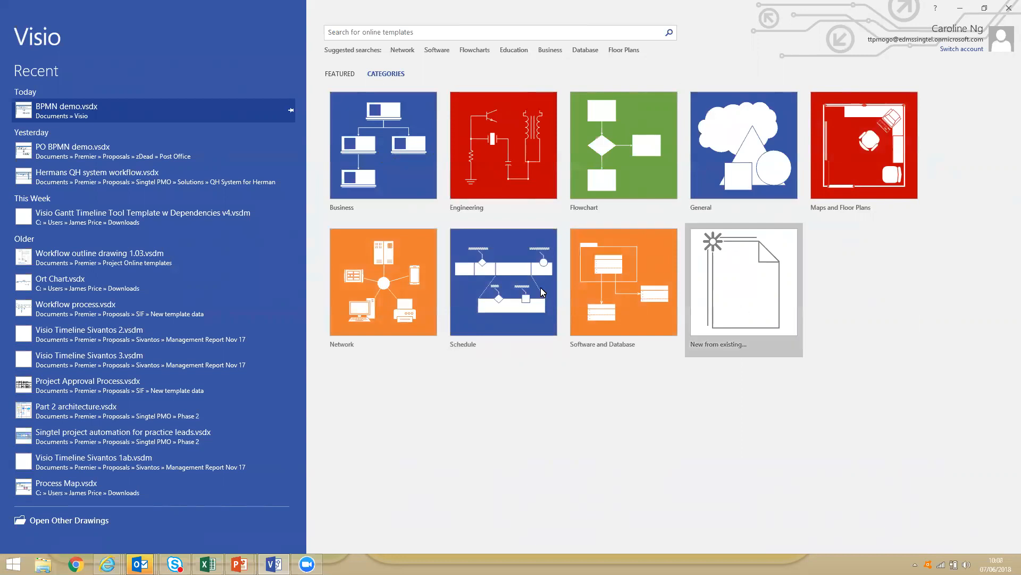
Create a new Brainstorming Diagram from the Business template category and close its outline window.
{"action": "left_click", "coordinate": [409, 184]}
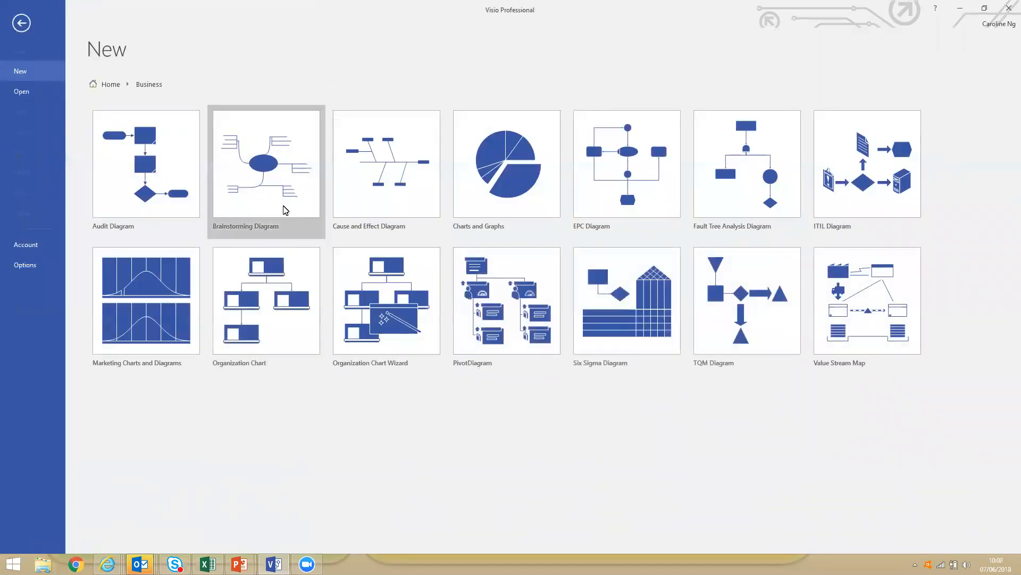
{"action": "double_click", "coordinate": [267, 210]}
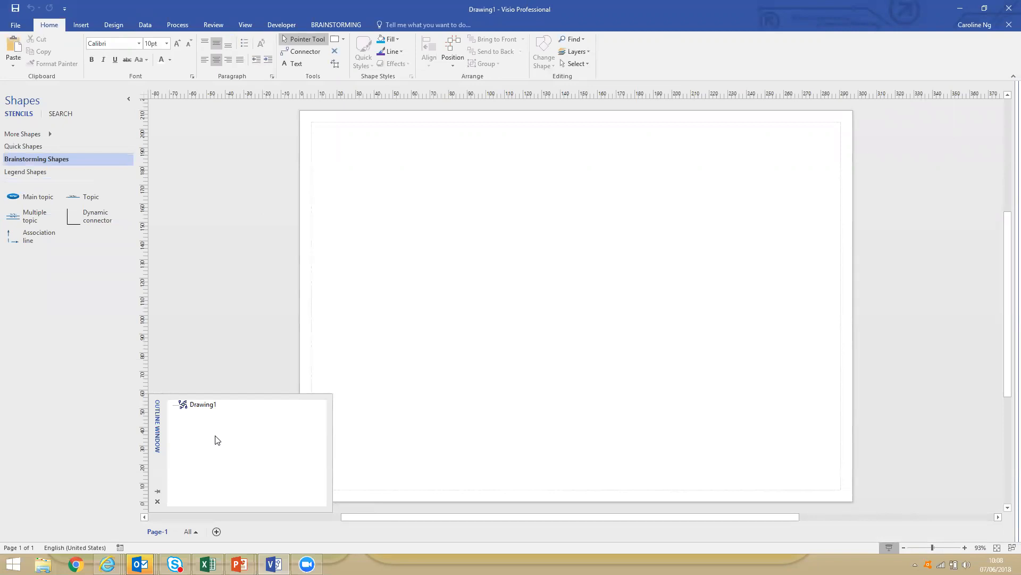
{"action": "left_click", "coordinate": [157, 503]}
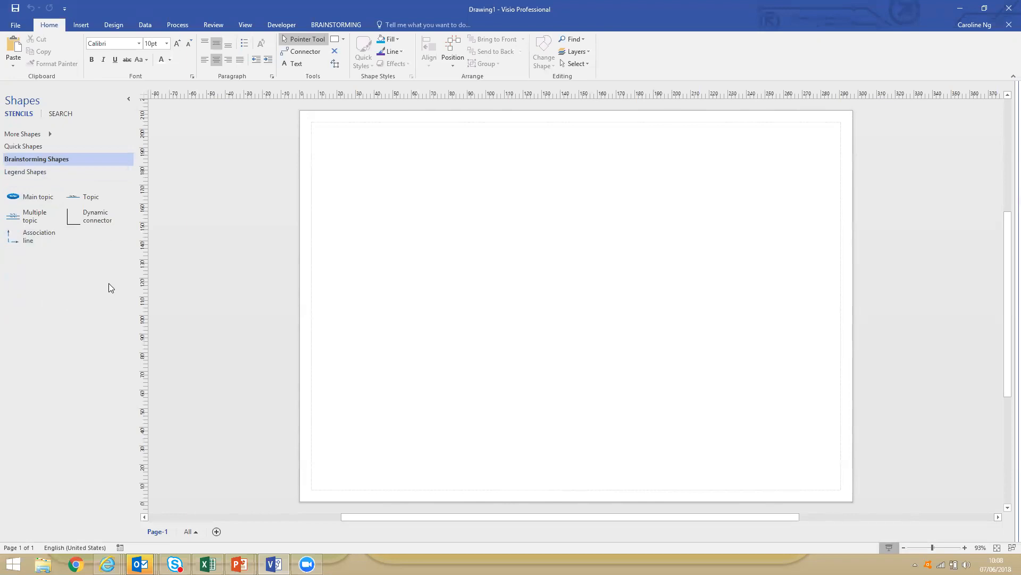
Place a main topic shape near the middle of the page and label it "Lasdf asddlfjaslddfl jasdlf sdlf as".
{"action": "left_click_drag", "start_coordinate": [19, 198], "coordinate": [544, 276]}
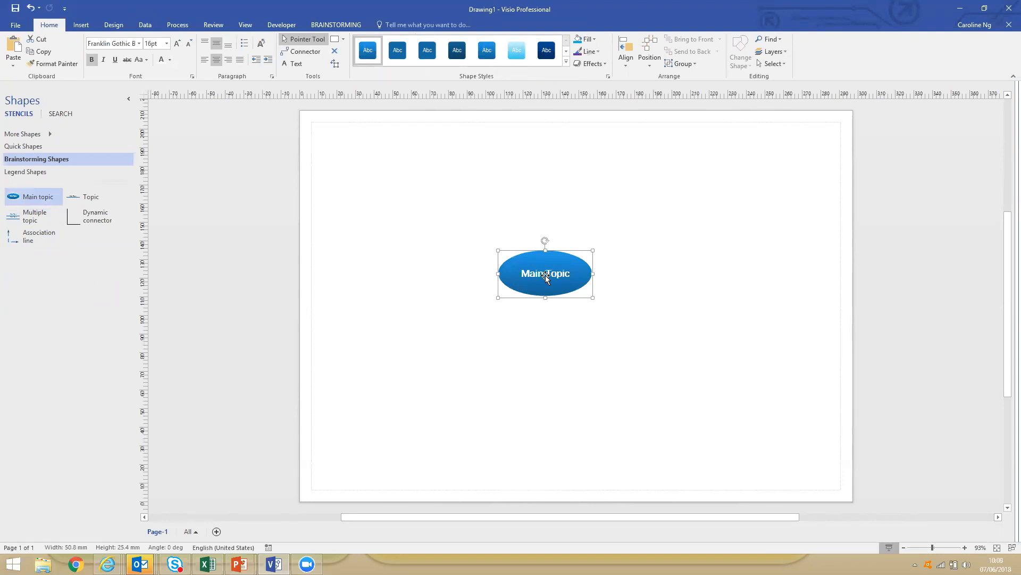
{"action": "type", "text": "Lasdf asddlfjasldddfl jasdlf sdlf as"}
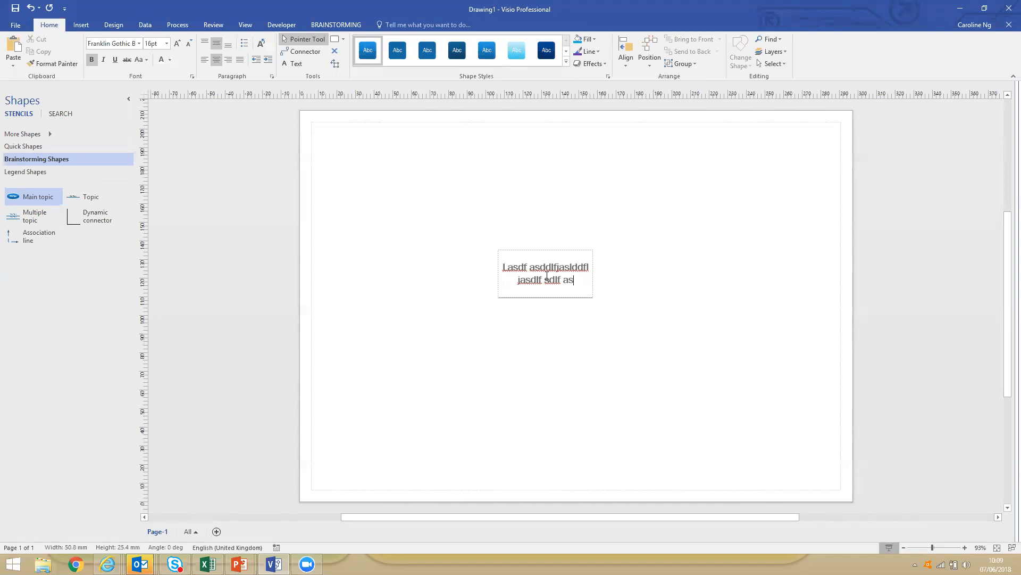
{"action": "key", "text": "Escape"}
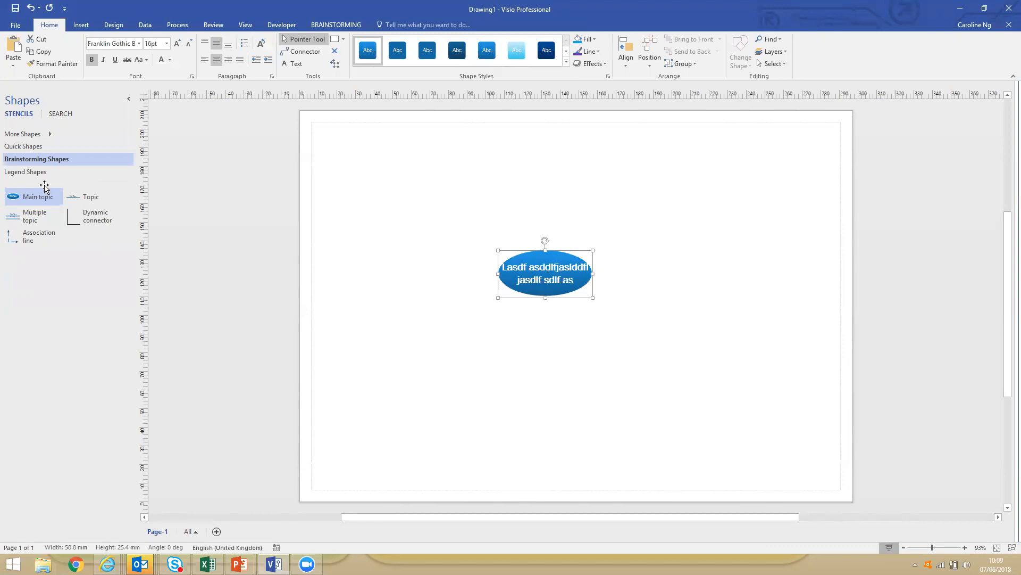
Try linking a separate topic shape to the main topic with a dynamic connector, and remove it again.
{"action": "left_click_drag", "start_coordinate": [73, 197], "coordinate": [679, 275]}
{"action": "left_click_drag", "start_coordinate": [91, 218], "coordinate": [593, 273]}
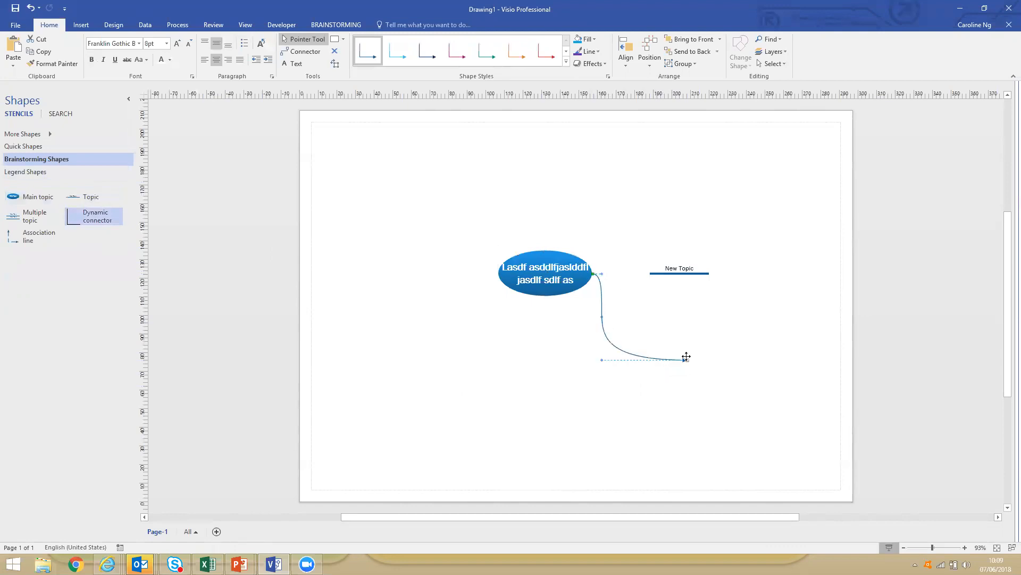
{"action": "left_click_drag", "start_coordinate": [686, 360], "coordinate": [650, 273]}
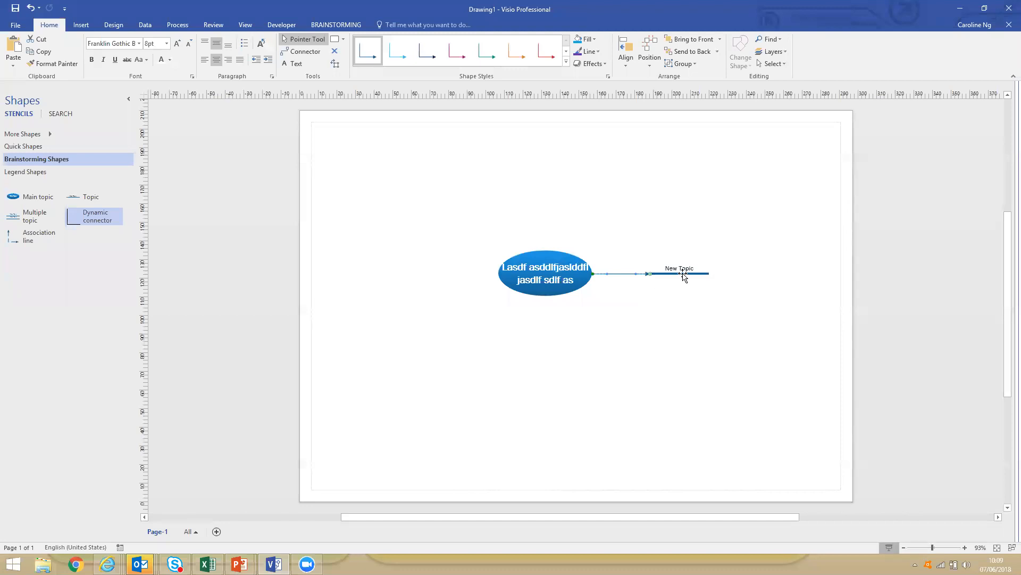
{"action": "left_click_drag", "start_coordinate": [679, 275], "coordinate": [679, 328]}
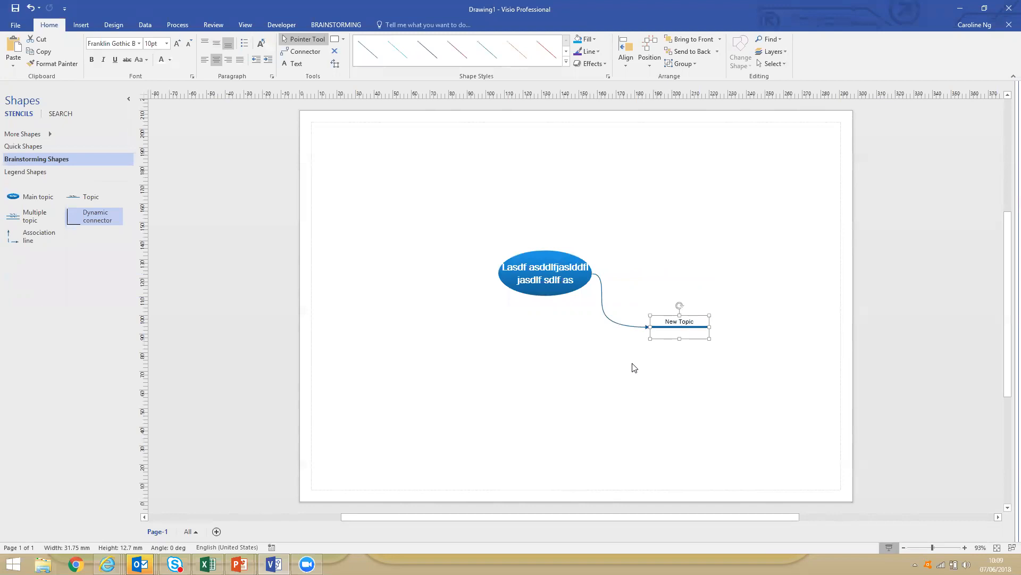
{"action": "key", "text": "Delete"}
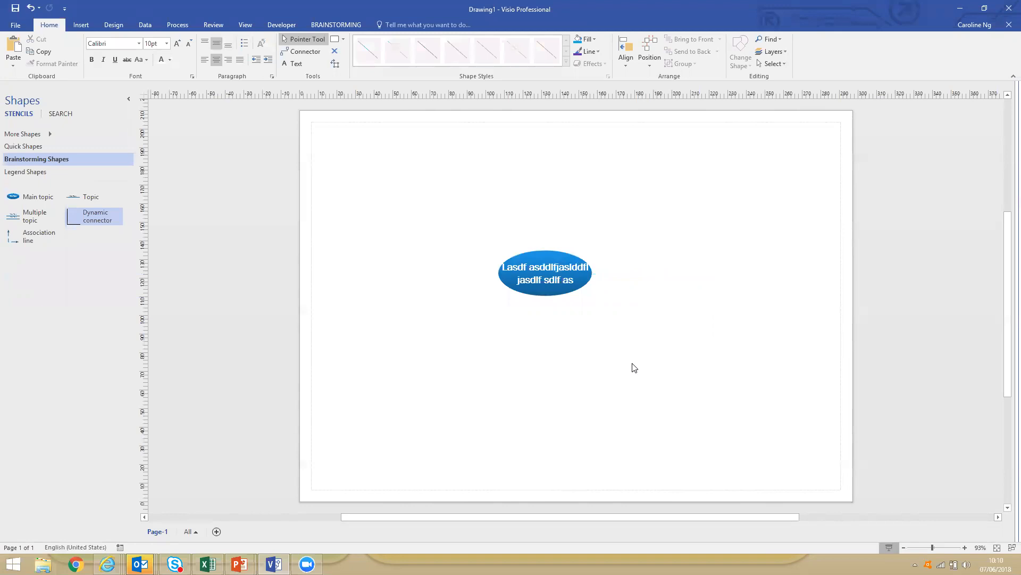
Add a subtopic named "Dkfldgldfgldsf" to the main topic and move it slightly down and to the right.
{"action": "right_click", "coordinate": [569, 276]}
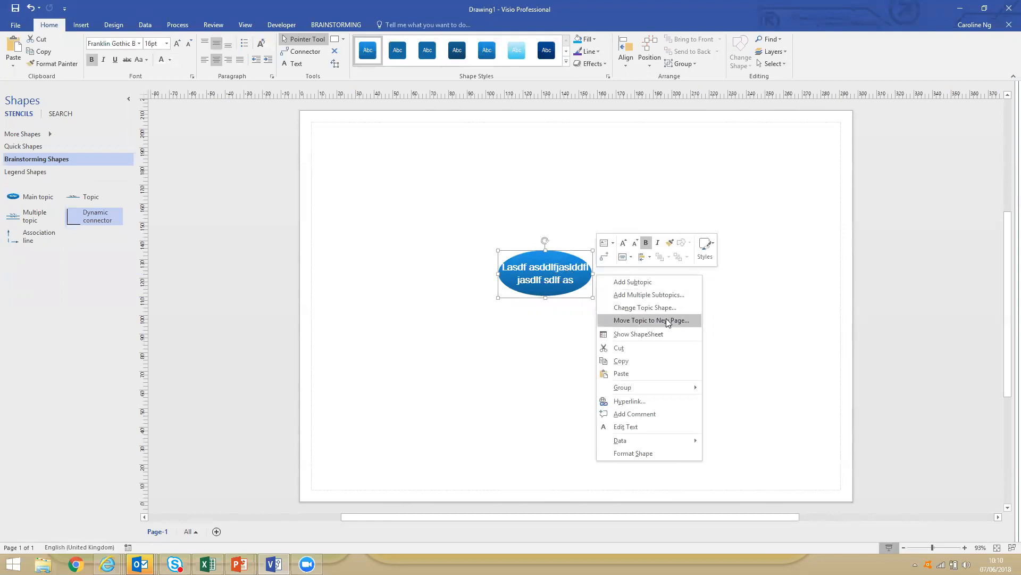
{"action": "left_click", "coordinate": [633, 282]}
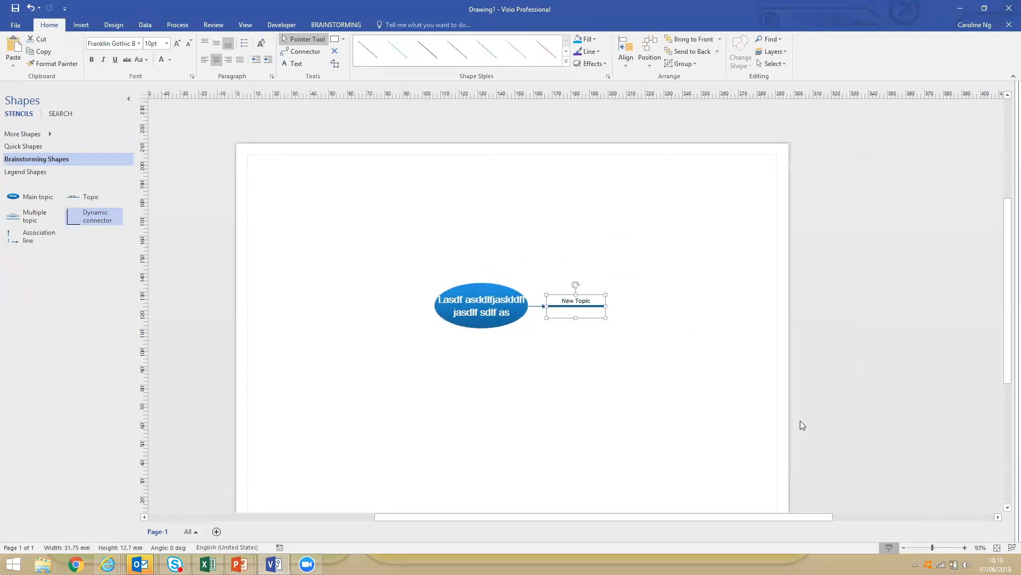
{"action": "type", "text": "Dkfldgldfgldsf"}
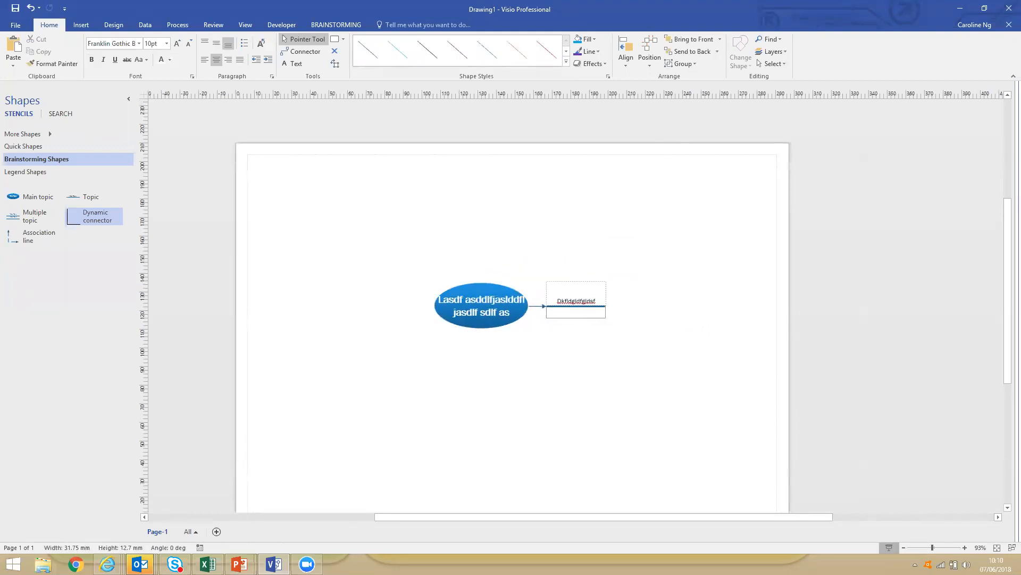
{"action": "key", "text": "Escape"}
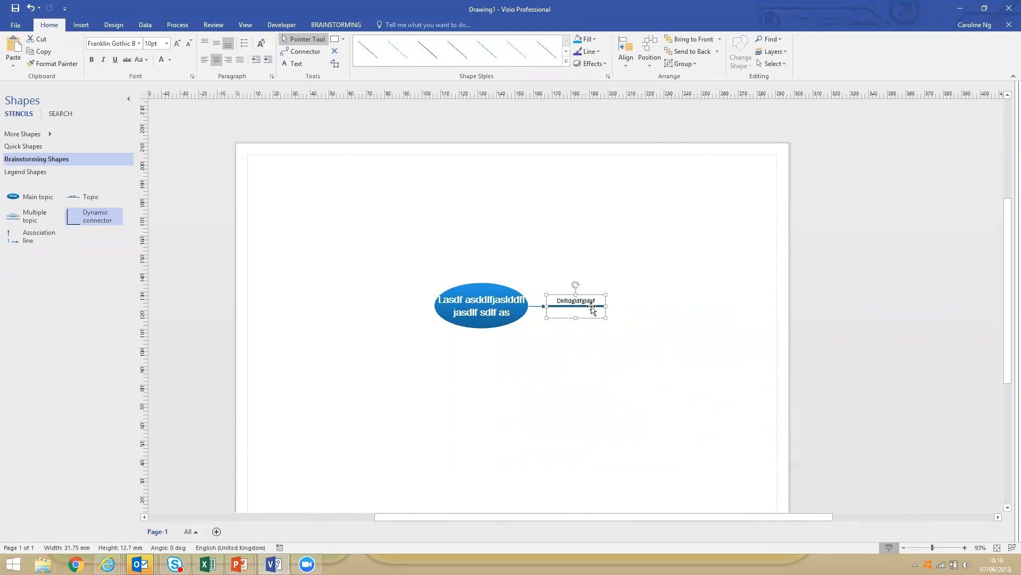
{"action": "left_click_drag", "start_coordinate": [596, 305], "coordinate": [601, 339]}
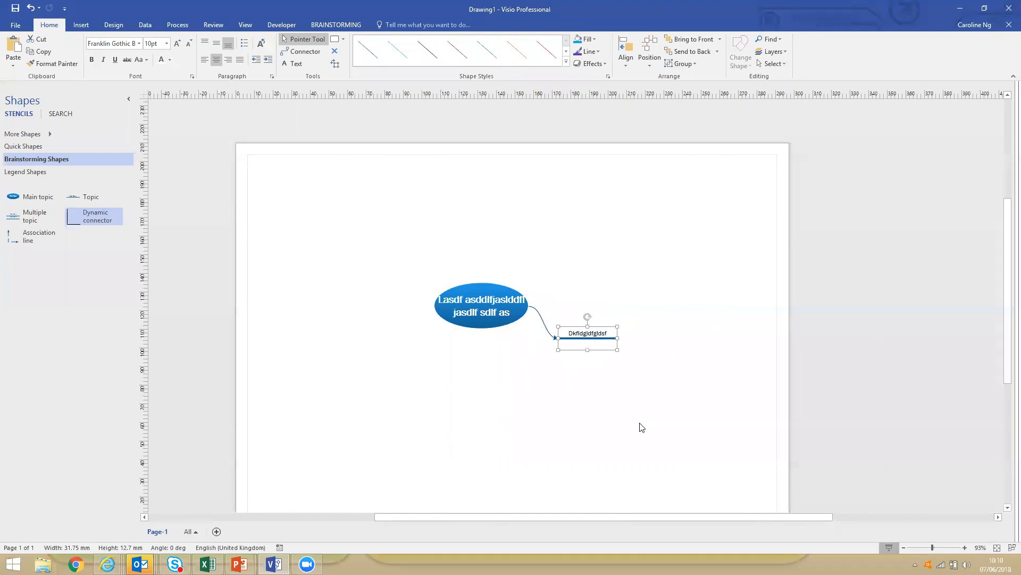
Add six subtopics named 1 to 6 to the "Dkfldgldfgldsf" topic, and add one peer topic to it.
{"action": "scroll", "coordinate": [642, 427], "scroll_direction": "down", "scroll_amount": 1}
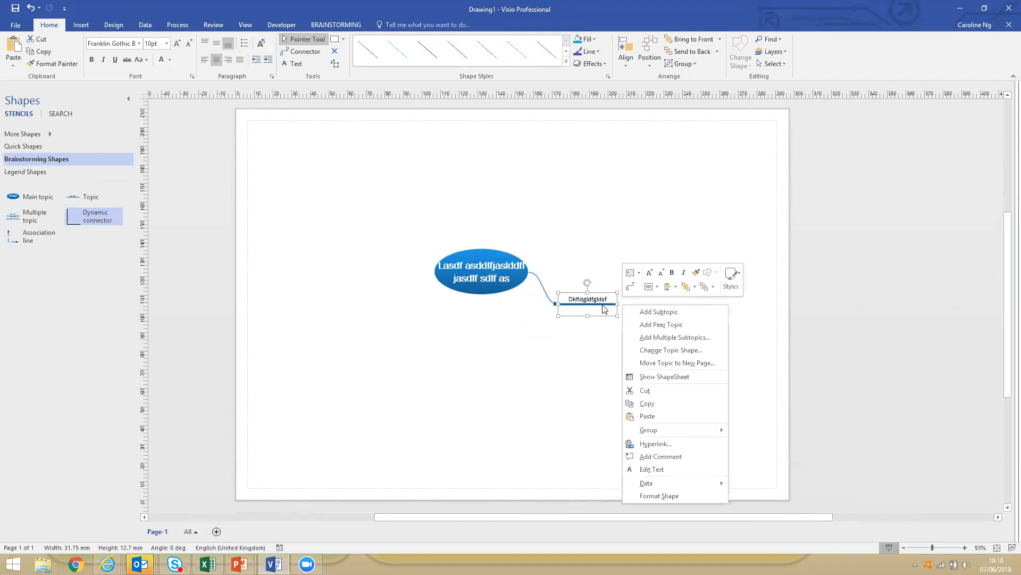
{"action": "left_click", "coordinate": [652, 339]}
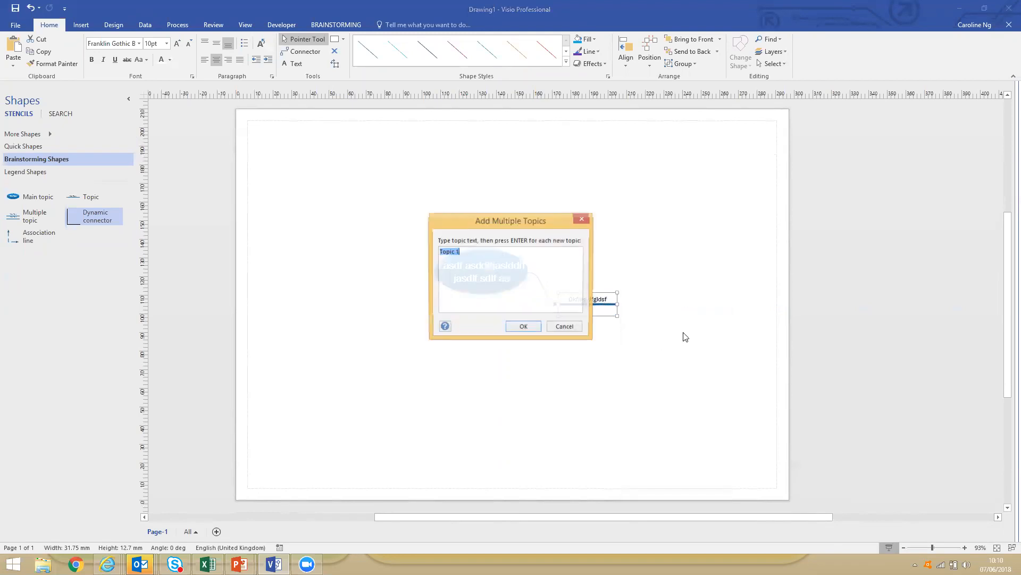
{"action": "type", "text": "1 2 3 4 5 6"}
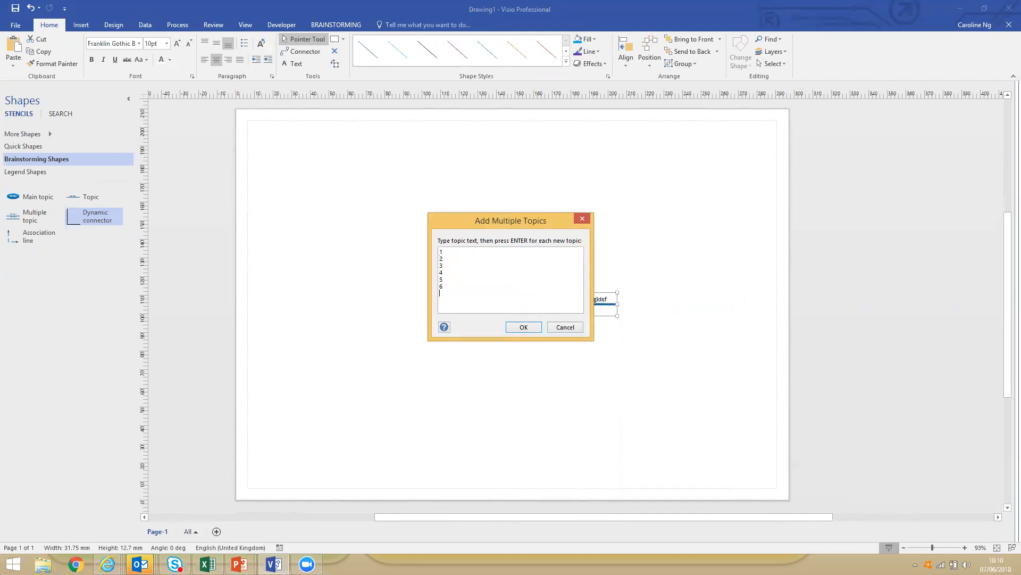
{"action": "left_click", "coordinate": [514, 329]}
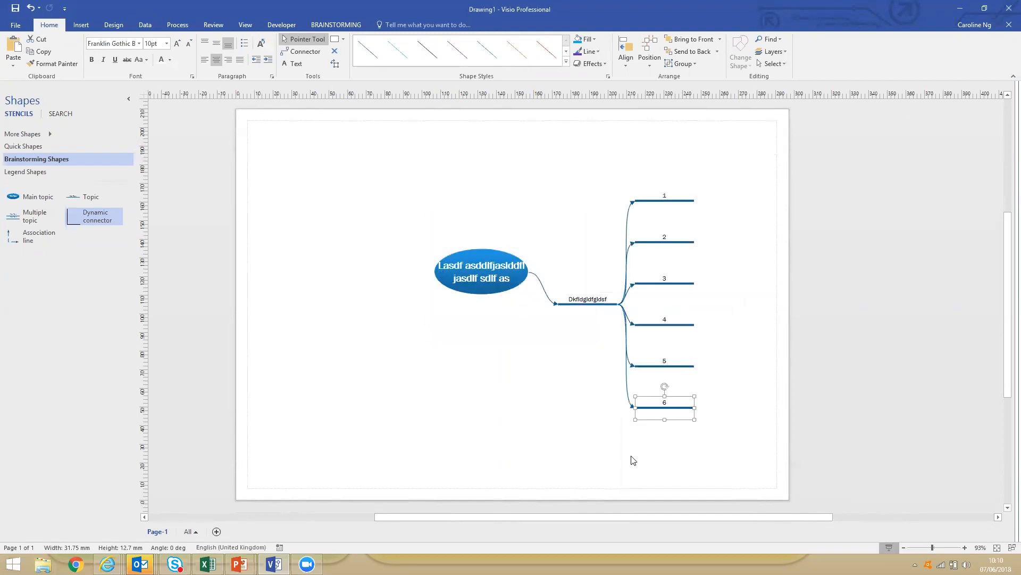
{"action": "right_click", "coordinate": [579, 305]}
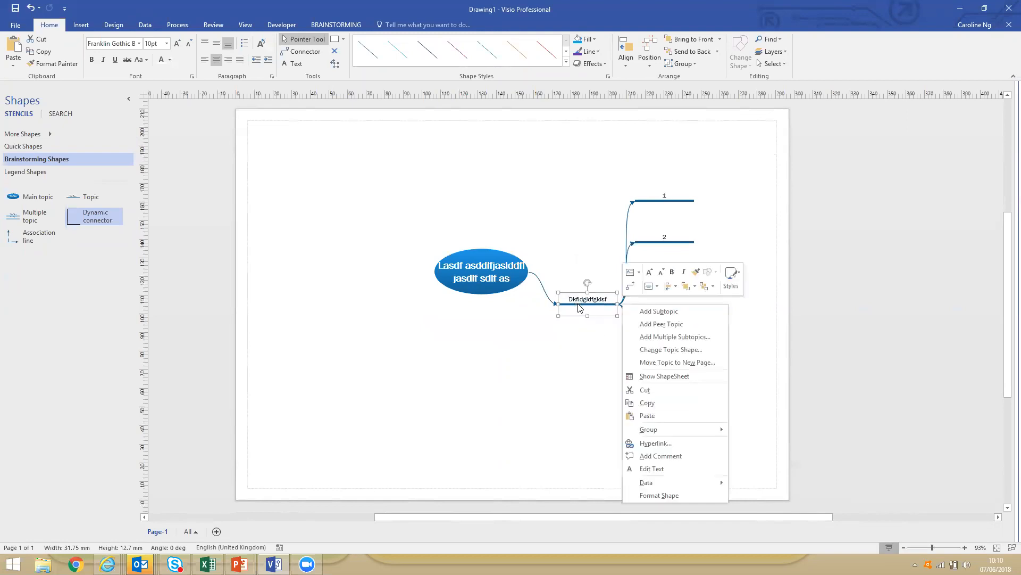
{"action": "left_click", "coordinate": [648, 324]}
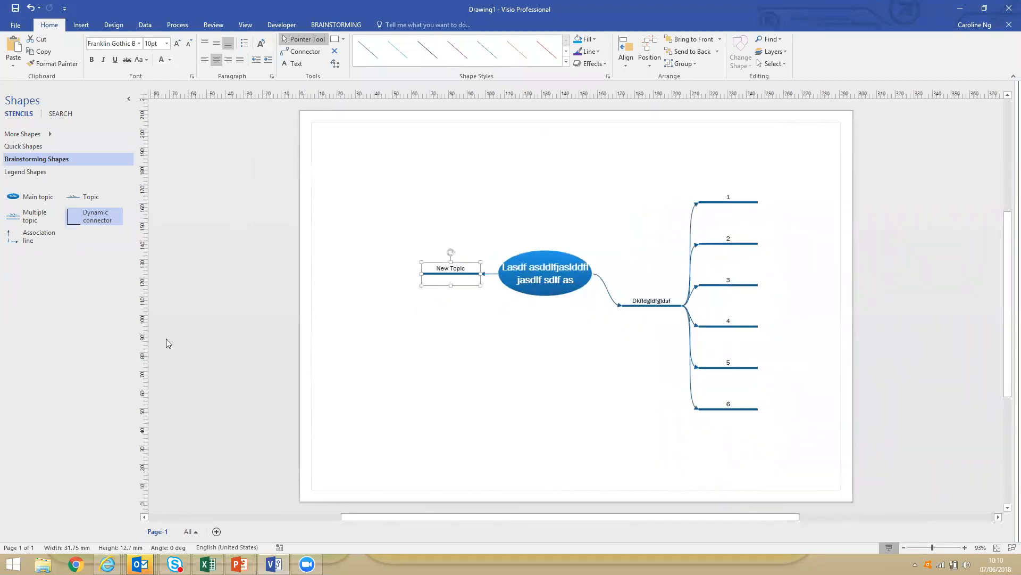
Place a second main topic below the first one and link the first to it with a dynamic connector.
{"action": "left_click_drag", "start_coordinate": [19, 197], "coordinate": [506, 356]}
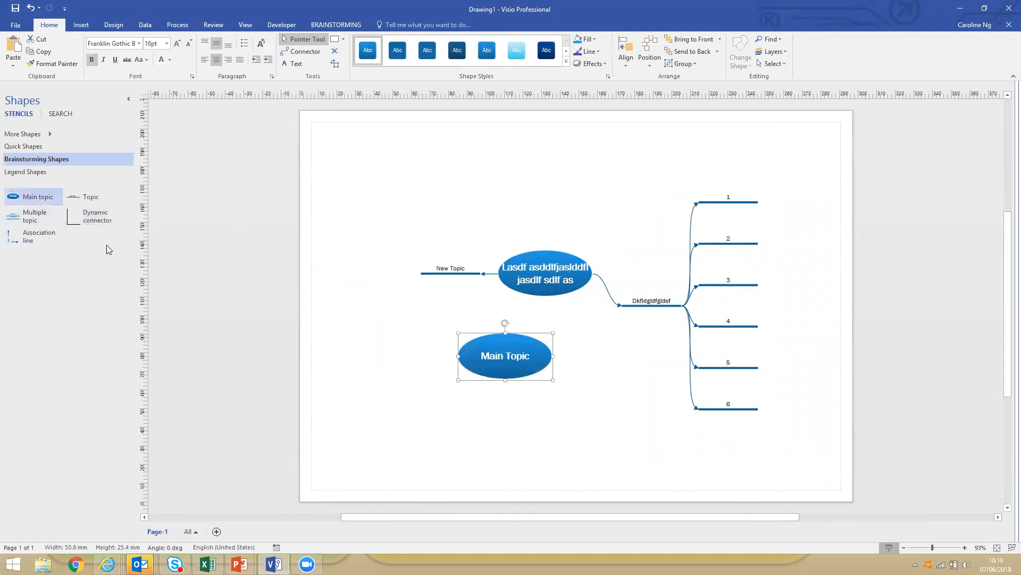
{"action": "left_click_drag", "start_coordinate": [81, 218], "coordinate": [534, 280]}
{"action": "left_click_drag", "start_coordinate": [408, 335], "coordinate": [514, 356]}
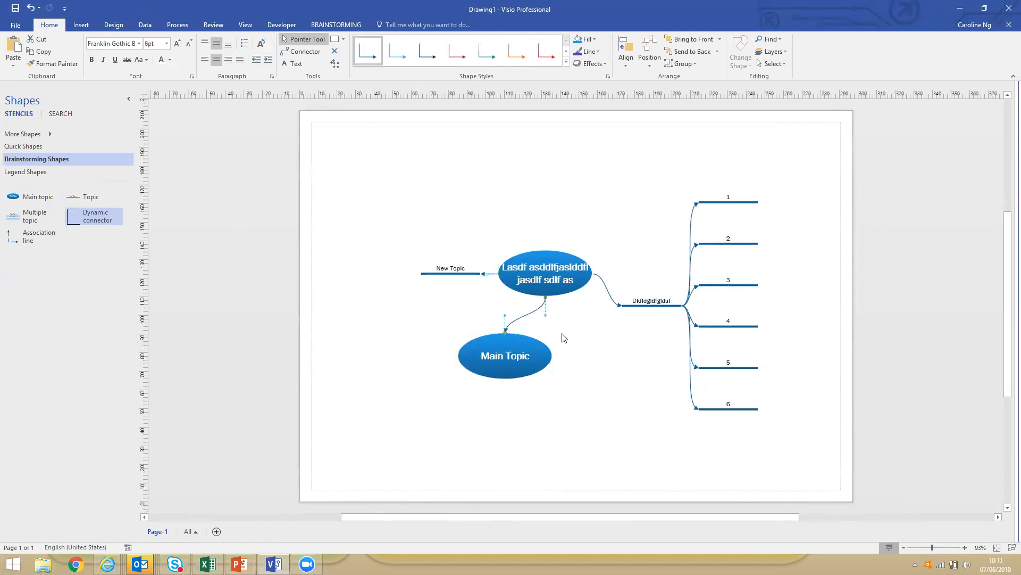
Add six subtopics named a, b, c, d, e and f to the second main topic.
{"action": "right_click", "coordinate": [526, 357]}
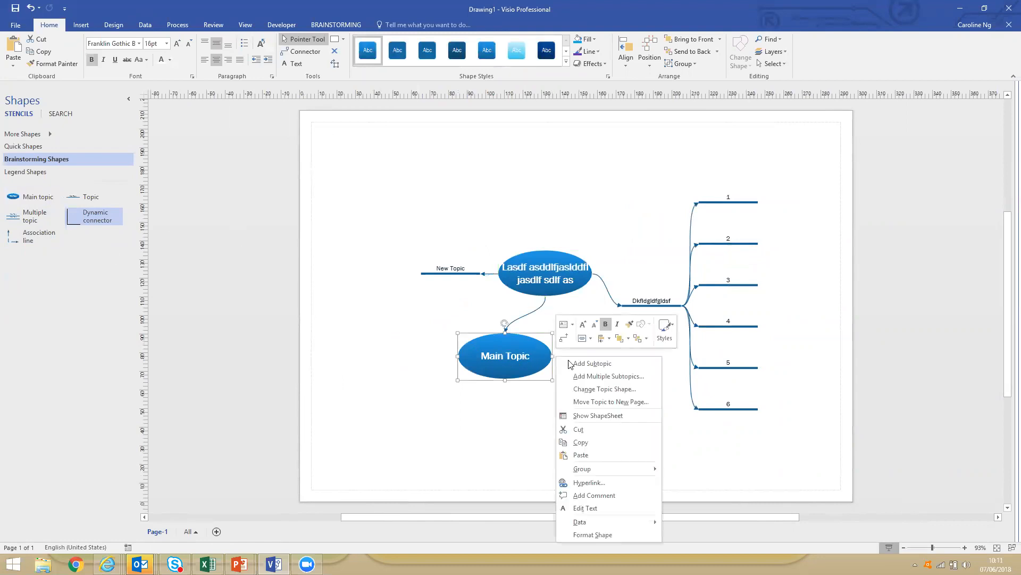
{"action": "left_click", "coordinate": [599, 376]}
{"action": "type", "text": "a b c d e f"}
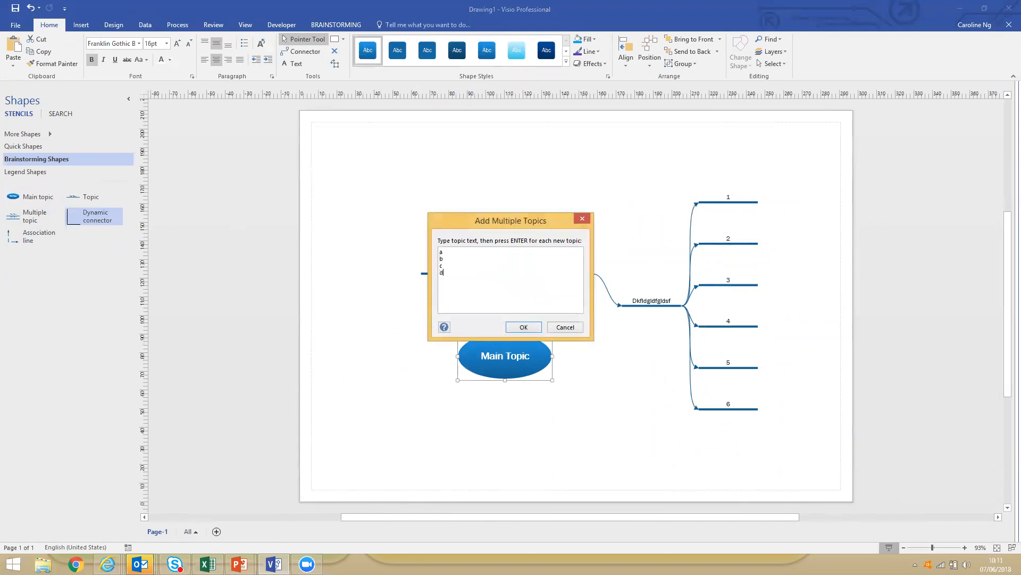
{"action": "left_click", "coordinate": [534, 328]}
Auto-arrange the whole brainstorming diagram with nothing selected.
{"action": "left_click", "coordinate": [633, 428]}
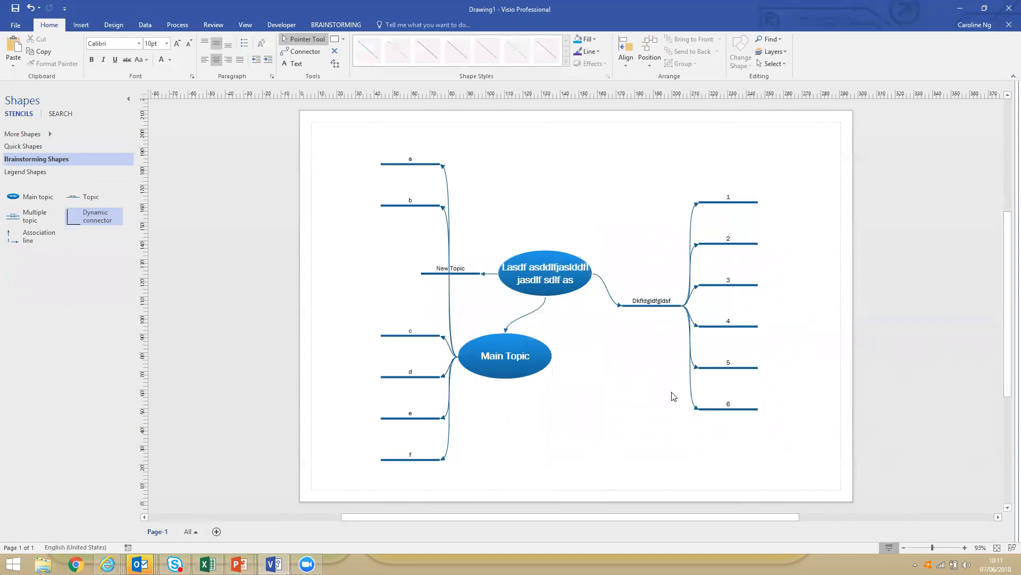
{"action": "left_click", "coordinate": [336, 25]}
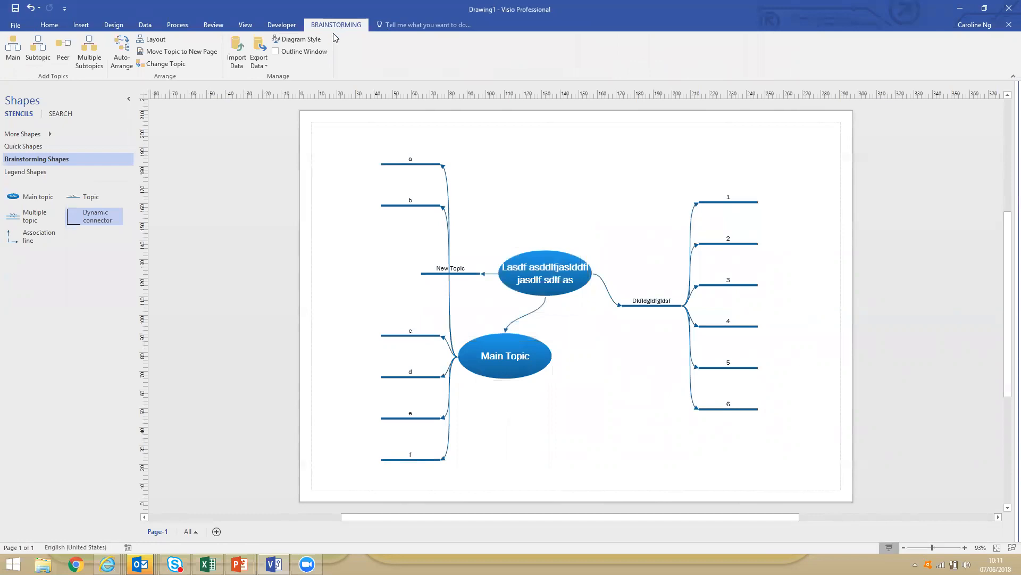
{"action": "left_click", "coordinate": [127, 66]}
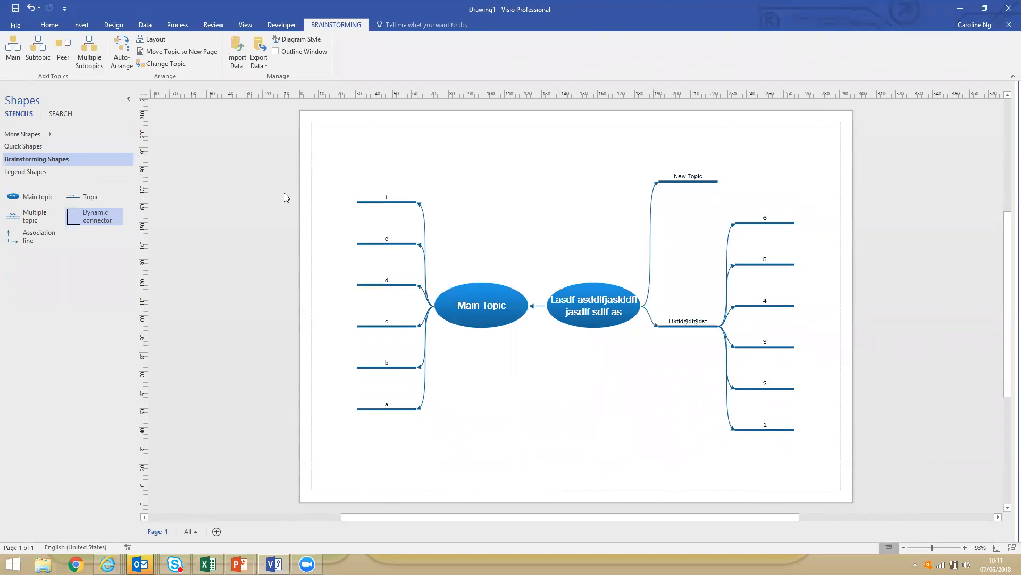
Create a new blank Basic Flowchart drawing in metric units from the Flowchart template category.
{"action": "left_click", "coordinate": [15, 26]}
{"action": "left_click", "coordinate": [30, 71]}
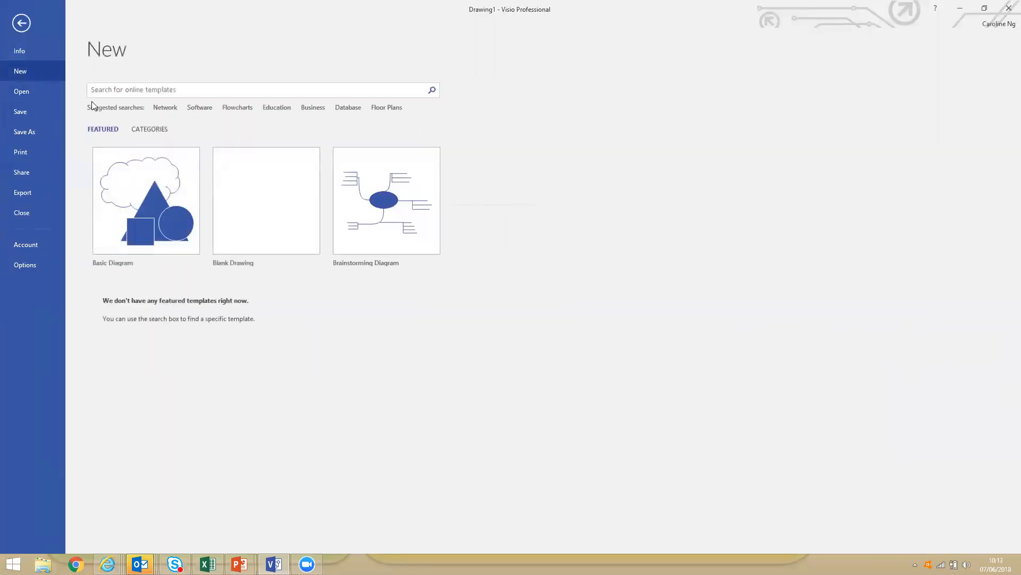
{"action": "left_click", "coordinate": [153, 134]}
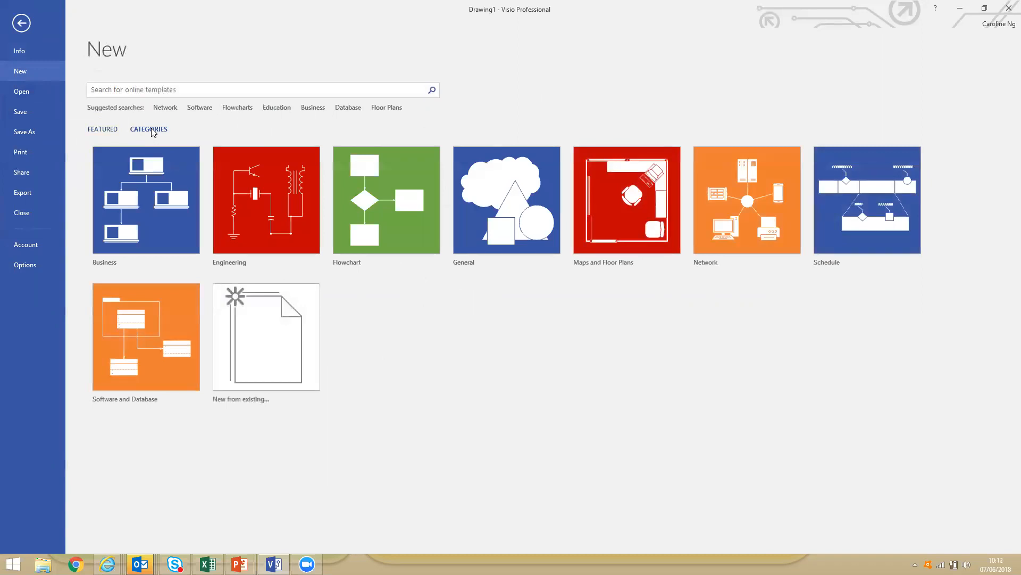
{"action": "left_click", "coordinate": [392, 246]}
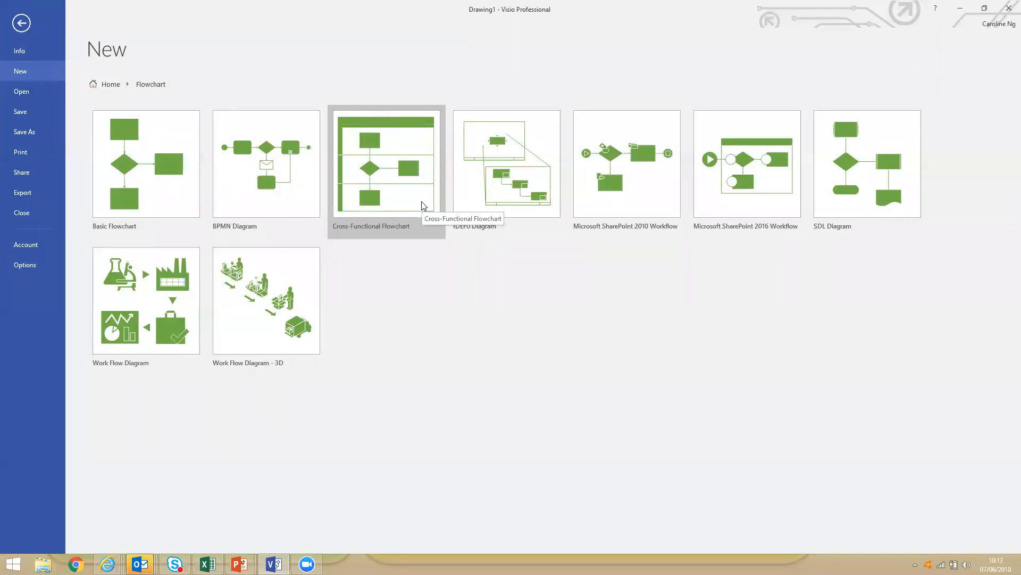
{"action": "left_click", "coordinate": [175, 208]}
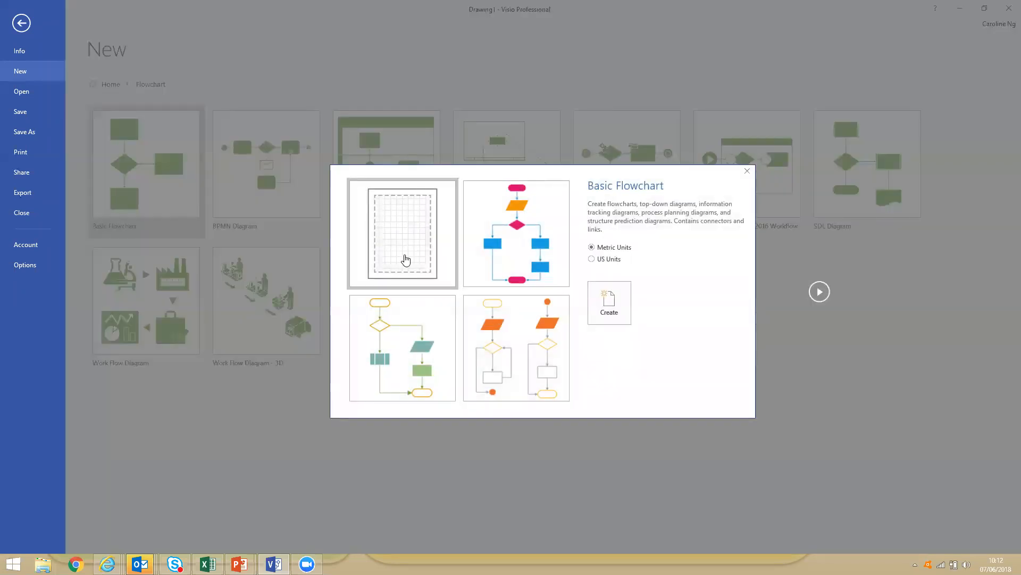
{"action": "left_click", "coordinate": [616, 305]}
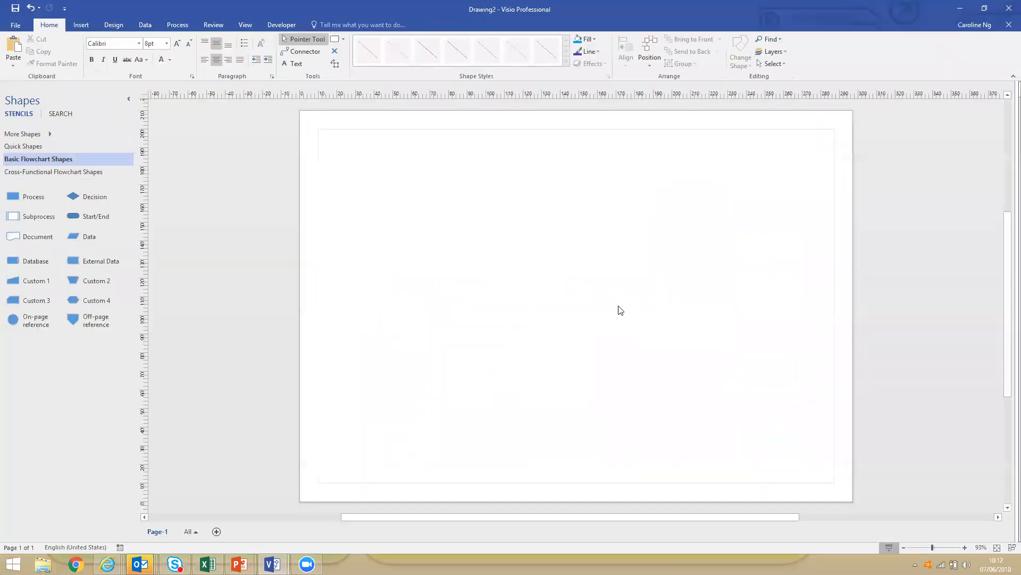
Place a Process shape from the Basic Flowchart stencil near the upper-left corner of the drawing page.
{"action": "left_click_drag", "start_coordinate": [32, 197], "coordinate": [381, 172]}
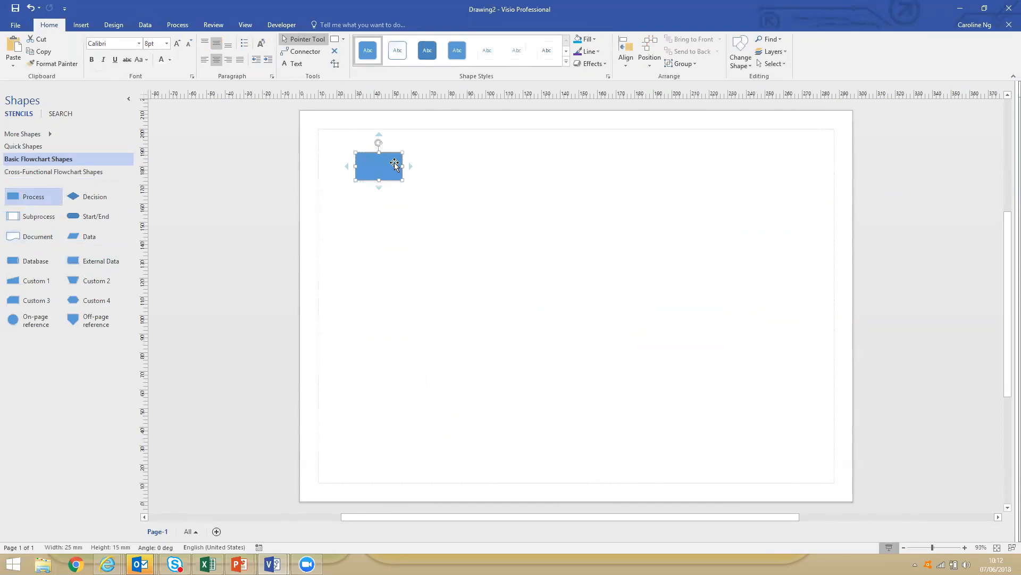
{"action": "mouse_move", "coordinate": [411, 167]}
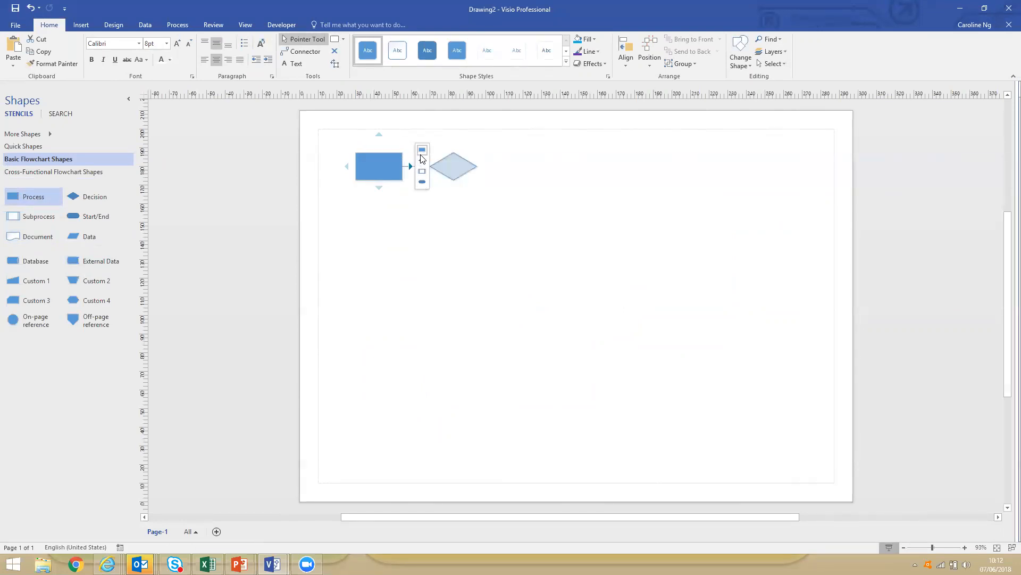
{"action": "left_click", "coordinate": [397, 166]}
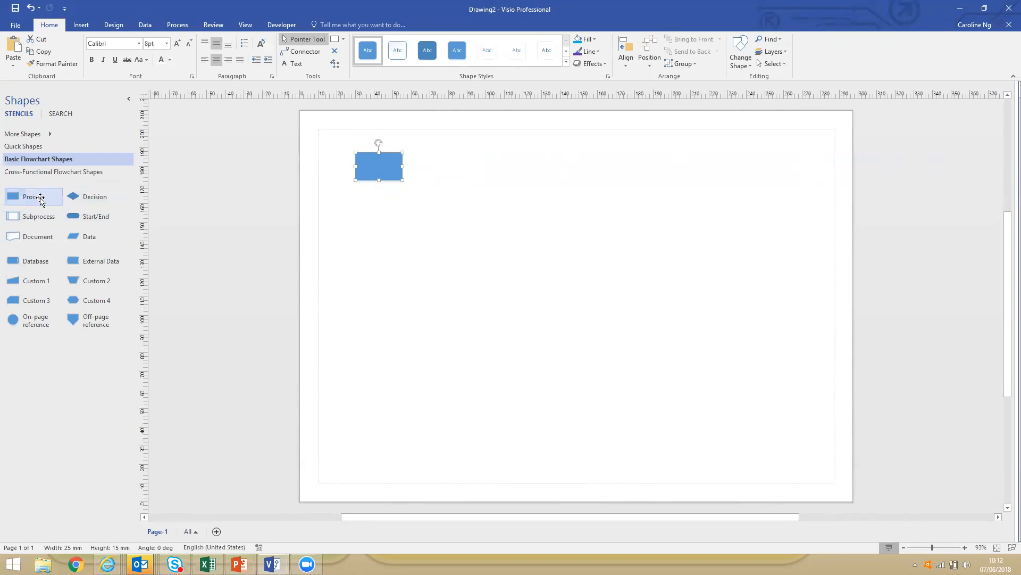
Reorder the Basic Flowchart stencil by moving Subprocess to the end and Custom 4 into the first four shapes.
{"action": "left_click_drag", "start_coordinate": [16, 218], "coordinate": [88, 345]}
{"action": "left_click_drag", "start_coordinate": [75, 299], "coordinate": [14, 214]}
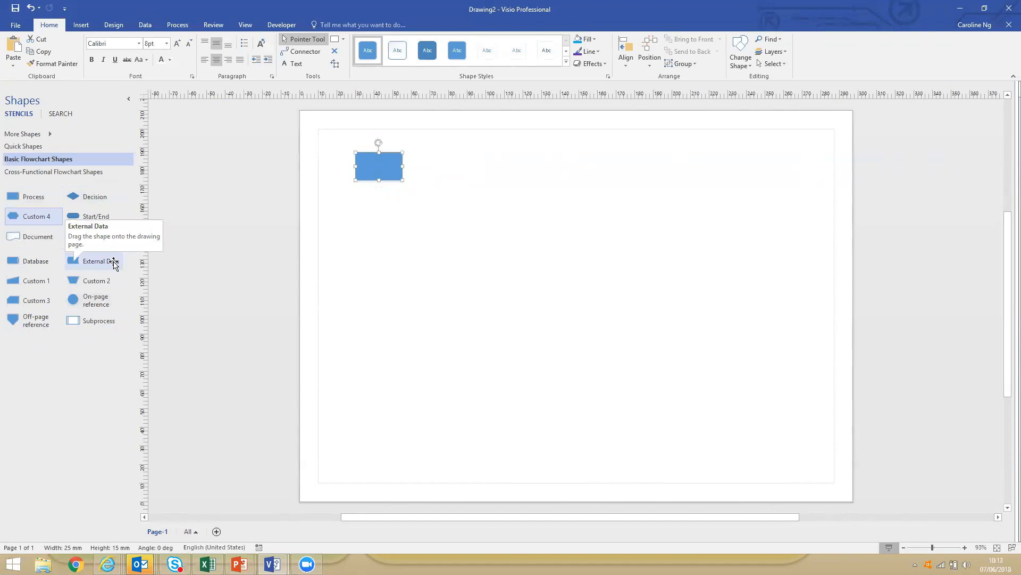
Extend the flow to the right with connected shapes: two Process shapes, a Decision and another Process.
{"action": "mouse_move", "coordinate": [411, 167]}
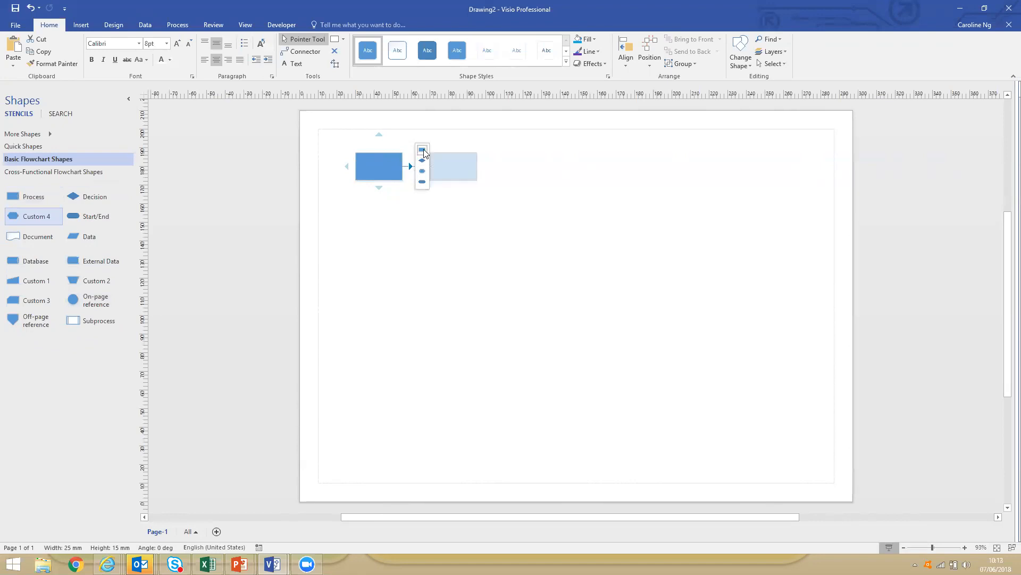
{"action": "left_click", "coordinate": [424, 152]}
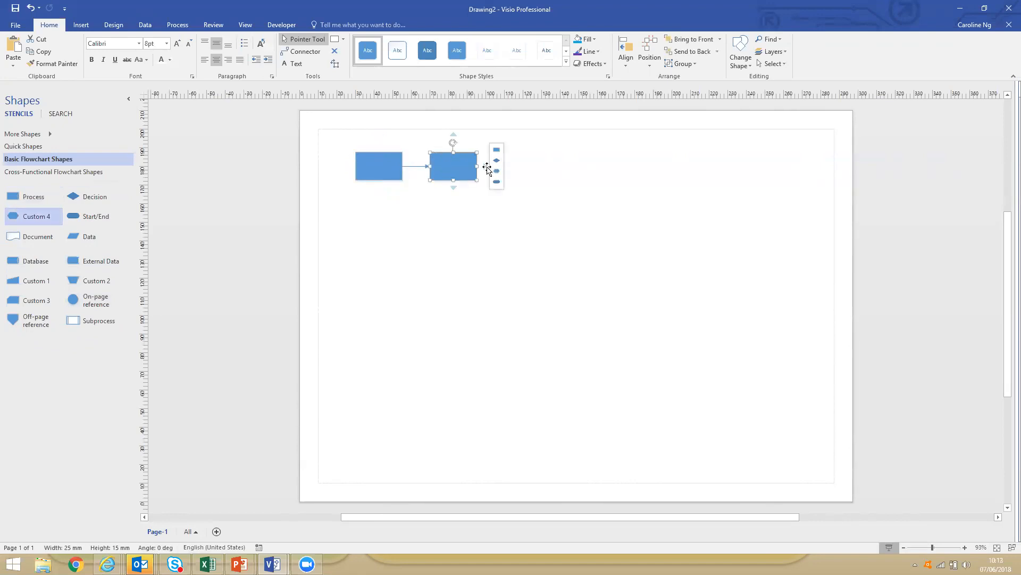
{"action": "left_click", "coordinate": [498, 154]}
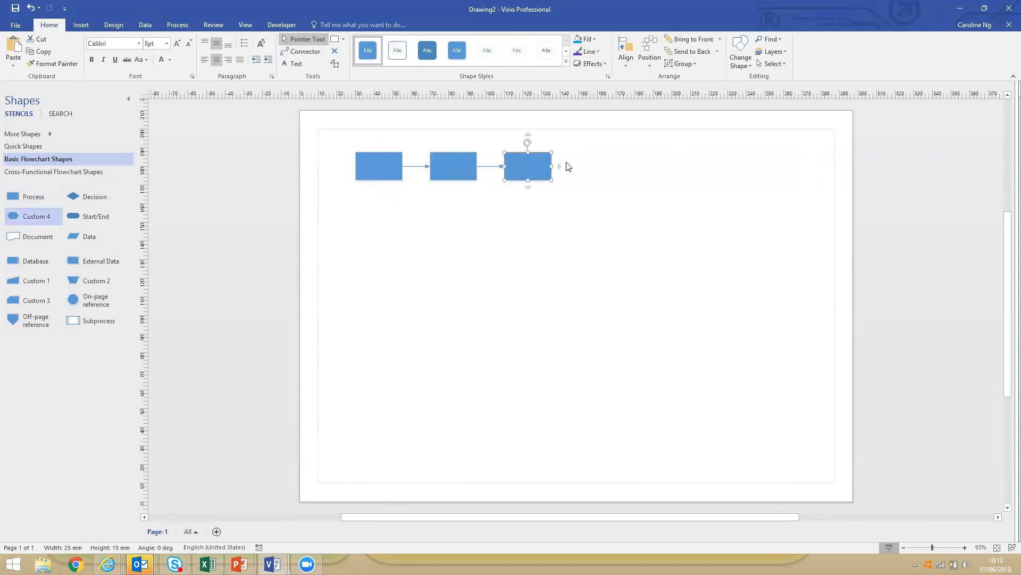
{"action": "left_click", "coordinate": [571, 160]}
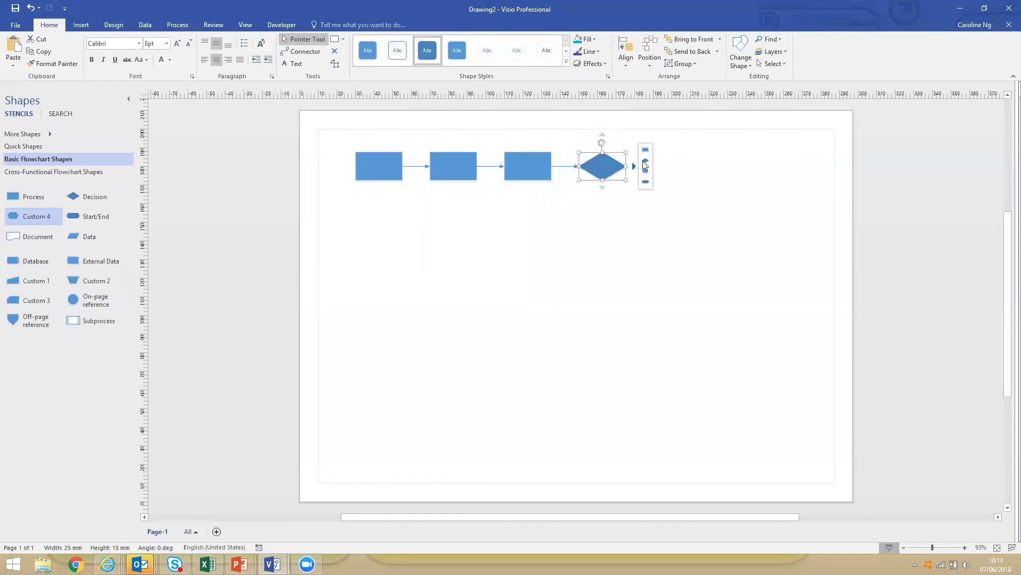
{"action": "left_click", "coordinate": [646, 154]}
Branch down from the Decision with a connected Process and second Decision, adding a Process below and another to the right of that Decision.
{"action": "left_click", "coordinate": [586, 203]}
{"action": "left_click", "coordinate": [596, 255]}
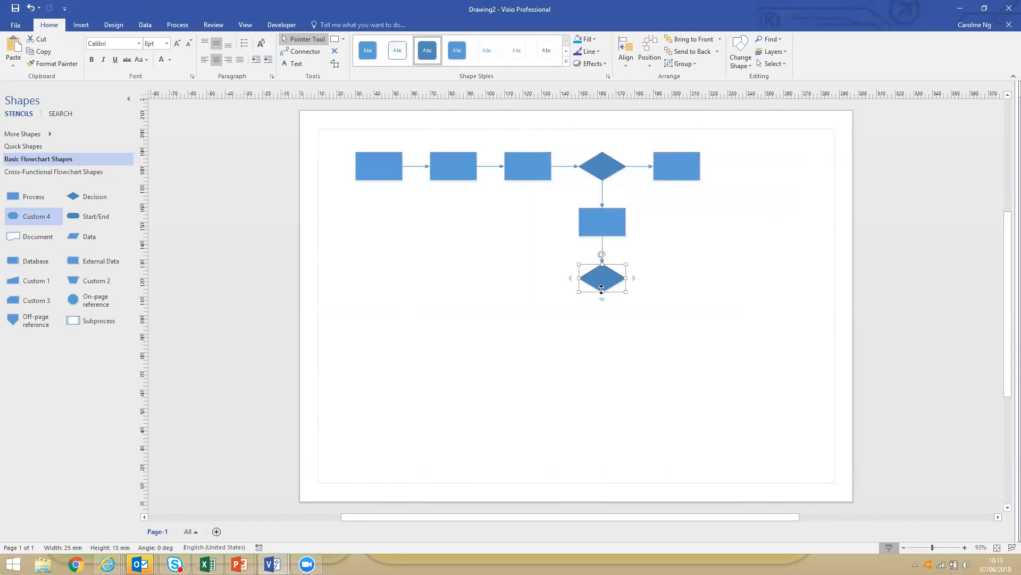
{"action": "left_click", "coordinate": [586, 312]}
{"action": "mouse_move", "coordinate": [634, 278]}
{"action": "left_click", "coordinate": [646, 262]}
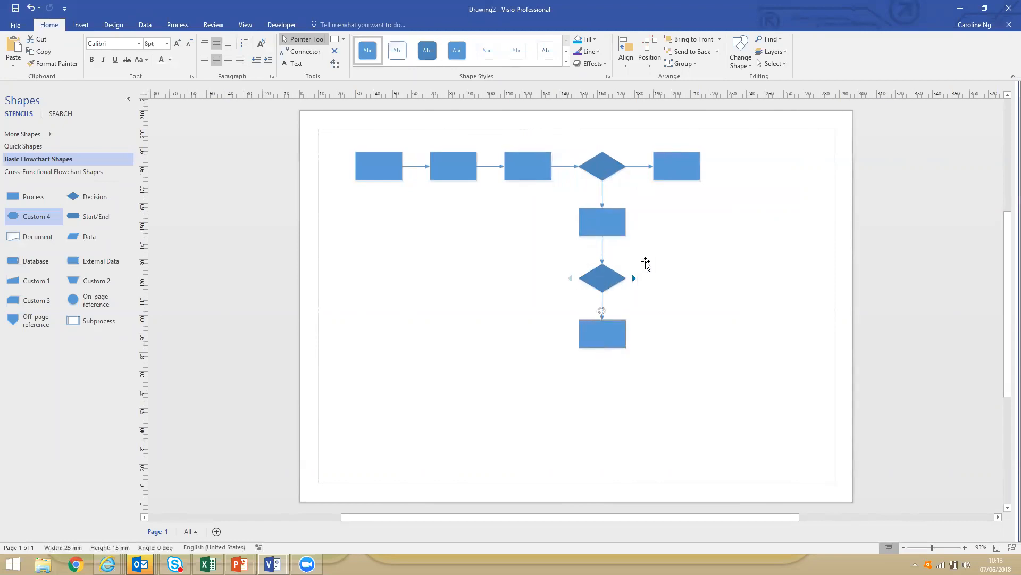
{"action": "left_click", "coordinate": [511, 316]}
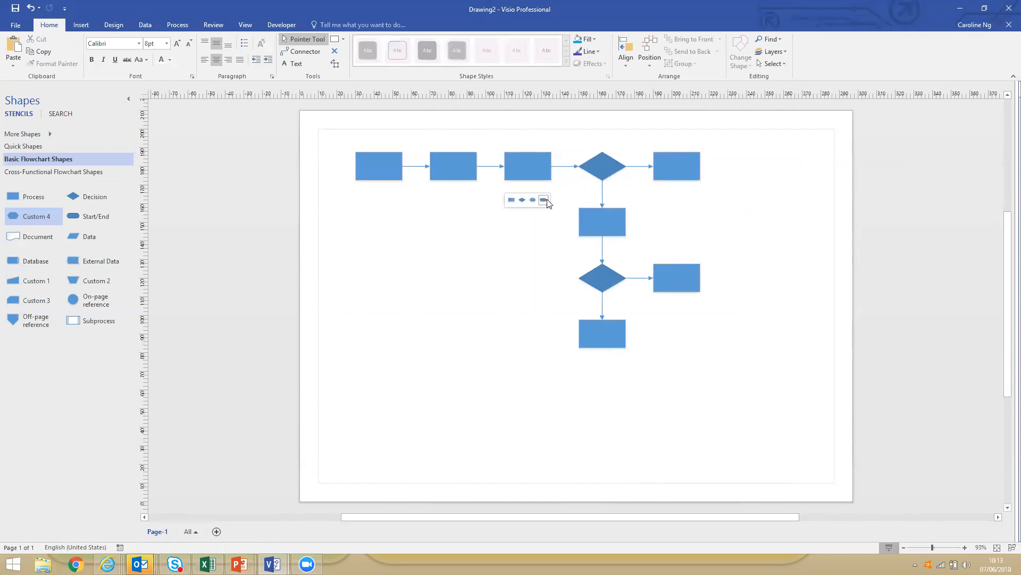
Fill the Process below the first Decision and the second Decision with the standard orange colour.
{"action": "left_click_drag", "start_coordinate": [565, 197], "coordinate": [637, 301]}
{"action": "left_click", "coordinate": [587, 39]}
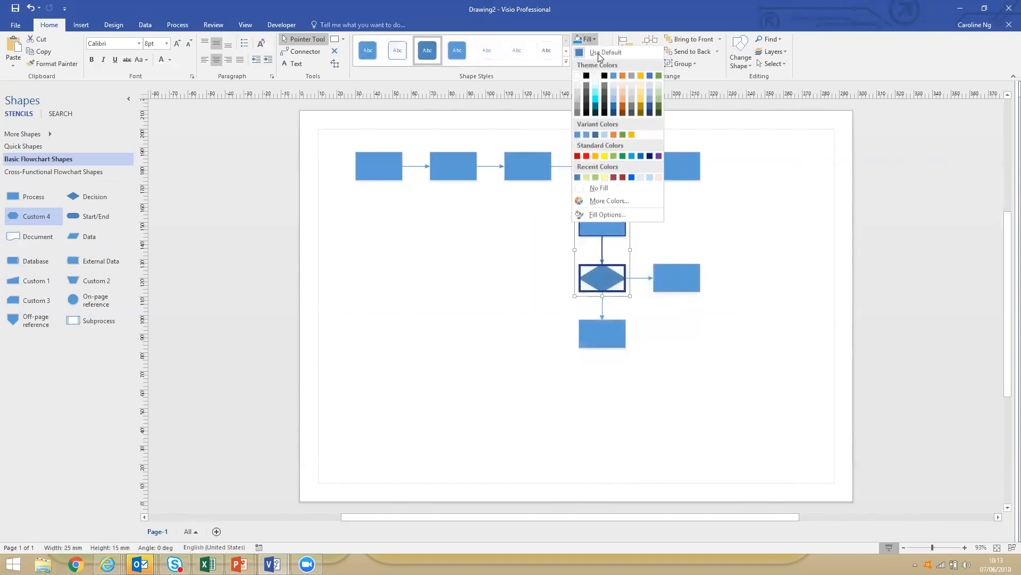
{"action": "left_click", "coordinate": [596, 156]}
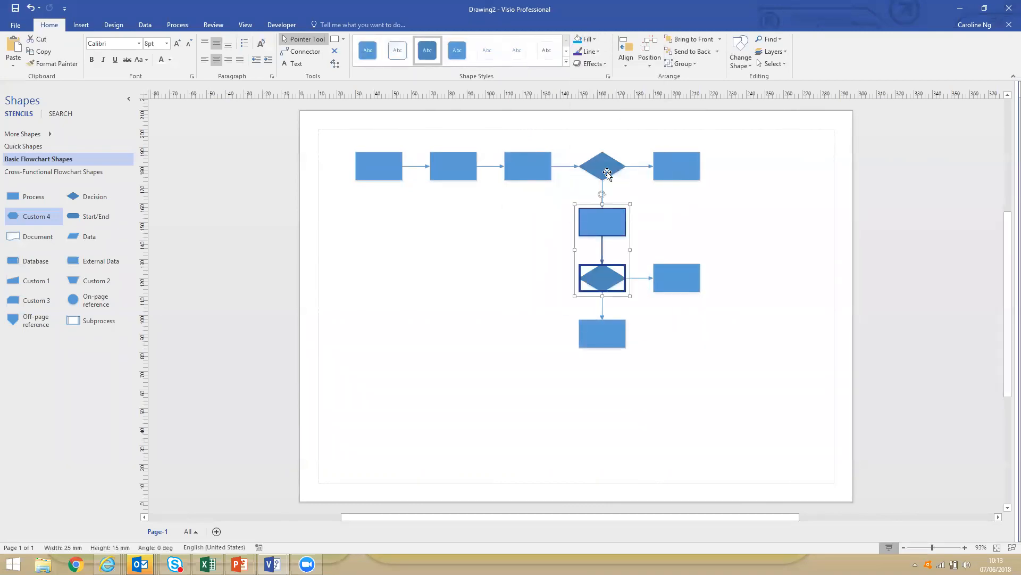
{"action": "left_click", "coordinate": [724, 230]}
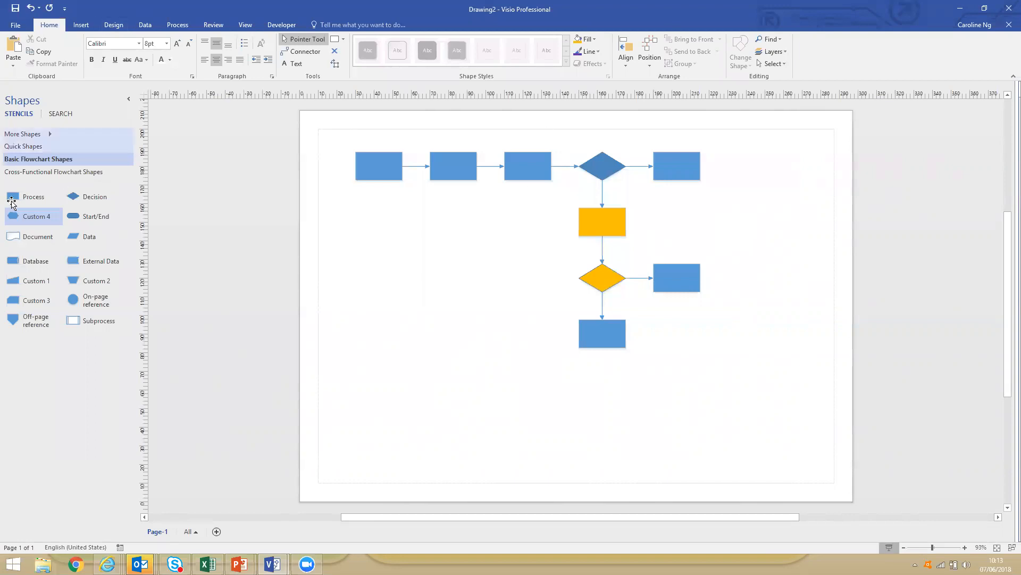
Insert a new Process shape into the connector between the orange Process and the orange Decision.
{"action": "left_click_drag", "start_coordinate": [14, 198], "coordinate": [605, 250]}
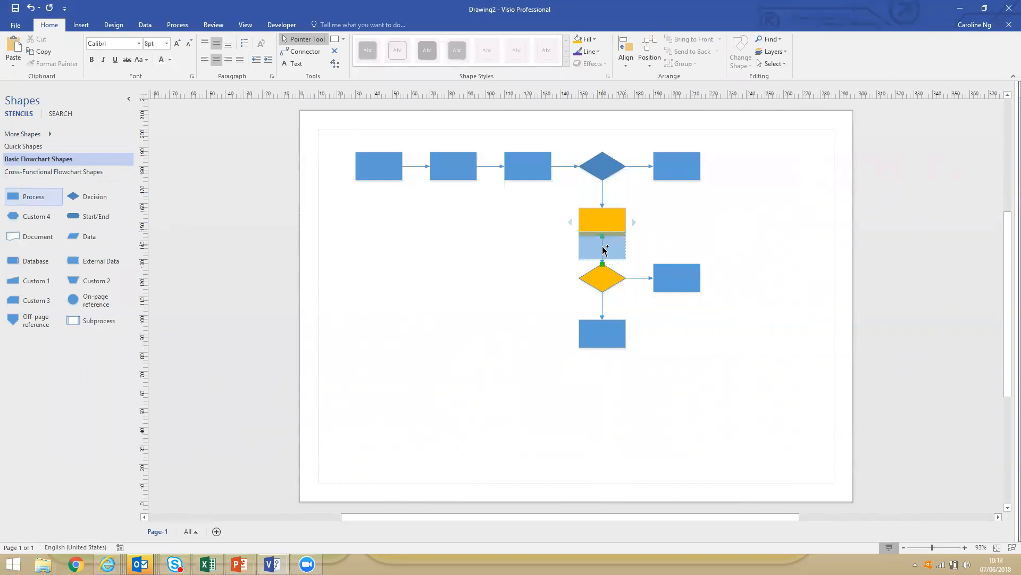
{"action": "left_click_drag", "start_coordinate": [605, 250], "coordinate": [605, 250]}
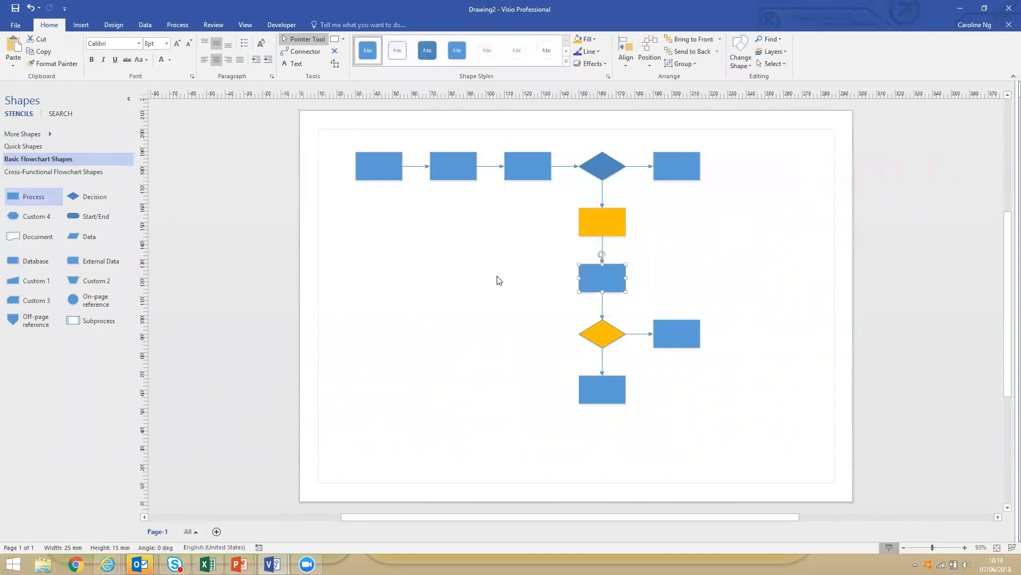
{"action": "left_click", "coordinate": [497, 280]}
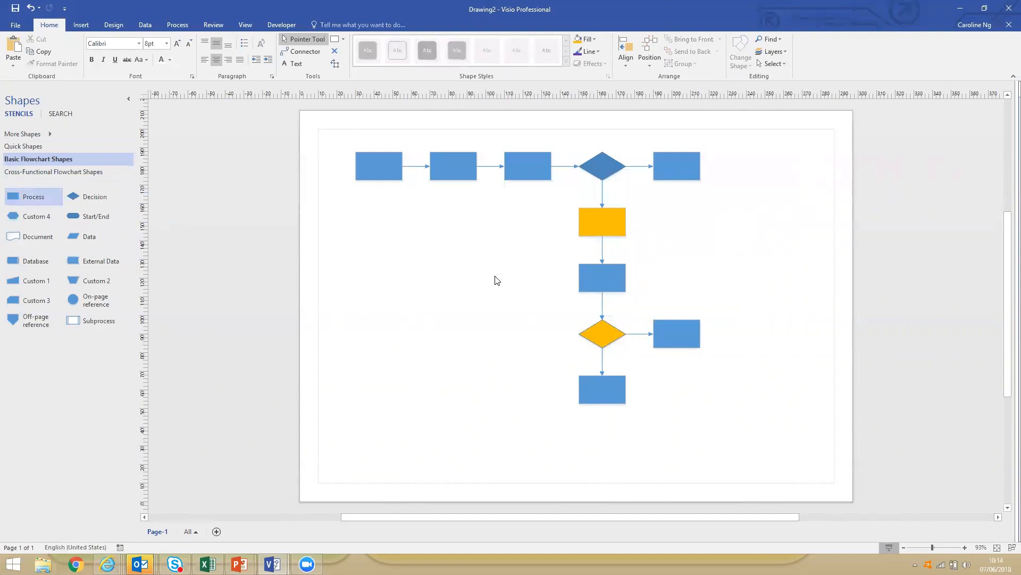
Delete the blue Process shape between the orange Process and the orange Decision.
{"action": "left_click", "coordinate": [601, 274]}
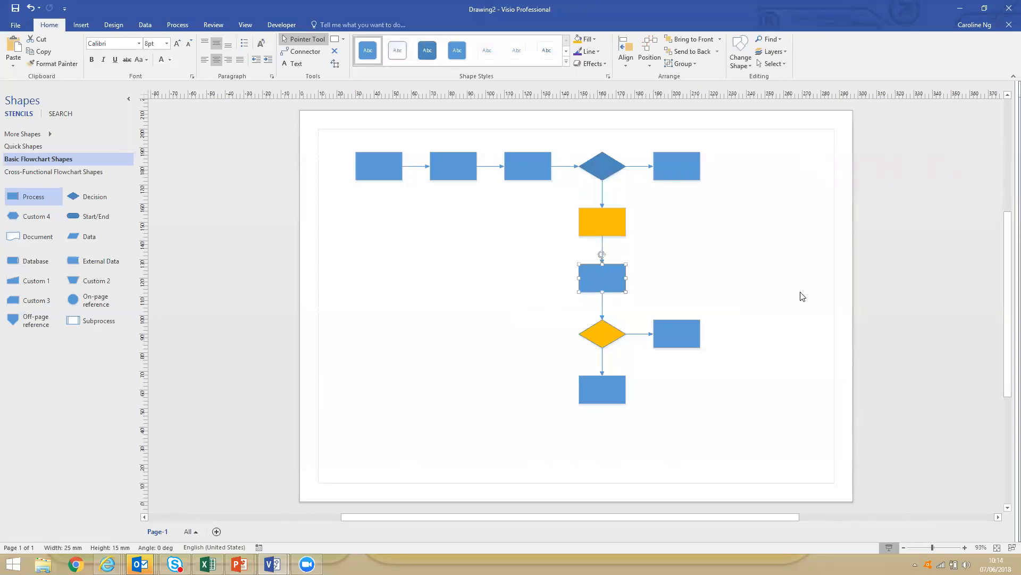
{"action": "key", "text": "Delete"}
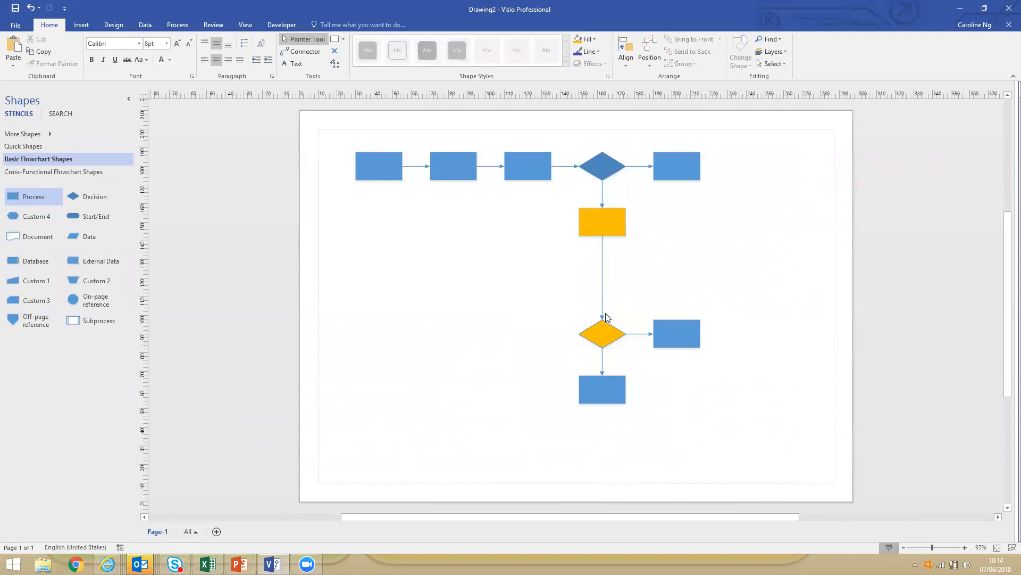
Move the orange Decision together with its two connected Process shapes up and slightly left, closer to the orange Process.
{"action": "left_click_drag", "start_coordinate": [543, 311], "coordinate": [759, 421]}
{"action": "left_click_drag", "start_coordinate": [602, 335], "coordinate": [575, 321]}
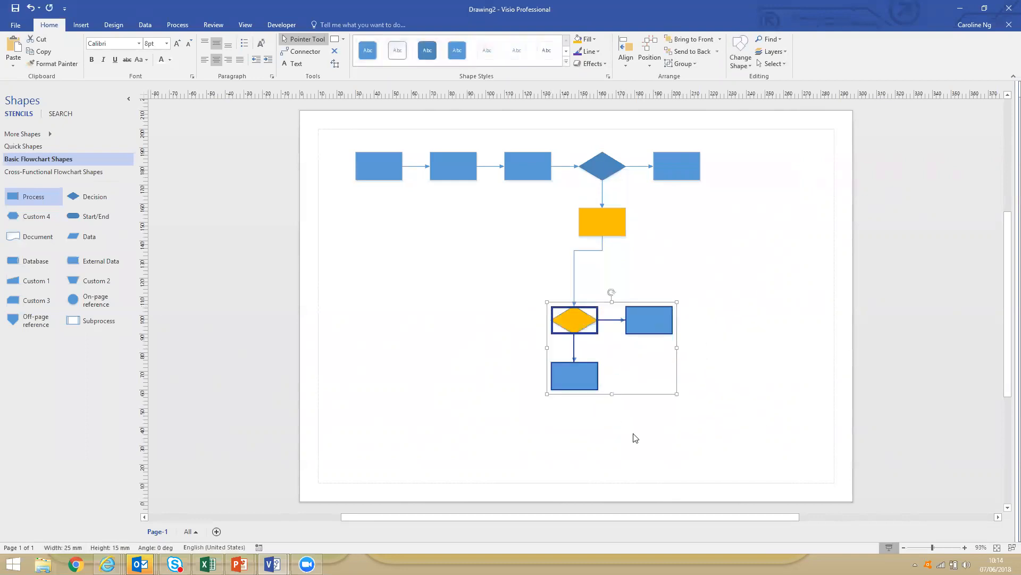
{"action": "left_click_drag", "start_coordinate": [578, 290], "coordinate": [578, 290]}
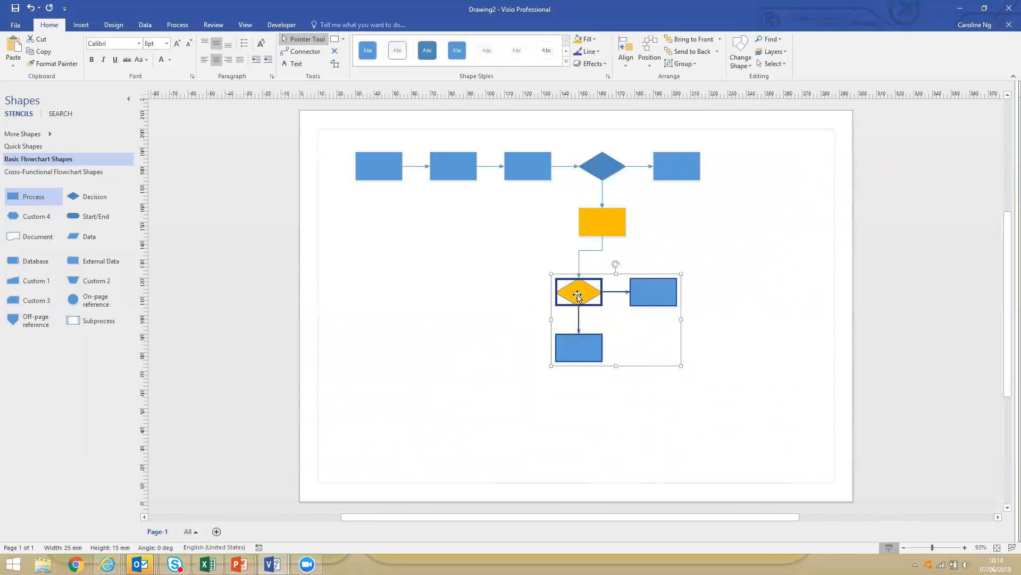
{"action": "left_click", "coordinate": [458, 284]}
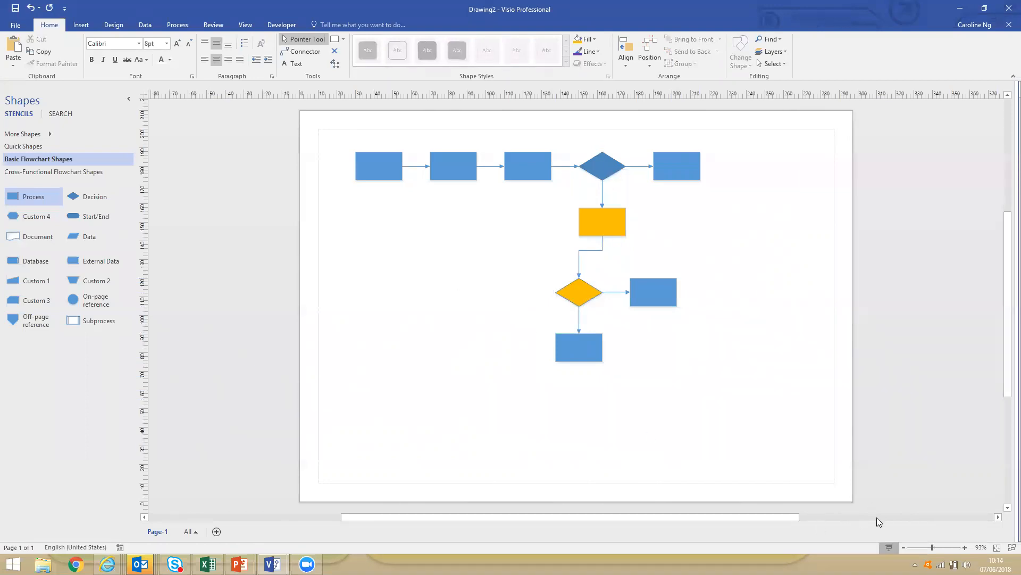
{"action": "left_click_drag", "start_coordinate": [798, 518], "coordinate": [847, 513]}
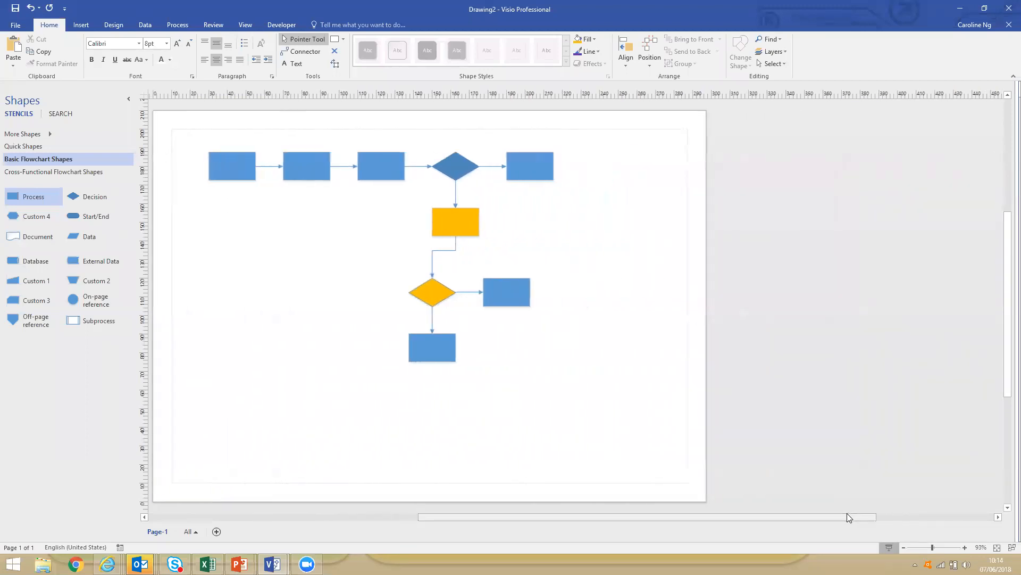
{"action": "scroll", "coordinate": [847, 513], "scroll_direction": "up", "scroll_amount": 1}
{"action": "scroll", "coordinate": [847, 513], "scroll_direction": "up", "scroll_amount": 1}
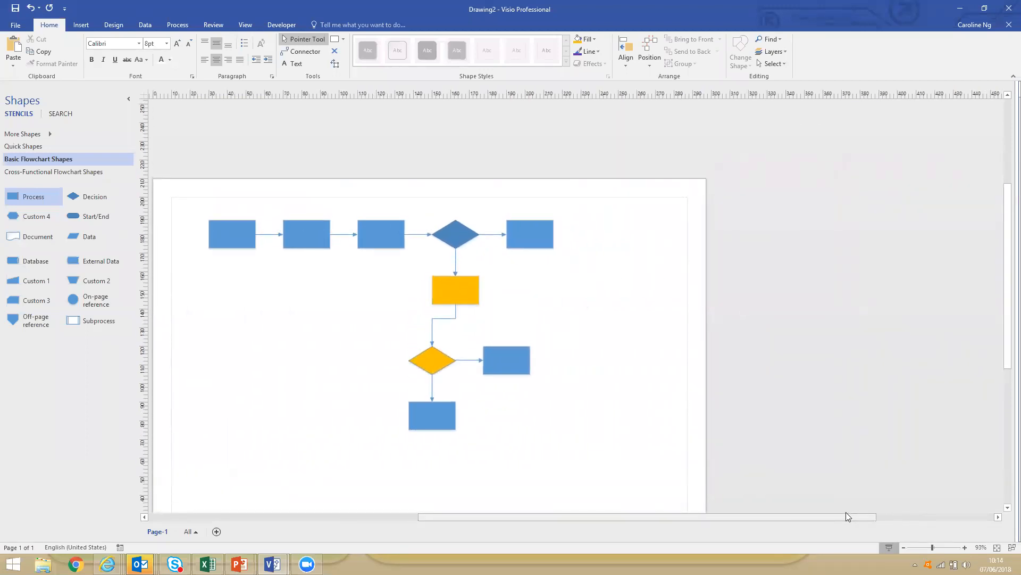
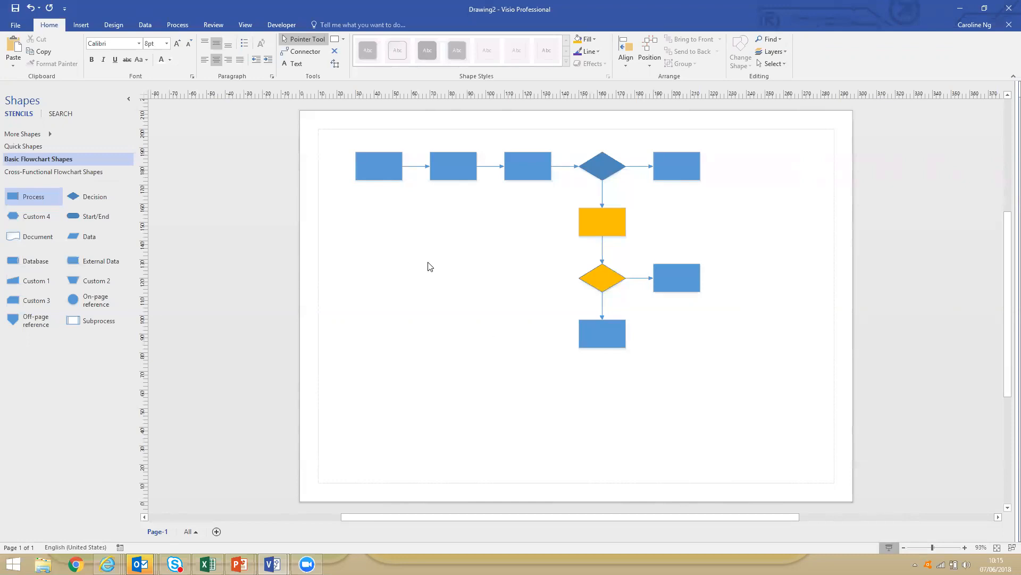
Connect the first Process shape in the top row to the side connection point of the orange Decision.
{"action": "left_click", "coordinate": [385, 172]}
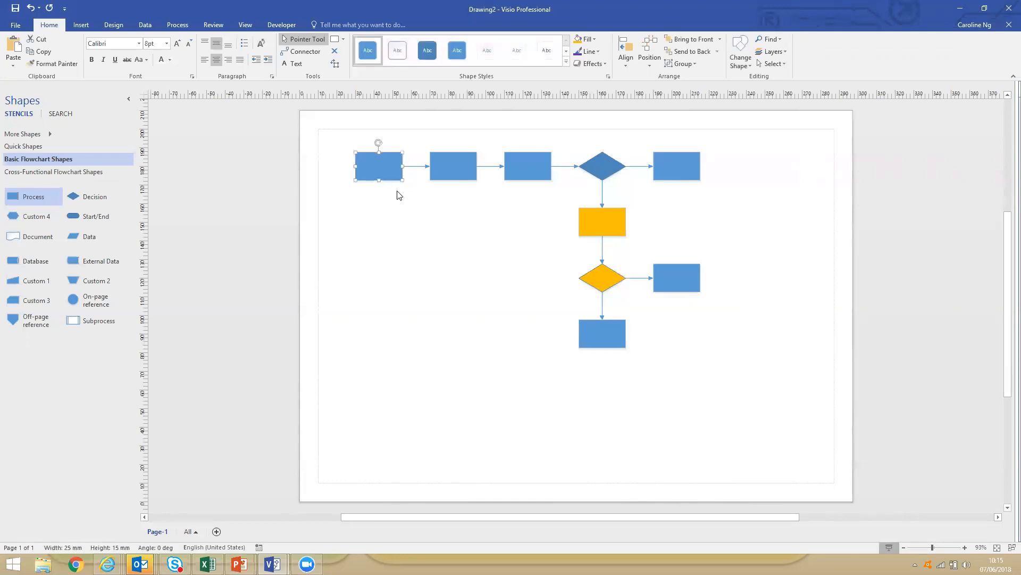
{"action": "mouse_move", "coordinate": [381, 164]}
{"action": "mouse_move", "coordinate": [380, 189]}
{"action": "left_mouse_down"}
{"action": "mouse_move", "coordinate": [535, 276]}
{"action": "mouse_move", "coordinate": [578, 278]}
{"action": "left_mouse_up"}
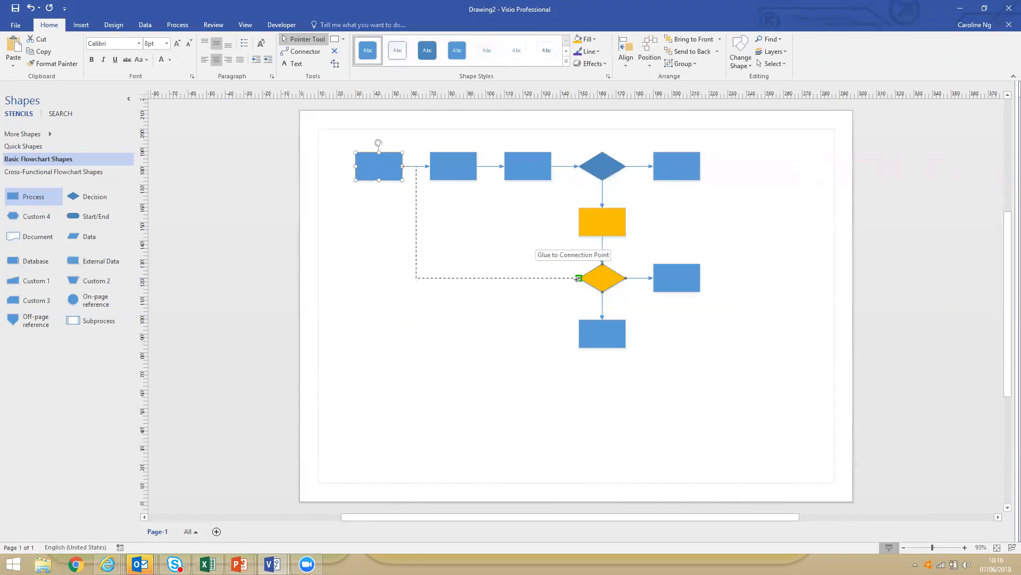
{"action": "left_click_drag", "start_coordinate": [578, 279], "coordinate": [578, 279]}
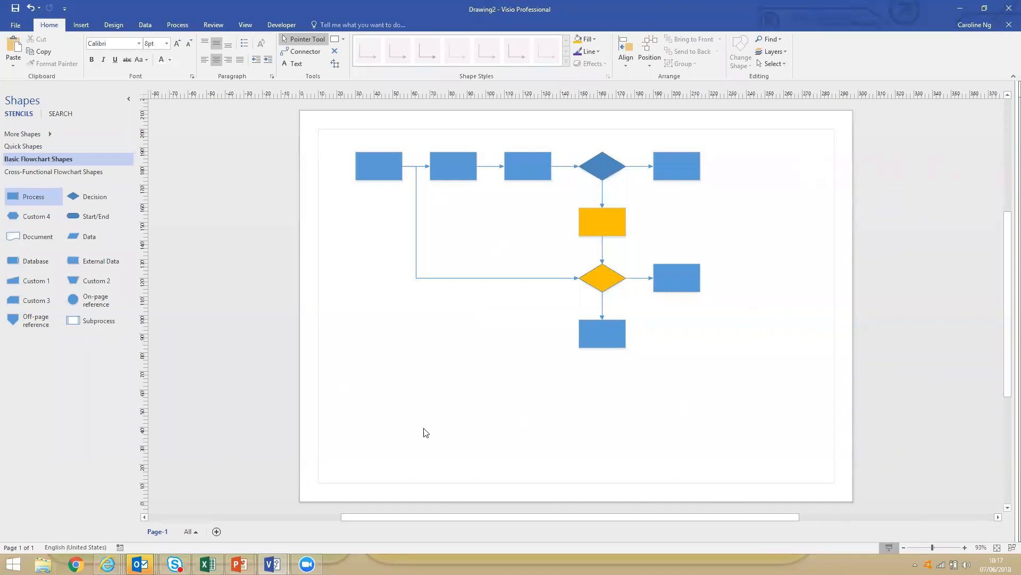
Create a new blank Cross-Functional Flowchart in metric units from the Flowchart template category.
{"action": "left_click", "coordinate": [16, 24]}
{"action": "left_click", "coordinate": [23, 72]}
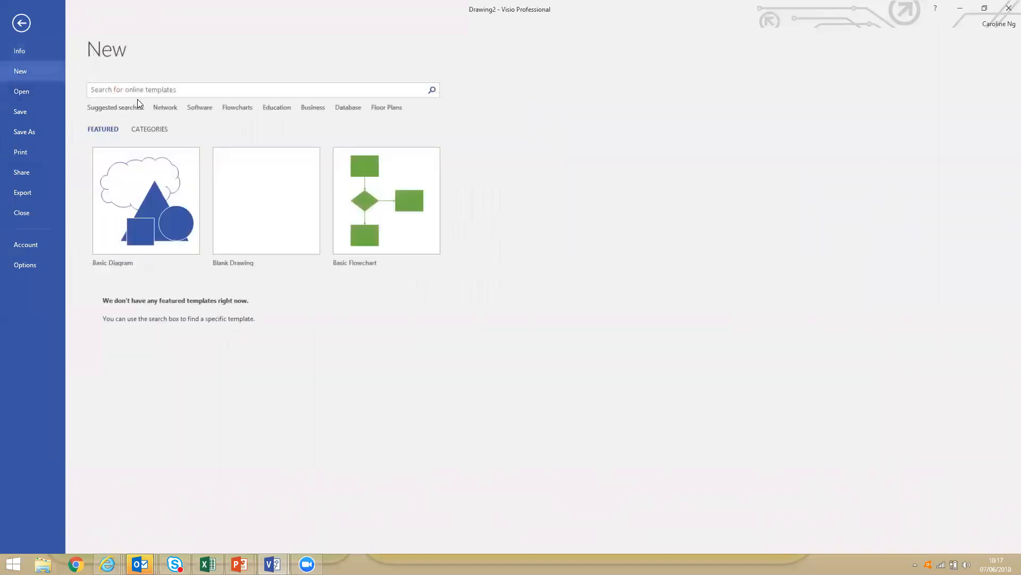
{"action": "left_click", "coordinate": [235, 108]}
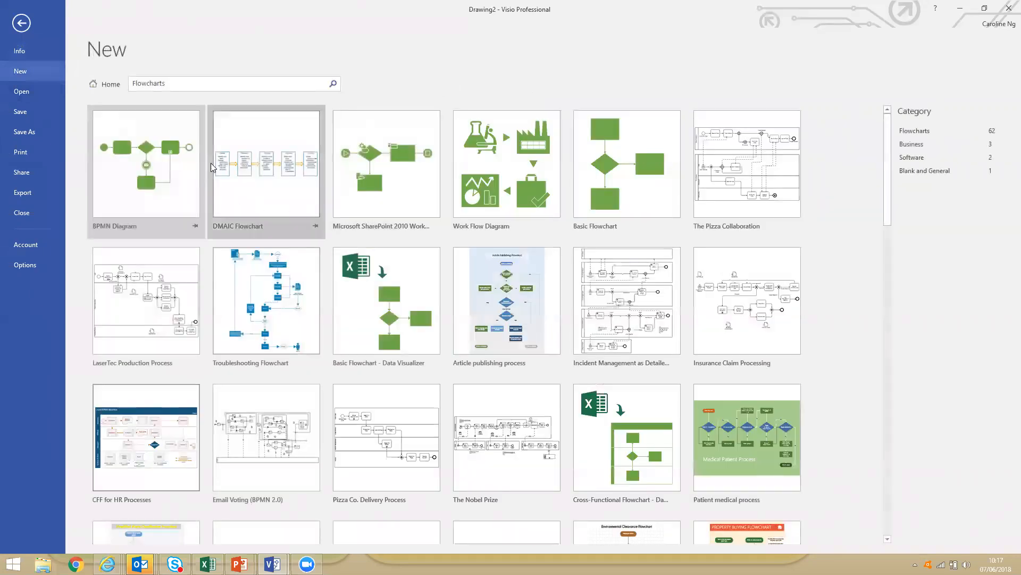
{"action": "left_click", "coordinate": [99, 85]}
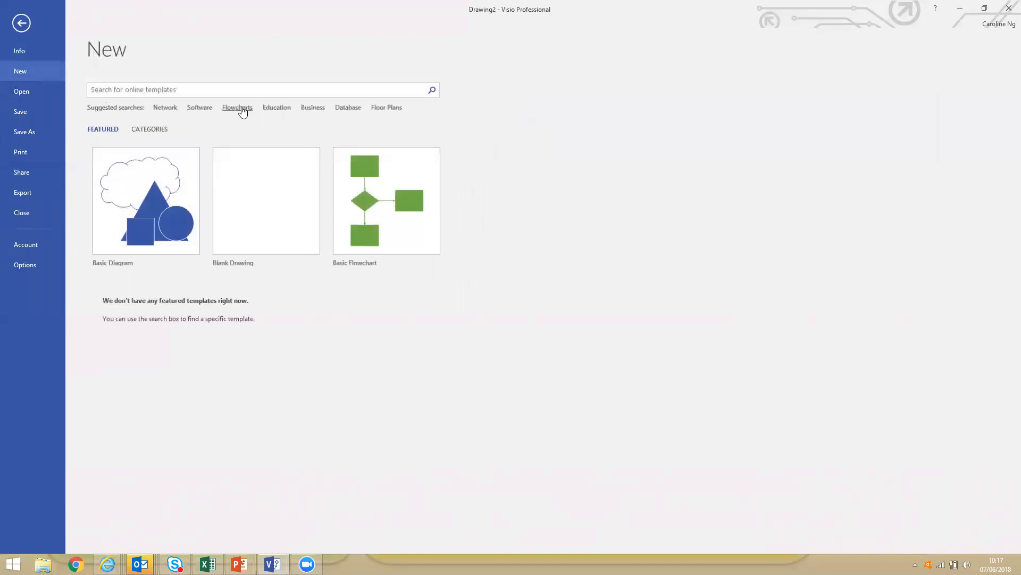
{"action": "left_click", "coordinate": [242, 108]}
{"action": "left_click", "coordinate": [100, 85]}
{"action": "left_click", "coordinate": [150, 128]}
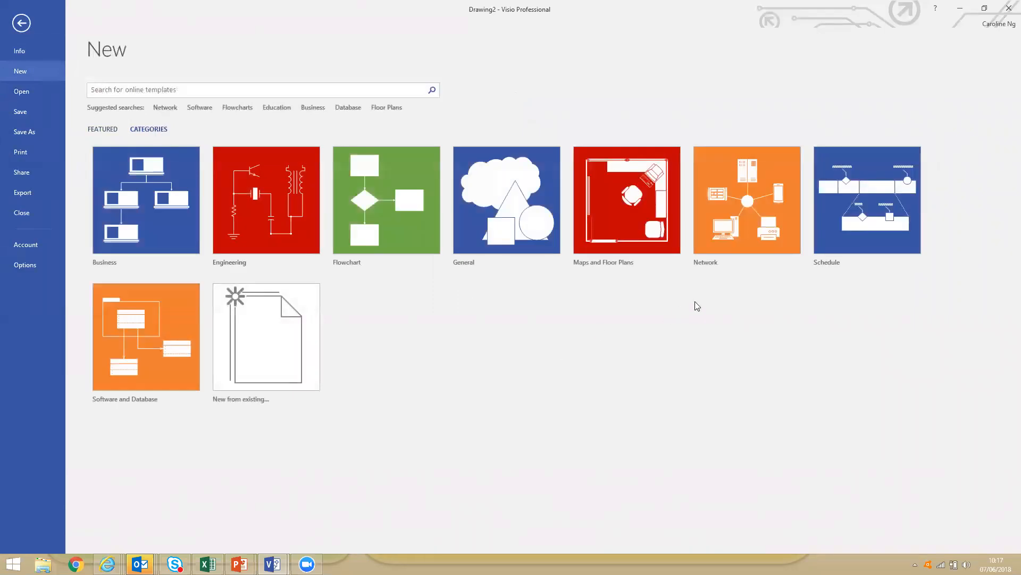
{"action": "left_click", "coordinate": [353, 225]}
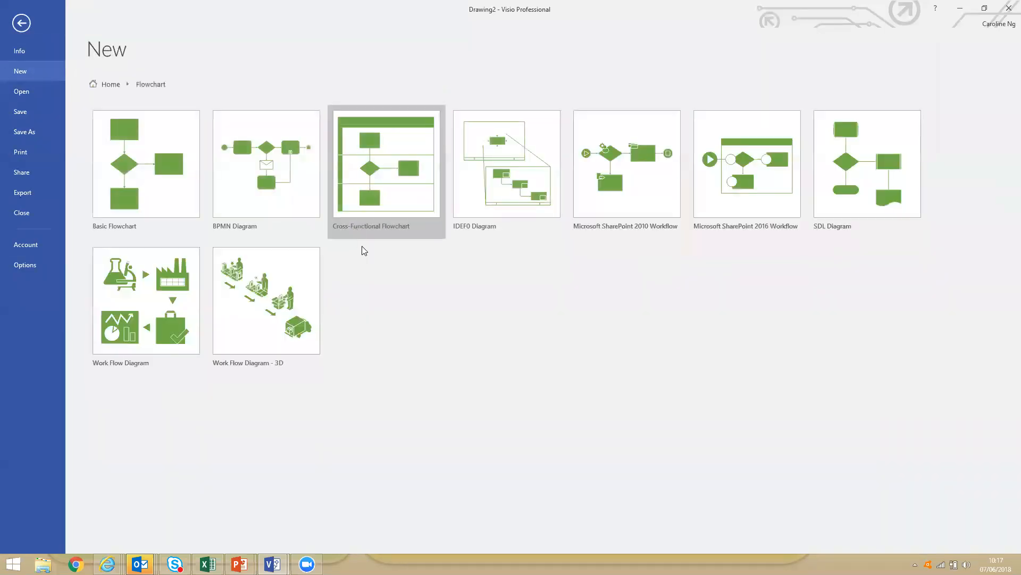
{"action": "left_click", "coordinate": [391, 202]}
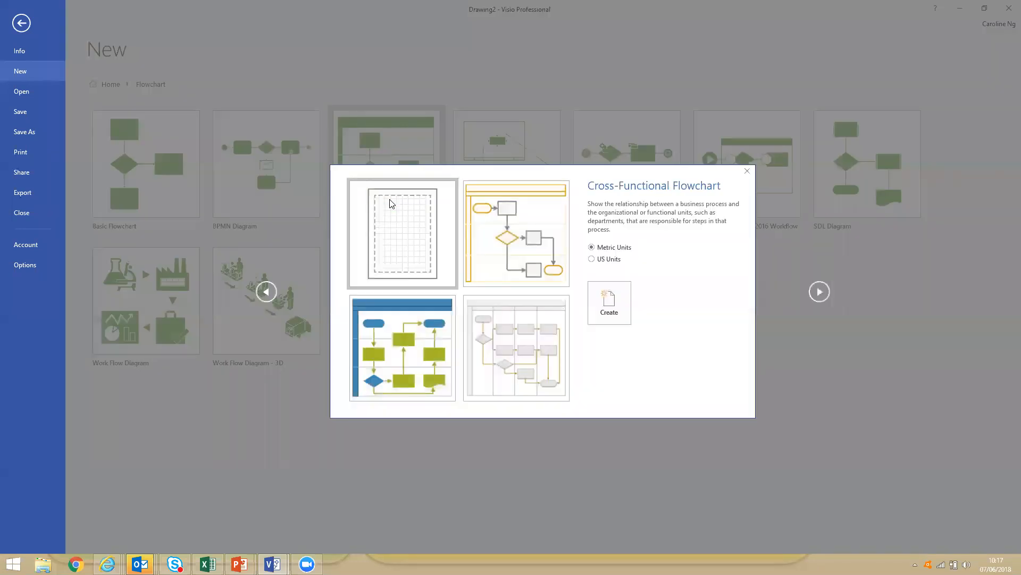
{"action": "left_click", "coordinate": [608, 304]}
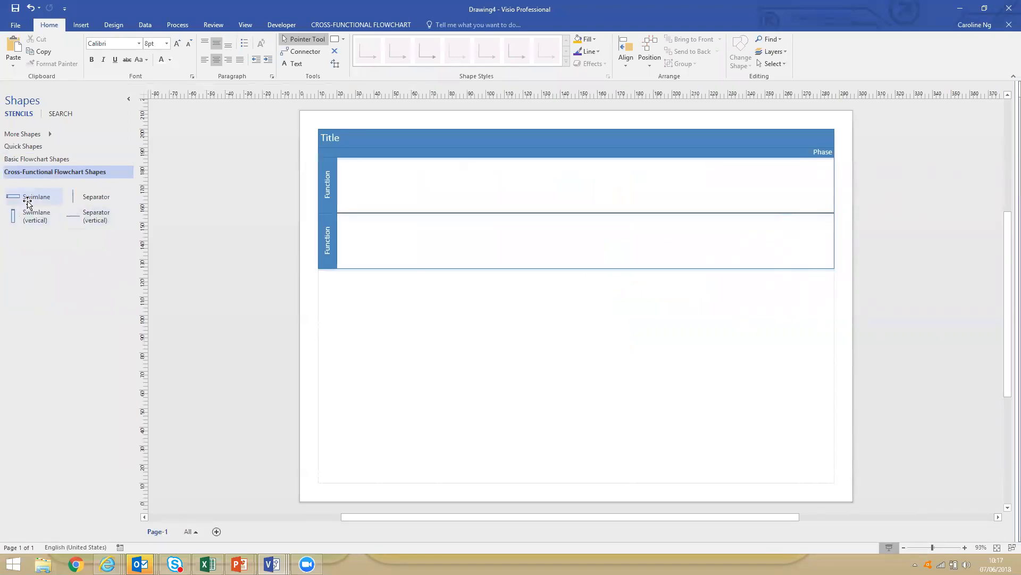
Add a third horizontal swimlane below the existing two and stretch the first swimlane to more than double its height.
{"action": "left_click_drag", "start_coordinate": [26, 201], "coordinate": [465, 261]}
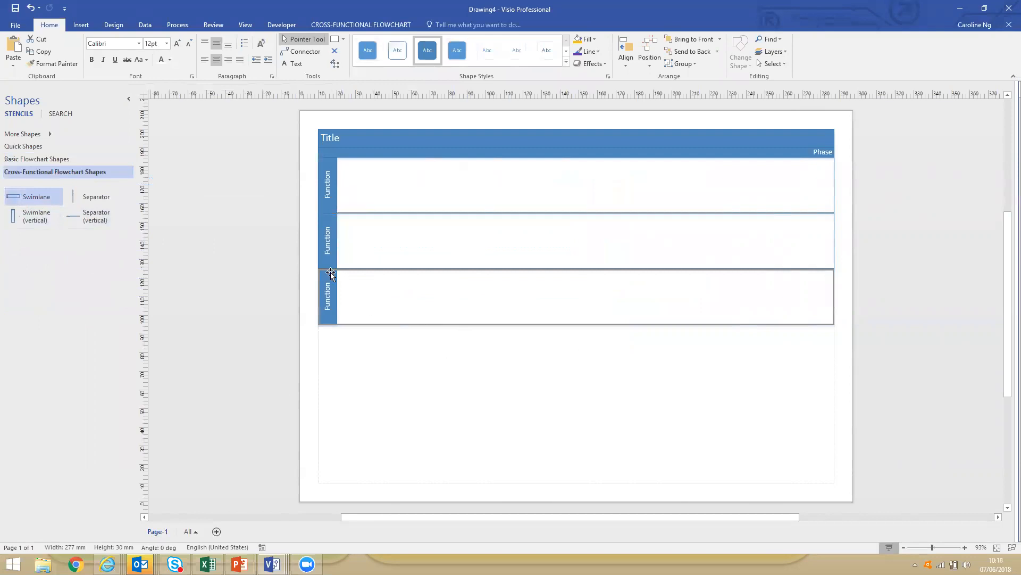
{"action": "left_click", "coordinate": [87, 159]}
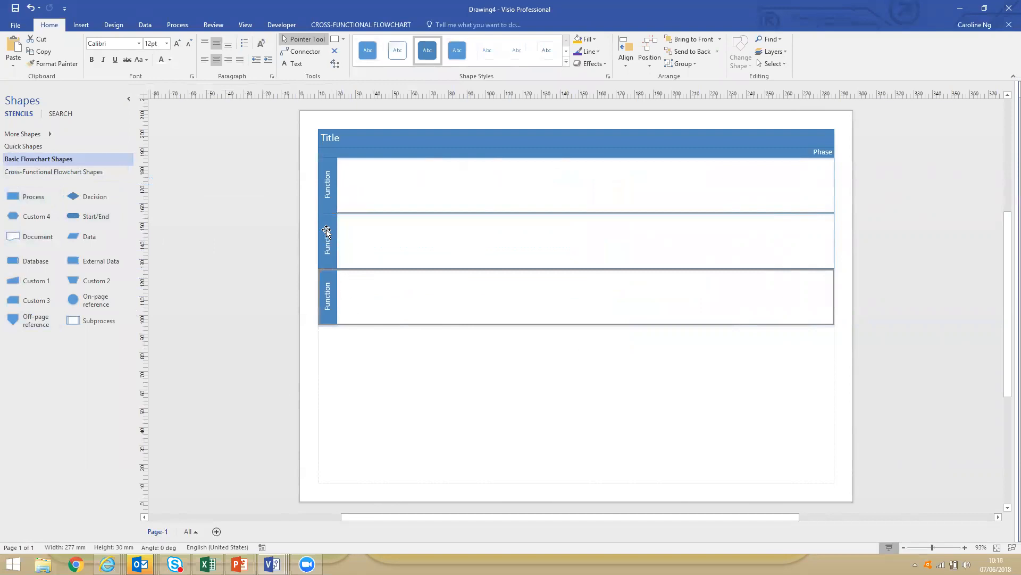
{"action": "left_click_drag", "start_coordinate": [325, 213], "coordinate": [325, 282]}
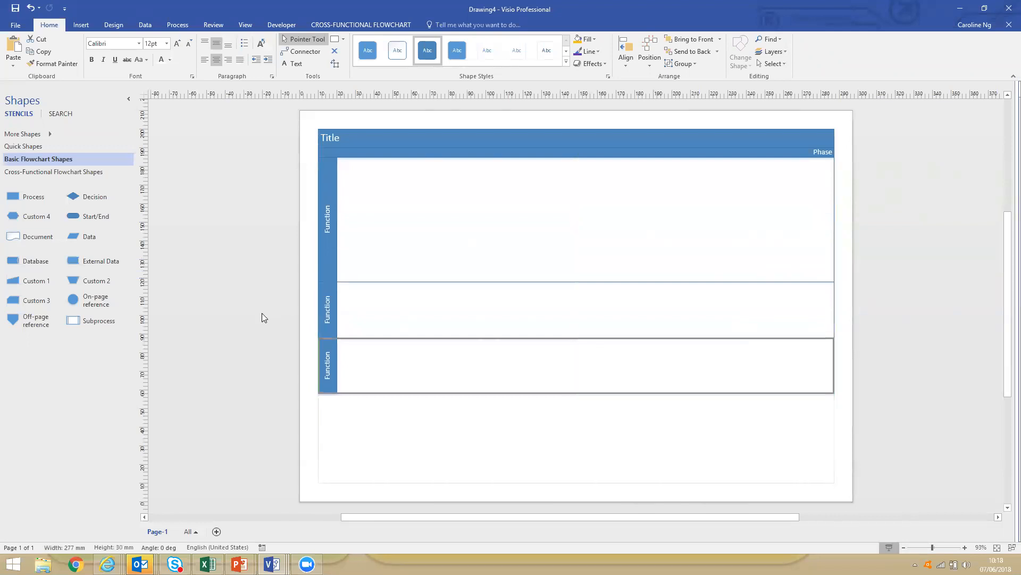
Place a Process shape in the first swimlane and chain three connected Process shapes below it, reaching down into the third swimlane.
{"action": "left_click_drag", "start_coordinate": [15, 198], "coordinate": [392, 194]}
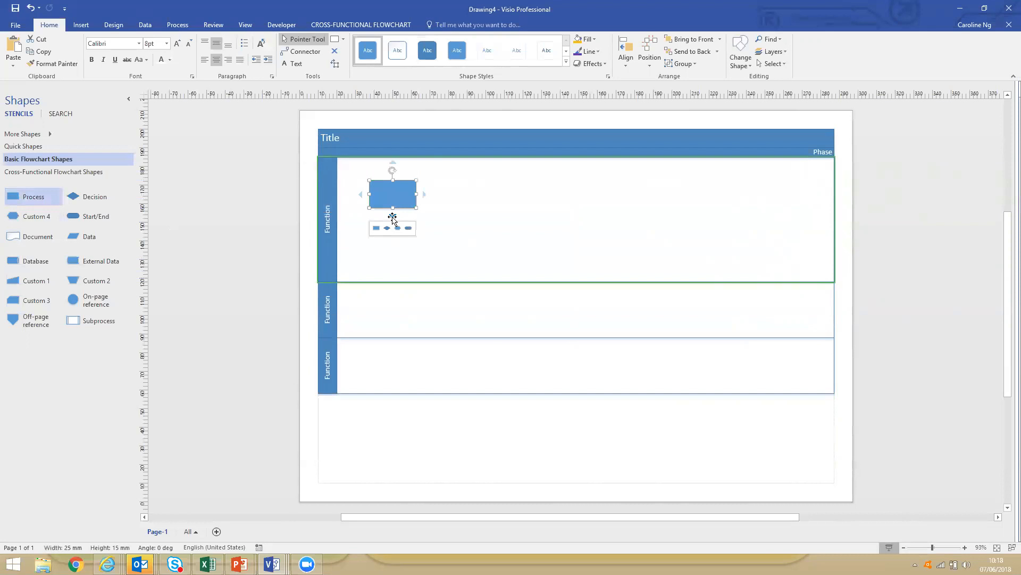
{"action": "left_click", "coordinate": [376, 227]}
{"action": "left_click", "coordinate": [375, 283]}
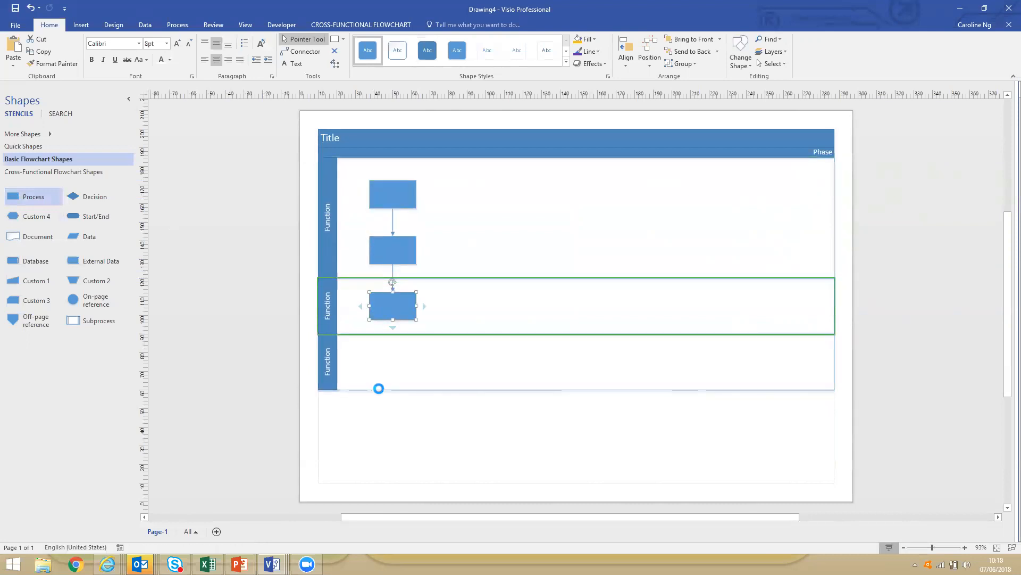
{"action": "left_click", "coordinate": [400, 435]}
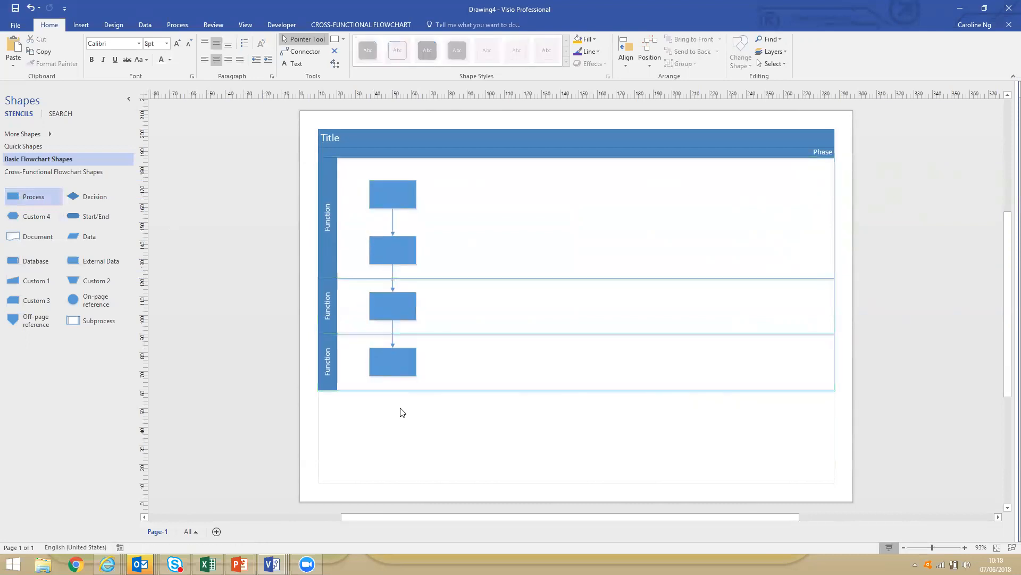
Fill the first swimlane's heading and its two Process shapes with orange.
{"action": "left_click", "coordinate": [331, 237]}
{"action": "left_click", "coordinate": [332, 240]}
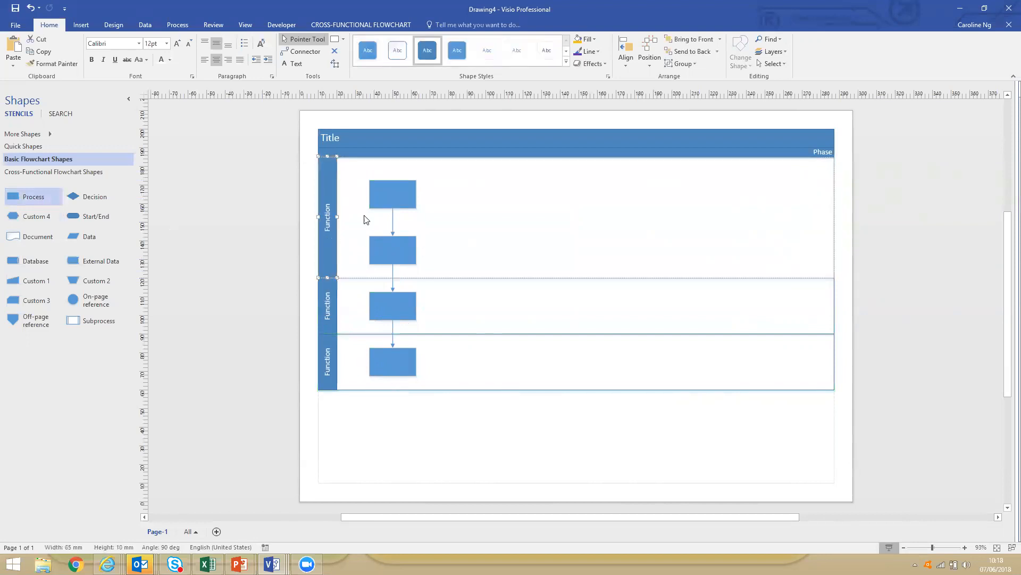
{"action": "left_click", "coordinate": [580, 39]}
{"action": "left_click", "coordinate": [404, 192]}
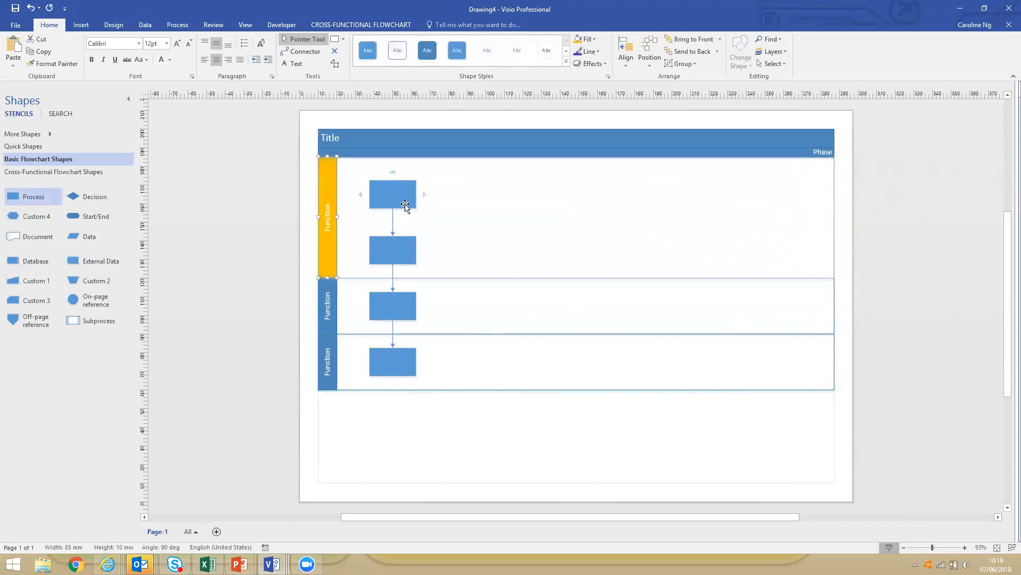
{"action": "left_click", "coordinate": [399, 257], "text": "shift"}
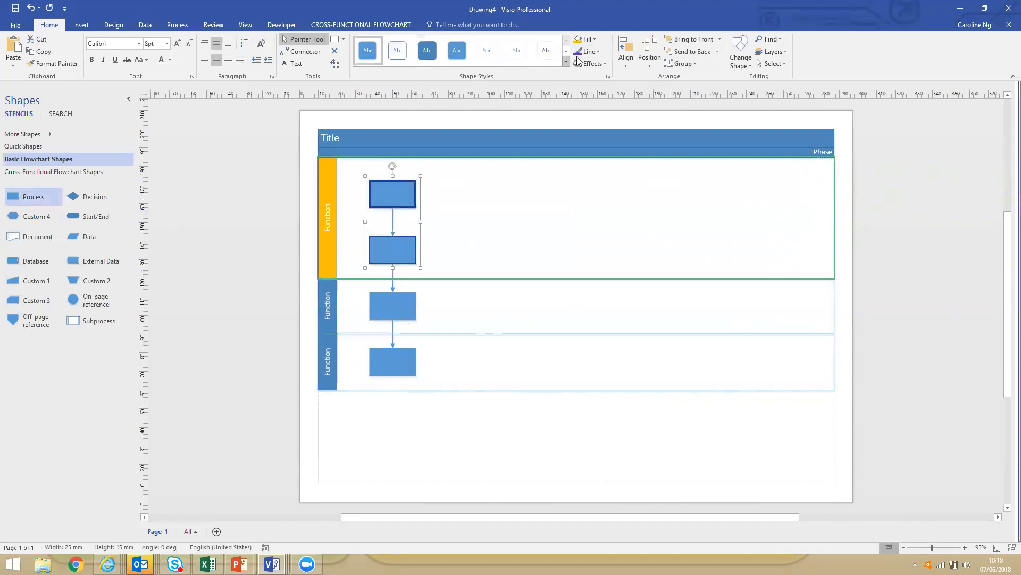
{"action": "left_click", "coordinate": [580, 39]}
Fill the third swimlane's heading and its Process shape with the standard green colour.
{"action": "left_click", "coordinate": [330, 369]}
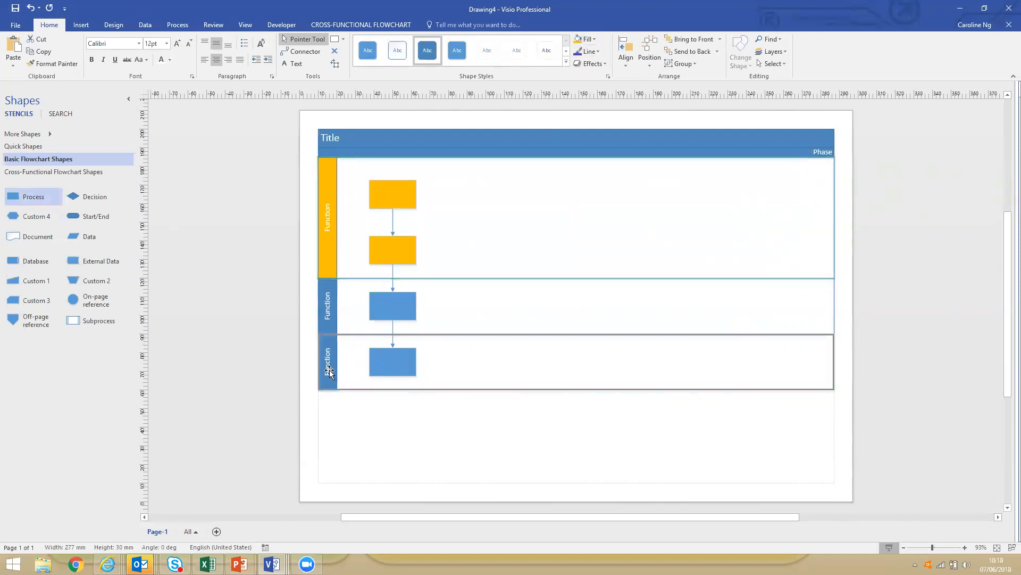
{"action": "left_click", "coordinate": [330, 369]}
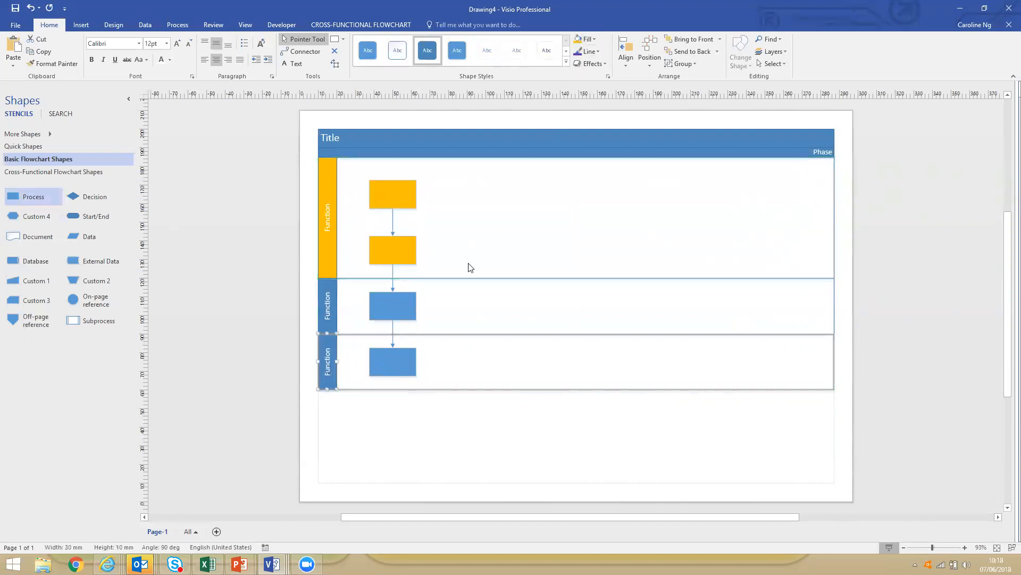
{"action": "left_click", "coordinate": [594, 39]}
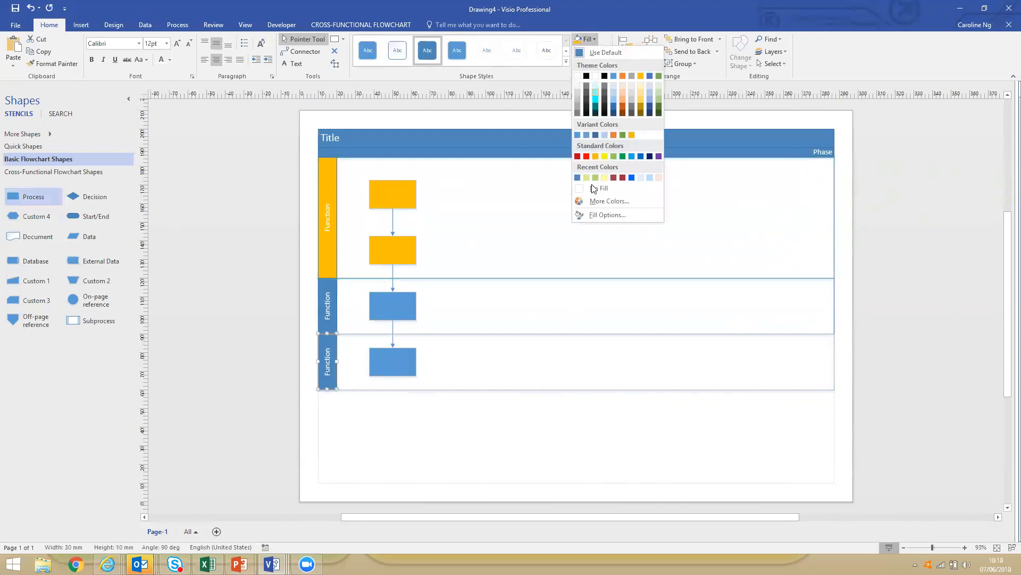
{"action": "left_click", "coordinate": [620, 155]}
{"action": "left_click", "coordinate": [408, 358]}
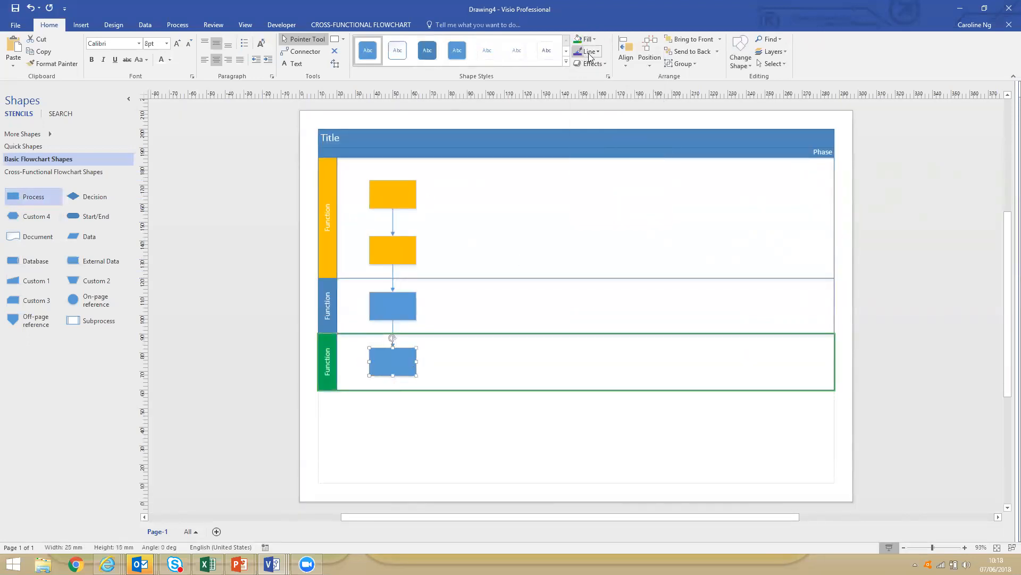
{"action": "left_click", "coordinate": [581, 38]}
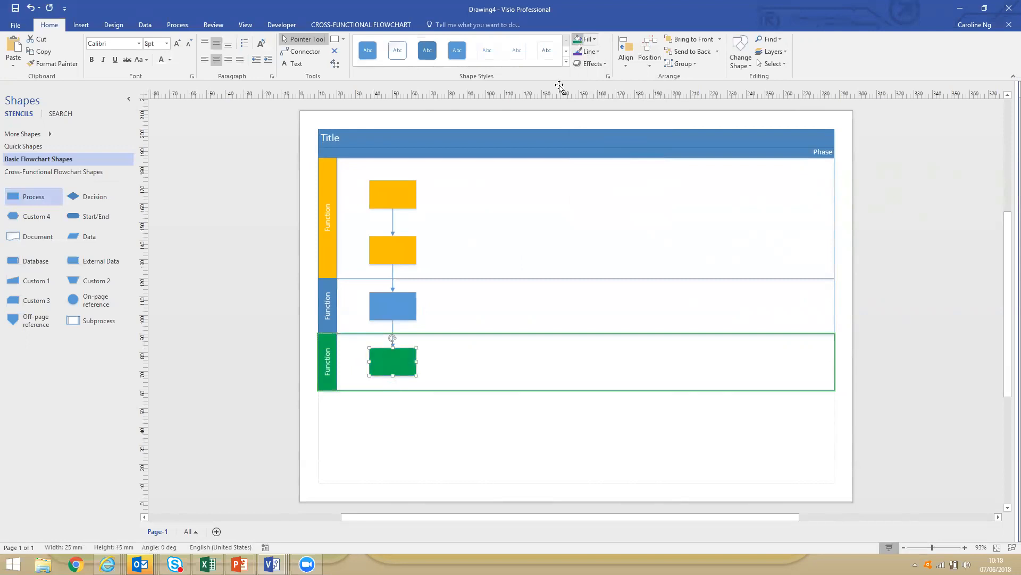
{"action": "left_click", "coordinate": [456, 438]}
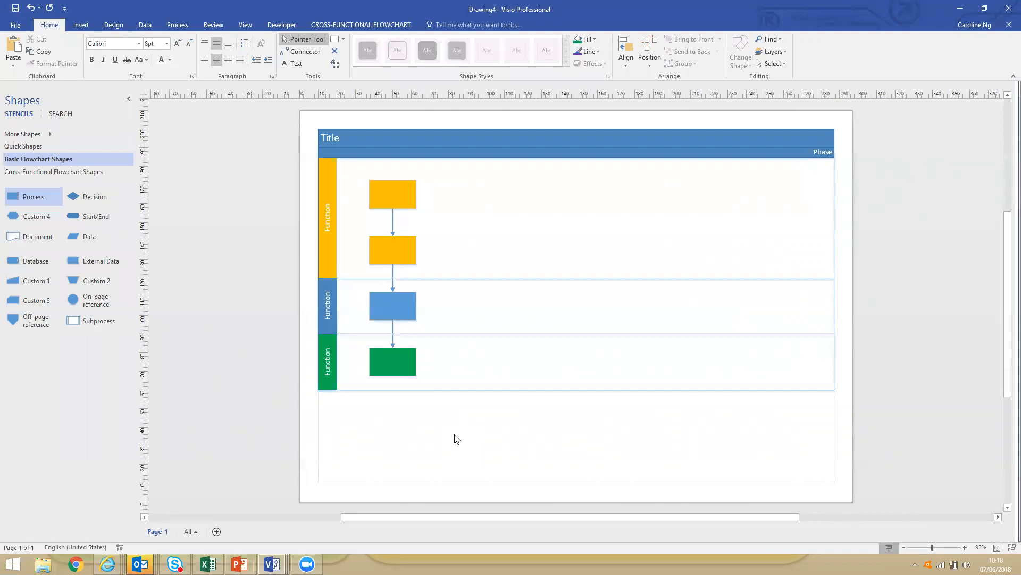
Try moving the green swimlane above the blue one and undo the move.
{"action": "left_click_drag", "start_coordinate": [328, 365], "coordinate": [325, 301]}
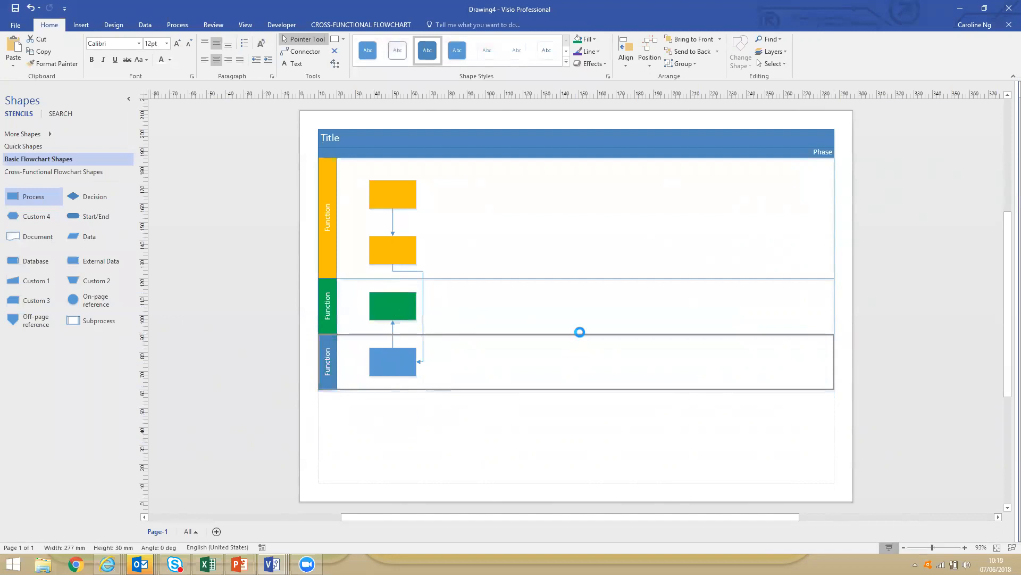
{"action": "key", "text": "ctrl+z"}
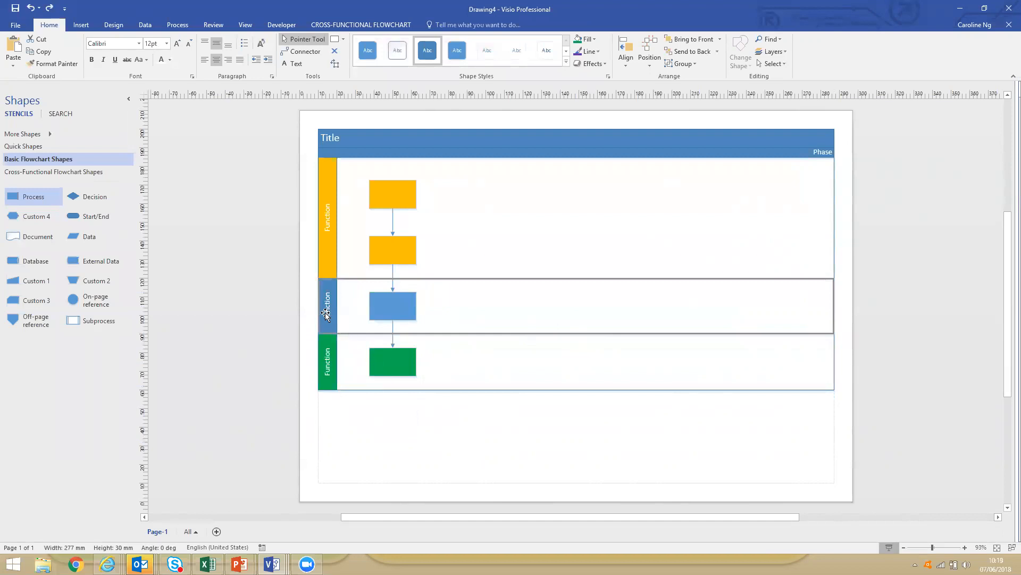
Delete the blue middle swimlane together with its Process shape.
{"action": "key", "text": "Delete"}
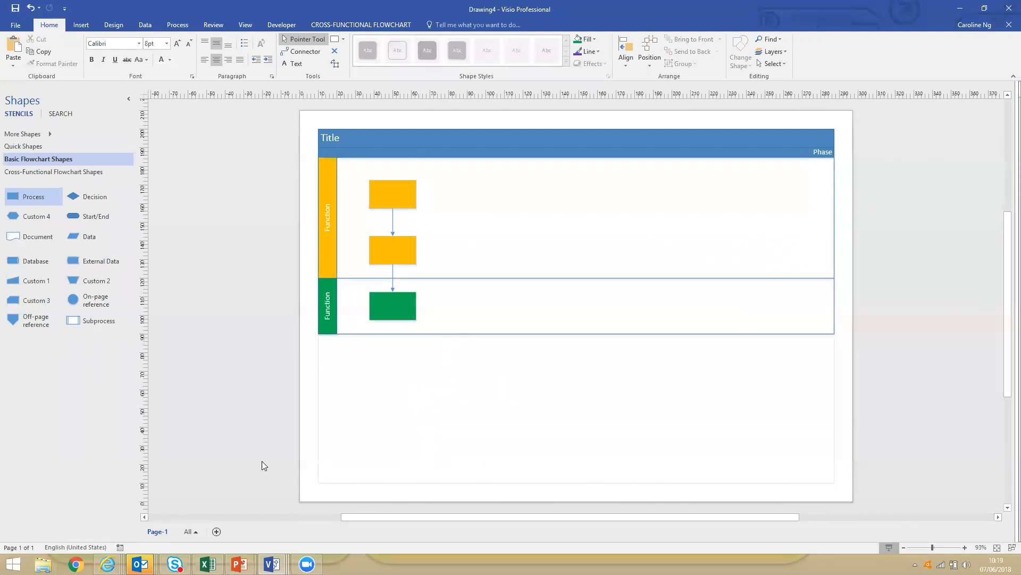
Add a vertical phase separator across both swimlanes, making the first phase about 112 mm wide.
{"action": "left_click", "coordinate": [80, 172]}
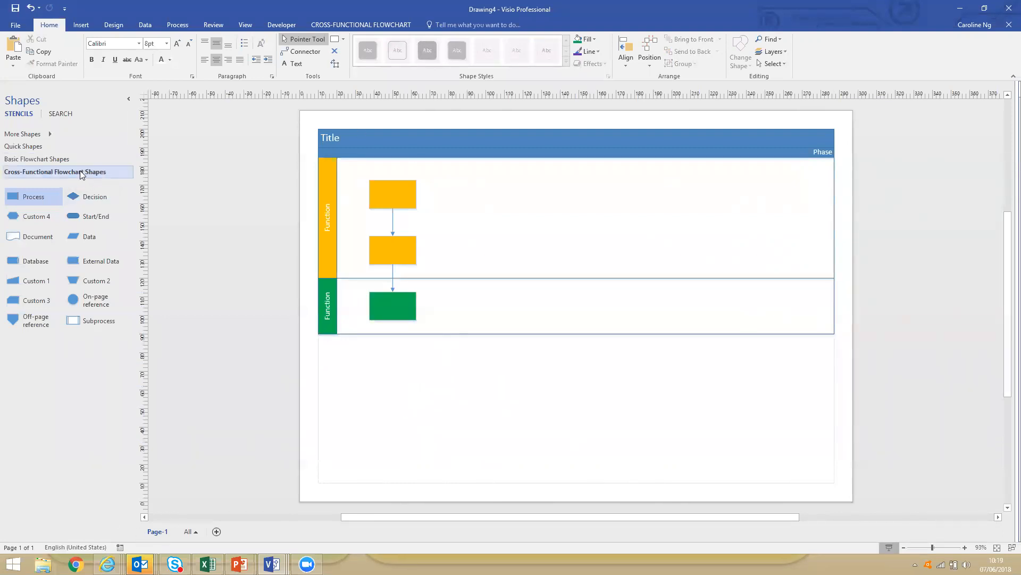
{"action": "left_click_drag", "start_coordinate": [75, 198], "coordinate": [546, 226]}
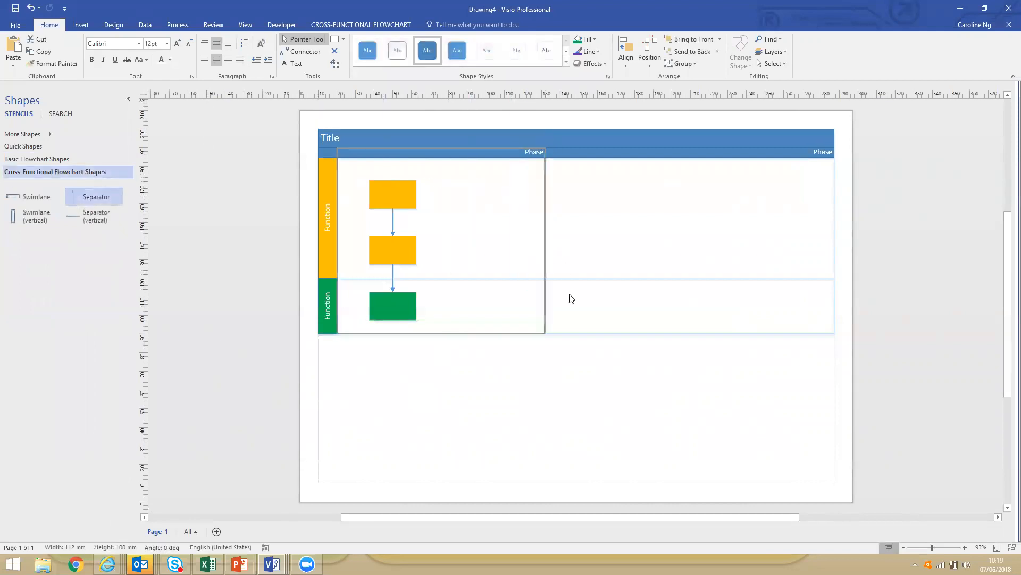
{"action": "left_click", "coordinate": [569, 355]}
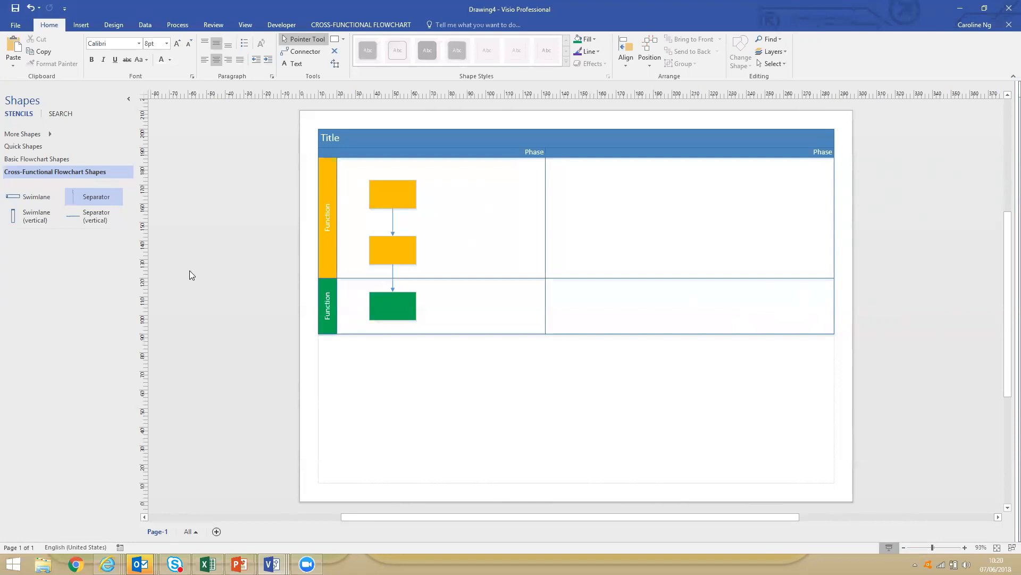
Create a new drawing from the Organization Chart template in the Business category.
{"action": "left_click", "coordinate": [16, 25]}
{"action": "left_click", "coordinate": [34, 69]}
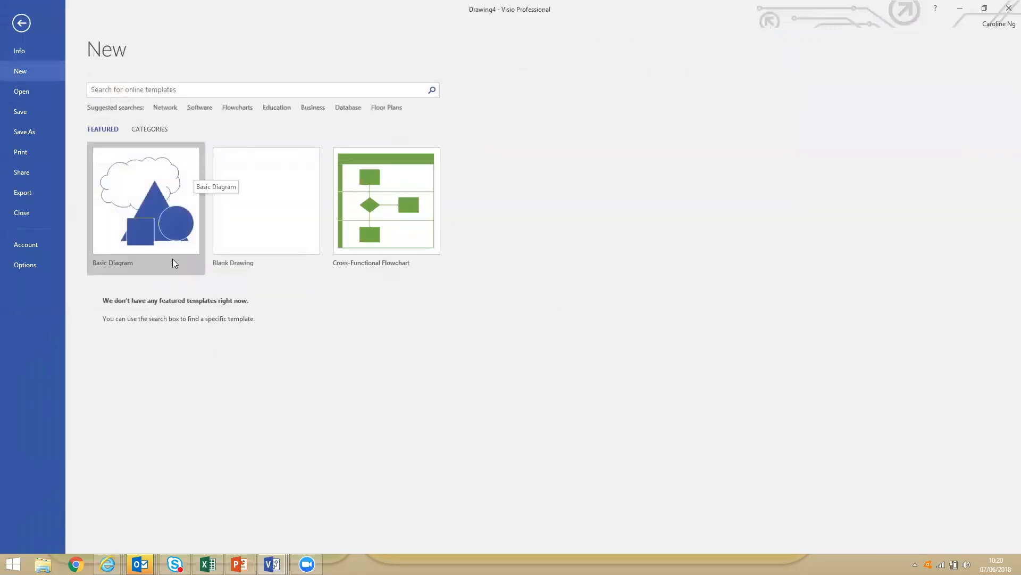
{"action": "left_click", "coordinate": [145, 130]}
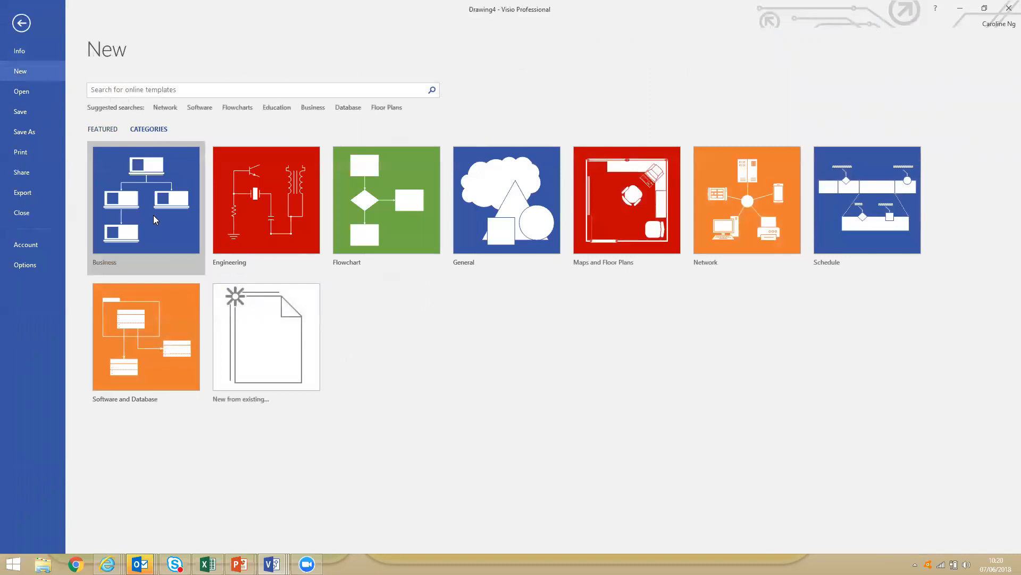
{"action": "left_click", "coordinate": [153, 215]}
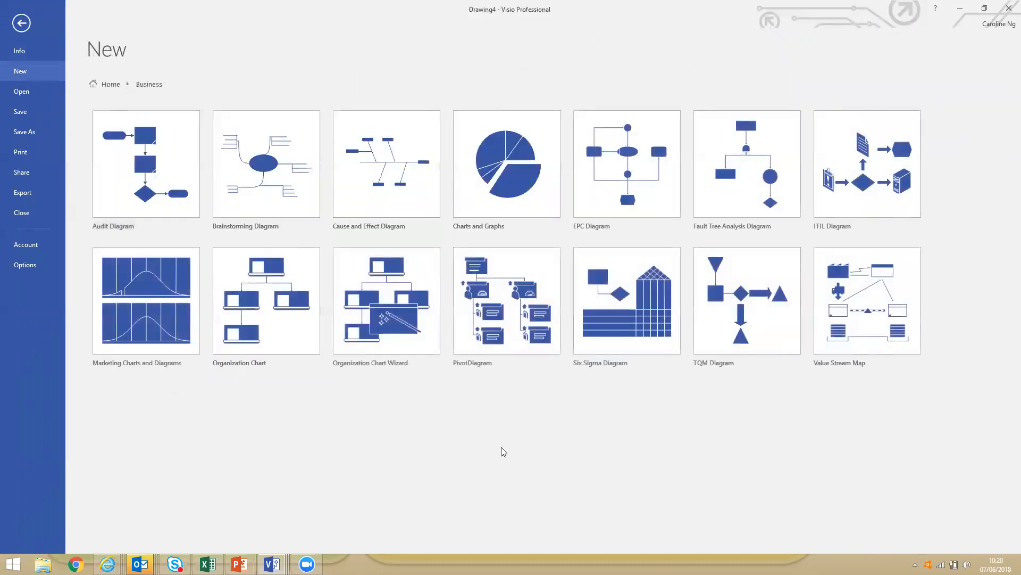
{"action": "left_click", "coordinate": [276, 334]}
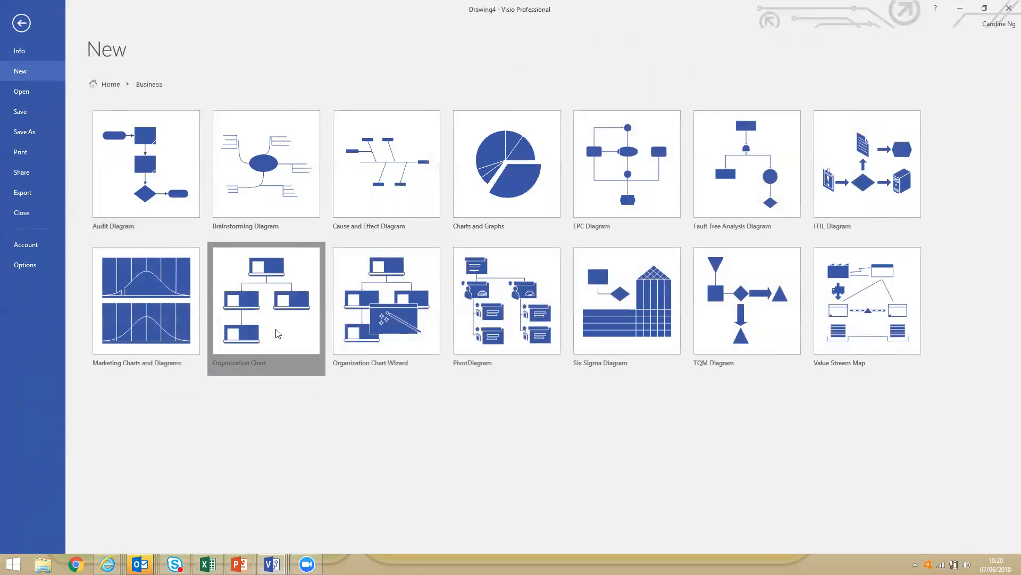
{"action": "left_click", "coordinate": [551, 350]}
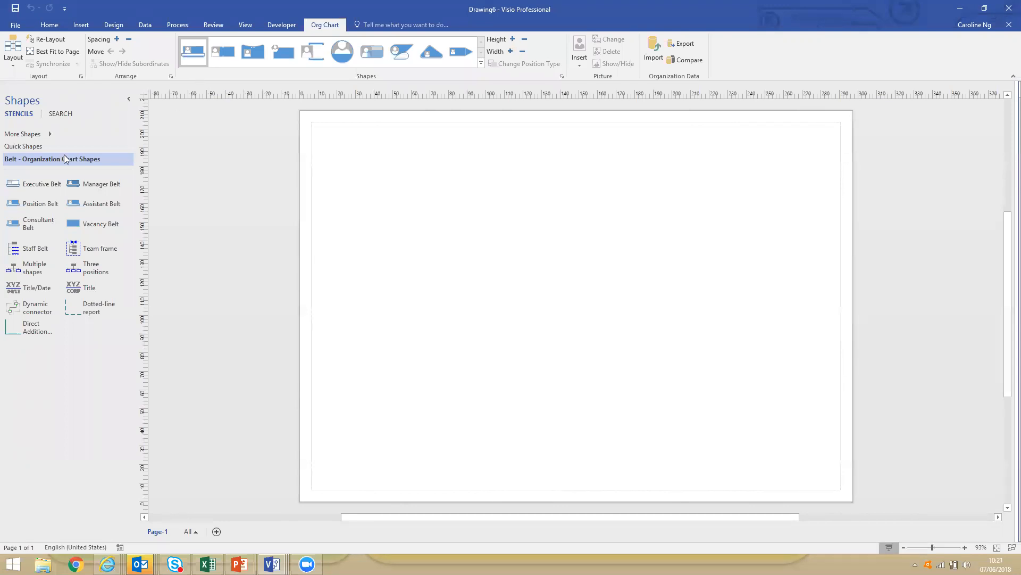
Place an Executive Belt near the top centre of the page and add three Manager Belts as its subordinates.
{"action": "left_click_drag", "start_coordinate": [18, 183], "coordinate": [547, 173]}
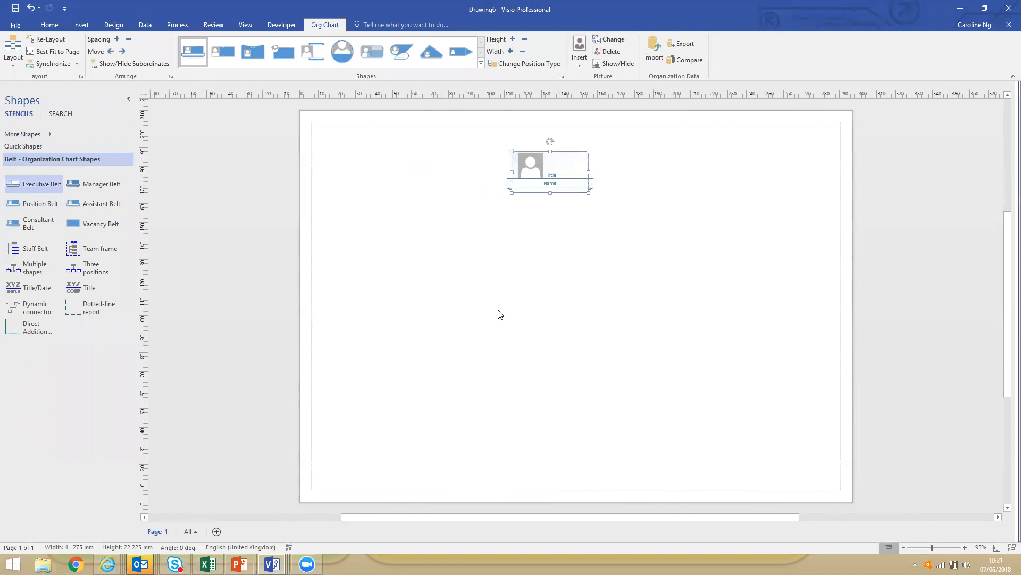
{"action": "left_click_drag", "start_coordinate": [88, 185], "coordinate": [551, 174]}
{"action": "left_click_drag", "start_coordinate": [101, 184], "coordinate": [566, 175]}
{"action": "left_click_drag", "start_coordinate": [101, 184], "coordinate": [521, 170]}
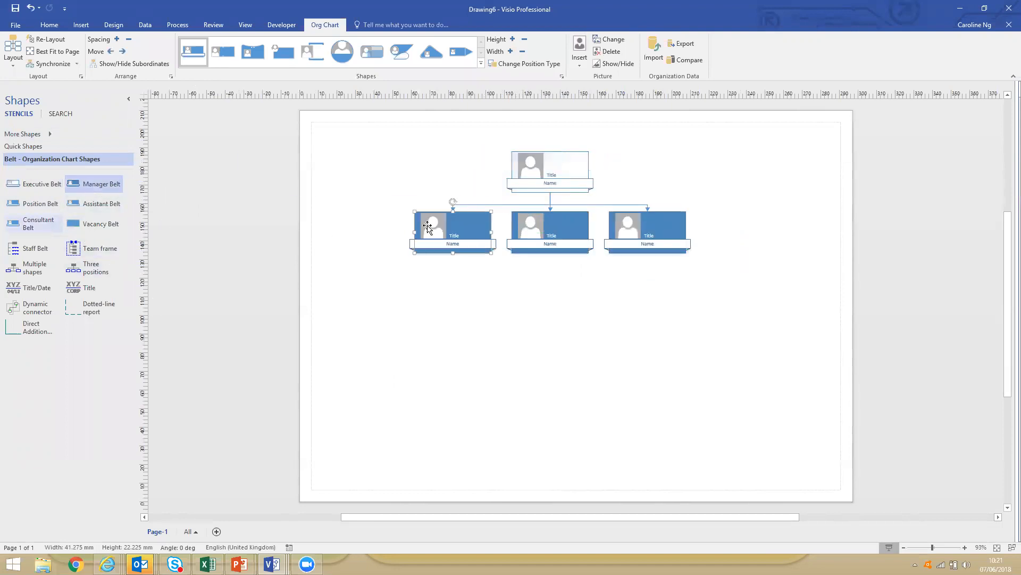
Fill the leftmost Manager Belt shape with green.
{"action": "left_click", "coordinate": [466, 229]}
{"action": "left_click", "coordinate": [458, 296]}
{"action": "left_click", "coordinate": [469, 229]}
{"action": "left_click", "coordinate": [49, 25]}
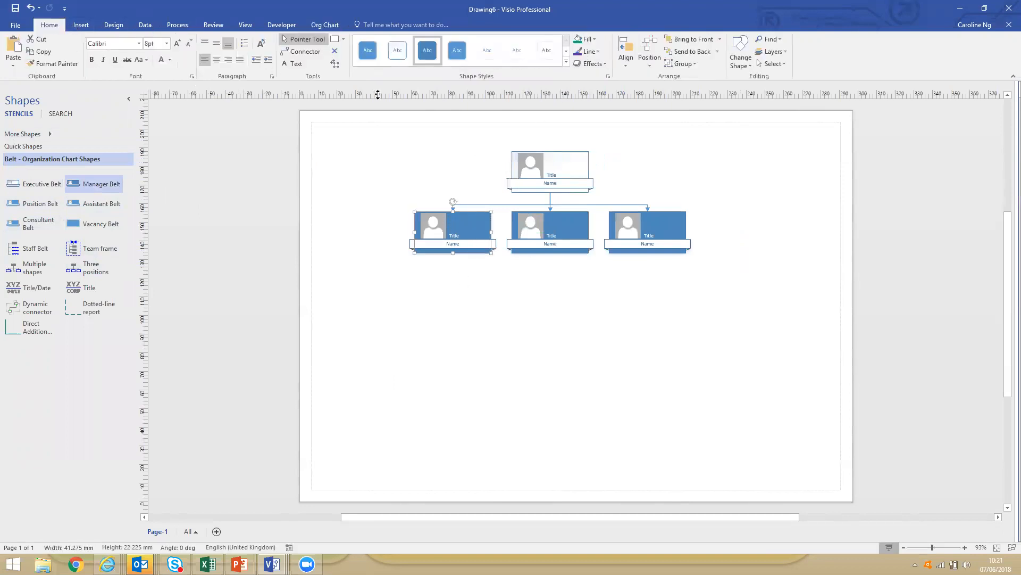
{"action": "left_click", "coordinate": [575, 38]}
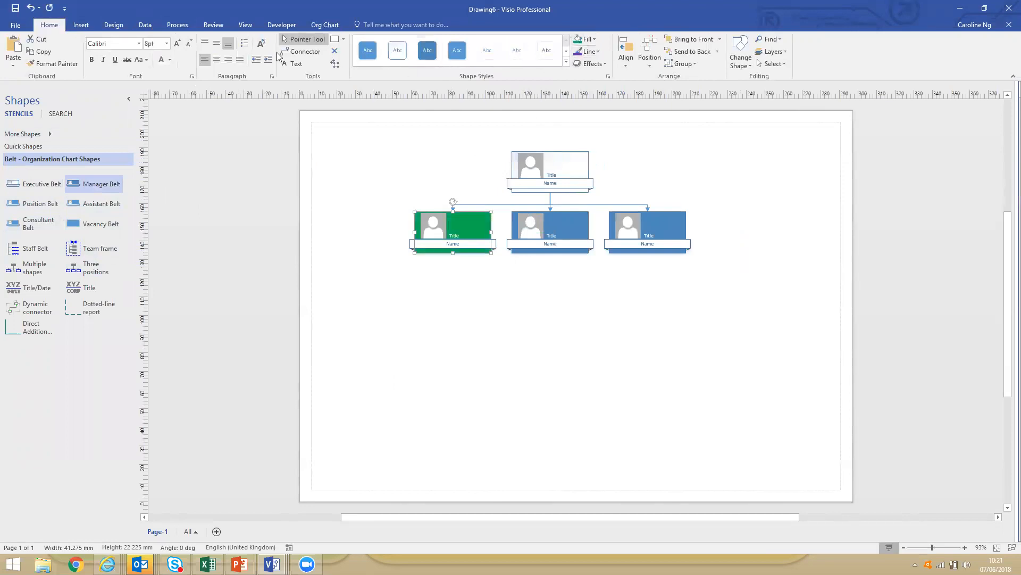
Add one Position Belt as a subordinate of the green manager.
{"action": "left_click", "coordinate": [325, 25]}
{"action": "left_click_drag", "start_coordinate": [288, 205], "coordinate": [457, 230]}
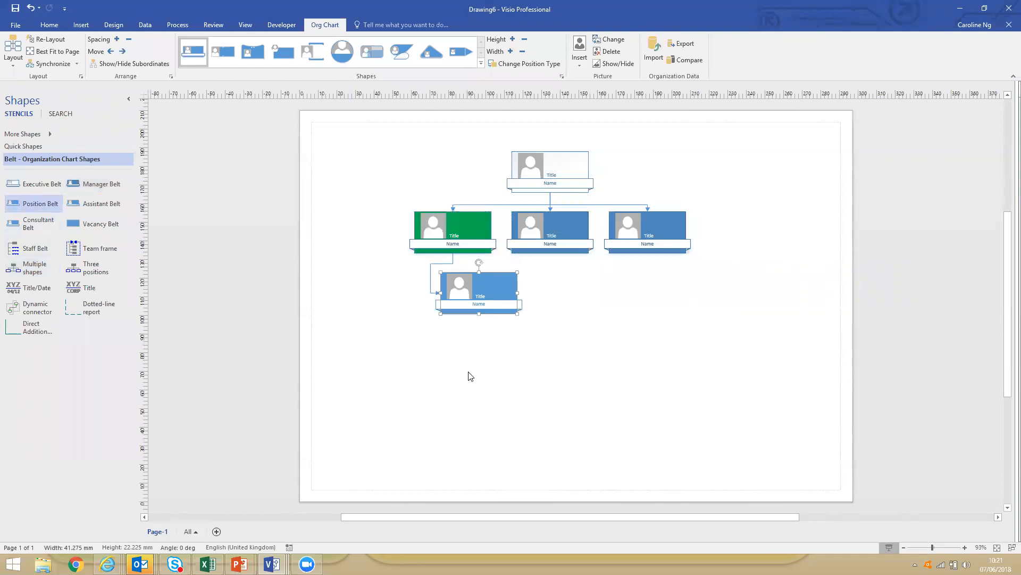
{"action": "right_click", "coordinate": [463, 229]}
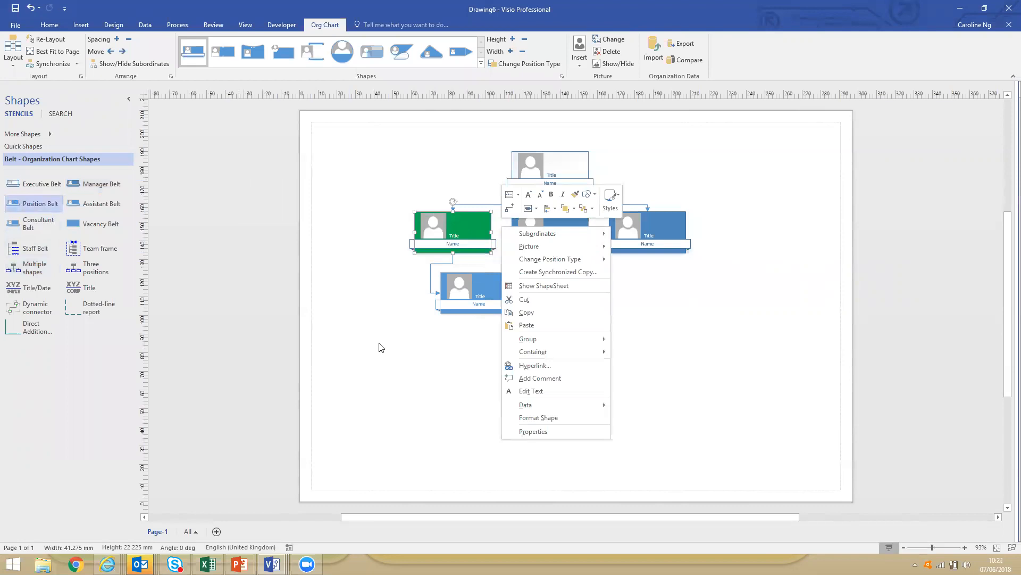
Add three more Position shapes under the green manager with the Multiple shapes option.
{"action": "left_click", "coordinate": [40, 272]}
{"action": "left_click_drag", "start_coordinate": [26, 271], "coordinate": [461, 230]}
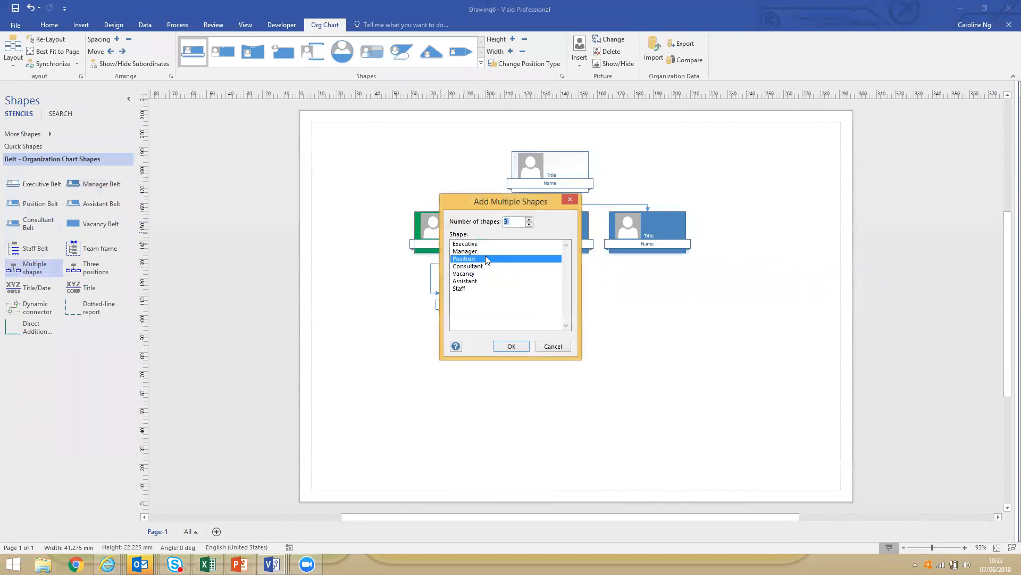
{"action": "left_click", "coordinate": [519, 221]}
{"action": "left_click", "coordinate": [511, 347]}
{"action": "left_click", "coordinate": [664, 395]}
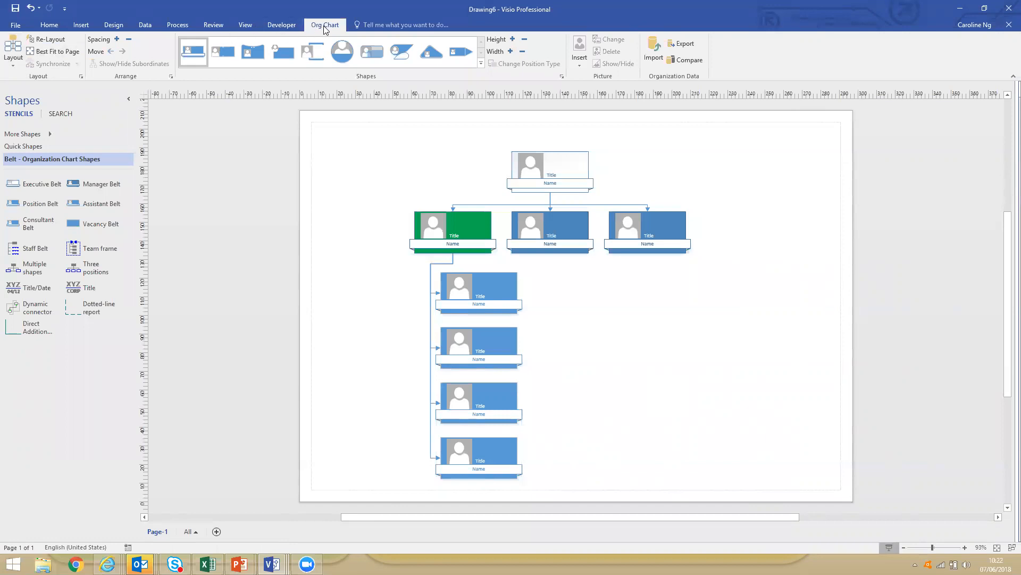
Try a horizontal, a side-by-side and a vertical layout on the whole organization chart.
{"action": "left_click", "coordinate": [14, 67]}
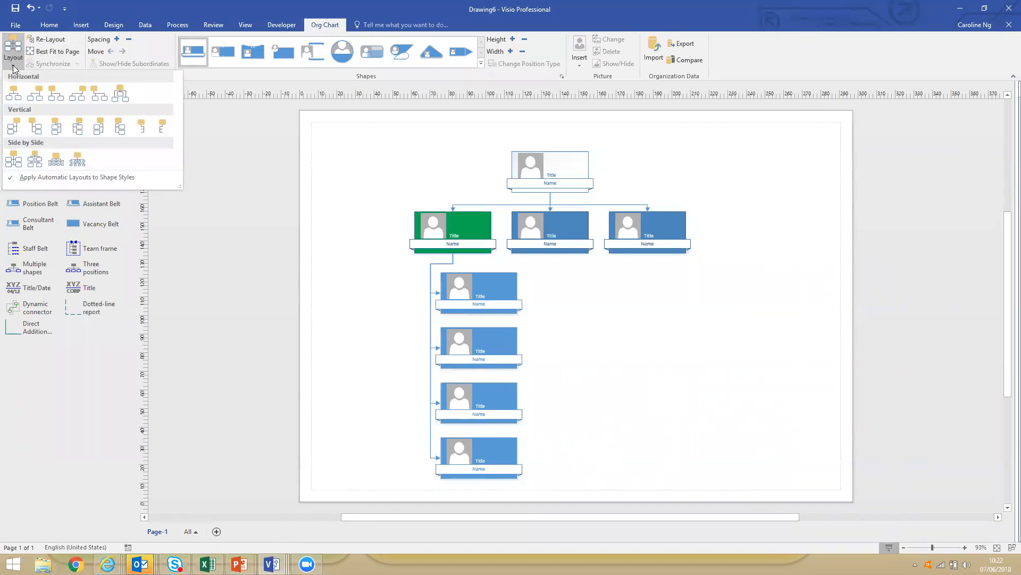
{"action": "left_click", "coordinate": [14, 95]}
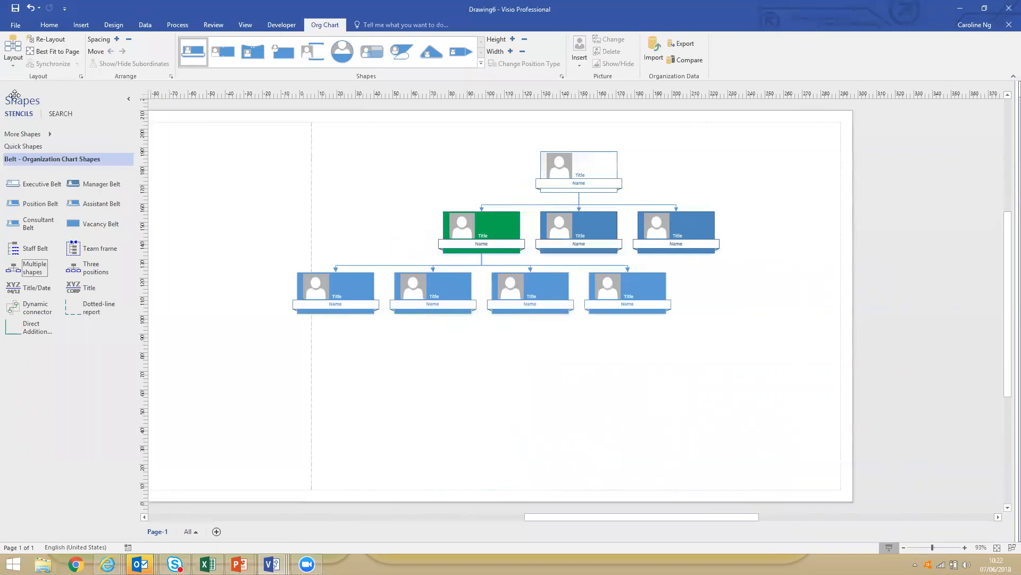
{"action": "left_click", "coordinate": [15, 65]}
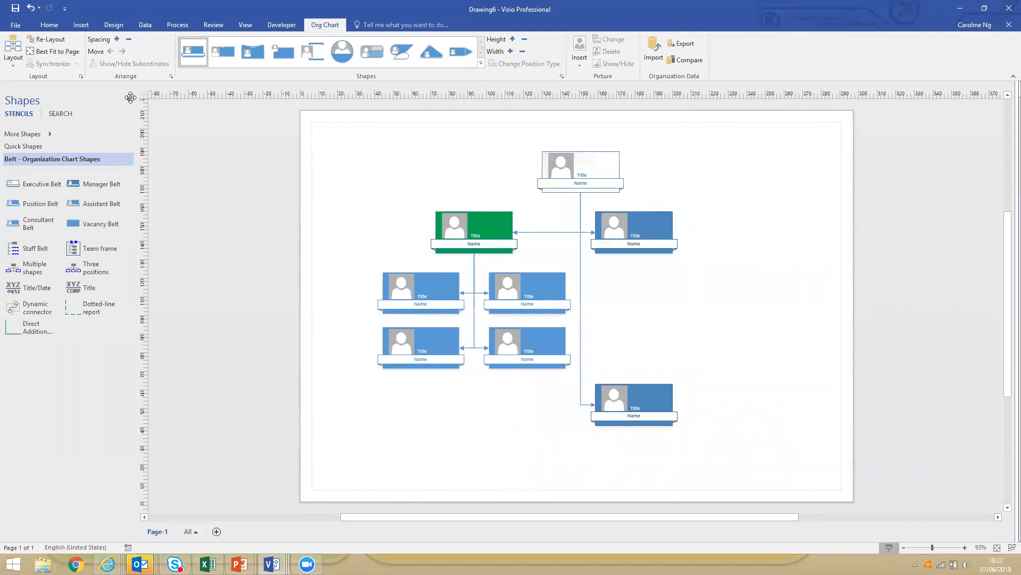
{"action": "left_click", "coordinate": [13, 63]}
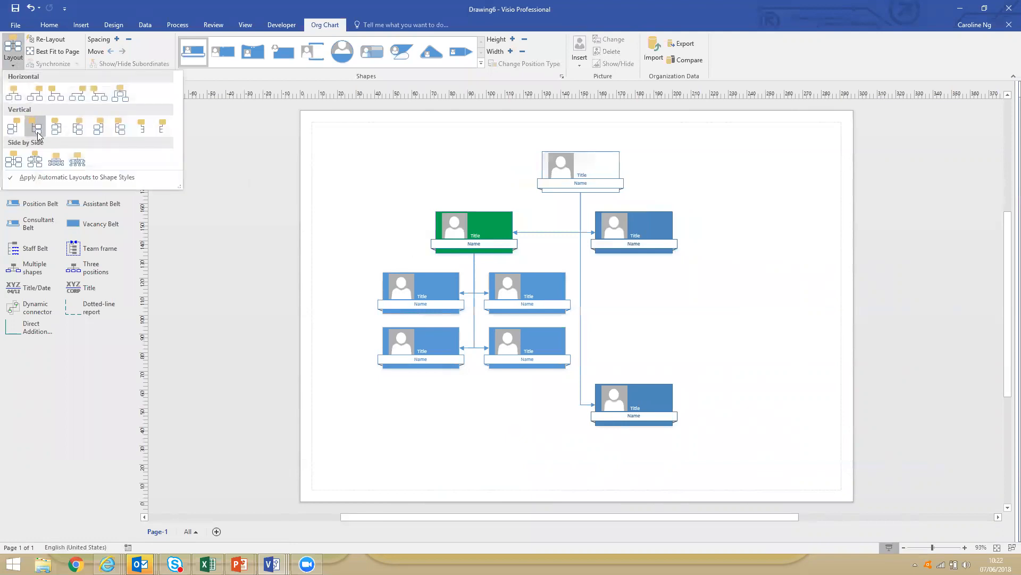
{"action": "left_click", "coordinate": [122, 131]}
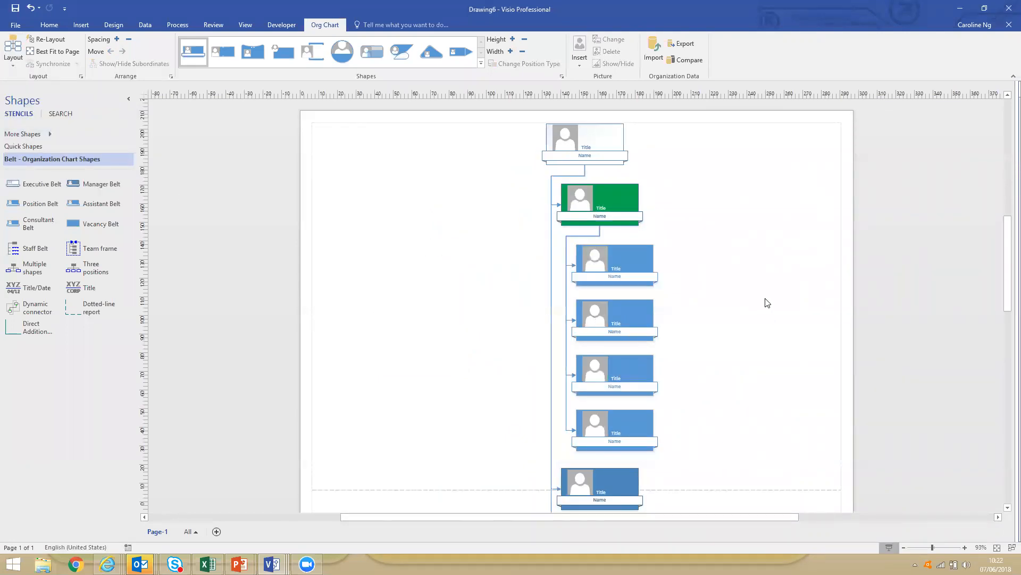
Try Re-Layout on the vertically arranged chart with the executive shape selected.
{"action": "left_click", "coordinate": [50, 40]}
{"action": "left_click", "coordinate": [586, 145]}
{"action": "left_click", "coordinate": [39, 40]}
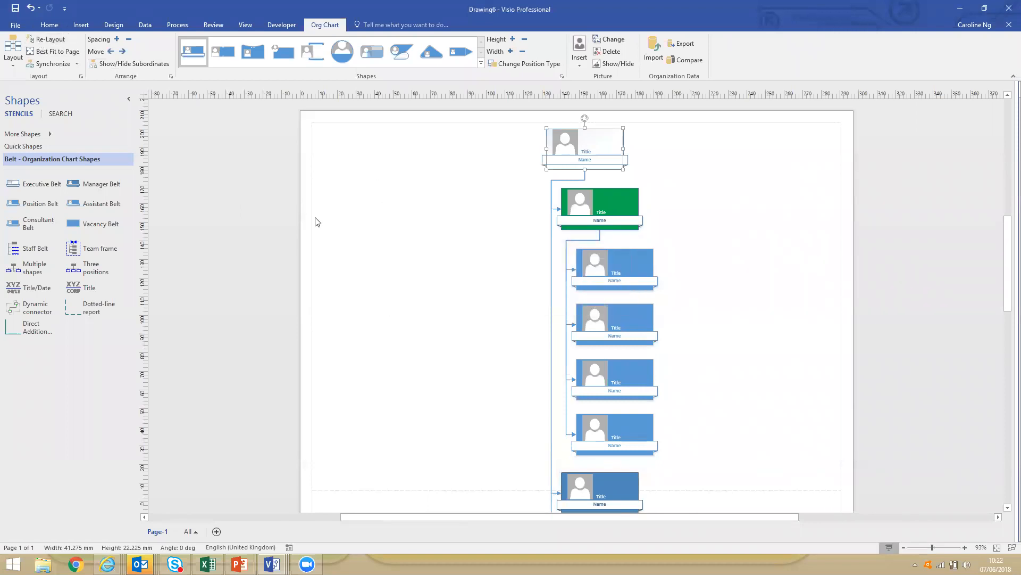
{"action": "left_click", "coordinate": [490, 219]}
Undo the Re-Layout and all the tried layouts, back to the three managers in a row with the positions stacked vertically.
{"action": "key", "text": "ctrl+z"}
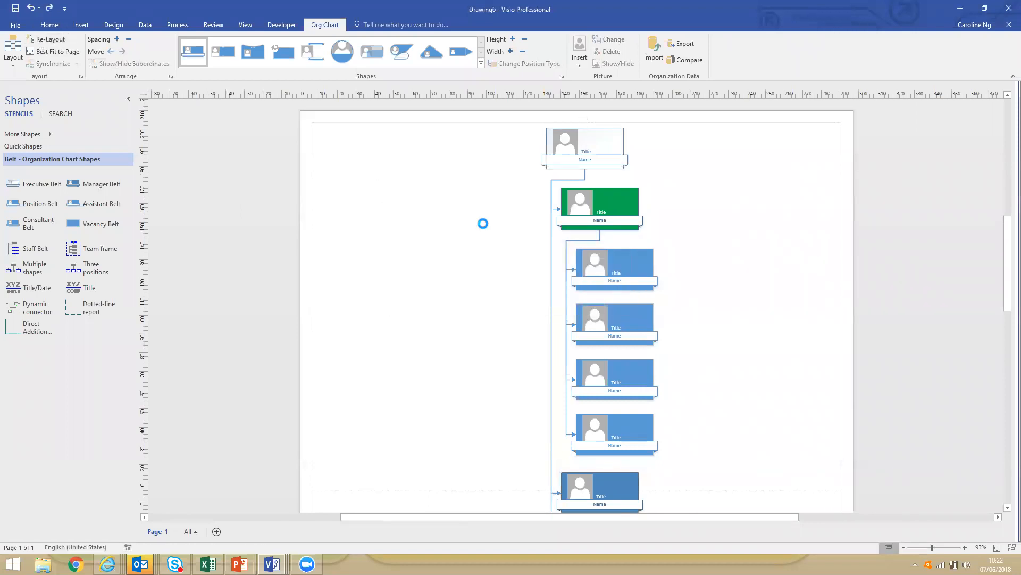
{"action": "key", "text": "ctrl+z"}
{"action": "key", "text": "ctrl+z"}
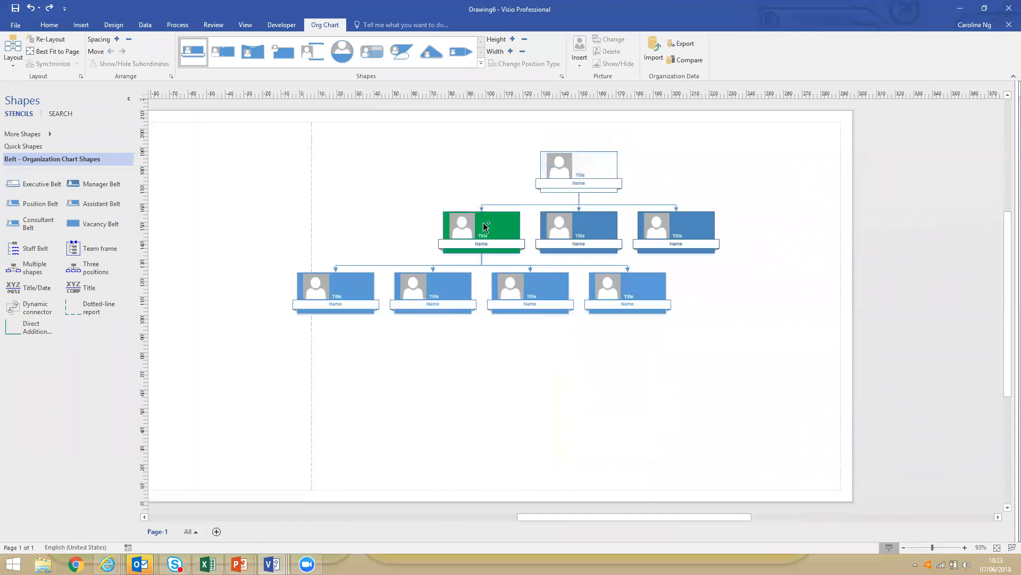
{"action": "key", "text": "ctrl+z"}
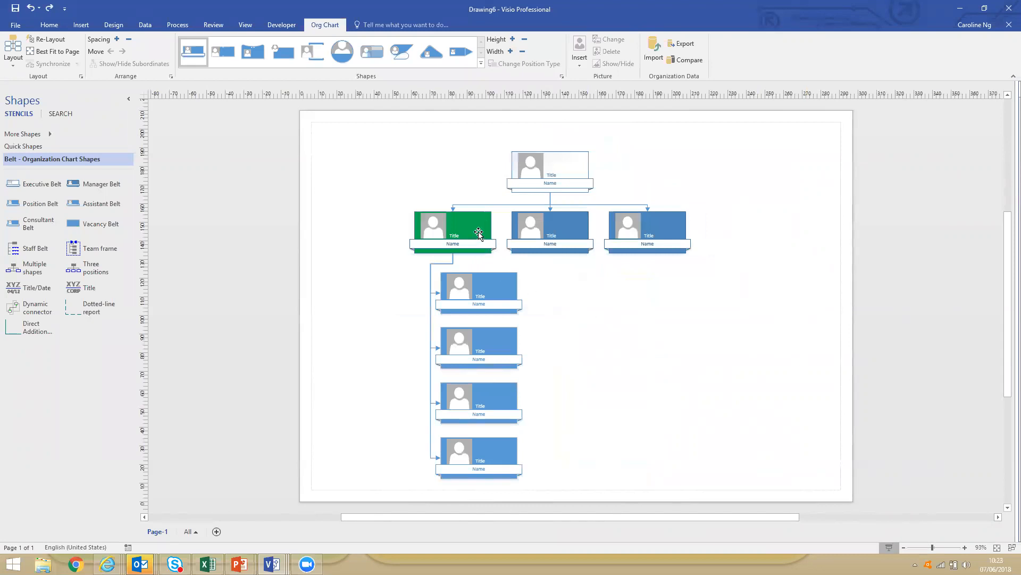
Move the green manager and its subordinates two places to the right, past the two blue managers.
{"action": "left_click", "coordinate": [479, 234]}
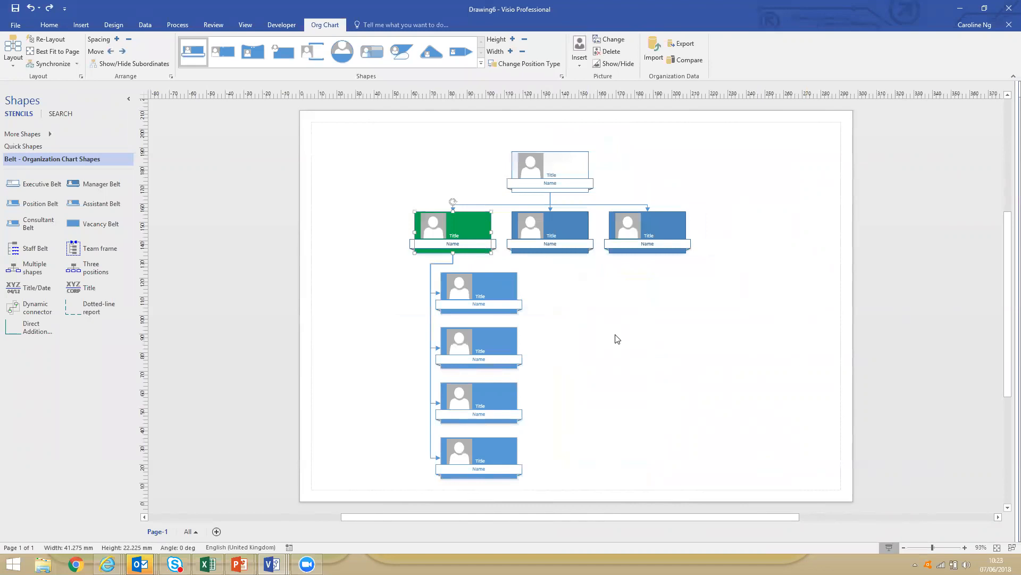
{"action": "left_click", "coordinate": [123, 52]}
{"action": "left_click", "coordinate": [123, 52]}
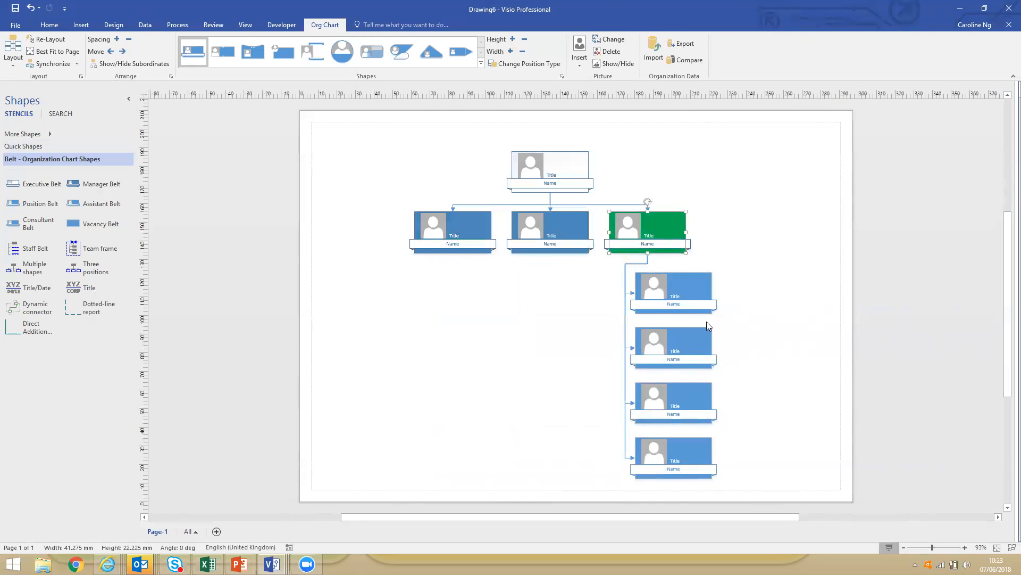
Create a synchronized copy of the green manager's branch on a new page, keeping the subordinates shown on the original page.
{"action": "right_click", "coordinate": [663, 223]}
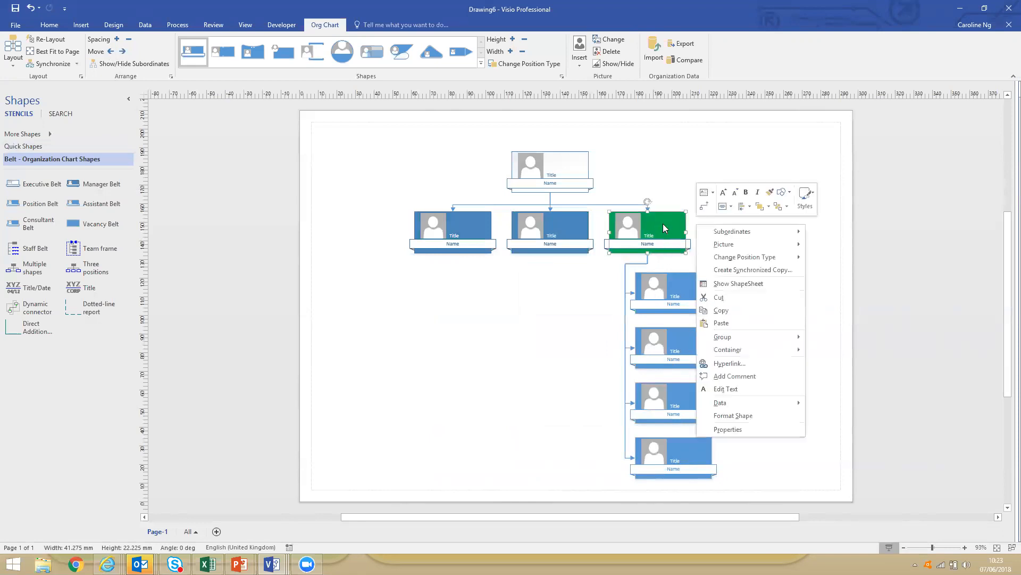
{"action": "left_click", "coordinate": [719, 271]}
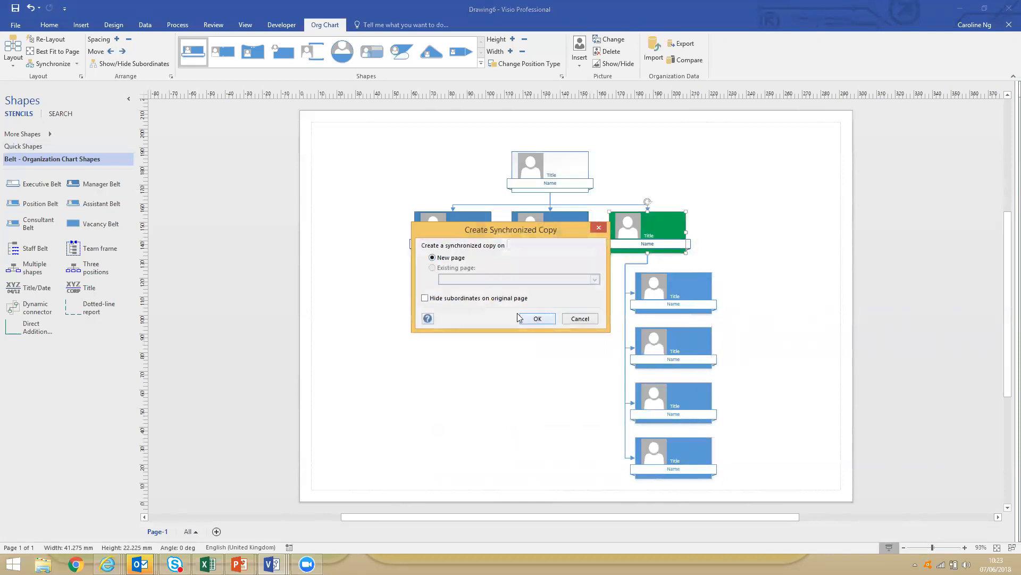
{"action": "left_click", "coordinate": [534, 318]}
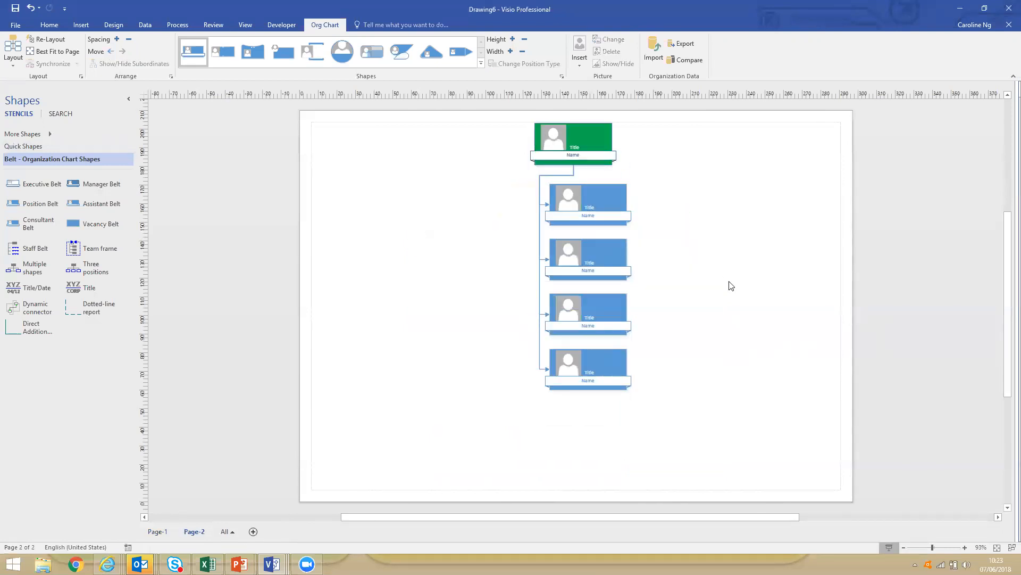
Hide the green manager's subordinates on Page-1.
{"action": "left_click", "coordinate": [158, 531]}
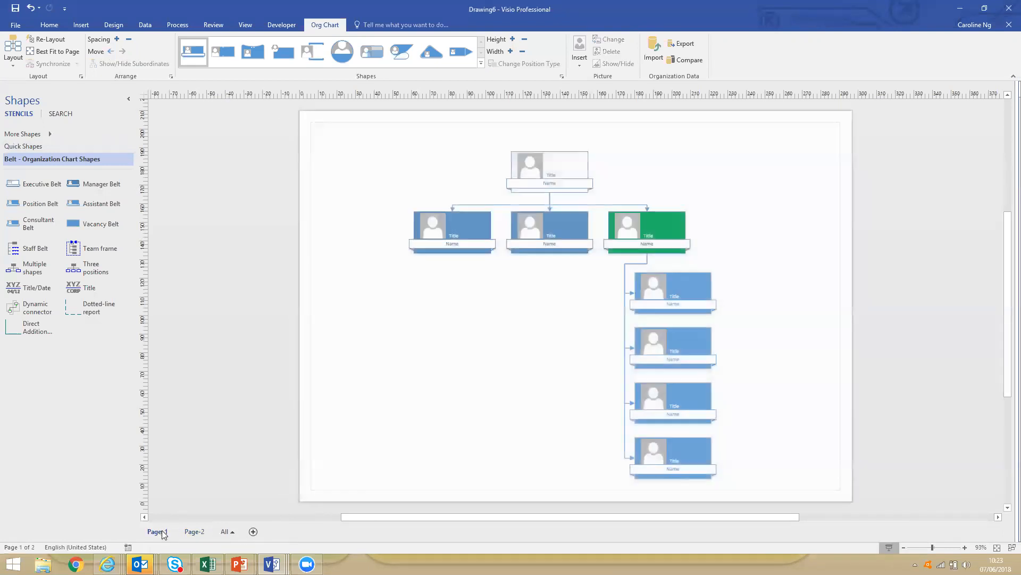
{"action": "left_click", "coordinate": [668, 229]}
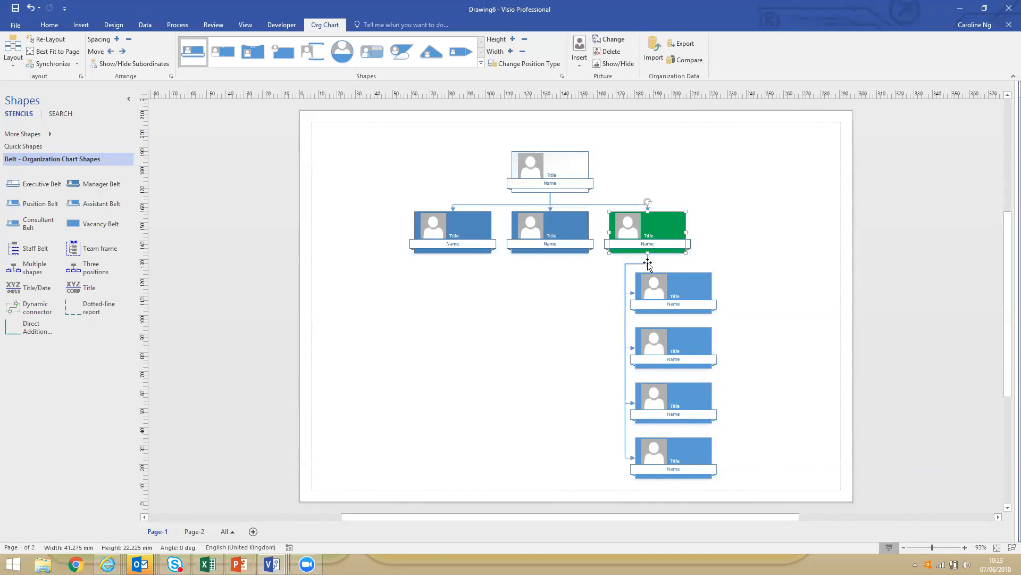
{"action": "right_click", "coordinate": [666, 230]}
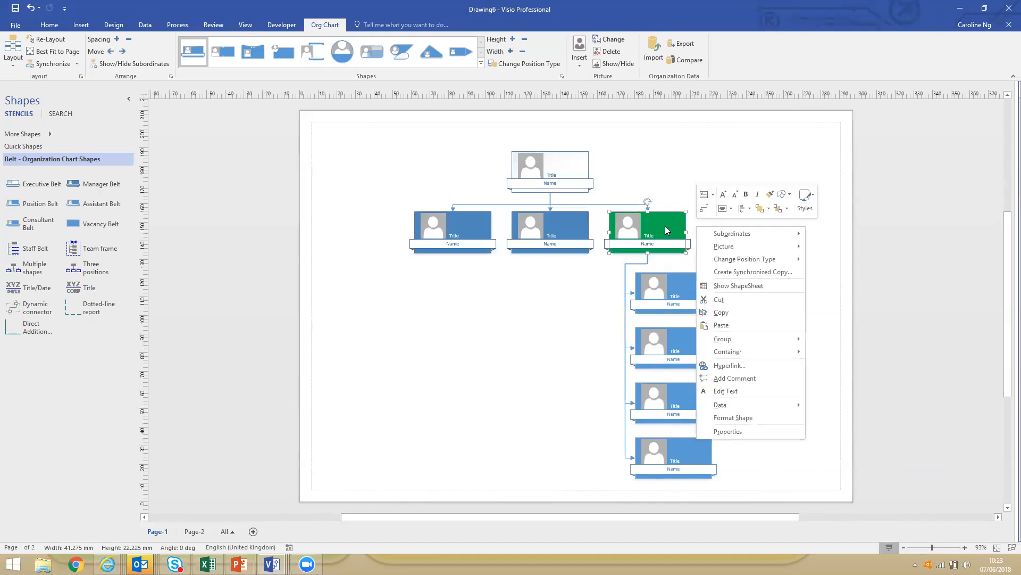
{"action": "mouse_move", "coordinate": [711, 235]}
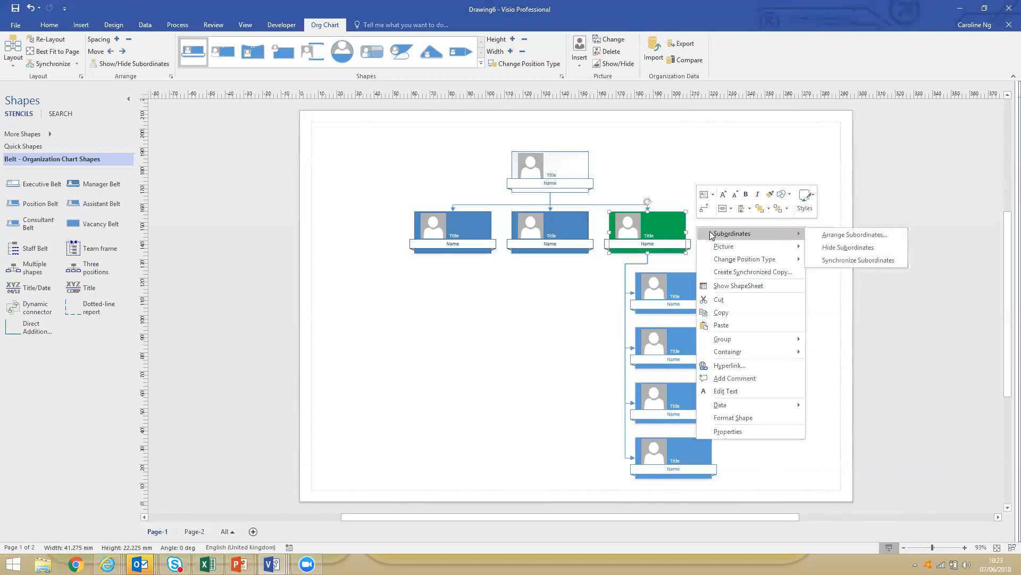
{"action": "left_click", "coordinate": [851, 248]}
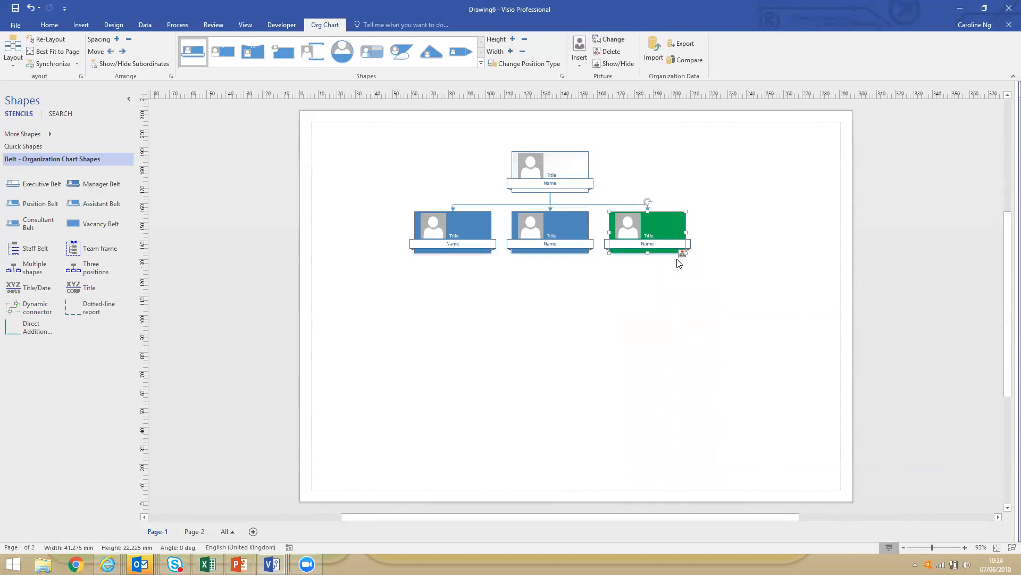
{"action": "mouse_move", "coordinate": [596, 194]}
{"action": "left_mouse_down"}
{"action": "mouse_move", "coordinate": [720, 279]}
{"action": "mouse_move", "coordinate": [628, 200]}
{"action": "mouse_move", "coordinate": [593, 198]}
{"action": "left_mouse_up"}
{"action": "left_click", "coordinate": [608, 210], "text": "ctrl+shift"}
{"action": "left_click", "coordinate": [608, 210], "text": "ctrl+shift"}
{"action": "left_click", "coordinate": [609, 212], "text": "ctrl+shift"}
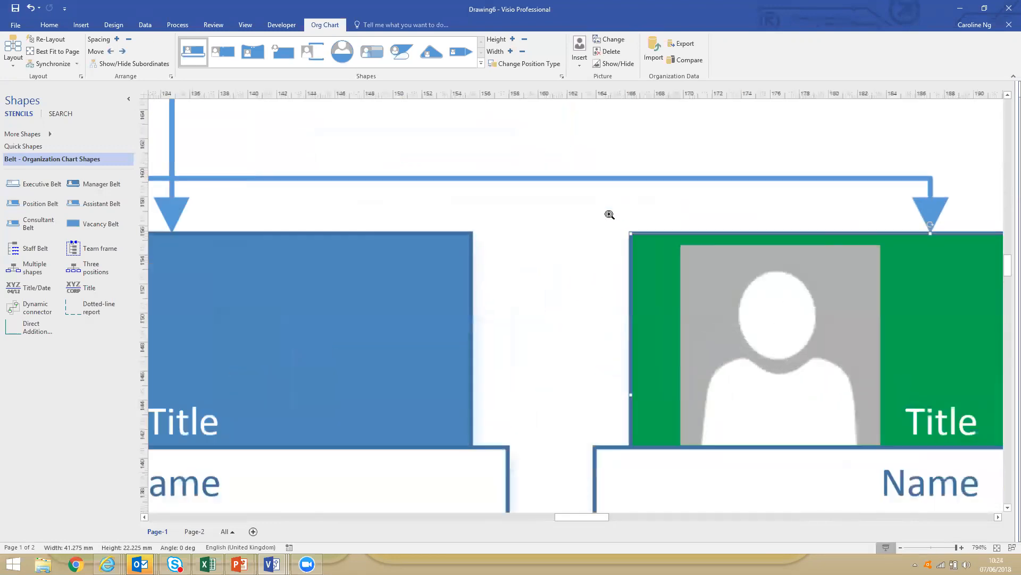
{"action": "left_click", "coordinate": [609, 214], "text": "ctrl+shift"}
{"action": "left_click", "coordinate": [609, 215], "text": "ctrl+shift"}
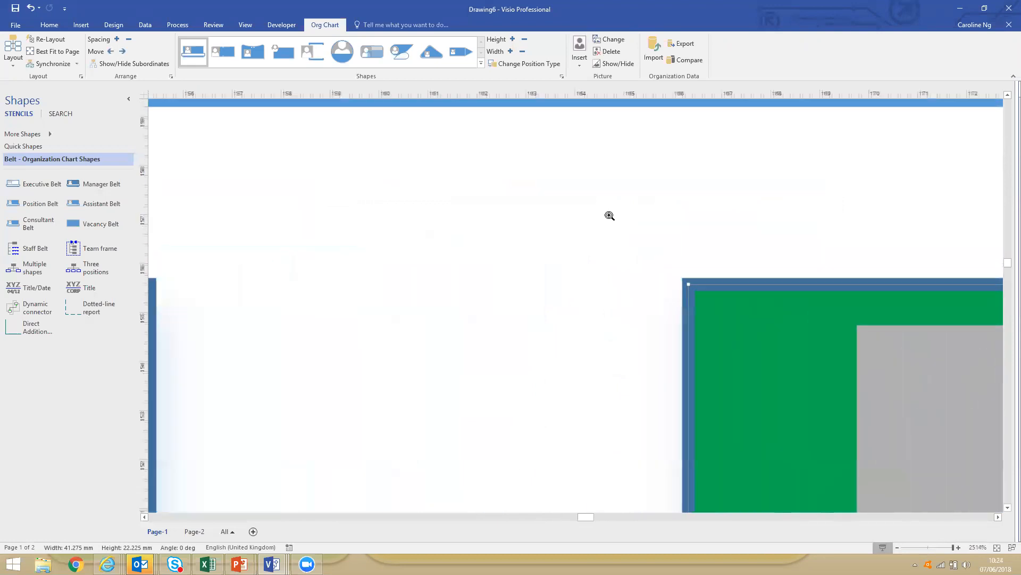
{"action": "right_click", "coordinate": [663, 292], "text": "ctrl+shift"}
{"action": "right_click", "coordinate": [662, 292], "text": "ctrl+shift"}
{"action": "right_click", "coordinate": [663, 292], "text": "ctrl+shift"}
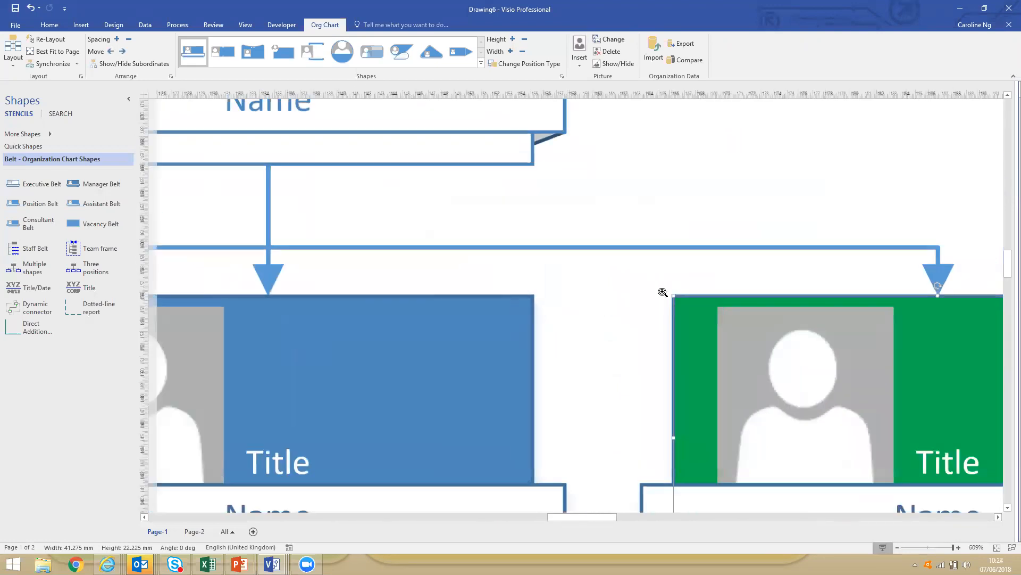
{"action": "right_click", "coordinate": [662, 292], "text": "ctrl+shift"}
{"action": "right_click", "coordinate": [663, 292], "text": "ctrl+shift"}
{"action": "right_click", "coordinate": [662, 292], "text": "ctrl+shift"}
{"action": "right_click", "coordinate": [662, 292], "text": "ctrl+shift"}
{"action": "right_click", "coordinate": [662, 292], "text": "ctrl+shift"}
{"action": "right_click", "coordinate": [662, 292], "text": "ctrl+shift"}
{"action": "right_click", "coordinate": [662, 298], "text": "ctrl+shift"}
{"action": "right_click", "coordinate": [662, 305], "text": "ctrl+shift"}
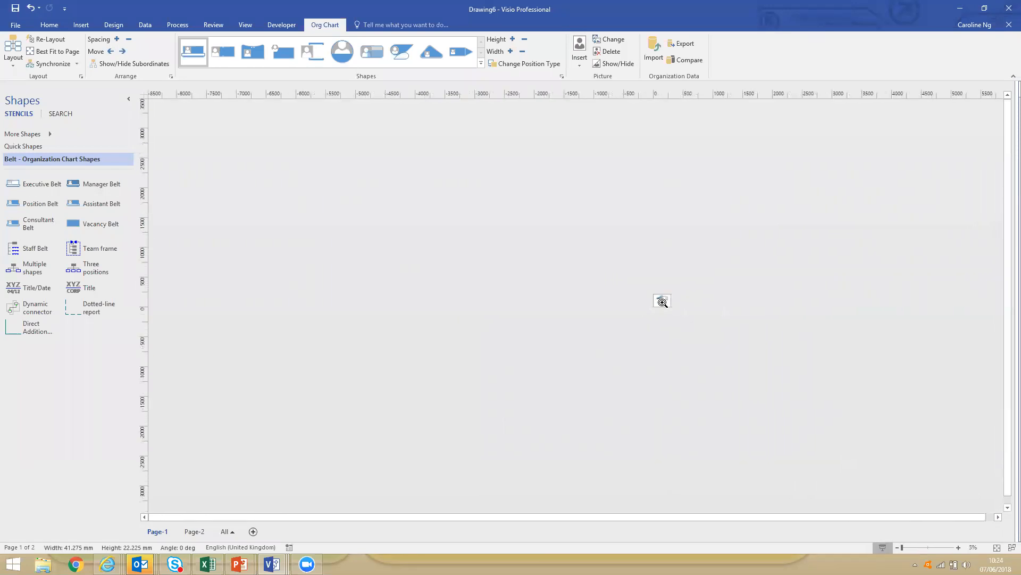
{"action": "left_click", "coordinate": [662, 302], "text": "ctrl+shift"}
{"action": "left_click", "coordinate": [663, 302], "text": "ctrl+shift"}
{"action": "left_click", "coordinate": [662, 302], "text": "ctrl+shift"}
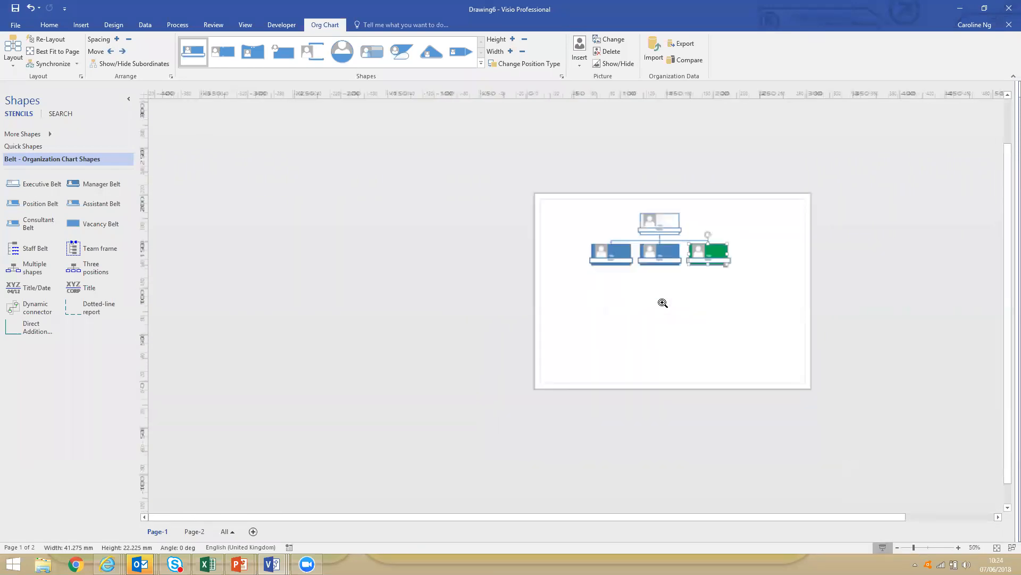
{"action": "left_click", "coordinate": [663, 303], "text": "ctrl+shift"}
{"action": "left_click", "coordinate": [663, 303], "text": "ctrl+shift"}
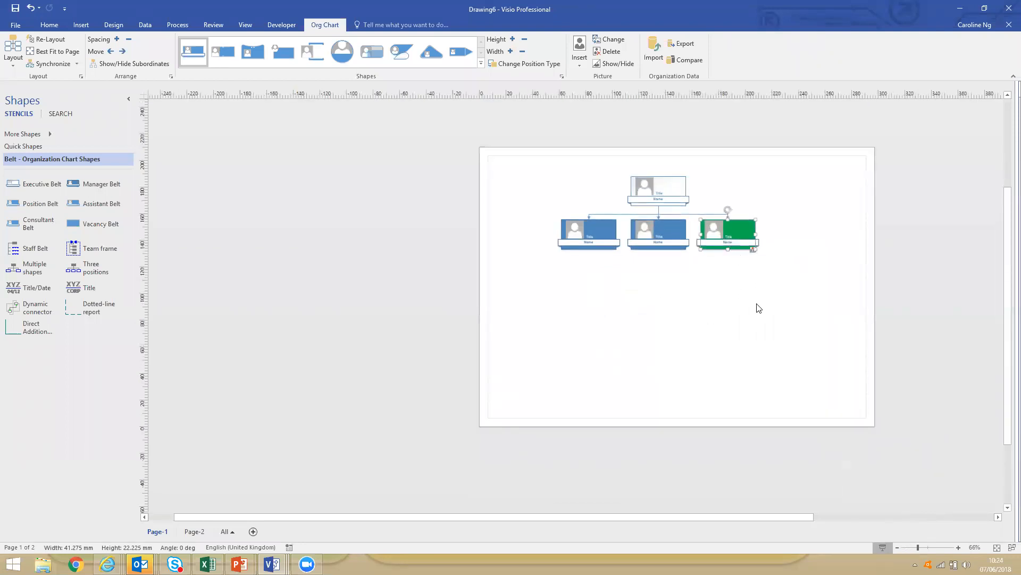
Set the green manager's title to Consultant and enter the employee's full name in its name field.
{"action": "left_click_drag", "start_coordinate": [697, 214], "coordinate": [763, 257]}
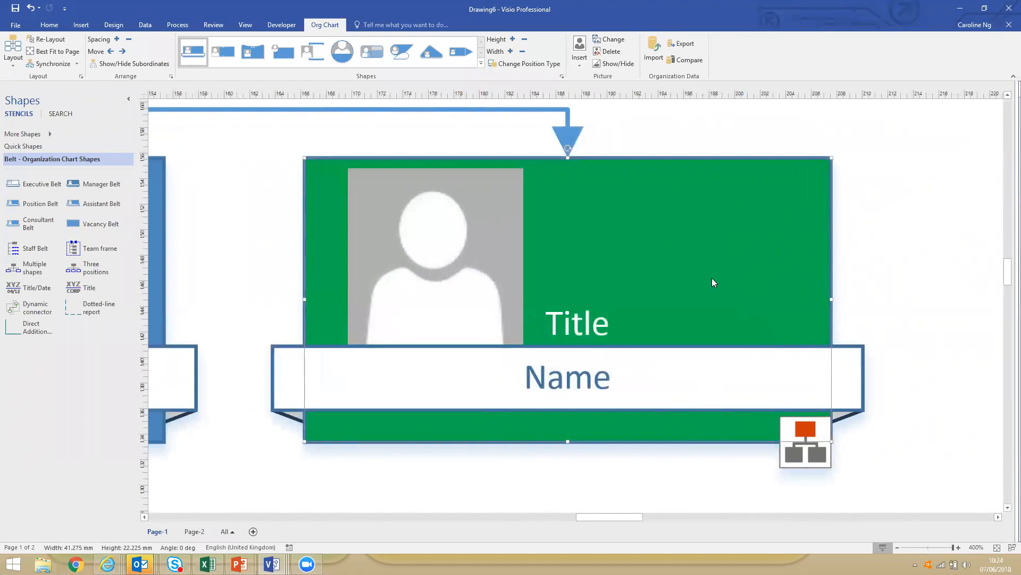
{"action": "type", "text": "Consultant"}
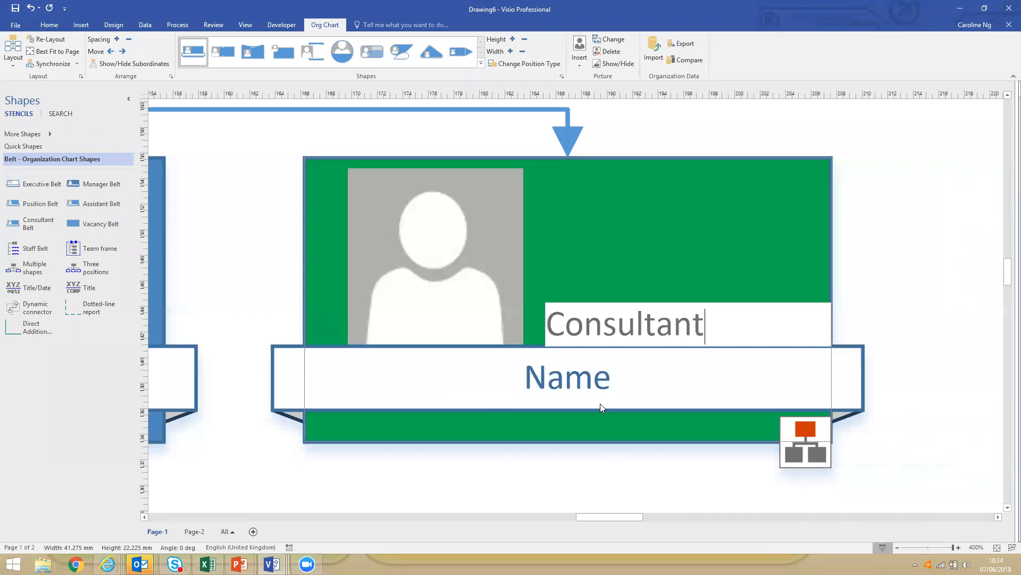
{"action": "left_click", "coordinate": [583, 386]}
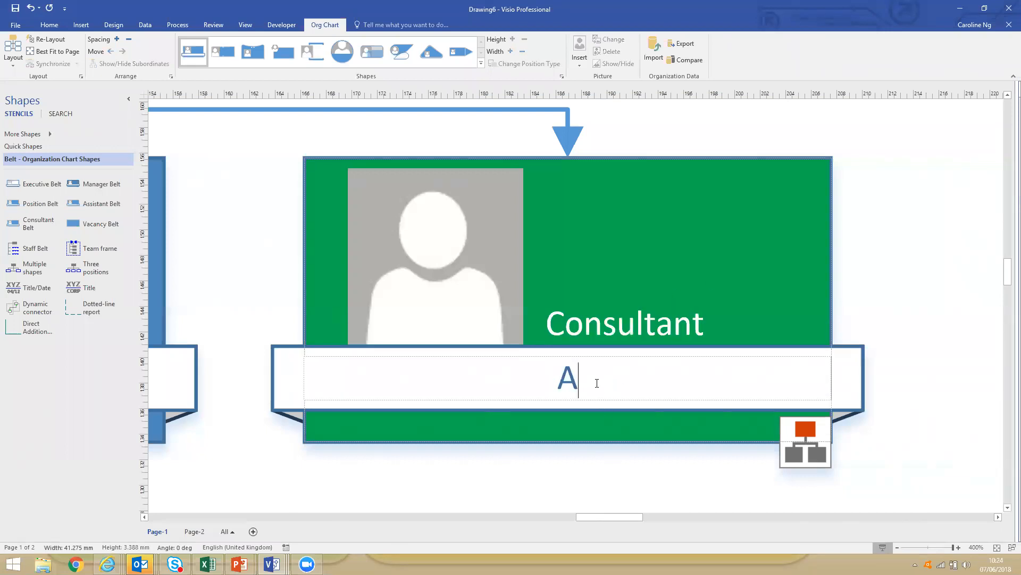
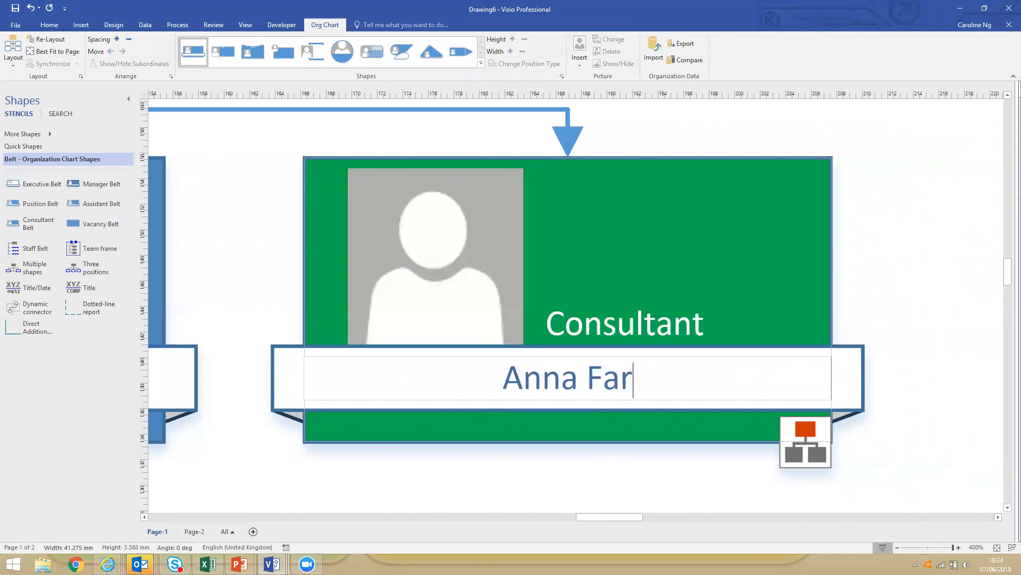
{"action": "left_click", "coordinate": [644, 255]}
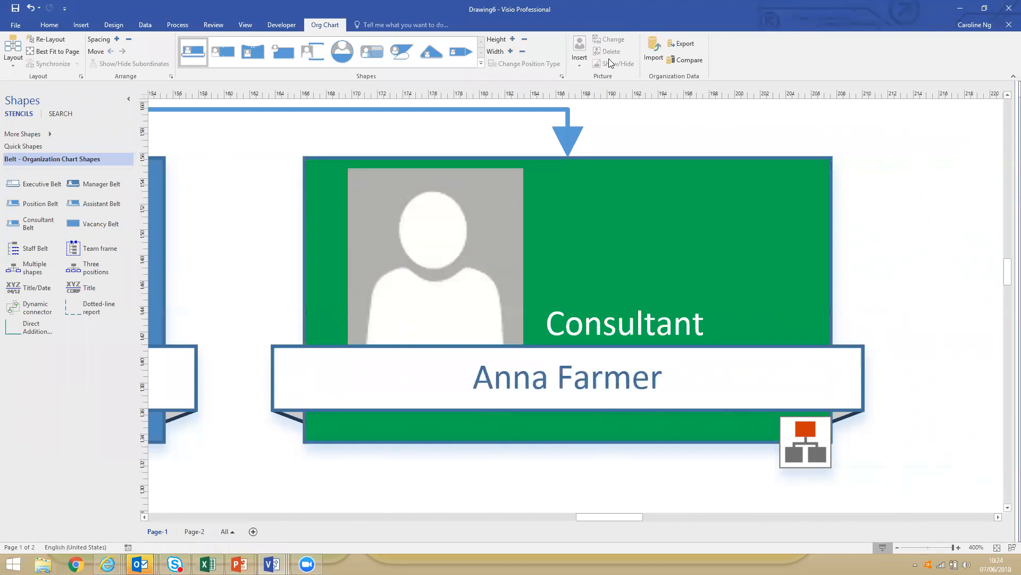
Replace the green manager's placeholder picture with the employee's photo from the Visio folder in Documents.
{"action": "left_click", "coordinate": [581, 66]}
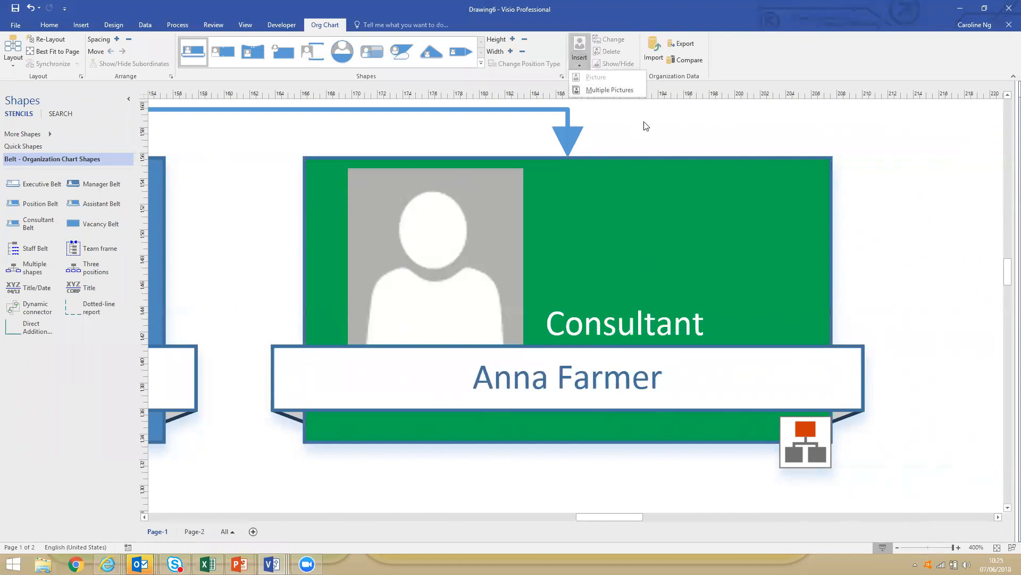
{"action": "left_click", "coordinate": [609, 250]}
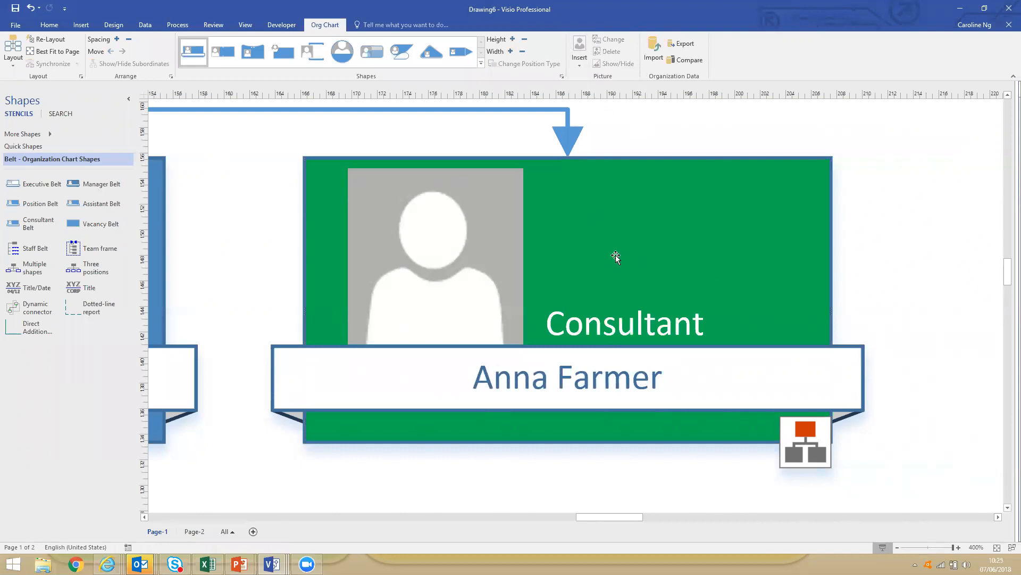
{"action": "right_click", "coordinate": [588, 238]}
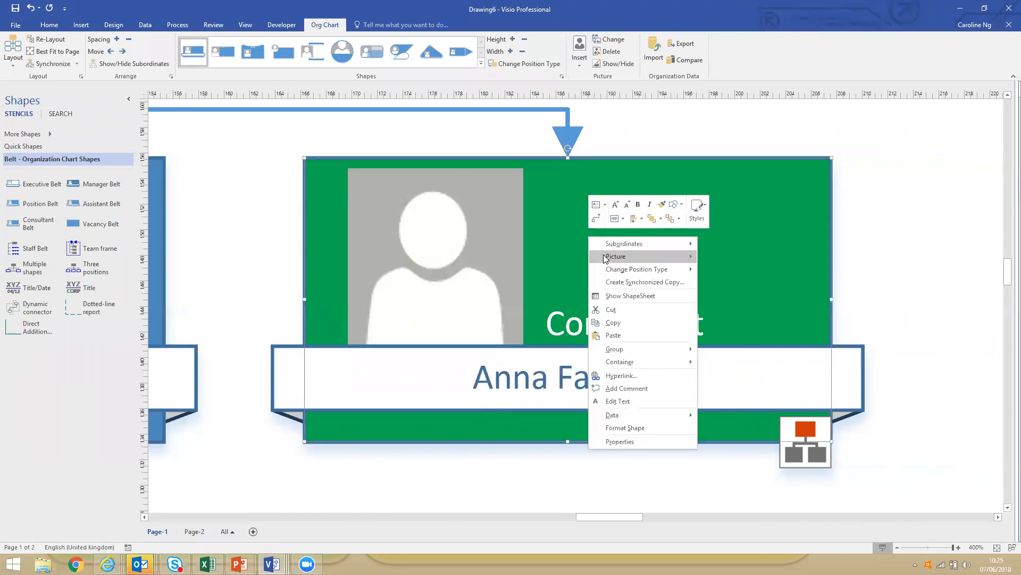
{"action": "mouse_move", "coordinate": [604, 258]}
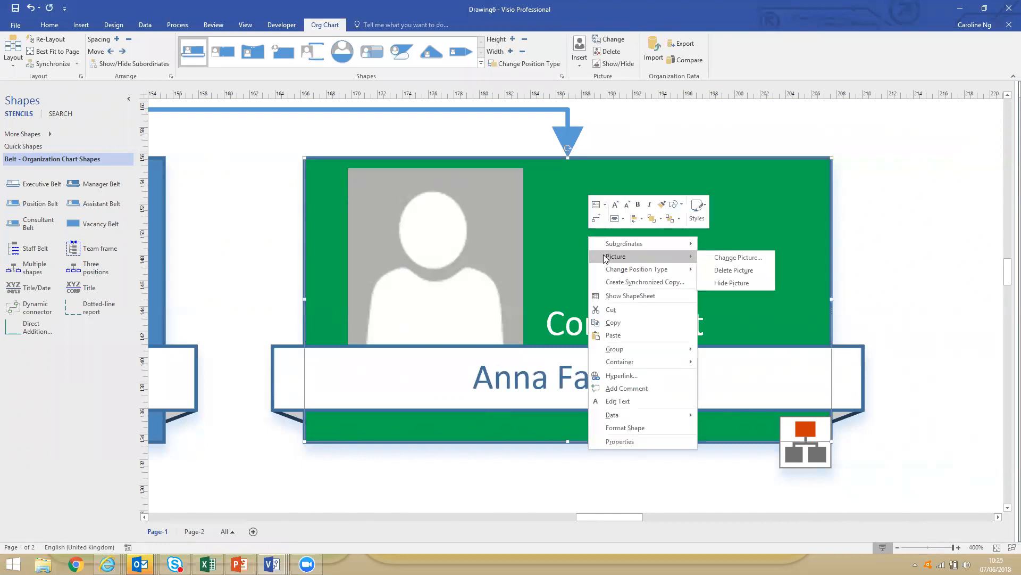
{"action": "left_click", "coordinate": [724, 258]}
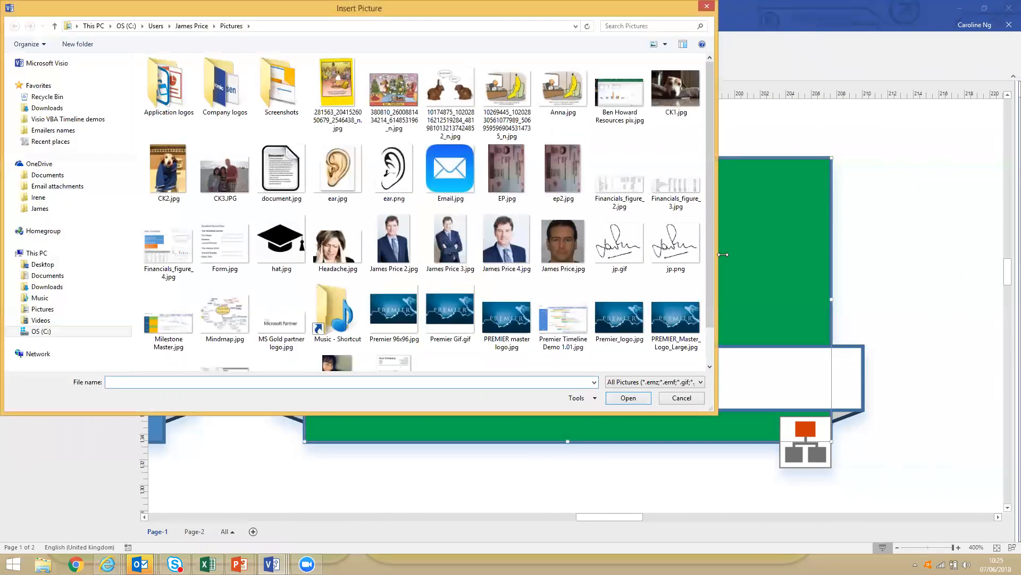
{"action": "left_click", "coordinate": [47, 276]}
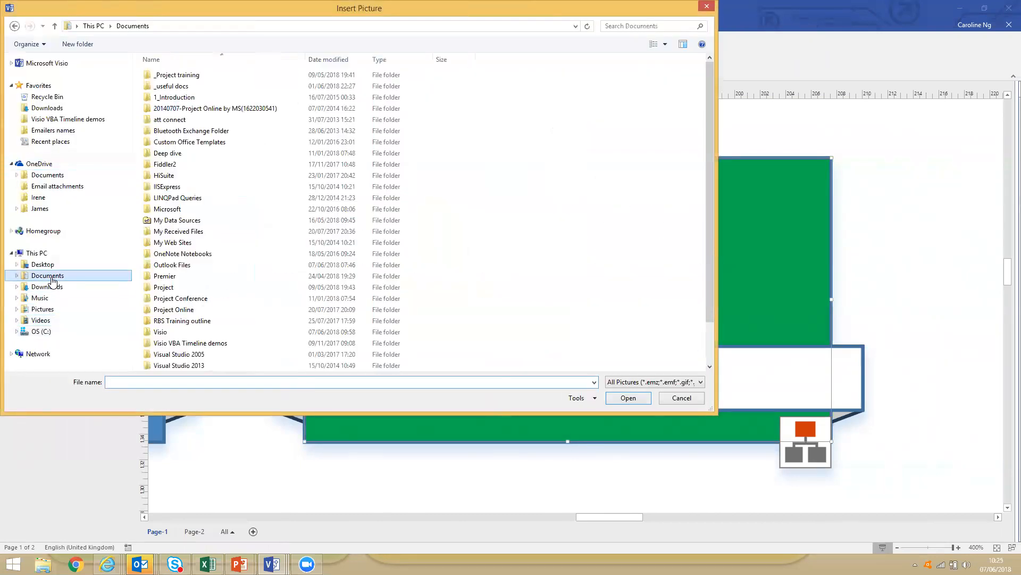
{"action": "double_click", "coordinate": [169, 333]}
{"action": "double_click", "coordinate": [166, 85]}
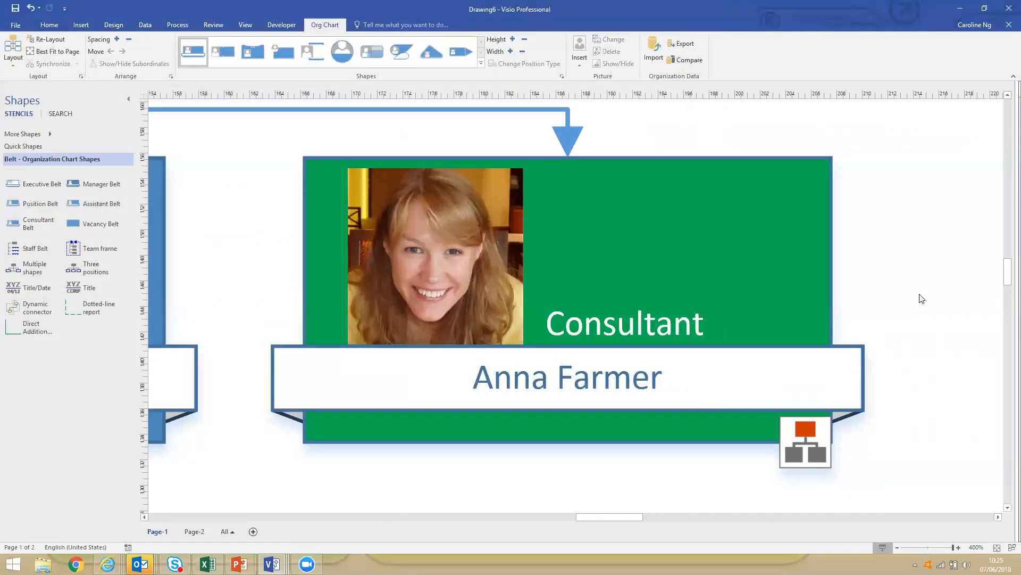
Try the Pip and Coin shape styles on Page-2's organization chart and settle on the Bound style.
{"action": "key", "text": "ctrl+shift+w"}
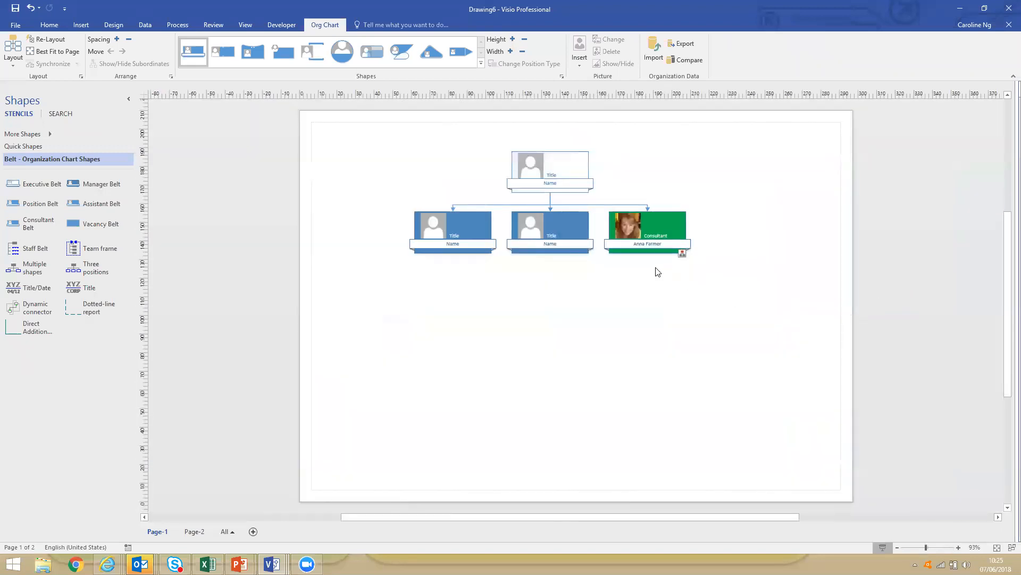
{"action": "left_click", "coordinate": [192, 532]}
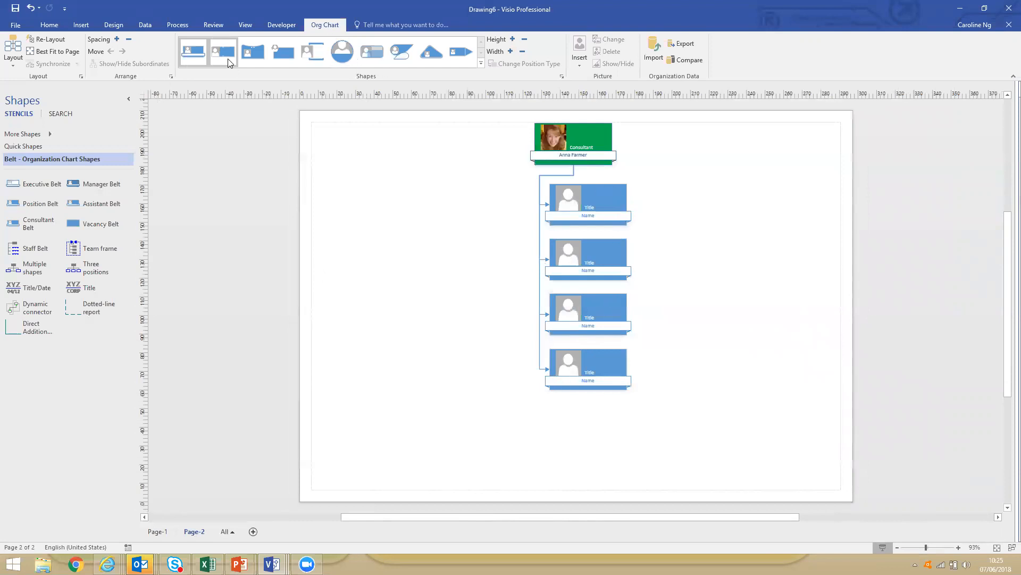
{"action": "left_click", "coordinate": [249, 57]}
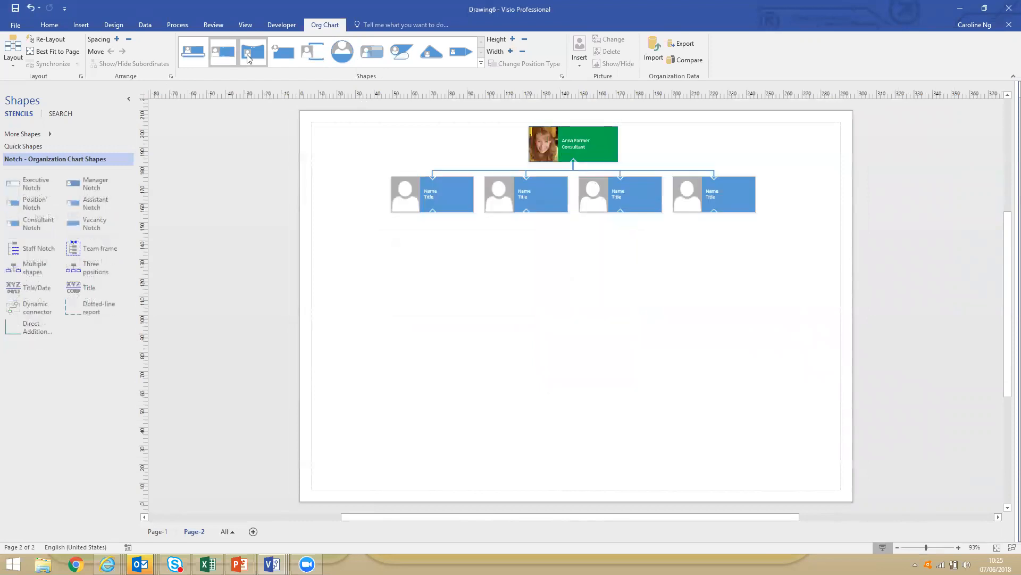
{"action": "left_click", "coordinate": [314, 56]}
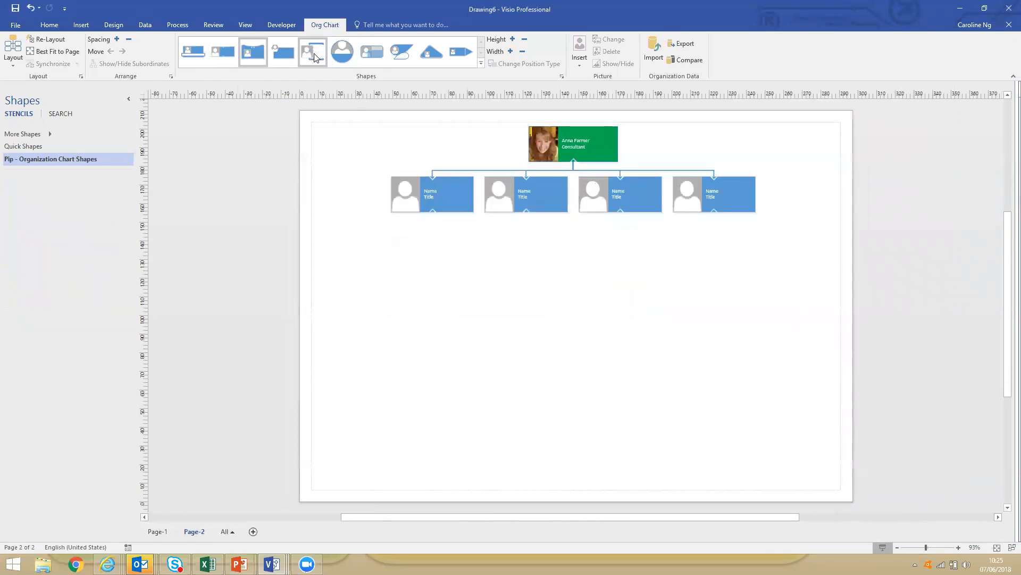
{"action": "left_click", "coordinate": [345, 57]}
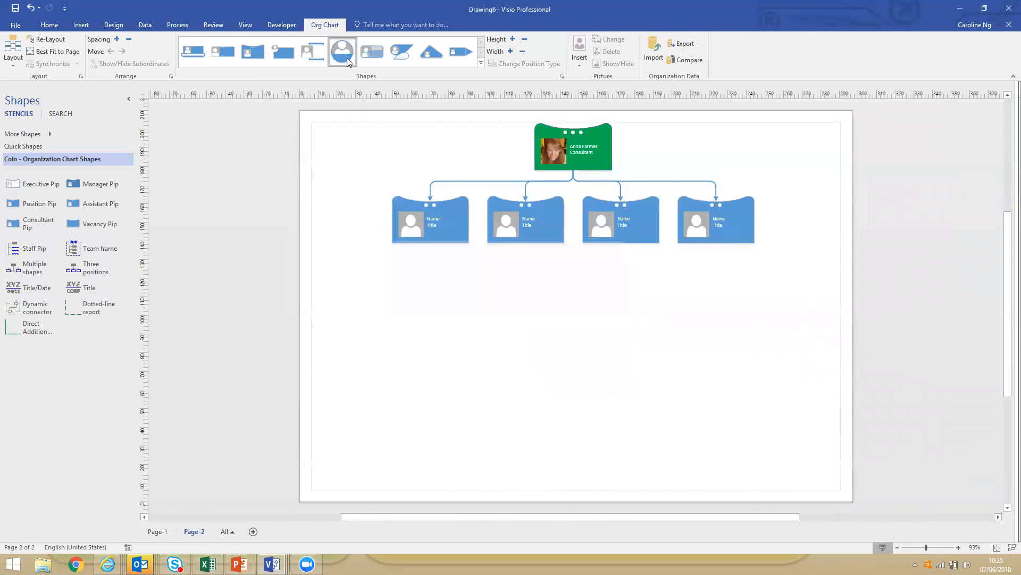
{"action": "left_click", "coordinate": [312, 51]}
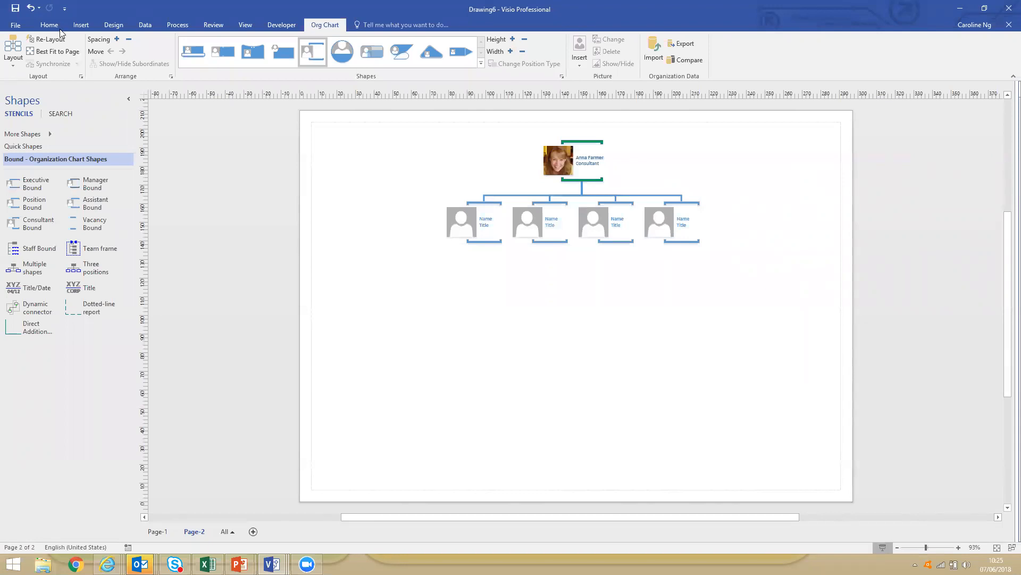
Create a metric Gantt Chart drawing from the Schedule templates with 5 tasks, running from 07/06/2018 to 20/06/2018.
{"action": "left_click", "coordinate": [18, 26]}
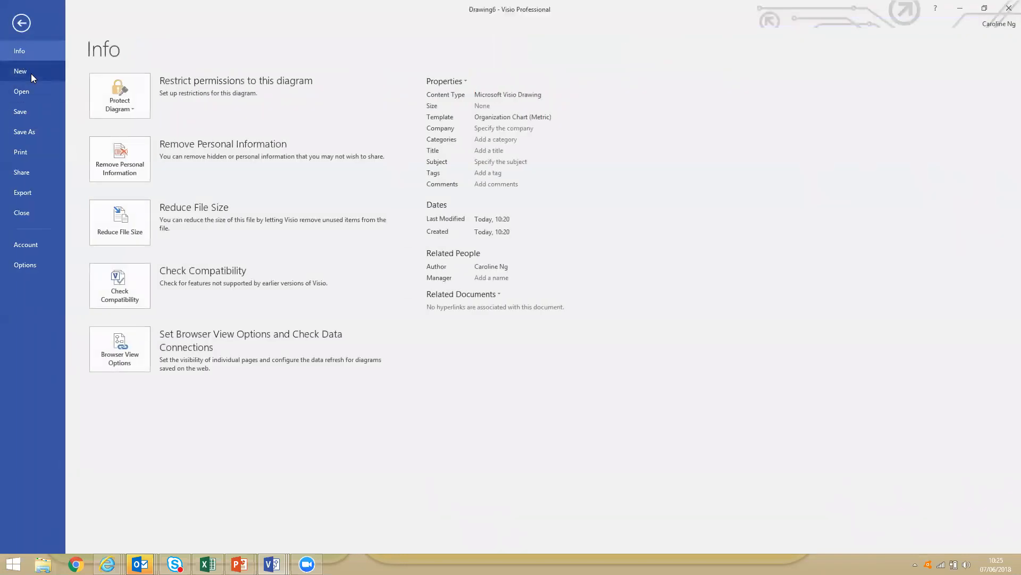
{"action": "left_click", "coordinate": [31, 75]}
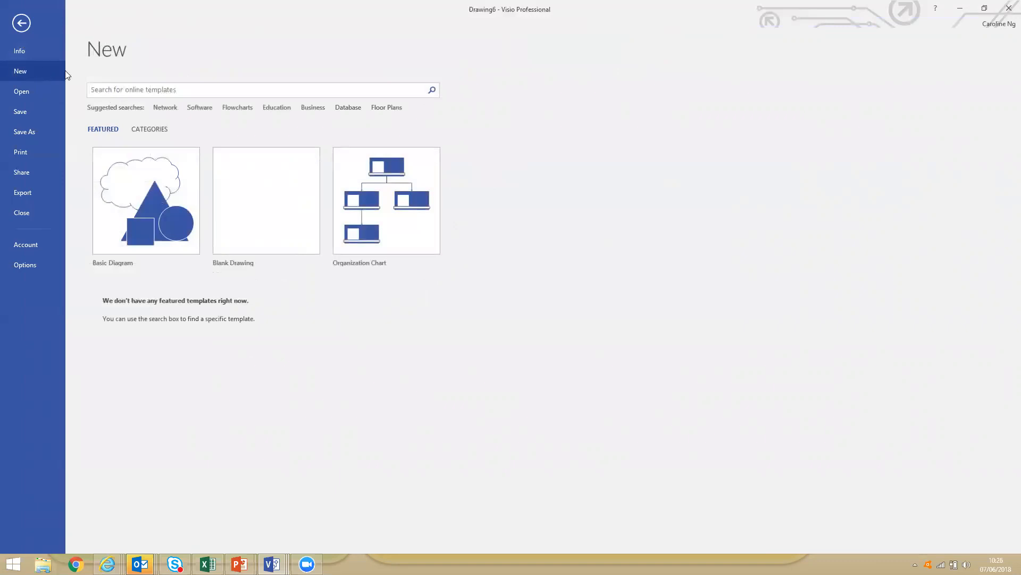
{"action": "left_click", "coordinate": [157, 131]}
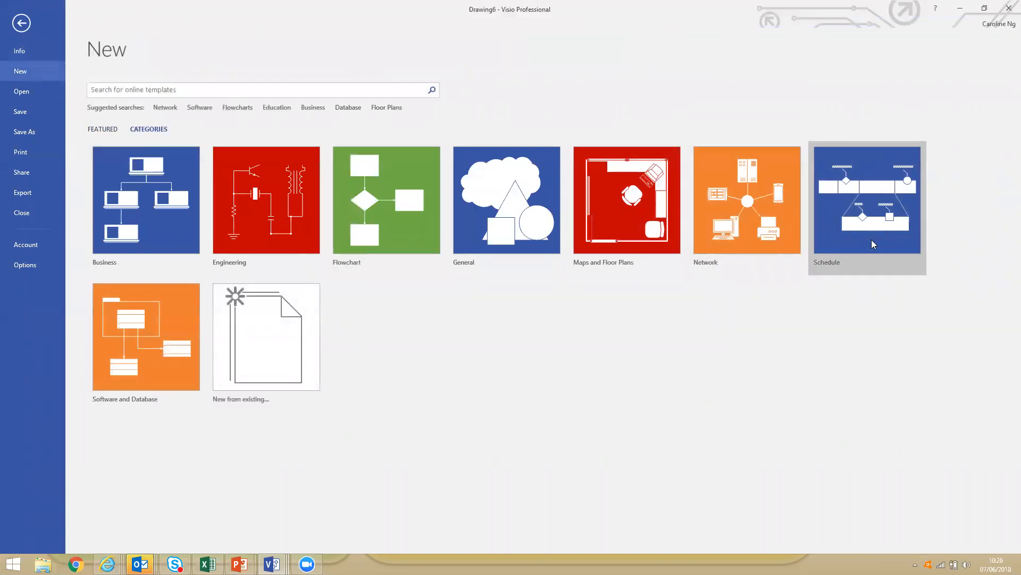
{"action": "left_click", "coordinate": [891, 235]}
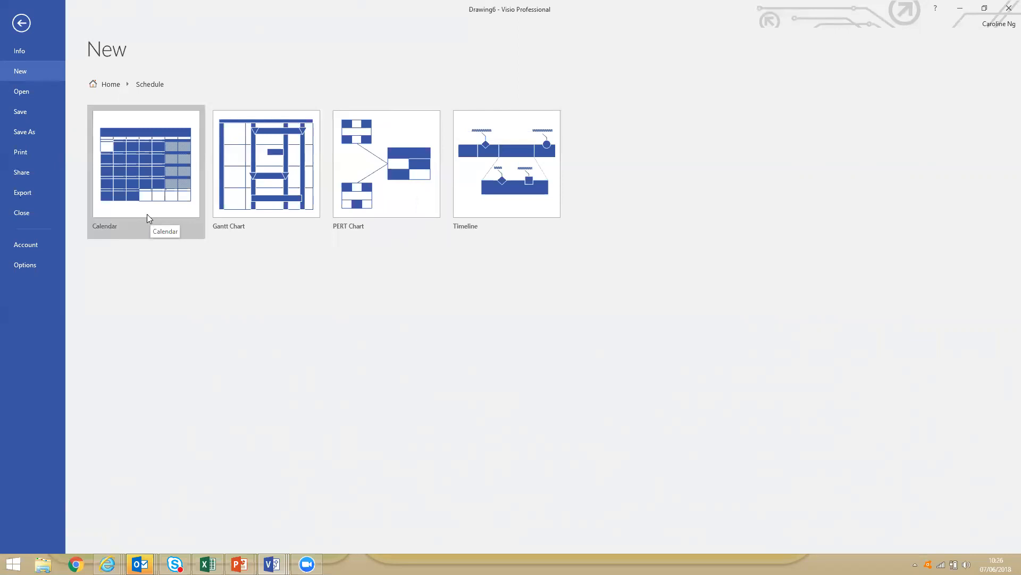
{"action": "left_click", "coordinate": [296, 208]}
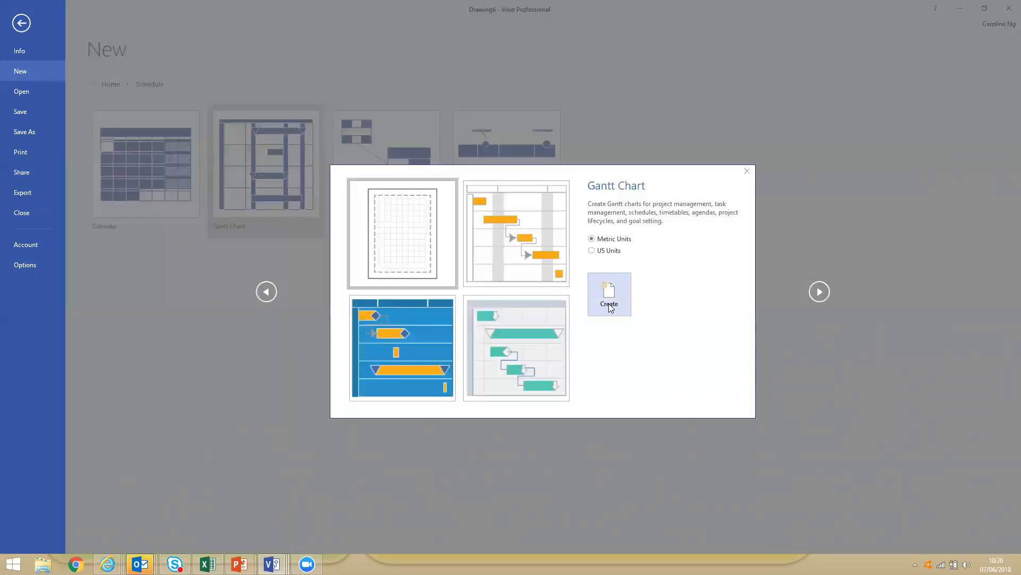
{"action": "left_click", "coordinate": [611, 309]}
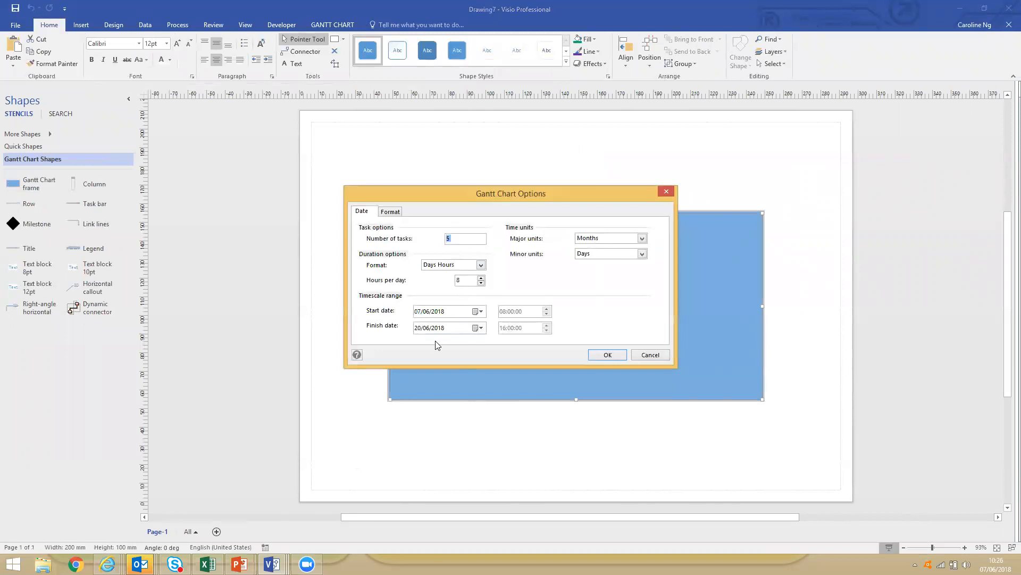
{"action": "left_click", "coordinate": [605, 355]}
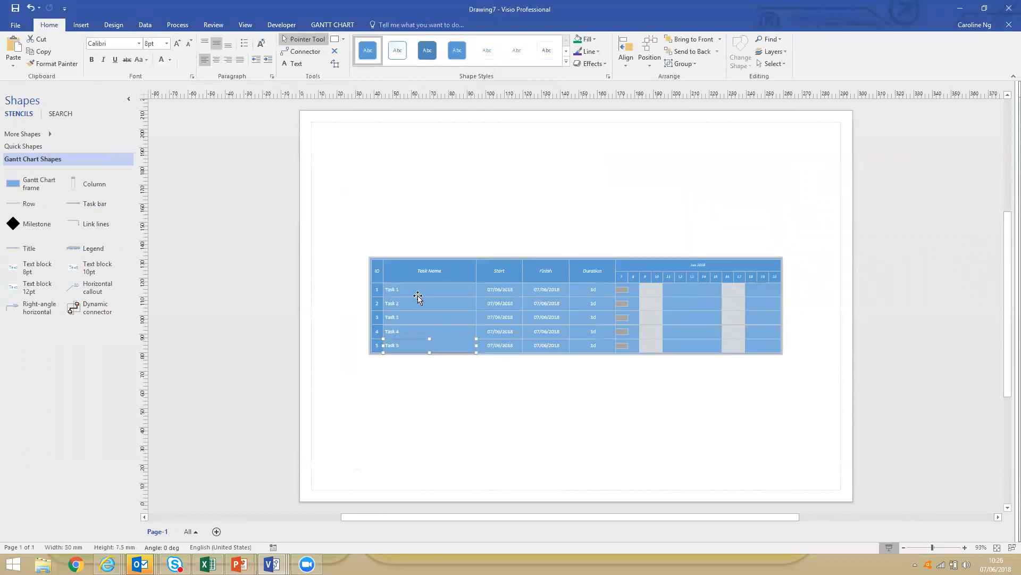
Rename Task 1 in the Gantt chart as "Summary task" and bring up the Gantt chart task commands.
{"action": "left_click", "coordinate": [452, 296]}
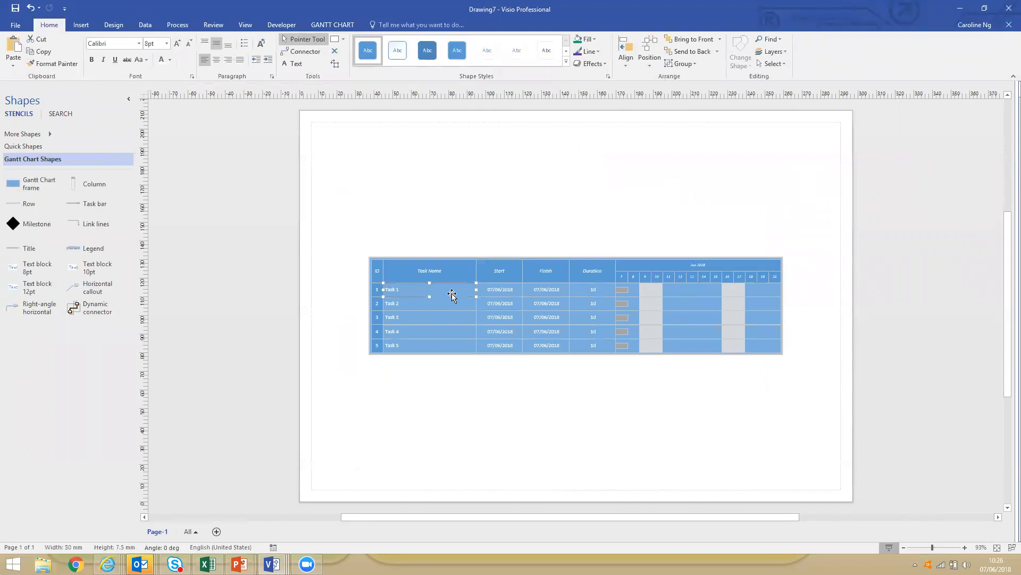
{"action": "type", "text": "Sub"}
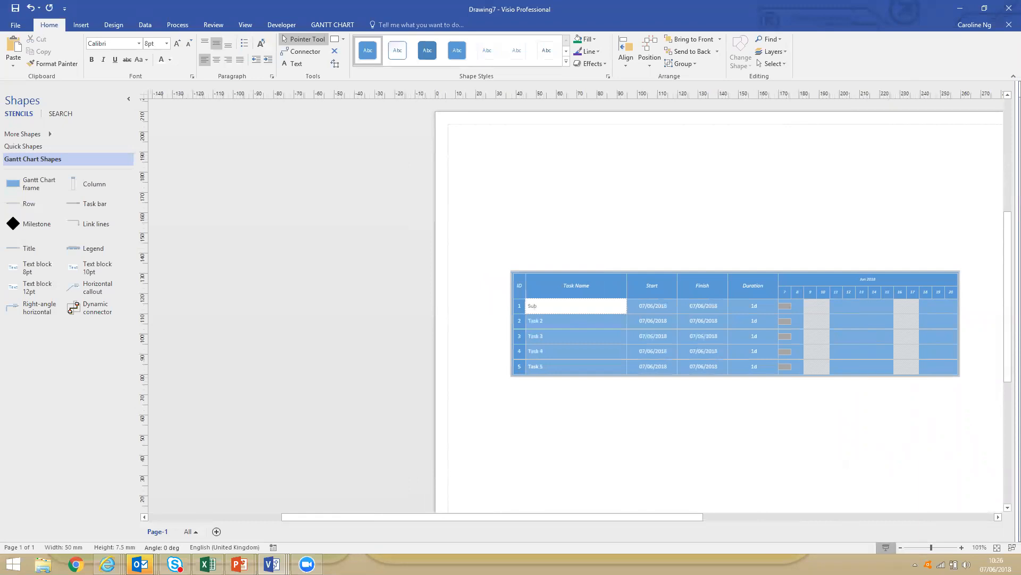
{"action": "type", "text": "mmary task"}
{"action": "key", "text": "Escape"}
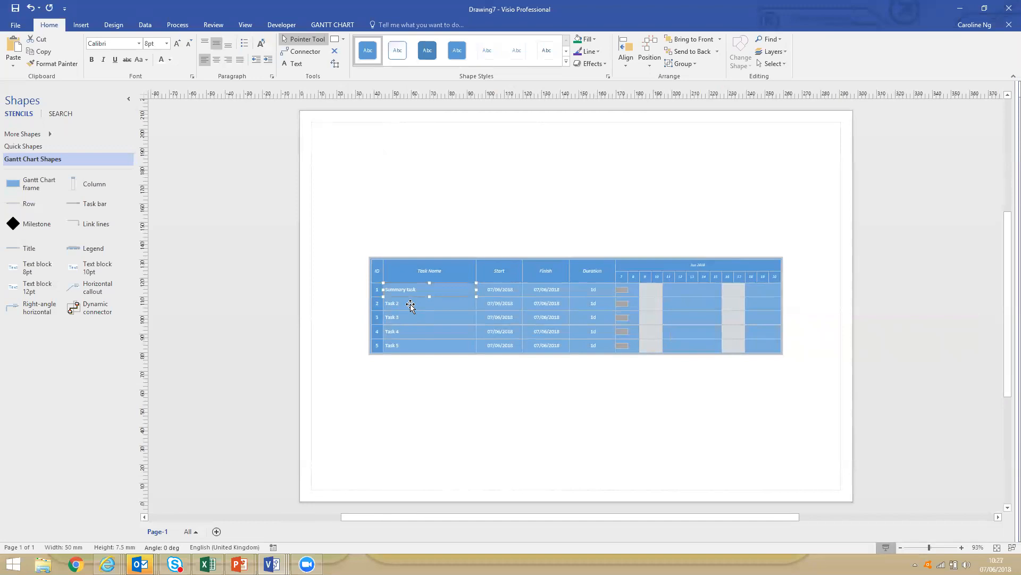
{"action": "left_click", "coordinate": [327, 26]}
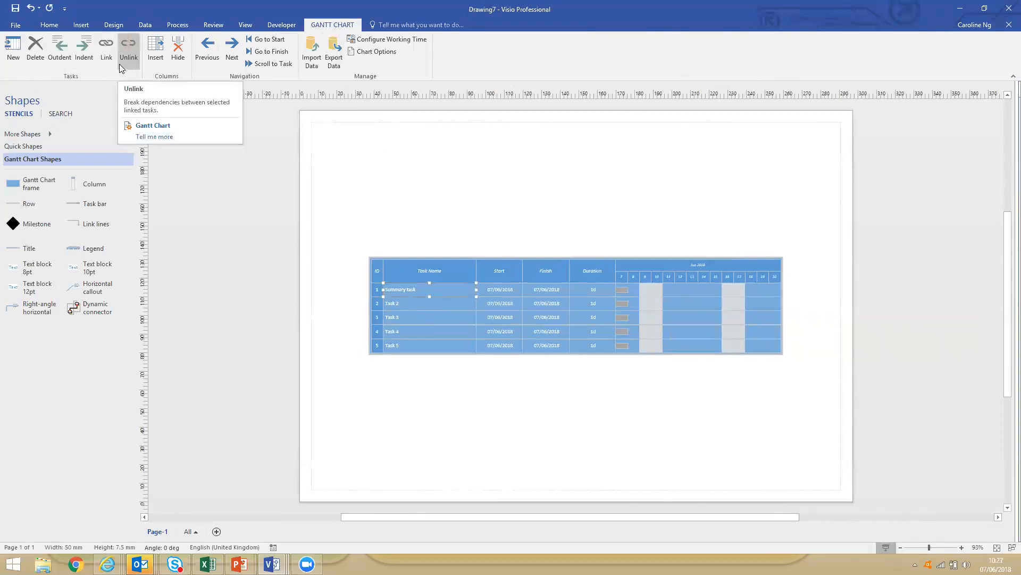
Indent Task 2 and Task 3 as subtasks of the Summary task in the Gantt chart.
{"action": "left_click", "coordinate": [406, 302]}
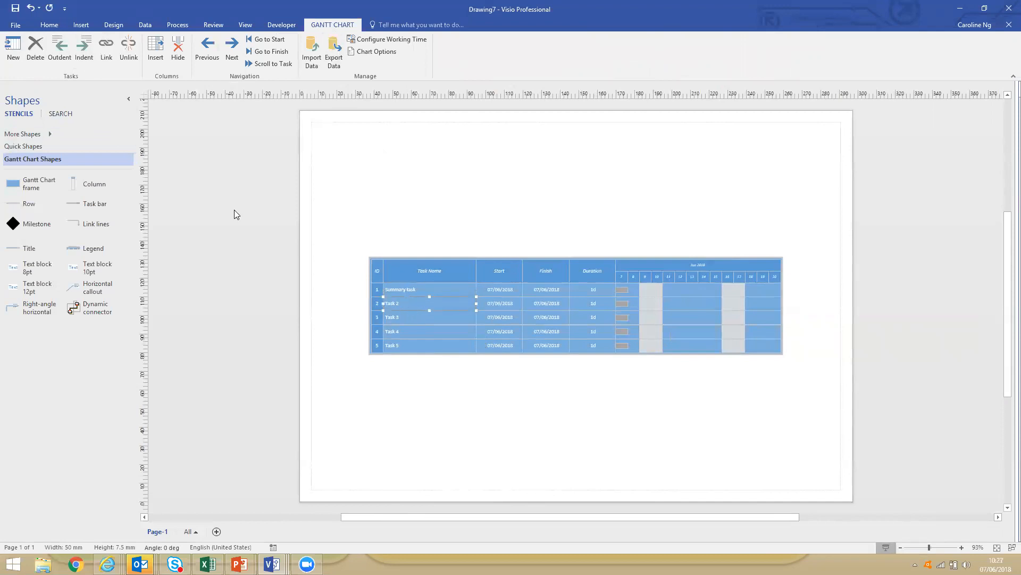
{"action": "left_click", "coordinate": [87, 59]}
{"action": "left_click", "coordinate": [419, 318]}
{"action": "left_click", "coordinate": [85, 51]}
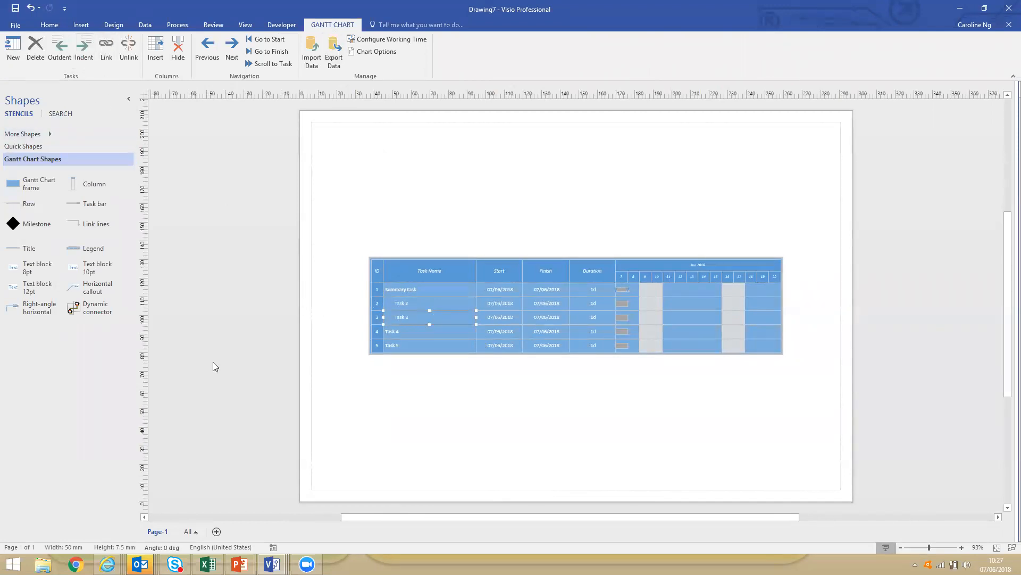
Link Task 2 to Task 3 so that Task 3 depends on Task 2.
{"action": "left_click", "coordinate": [401, 306]}
{"action": "left_click", "coordinate": [408, 318], "text": "shift"}
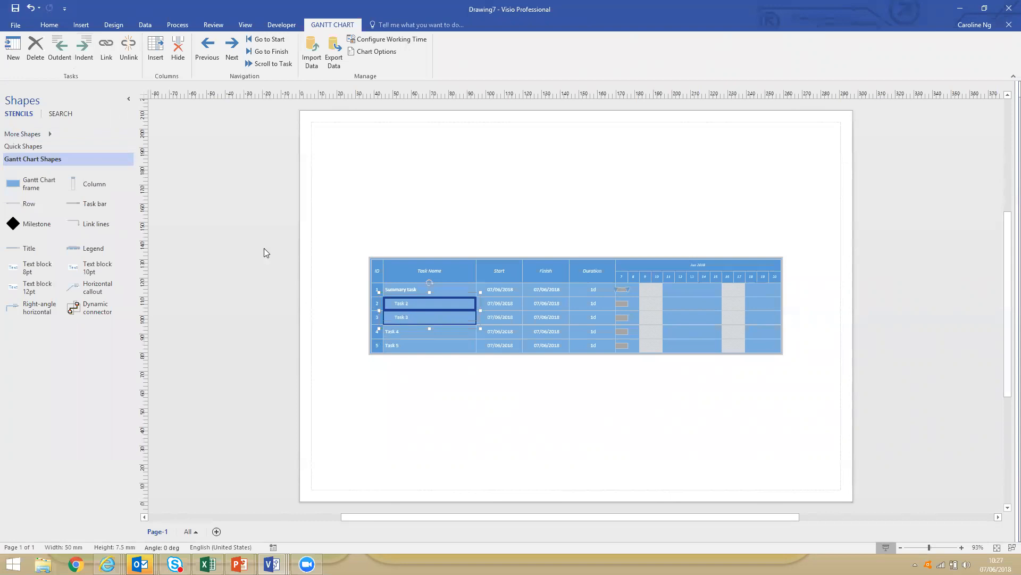
{"action": "left_click", "coordinate": [106, 47]}
Set Task 2's duration to 2 days in the Gantt chart.
{"action": "left_click", "coordinate": [591, 303]}
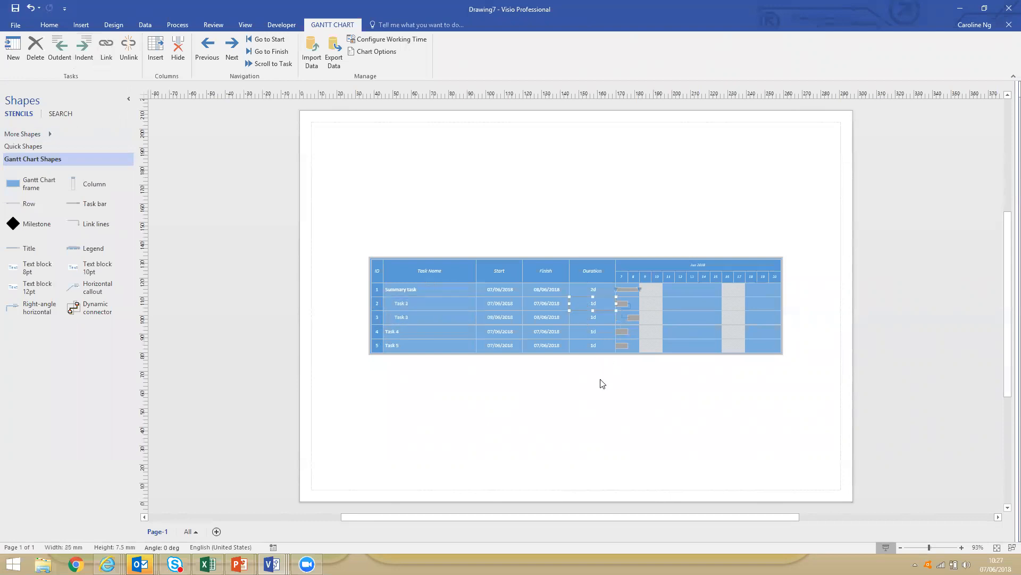
{"action": "type", "text": "2"}
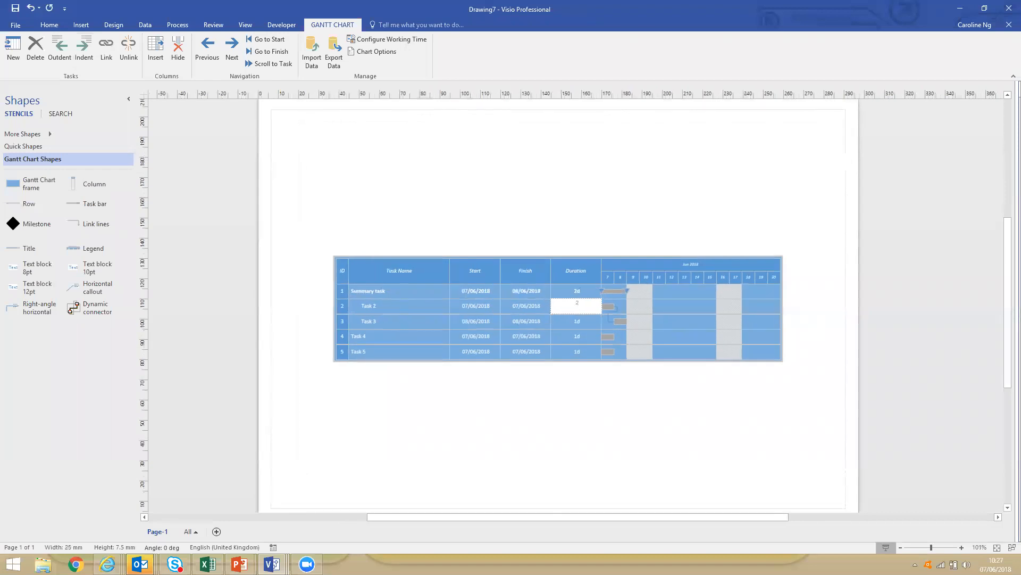
{"action": "key", "text": "BackSpace"}
{"action": "key", "text": "Escape"}
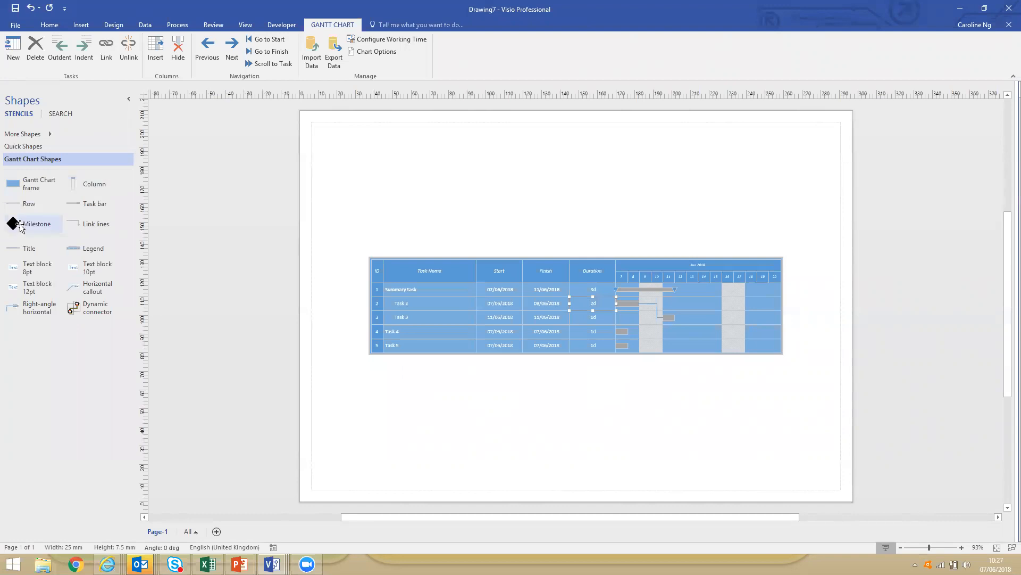
Add a milestone row below Task 4 and set its start date to 12/06/2018.
{"action": "mouse_move", "coordinate": [18, 223]}
{"action": "left_mouse_down"}
{"action": "mouse_move", "coordinate": [390, 338]}
{"action": "mouse_move", "coordinate": [408, 329]}
{"action": "left_mouse_up"}
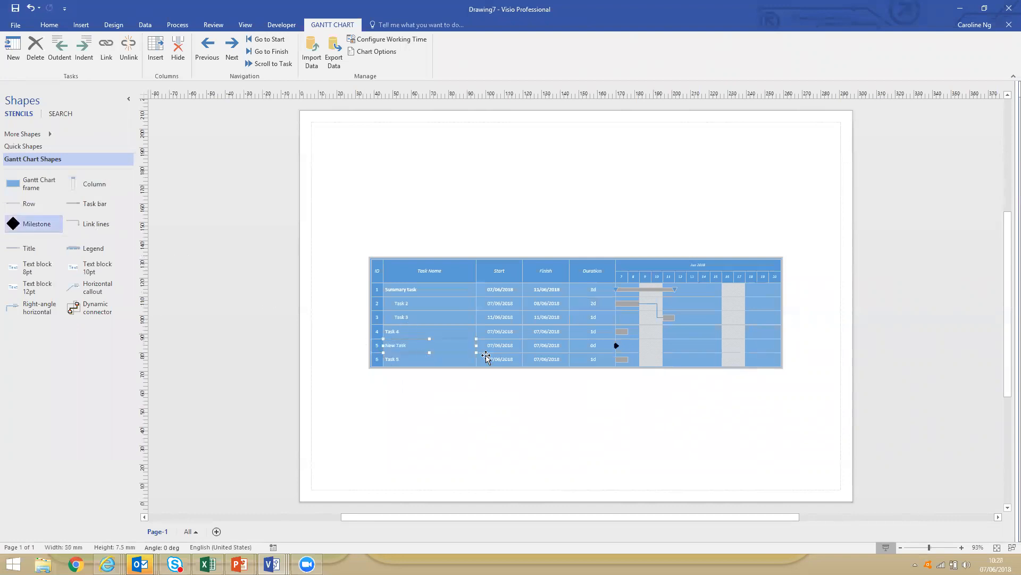
{"action": "left_click", "coordinate": [509, 345]}
{"action": "type", "text": "12/6"}
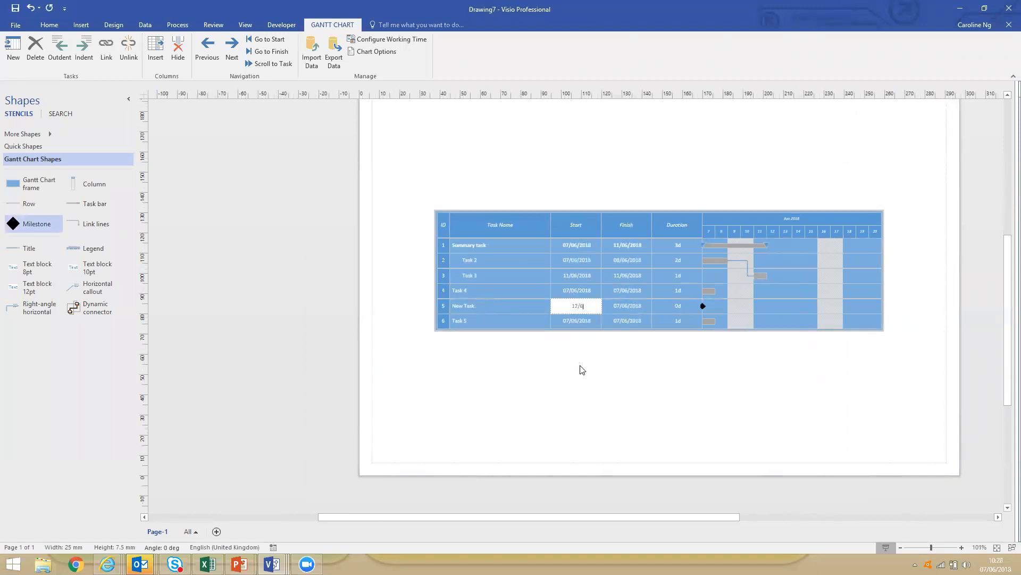
{"action": "key", "text": "Escape"}
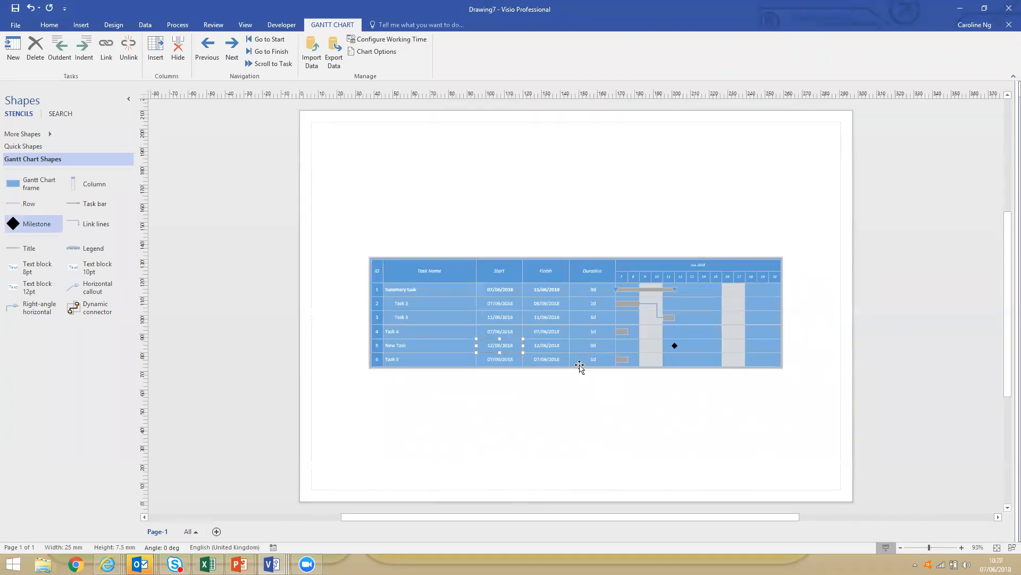
Insert a % Complete column in the Gantt chart and place it directly after the Duration column.
{"action": "right_click", "coordinate": [499, 271]}
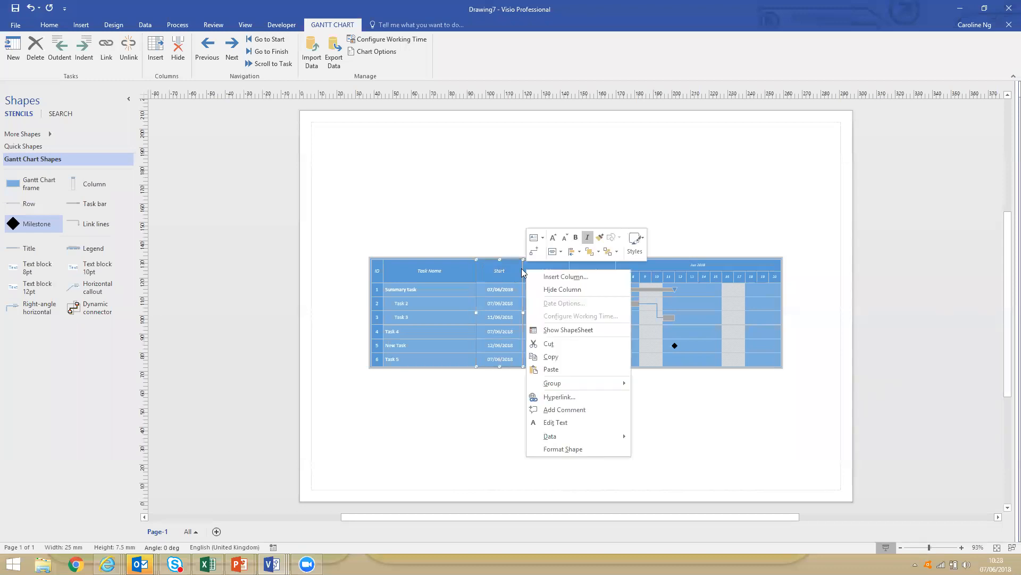
{"action": "left_click", "coordinate": [566, 276]}
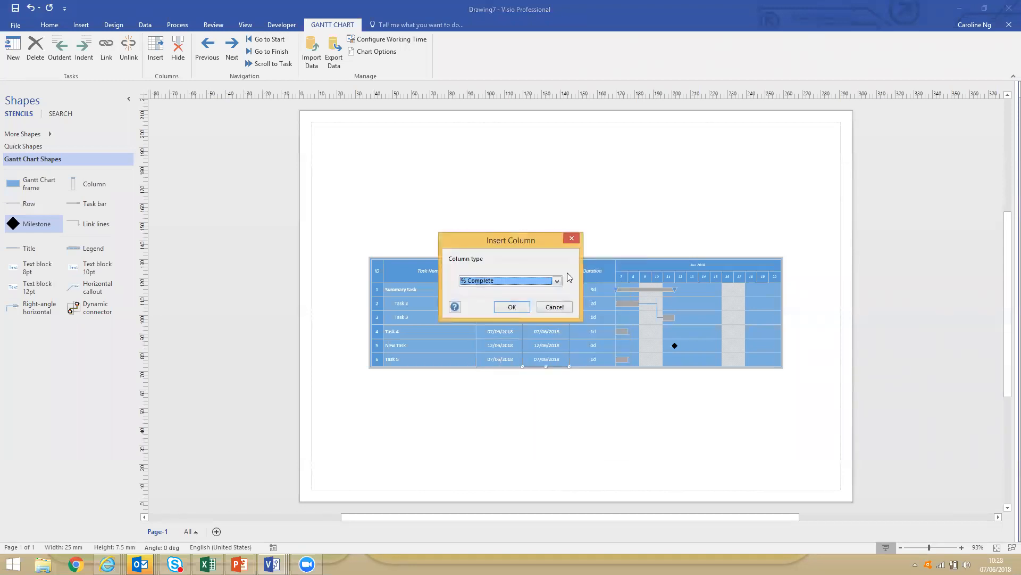
{"action": "left_click", "coordinate": [557, 281]}
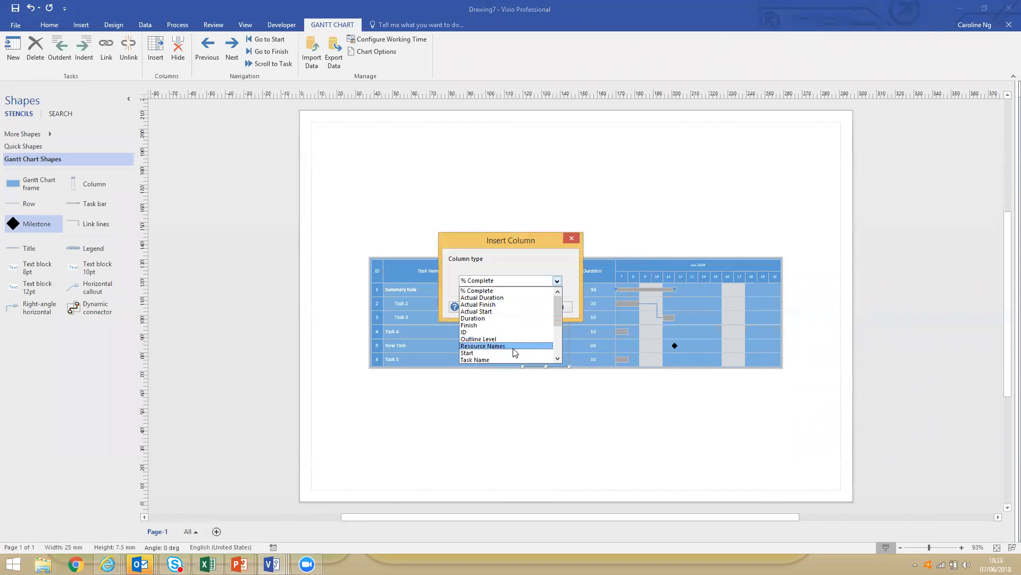
{"action": "left_click", "coordinate": [520, 291]}
{"action": "left_click", "coordinate": [512, 311]}
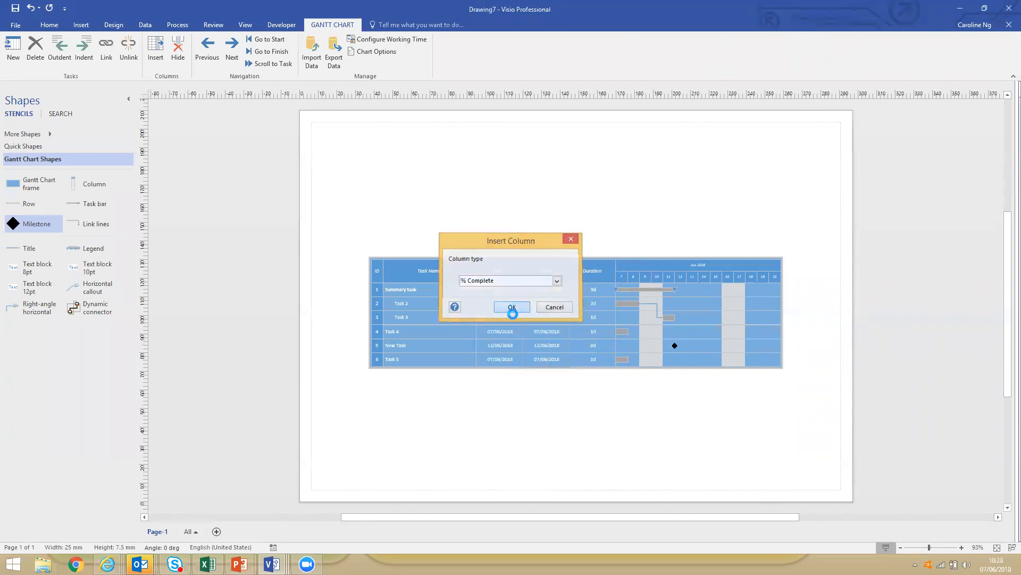
{"action": "left_click_drag", "start_coordinate": [551, 272], "coordinate": [655, 270]}
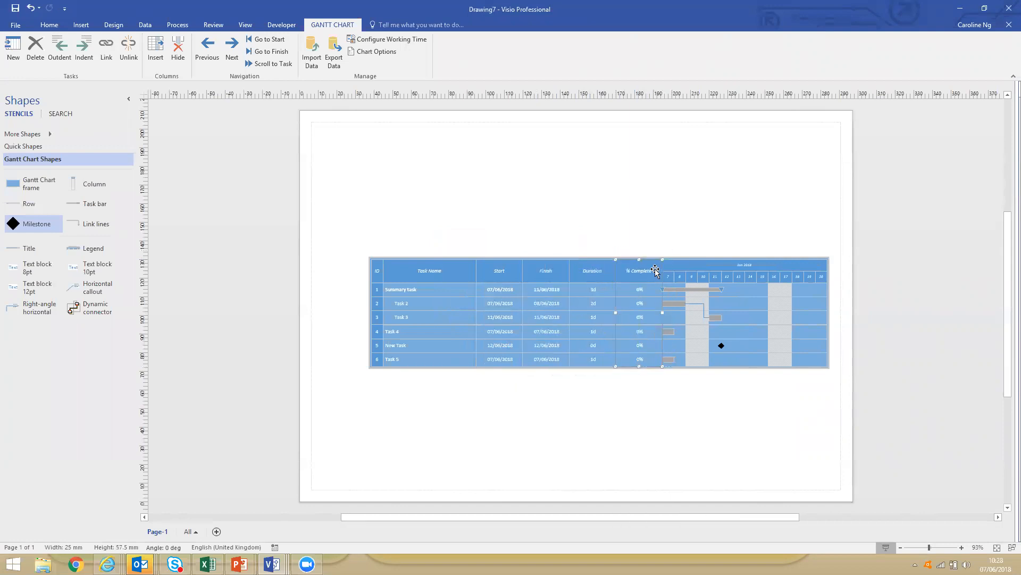
Set Task 2's % Complete value to 50%.
{"action": "left_click", "coordinate": [633, 301]}
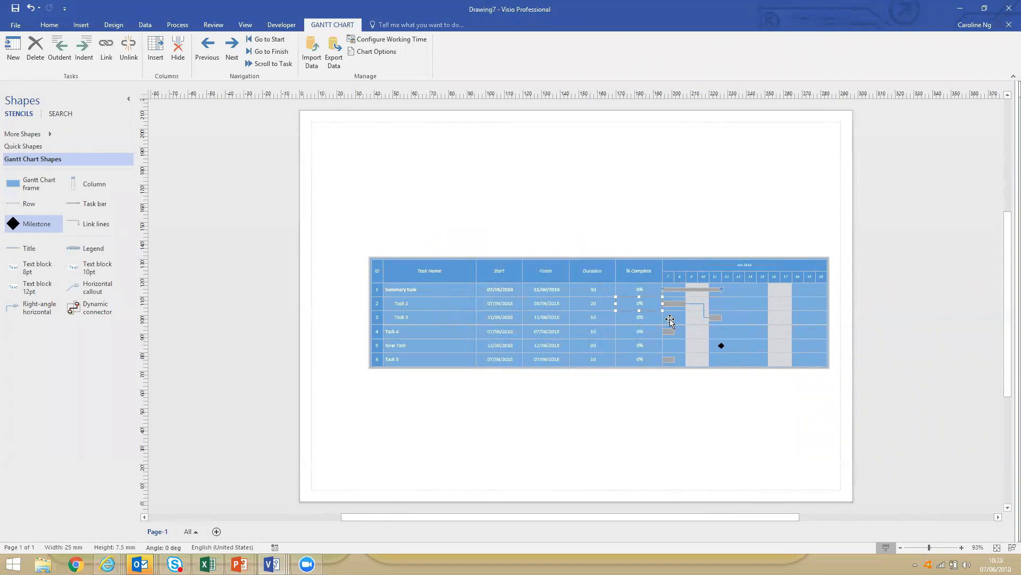
{"action": "type", "text": "50"}
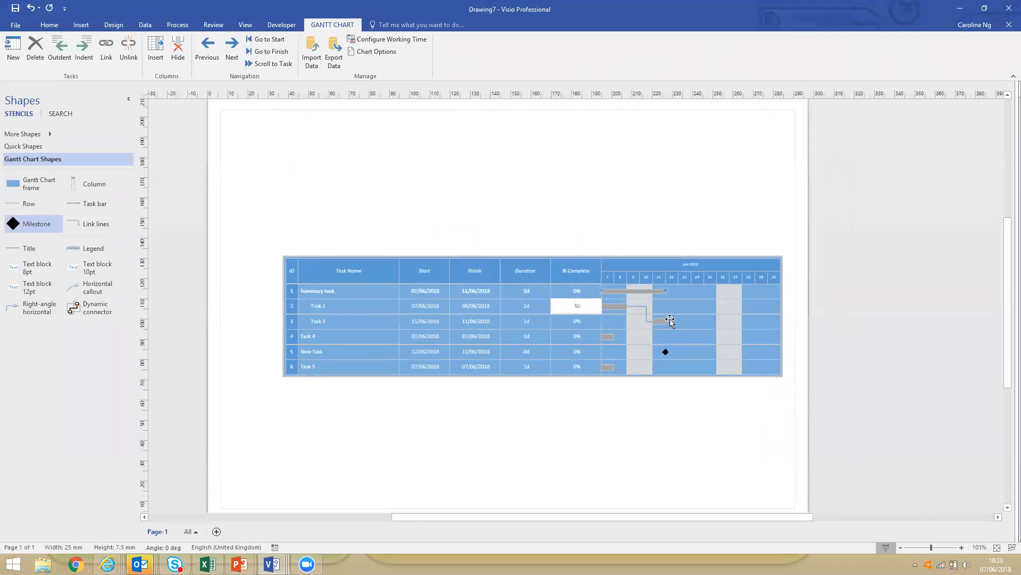
{"action": "type", "text": "%"}
{"action": "key", "text": "Escape"}
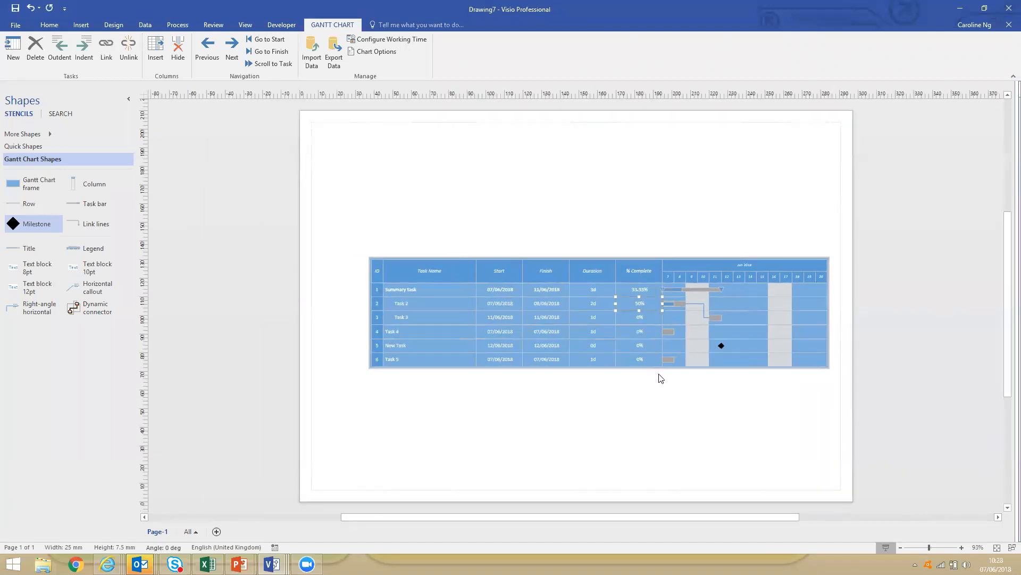
Extend the progress portion of Task 2's bar to about 76% and return to the whole-page view.
{"action": "left_click_drag", "start_coordinate": [599, 257], "coordinate": [733, 345]}
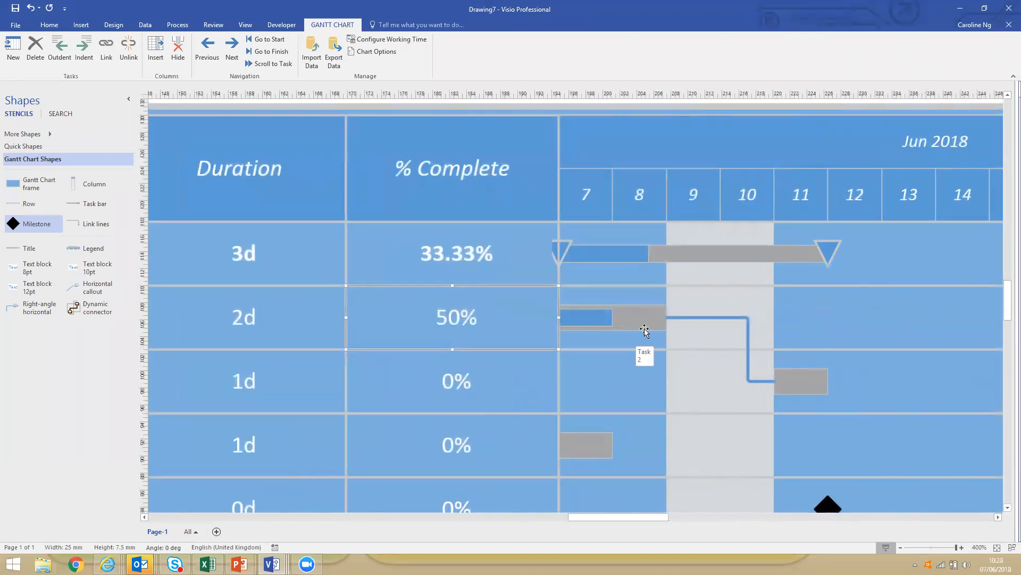
{"action": "left_click", "coordinate": [588, 318]}
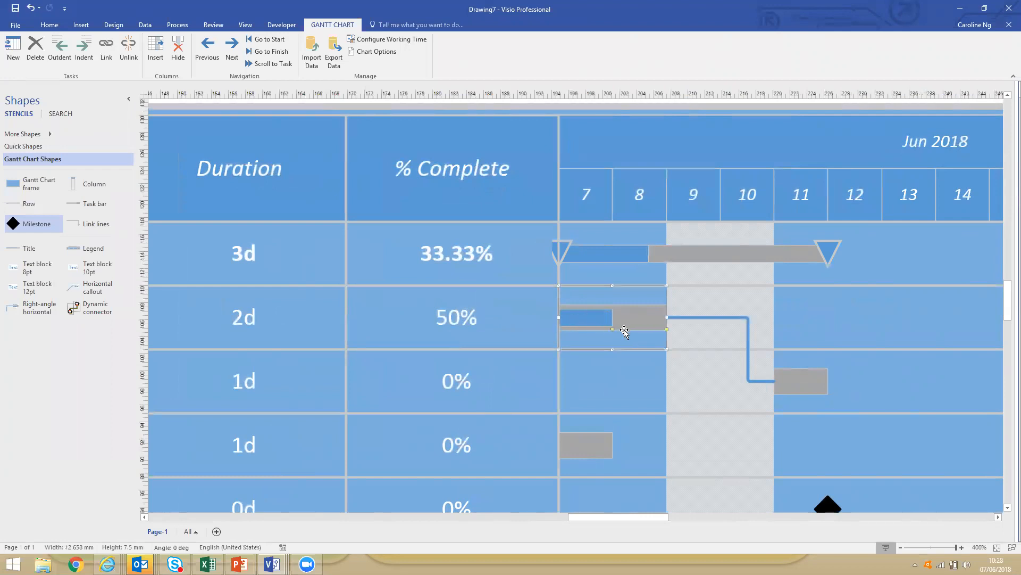
{"action": "left_click_drag", "start_coordinate": [612, 329], "coordinate": [641, 329]}
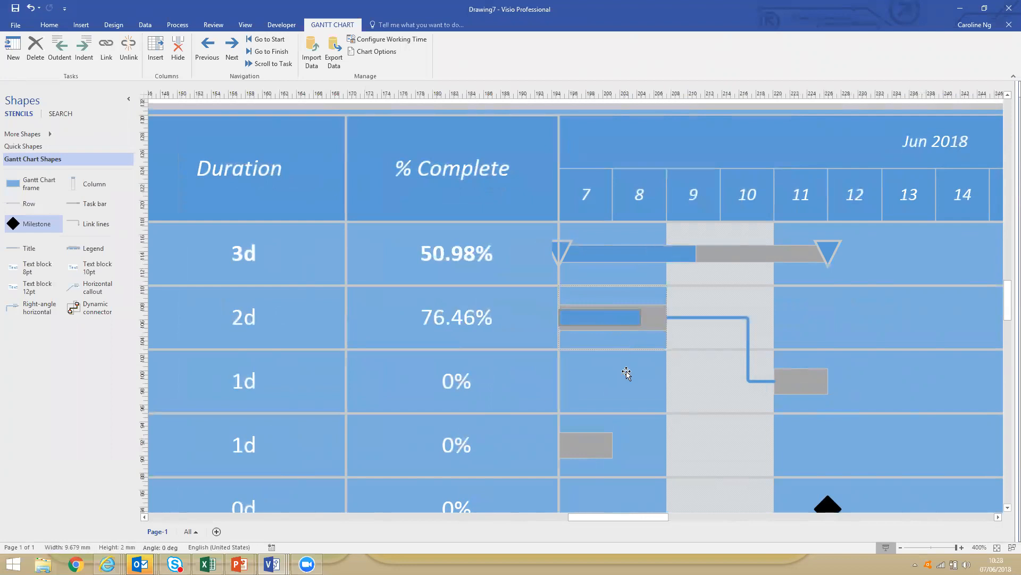
{"action": "left_click", "coordinate": [638, 327]}
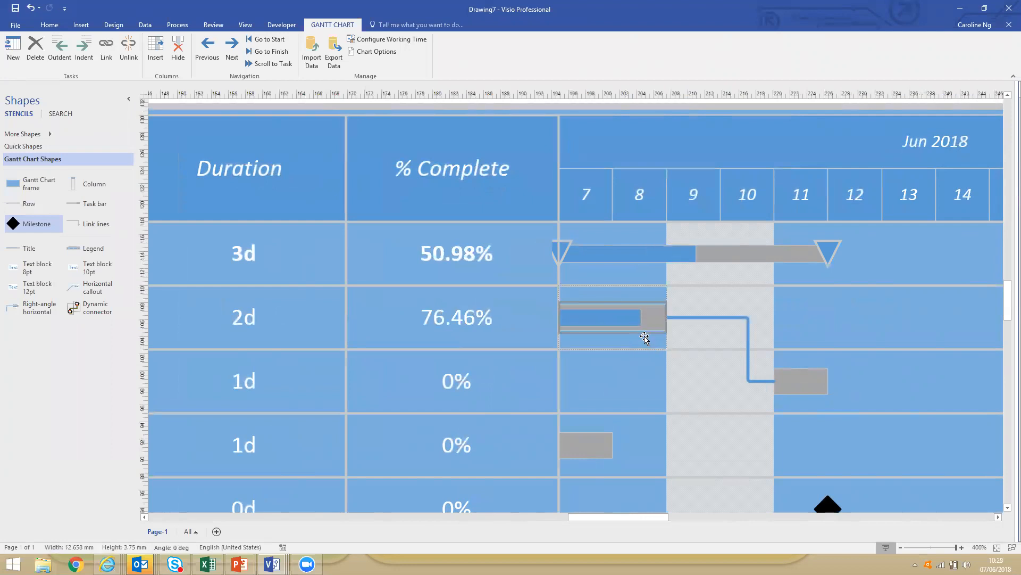
{"action": "left_click", "coordinate": [640, 323]}
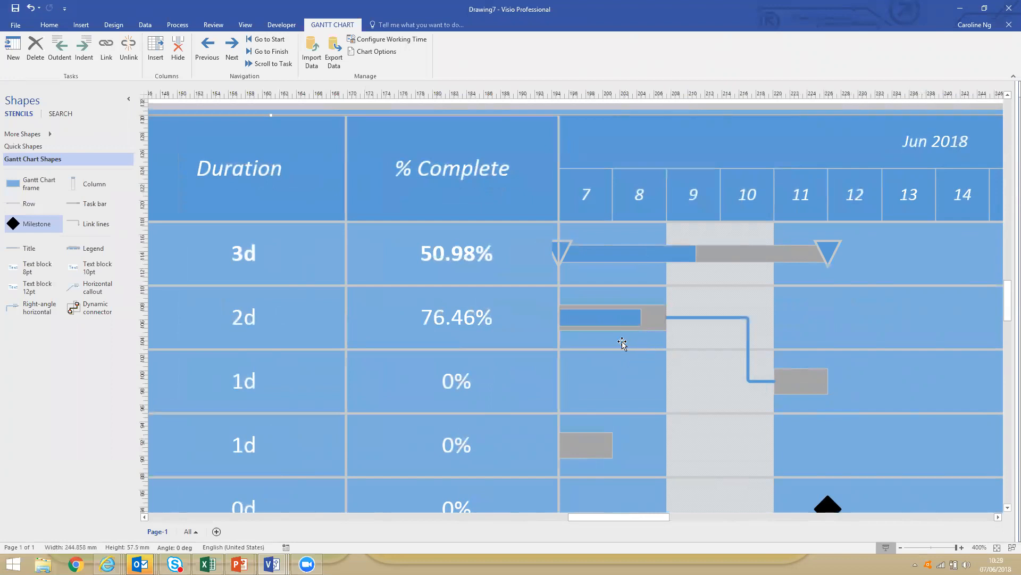
{"action": "key", "text": "ctrl+shift+w"}
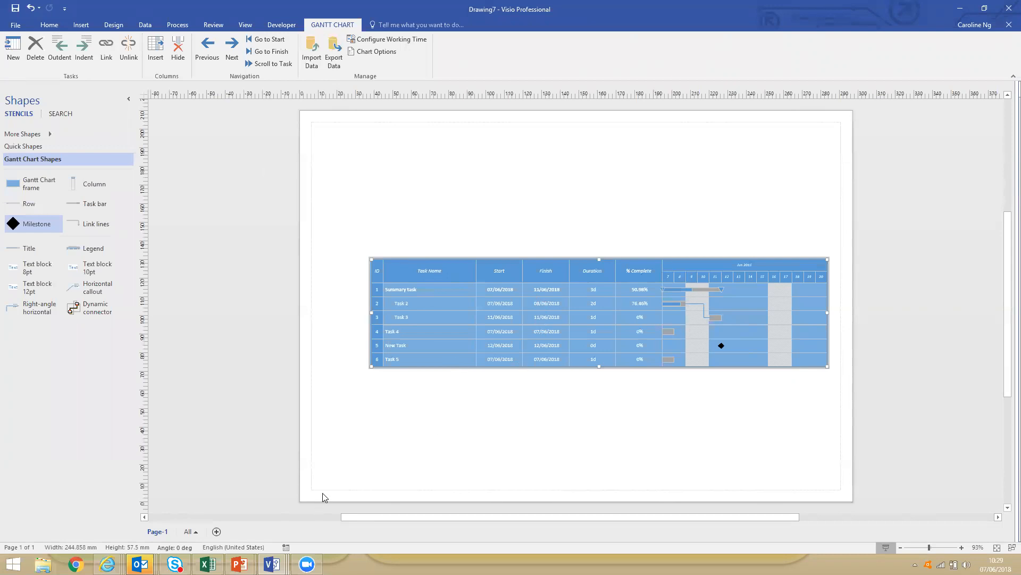
Create a blank Timeline drawing from the Schedule template category.
{"action": "left_click", "coordinate": [15, 24]}
{"action": "left_click", "coordinate": [25, 75]}
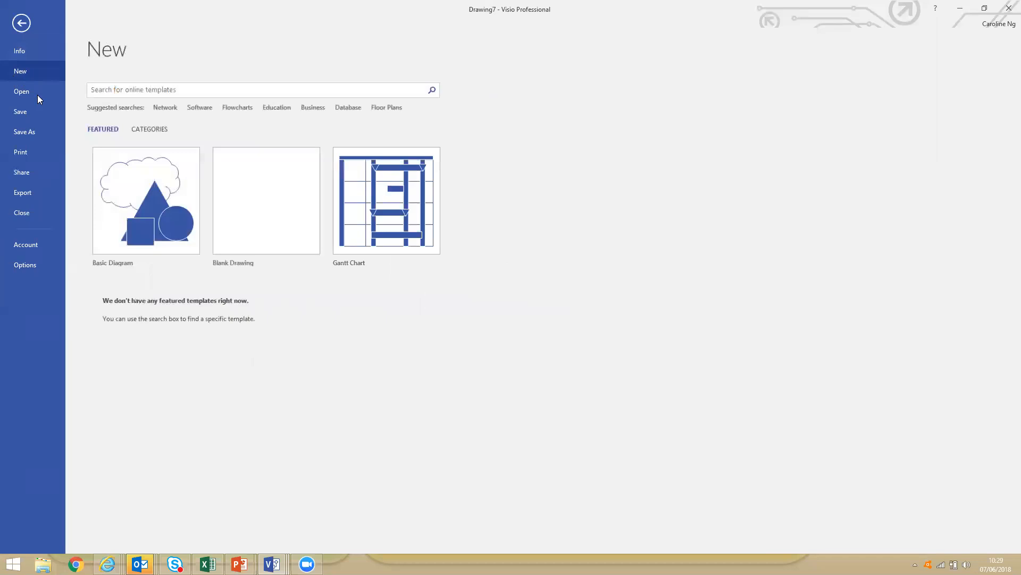
{"action": "left_click", "coordinate": [150, 129]}
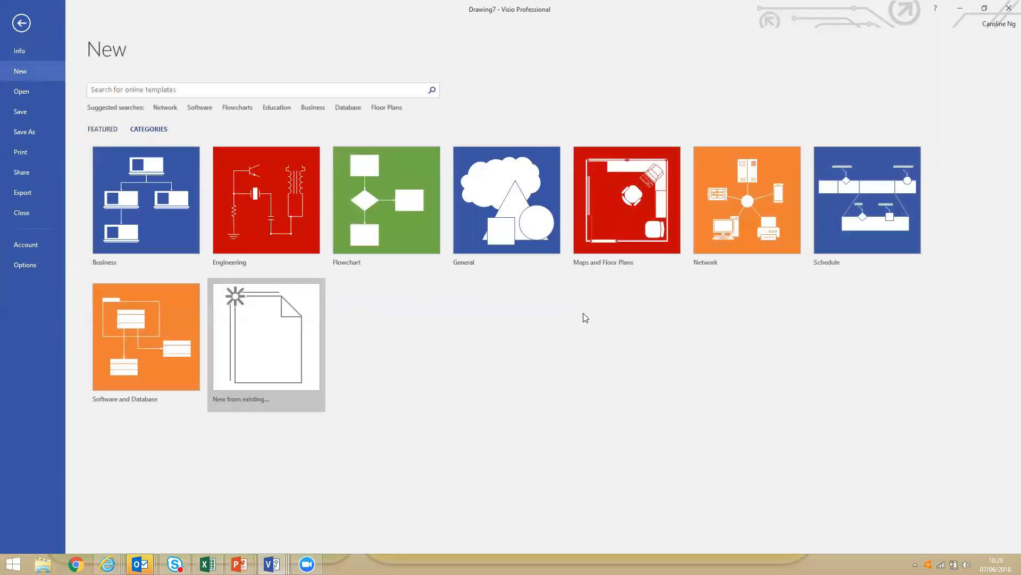
{"action": "left_click", "coordinate": [854, 232]}
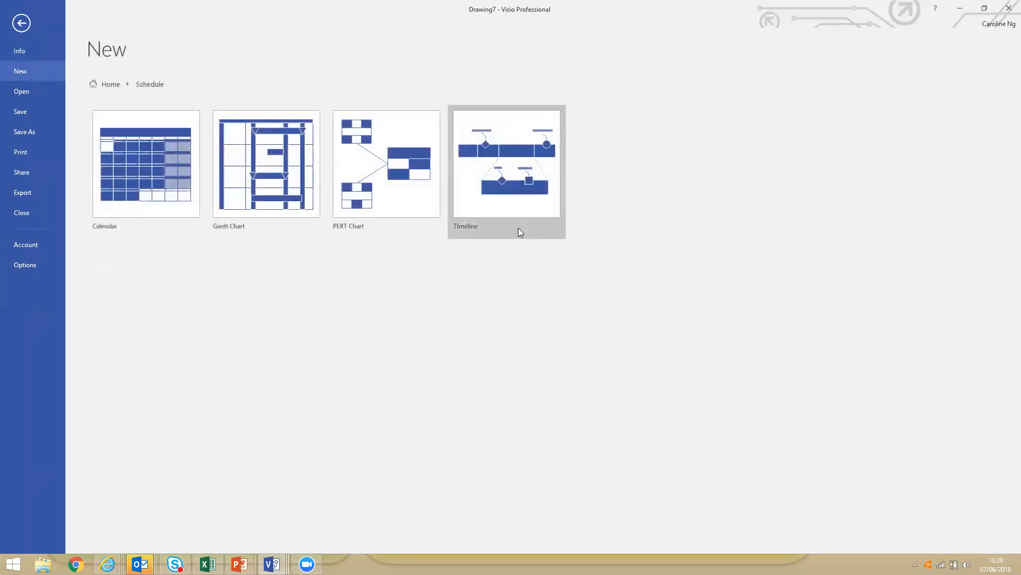
{"action": "left_click", "coordinate": [507, 206]}
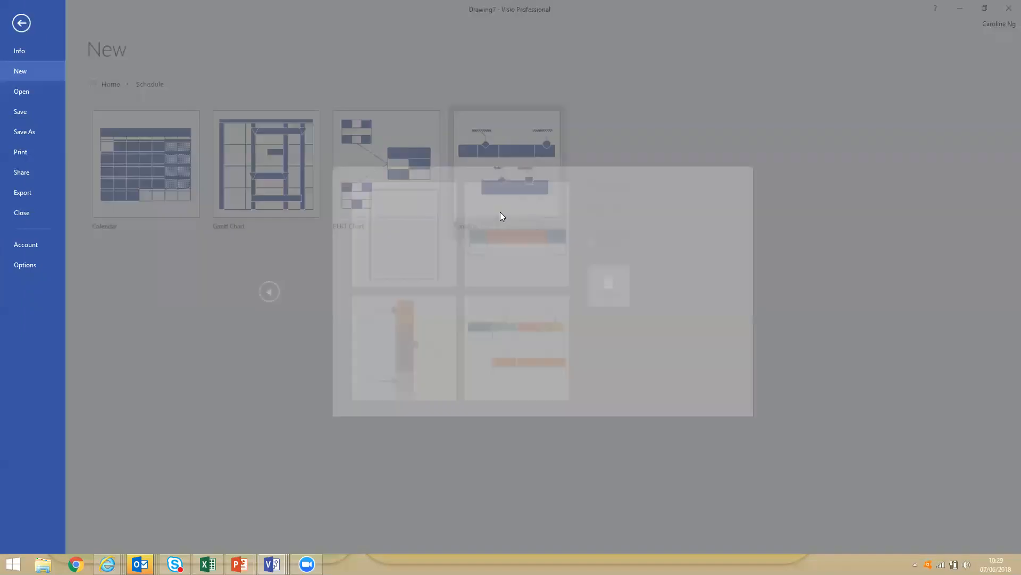
{"action": "left_click", "coordinate": [411, 276]}
{"action": "left_click", "coordinate": [616, 304]}
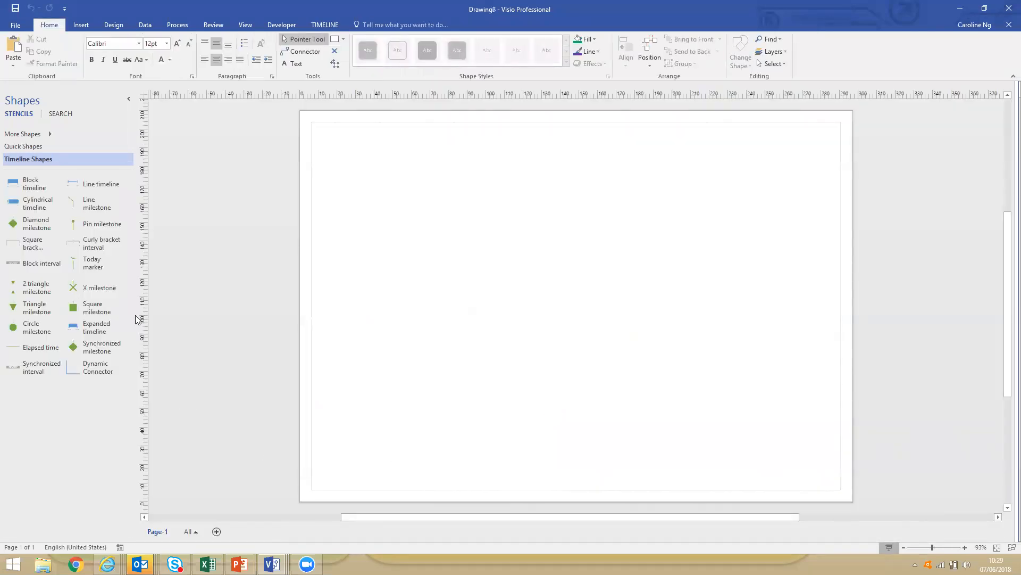
Place a Cylindrical timeline from 10/05/2018 to 08/11/2018 with a Months scale across the upper part of the page.
{"action": "left_click_drag", "start_coordinate": [21, 204], "coordinate": [579, 211]}
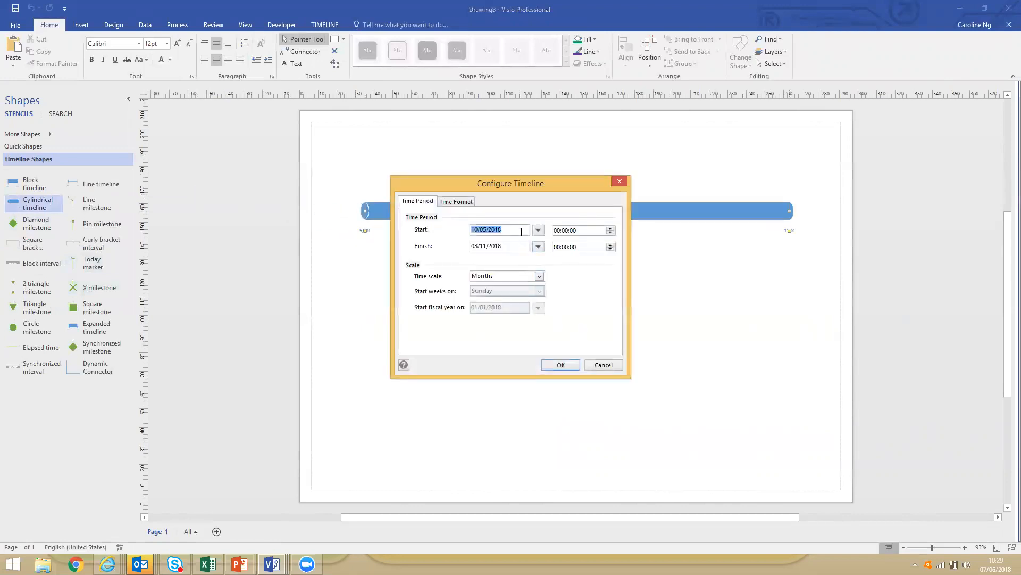
{"action": "left_click", "coordinate": [556, 365]}
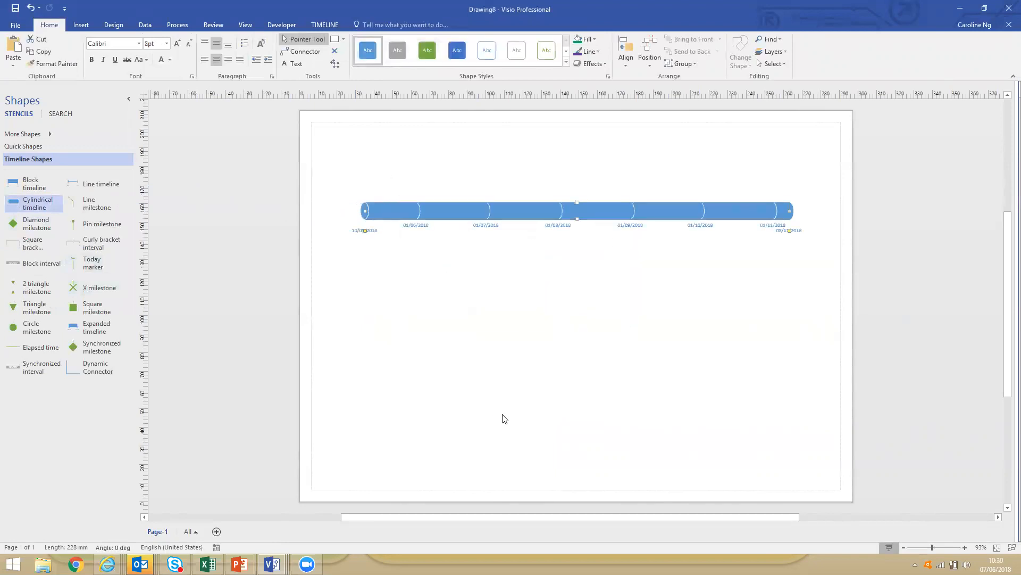
{"action": "left_click_drag", "start_coordinate": [511, 209], "coordinate": [510, 230]}
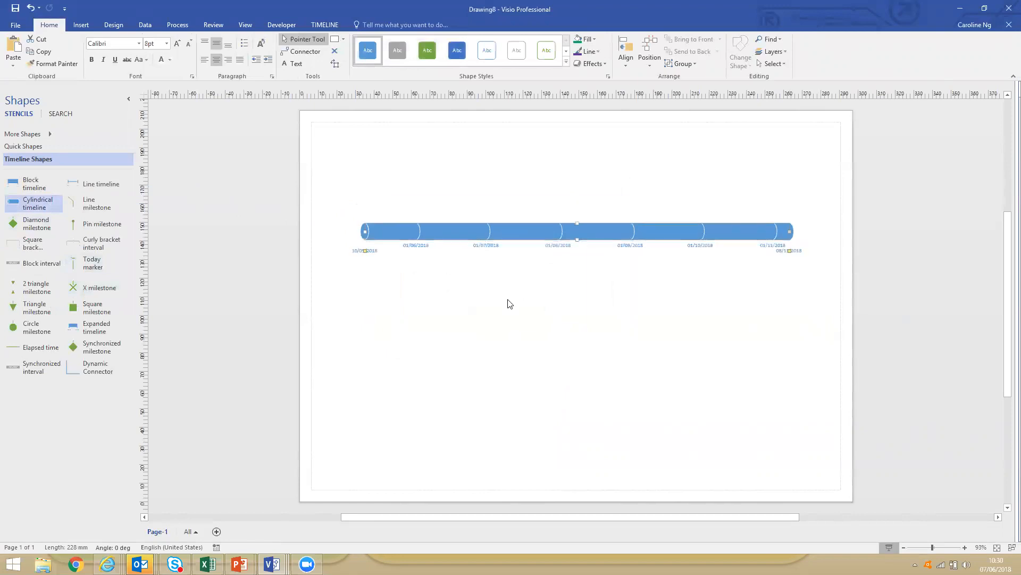
Enlarge the timeline's date labels to one size above 14 pt and deselect the timeline.
{"action": "left_click", "coordinate": [178, 45]}
{"action": "left_click", "coordinate": [178, 44]}
{"action": "left_click", "coordinate": [178, 45]}
{"action": "left_click", "coordinate": [177, 45]}
{"action": "left_click", "coordinate": [178, 45]}
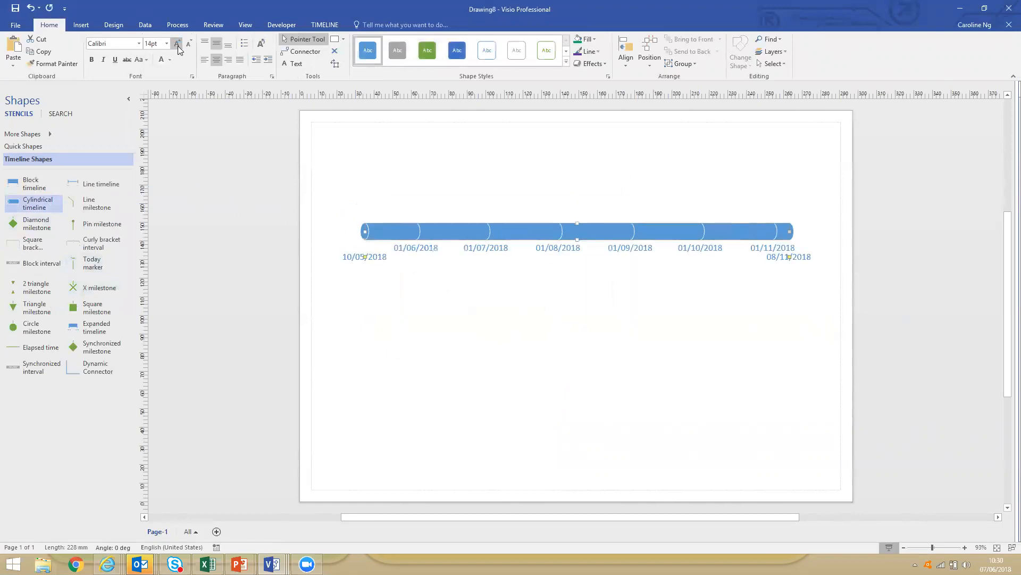
{"action": "left_click", "coordinate": [177, 45]}
{"action": "left_click", "coordinate": [178, 45]}
{"action": "left_click", "coordinate": [532, 358]}
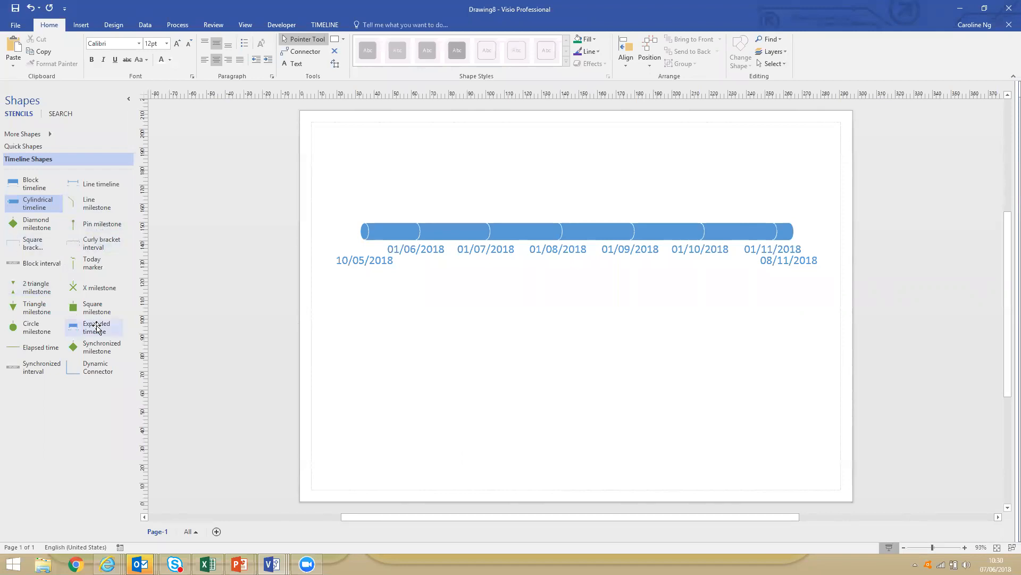
Add a Pin milestone to the cylindrical timeline, dated 25/06/2018 with the description "Presso".
{"action": "left_click_drag", "start_coordinate": [91, 224], "coordinate": [569, 234]}
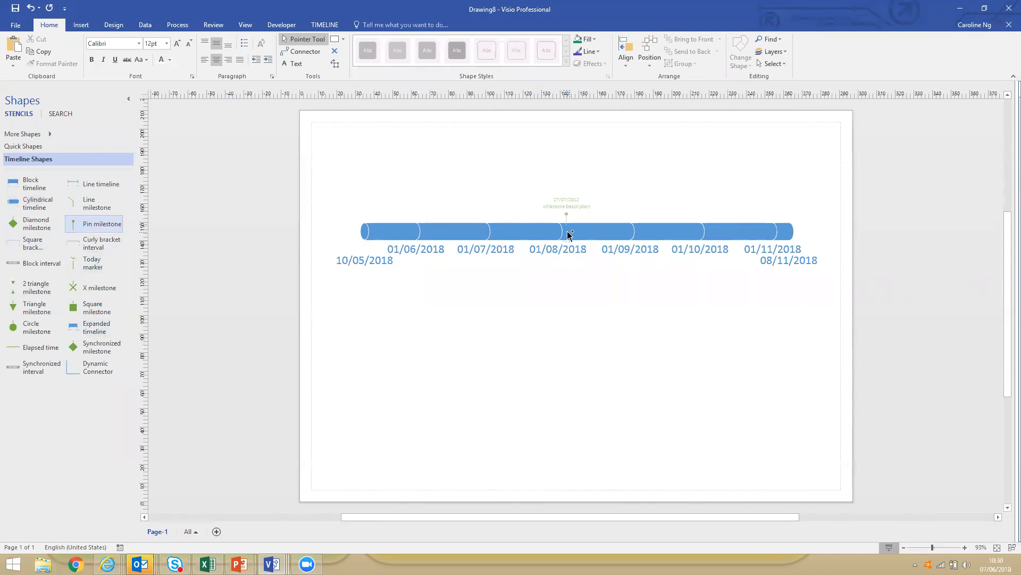
{"action": "left_click_drag", "start_coordinate": [568, 234], "coordinate": [597, 232]}
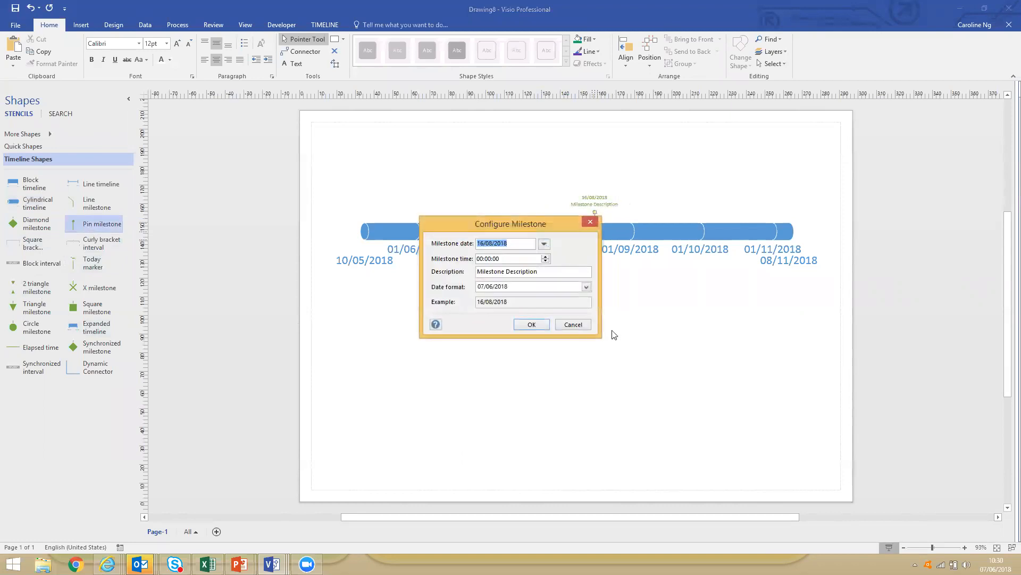
{"action": "left_click", "coordinate": [545, 245]}
{"action": "left_click", "coordinate": [459, 258]}
{"action": "left_click", "coordinate": [459, 257]}
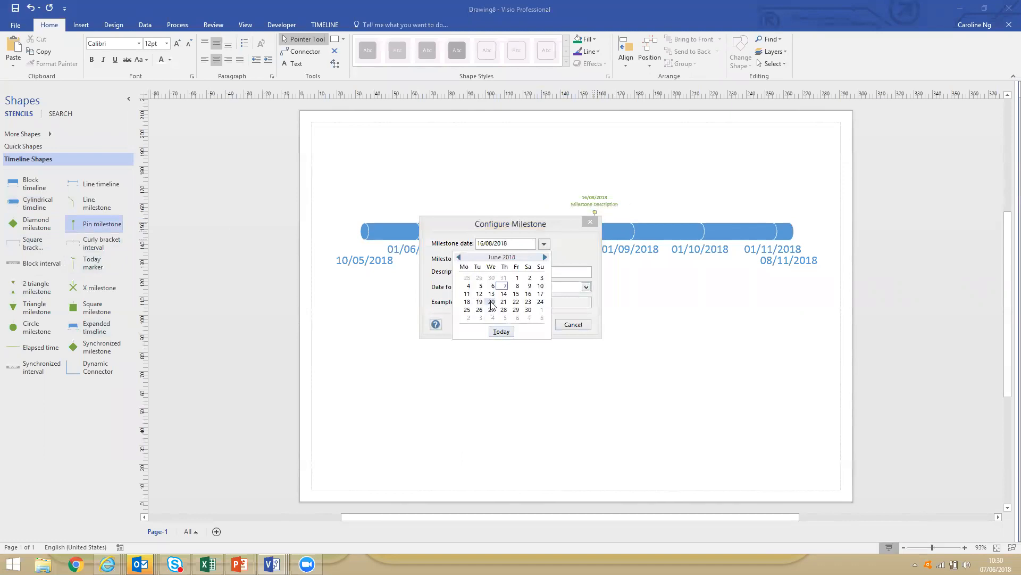
{"action": "left_click", "coordinate": [467, 309]}
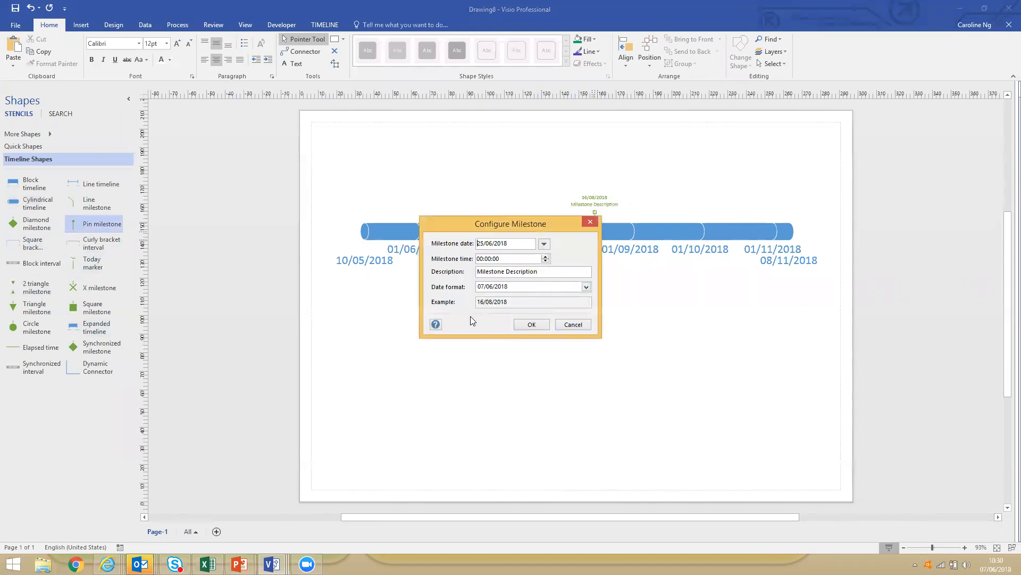
{"action": "left_click_drag", "start_coordinate": [543, 273], "coordinate": [468, 272]}
{"action": "type", "text": "Presso"}
{"action": "left_click", "coordinate": [532, 326]}
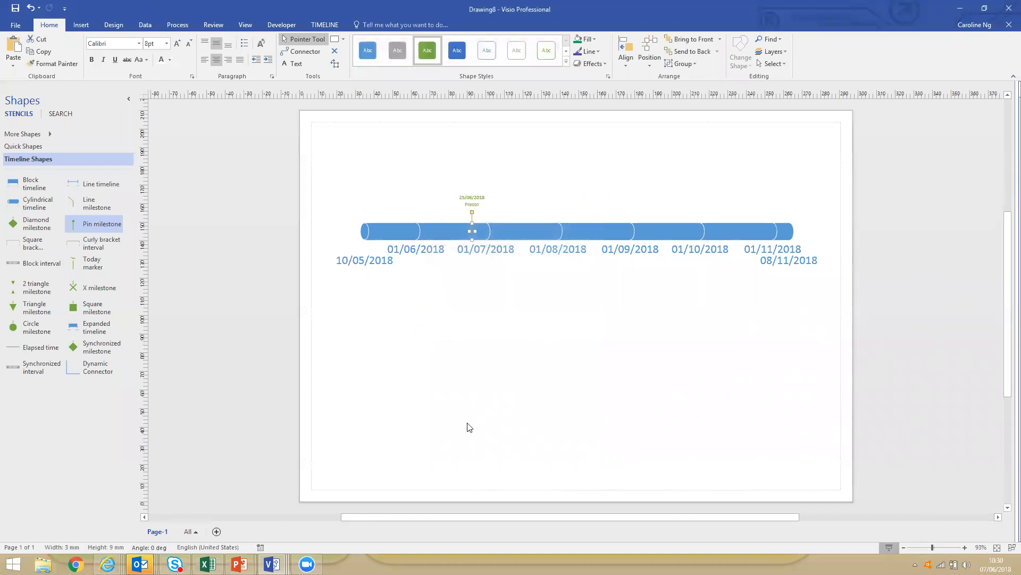
Enlarge the Presso pin milestone's label to 14 pt and raise it higher above the timeline.
{"action": "left_click", "coordinate": [472, 215]}
{"action": "left_click", "coordinate": [177, 43]}
{"action": "left_click", "coordinate": [178, 44]}
{"action": "left_click", "coordinate": [177, 43]}
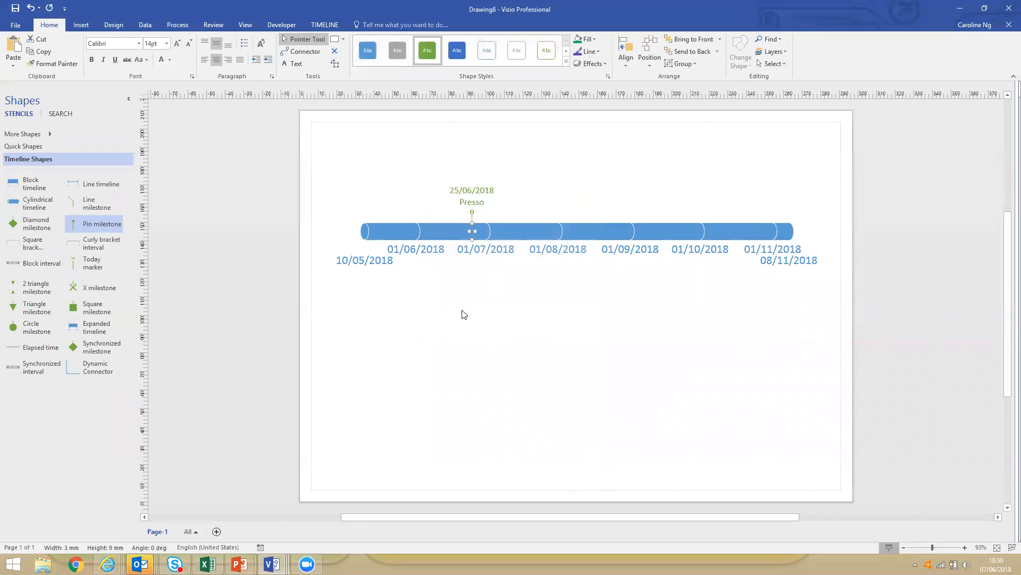
{"action": "left_click", "coordinate": [463, 315]}
{"action": "left_click", "coordinate": [471, 218]}
{"action": "left_click_drag", "start_coordinate": [461, 210], "coordinate": [472, 214]}
{"action": "left_click_drag", "start_coordinate": [473, 198], "coordinate": [472, 198]}
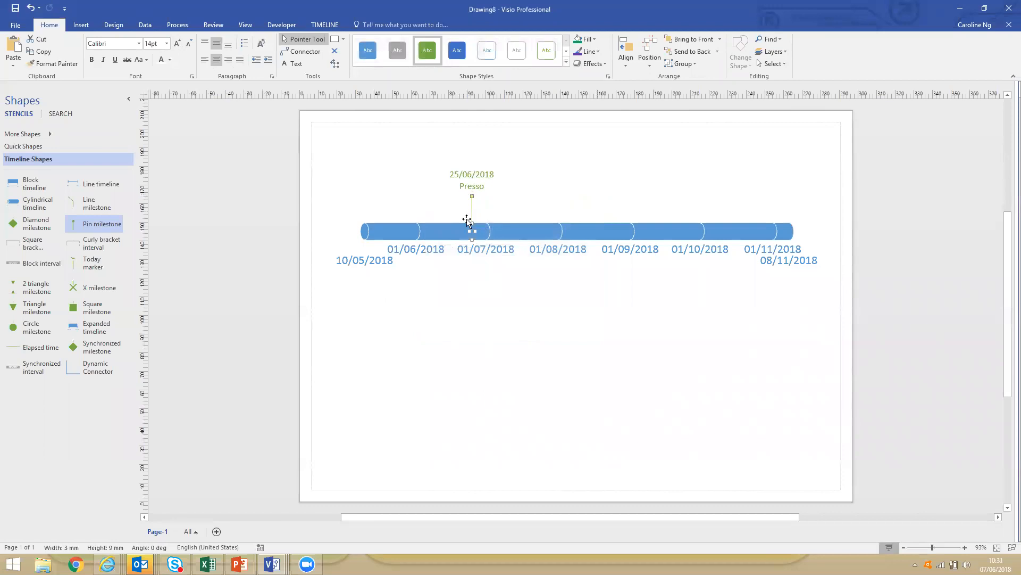
Replace the pin milestone with a Line milestone dated 25/06/2018 and described as "Presso".
{"action": "left_click", "coordinate": [98, 225]}
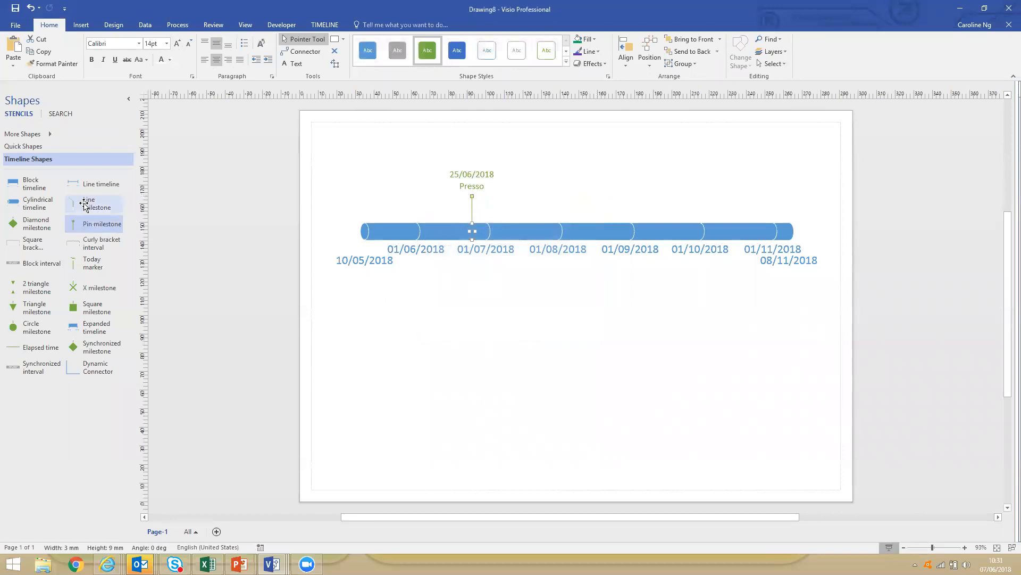
{"action": "key", "text": "Delete"}
{"action": "left_click_drag", "start_coordinate": [88, 206], "coordinate": [469, 231]}
{"action": "left_click", "coordinate": [544, 243]}
{"action": "left_click", "coordinate": [468, 315]}
{"action": "left_click_drag", "start_coordinate": [549, 271], "coordinate": [448, 270]}
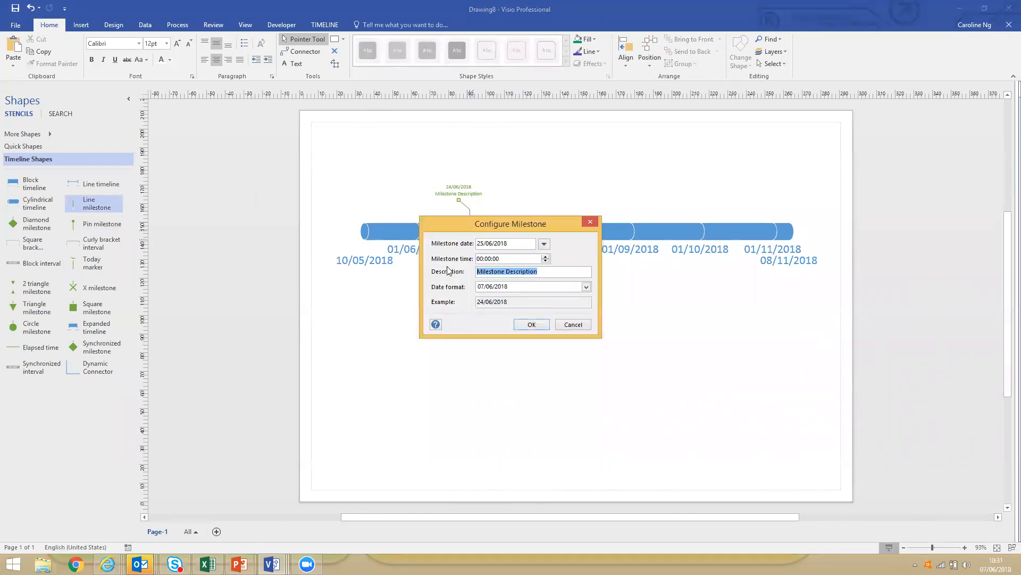
{"action": "type", "text": "Presso"}
{"action": "left_click", "coordinate": [535, 325]}
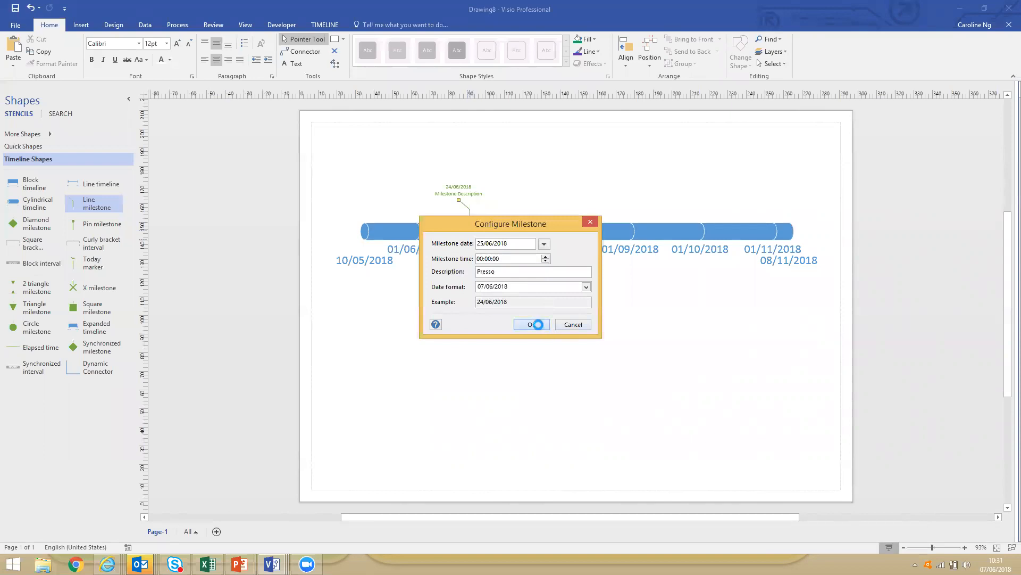
Shift the Presso line milestone's label to the right of its date mark, enlarge it to 12 pt and lower it slightly.
{"action": "mouse_move", "coordinate": [477, 200]}
{"action": "left_mouse_down"}
{"action": "mouse_move", "coordinate": [496, 193]}
{"action": "mouse_move", "coordinate": [485, 204]}
{"action": "left_mouse_up"}
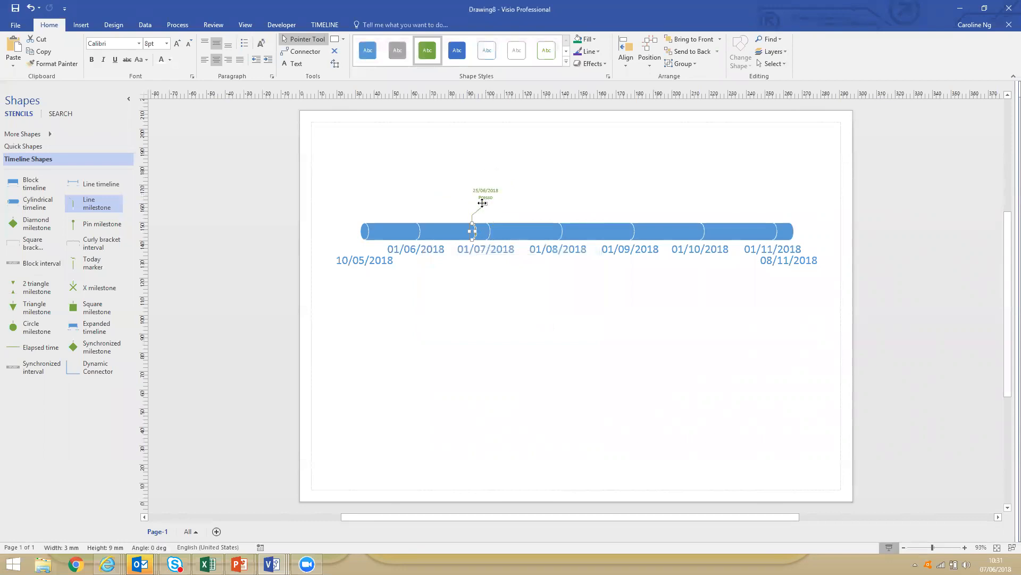
{"action": "left_click", "coordinate": [178, 46]}
{"action": "left_click", "coordinate": [473, 216]}
{"action": "left_click", "coordinate": [177, 46]}
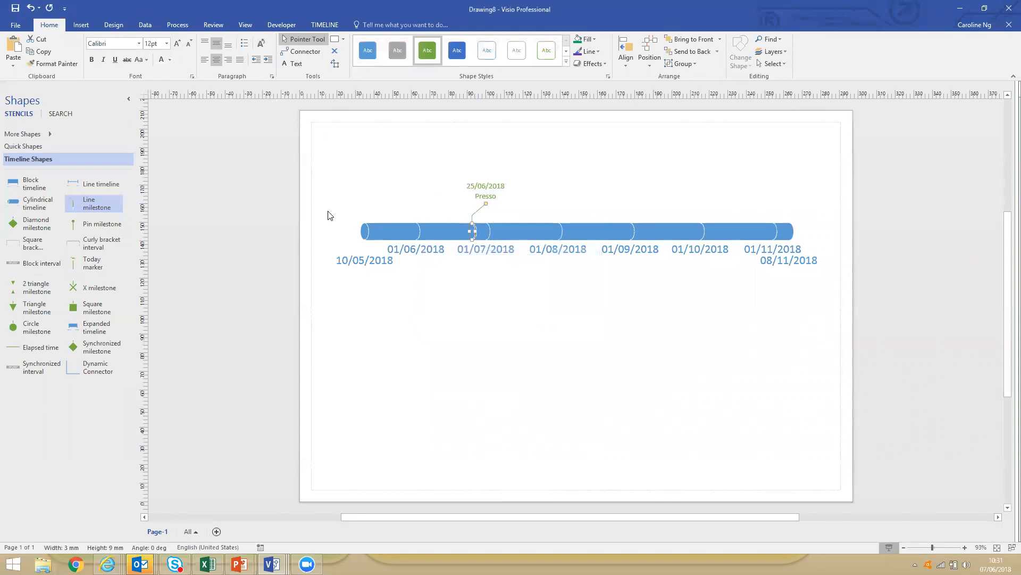
{"action": "left_click", "coordinate": [479, 314]}
{"action": "left_click", "coordinate": [479, 206]}
{"action": "left_click_drag", "start_coordinate": [484, 209], "coordinate": [484, 212]}
{"action": "left_click", "coordinate": [503, 313]}
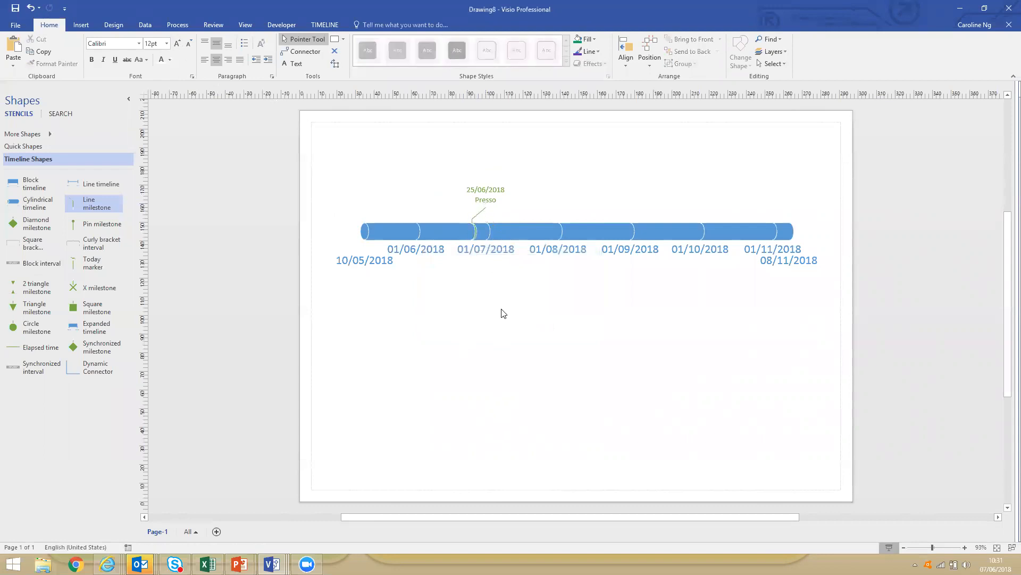
Add a Today marker to the cylindrical timeline and deselect it.
{"action": "mouse_move", "coordinate": [88, 274]}
{"action": "left_mouse_down"}
{"action": "mouse_move", "coordinate": [81, 269]}
{"action": "mouse_move", "coordinate": [604, 232]}
{"action": "left_mouse_up"}
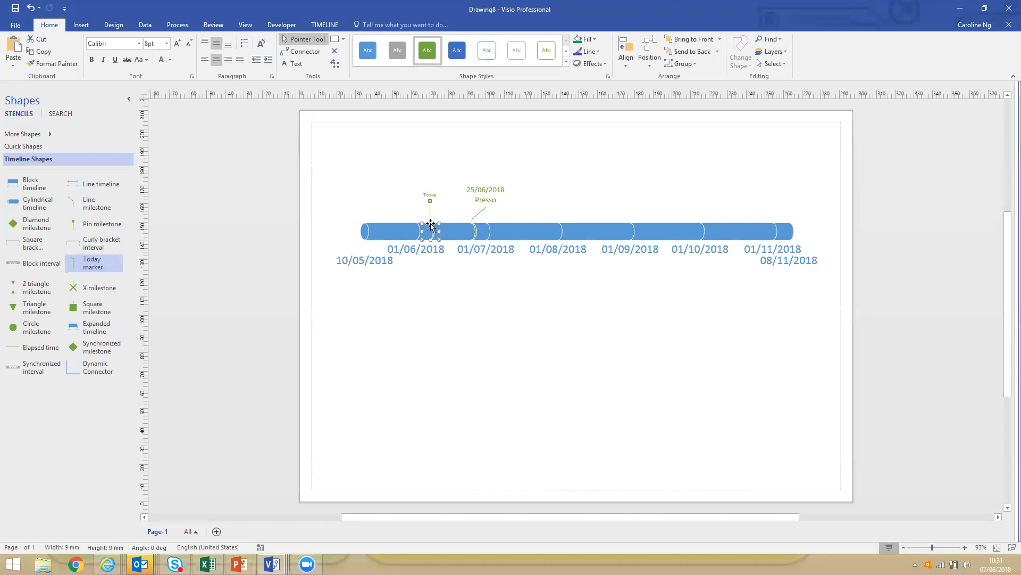
{"action": "left_click", "coordinate": [454, 294]}
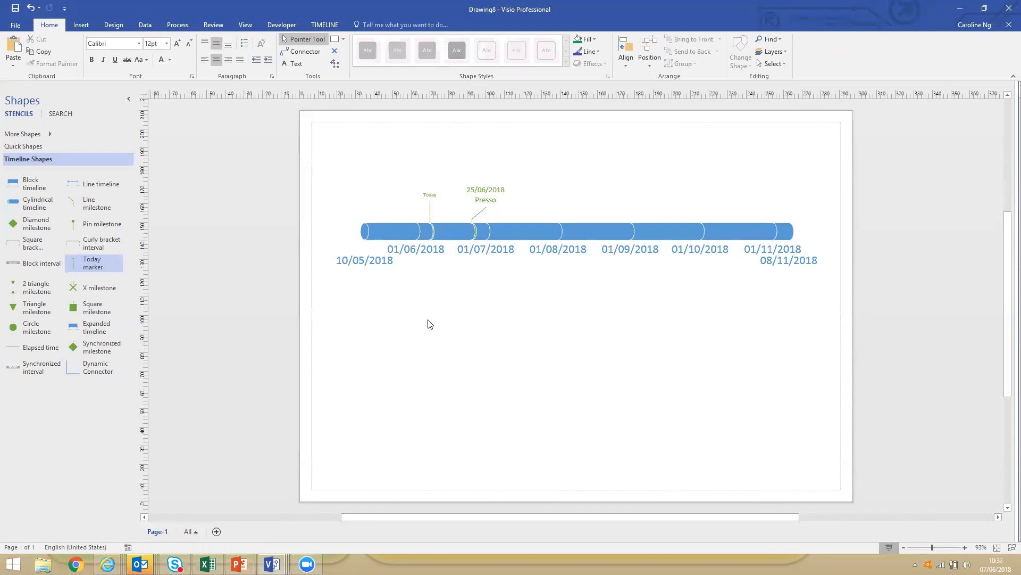
Add an Expanded timeline from 01/06/2018 to 30/06/2018 below the main timeline and shift it slightly left.
{"action": "left_click_drag", "start_coordinate": [75, 327], "coordinate": [569, 397]}
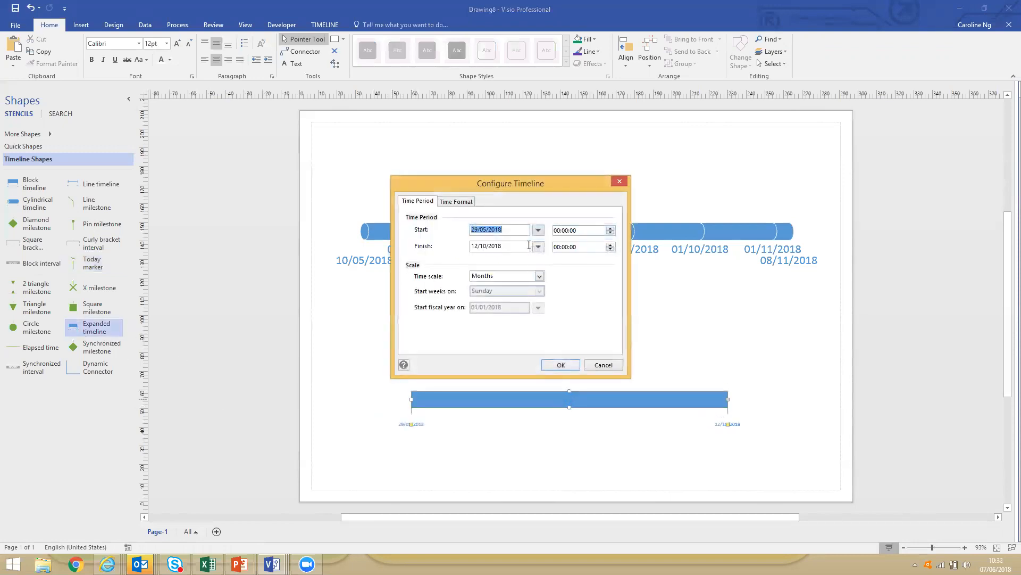
{"action": "left_click", "coordinate": [539, 230]}
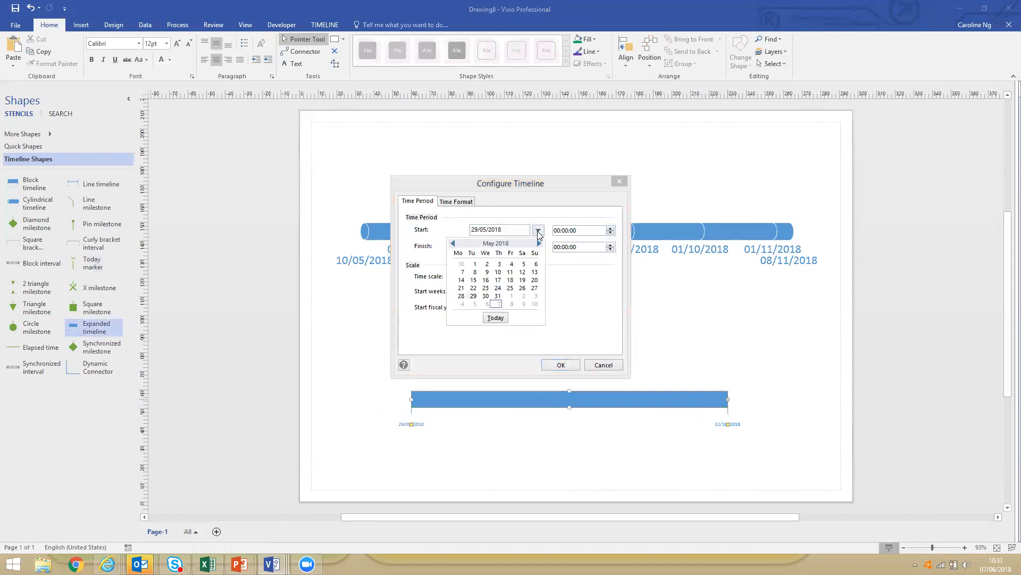
{"action": "left_click", "coordinate": [509, 295]}
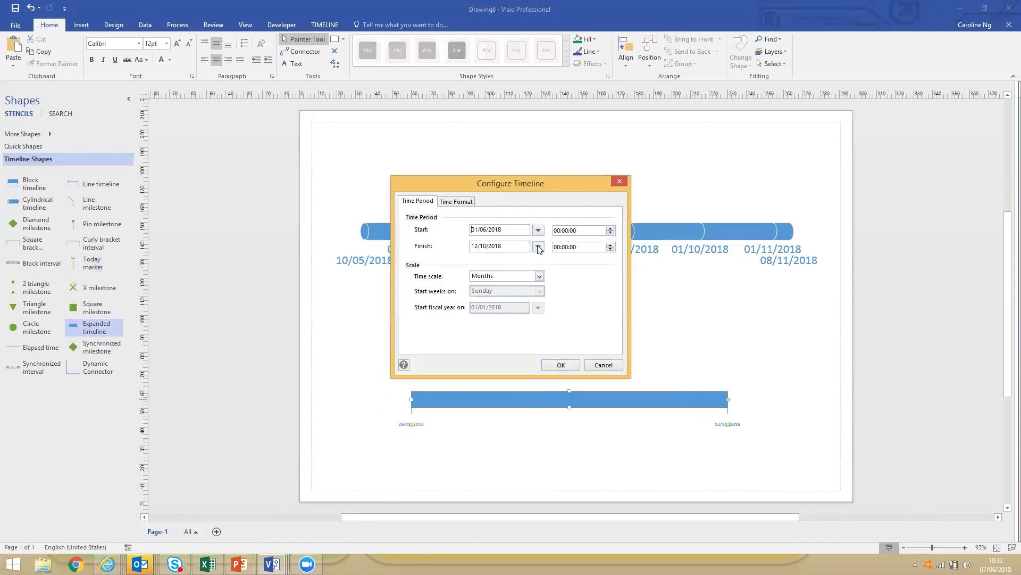
{"action": "left_click", "coordinate": [538, 247]}
{"action": "left_click", "coordinate": [452, 260]}
{"action": "left_click", "coordinate": [453, 259]}
{"action": "left_click", "coordinate": [452, 259]}
{"action": "left_click", "coordinate": [452, 259]}
{"action": "left_click", "coordinate": [522, 312]}
{"action": "left_click", "coordinate": [561, 364]}
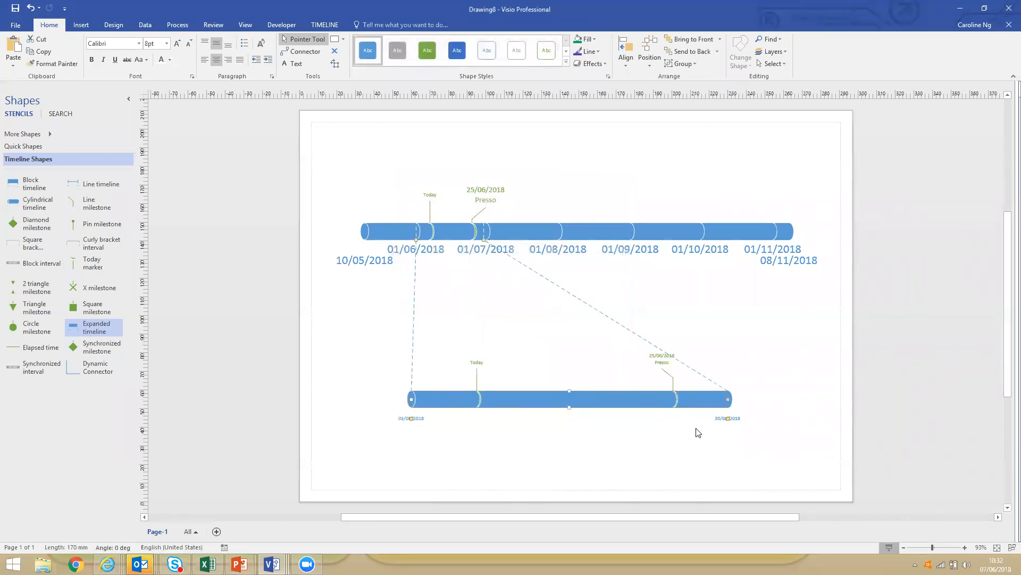
{"action": "left_click_drag", "start_coordinate": [631, 400], "coordinate": [602, 401]}
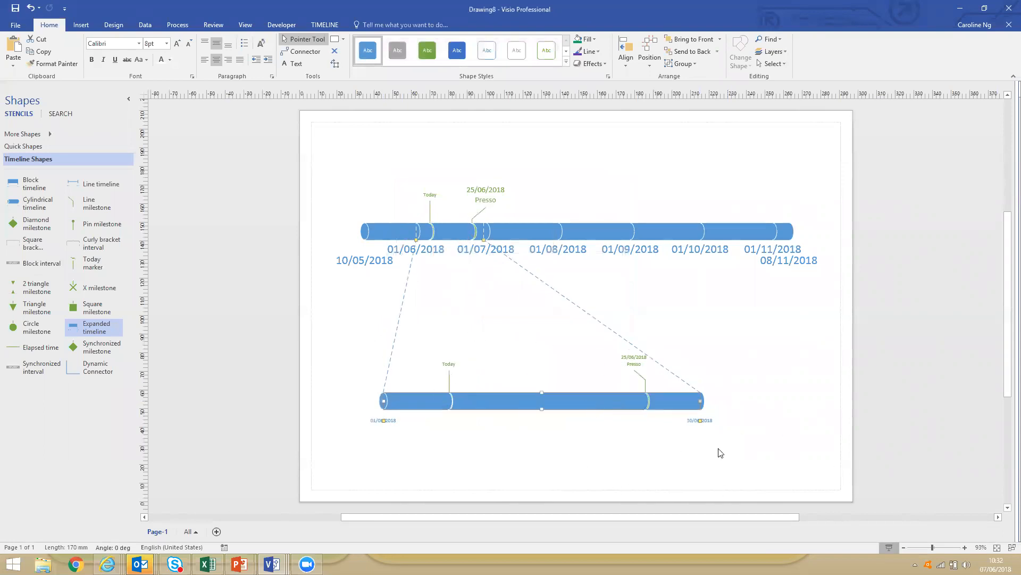
Move the Presso milestone to an earlier date on the expanded timeline, and return it to 25/06/2018 on the main timeline.
{"action": "left_click", "coordinate": [646, 399]}
{"action": "left_click_drag", "start_coordinate": [647, 398], "coordinate": [569, 399]}
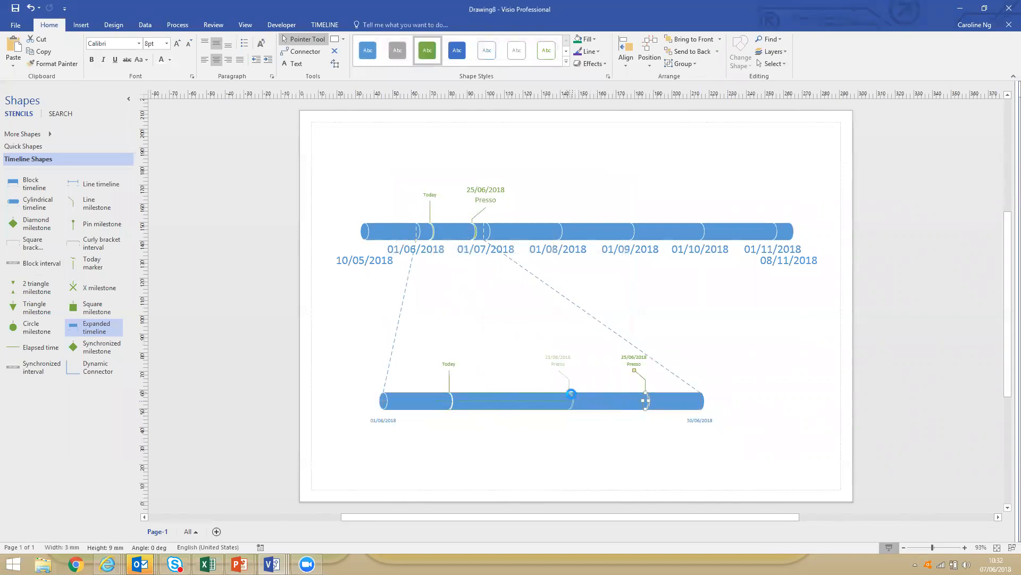
{"action": "left_click_drag", "start_coordinate": [463, 232], "coordinate": [478, 230]}
Add a Block interval from 12/06/2018 to 18/06/2018 to the middle of the expanded timeline, keeping the default description.
{"action": "left_click_drag", "start_coordinate": [18, 263], "coordinate": [545, 400]}
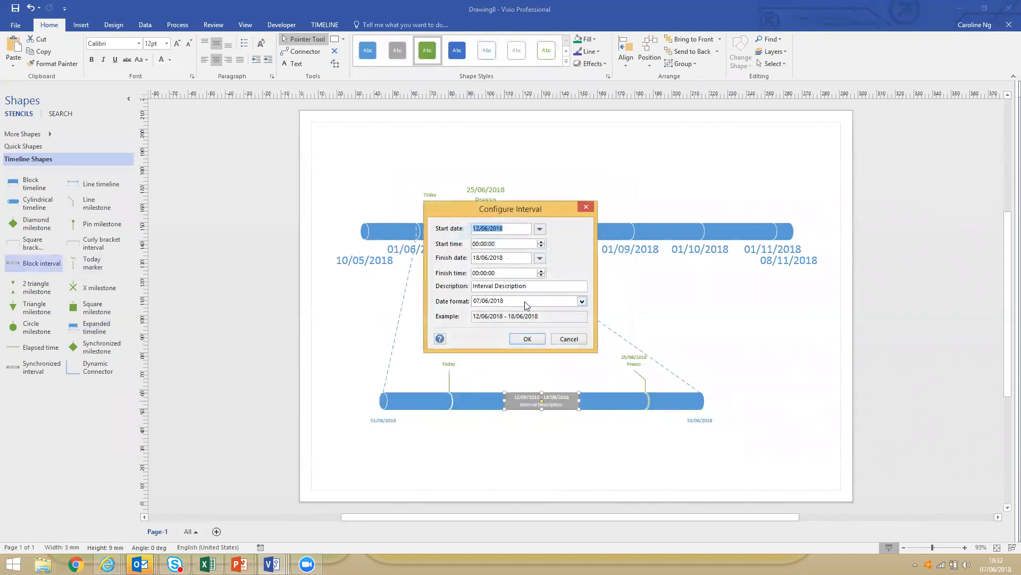
{"action": "left_click", "coordinate": [526, 339]}
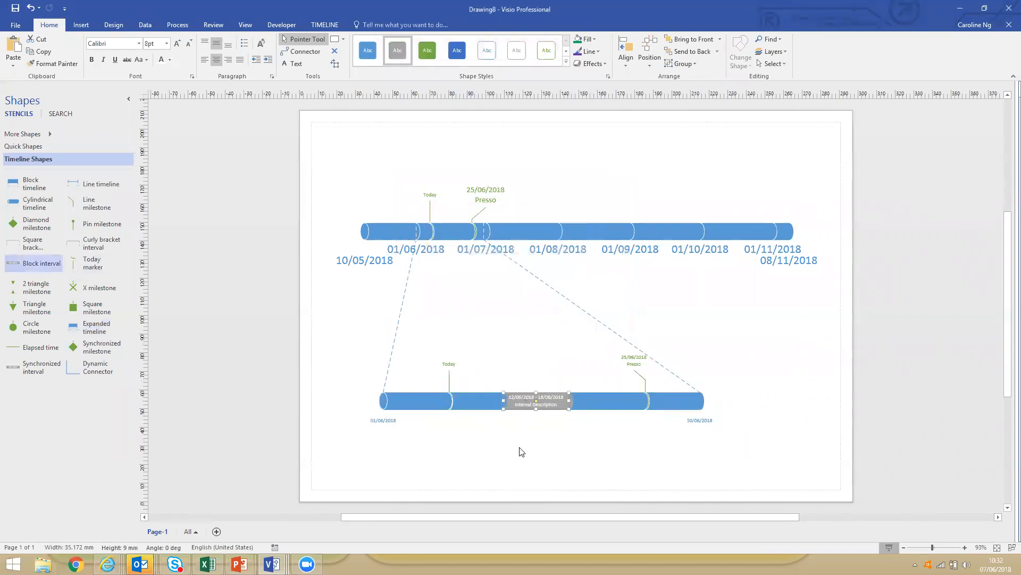
{"action": "left_click", "coordinate": [616, 476]}
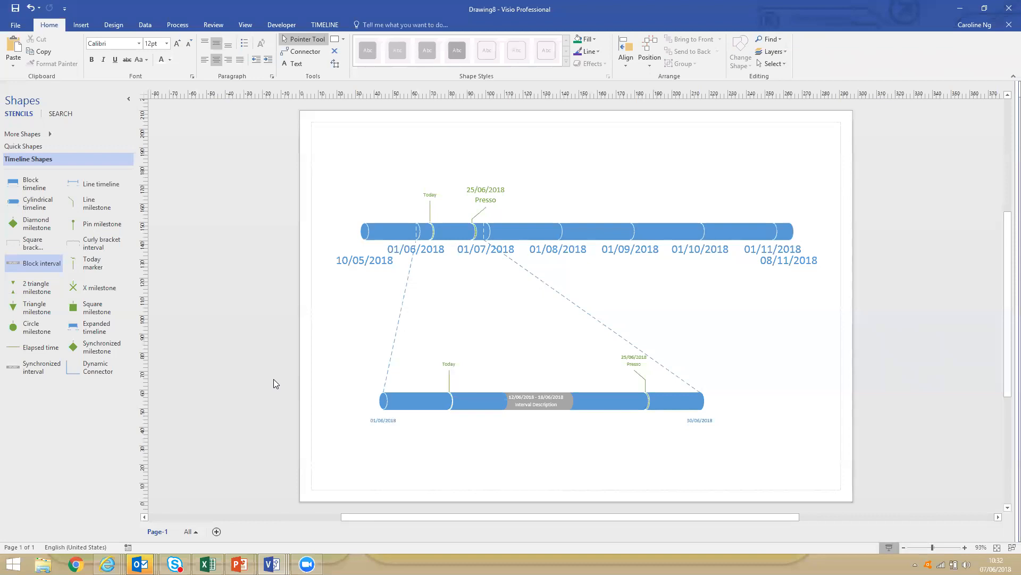
Add a Curly bracket interval from 01/06/2018 to 24/07/2018 on the main timeline and raise its bracket above the milestone labels.
{"action": "left_click_drag", "start_coordinate": [78, 243], "coordinate": [454, 212]}
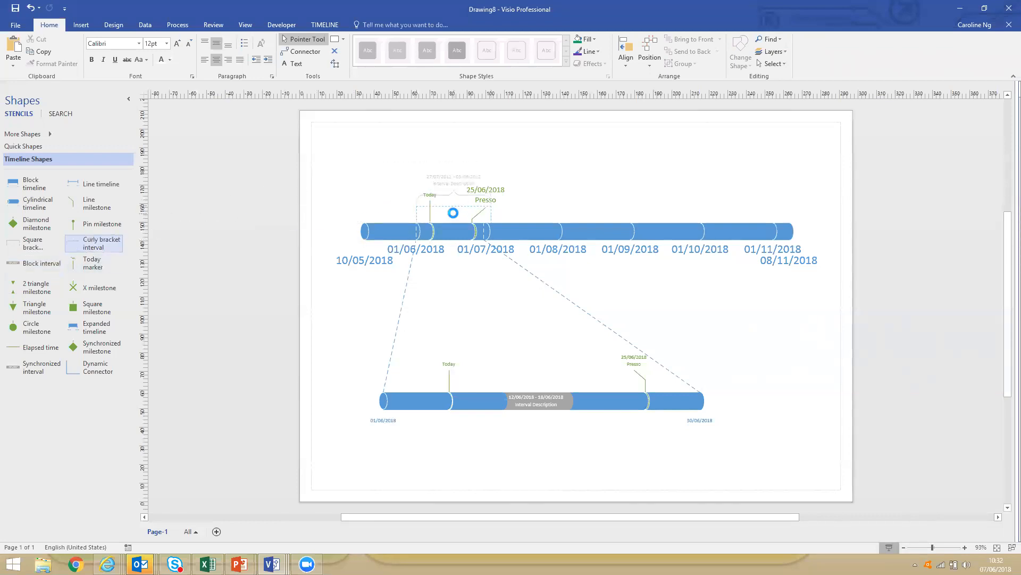
{"action": "left_click", "coordinate": [528, 339]}
{"action": "left_click_drag", "start_coordinate": [489, 232], "coordinate": [540, 231]}
{"action": "left_click_drag", "start_coordinate": [478, 207], "coordinate": [478, 157]}
{"action": "left_click_drag", "start_coordinate": [478, 207], "coordinate": [481, 166]}
{"action": "left_click", "coordinate": [609, 179]}
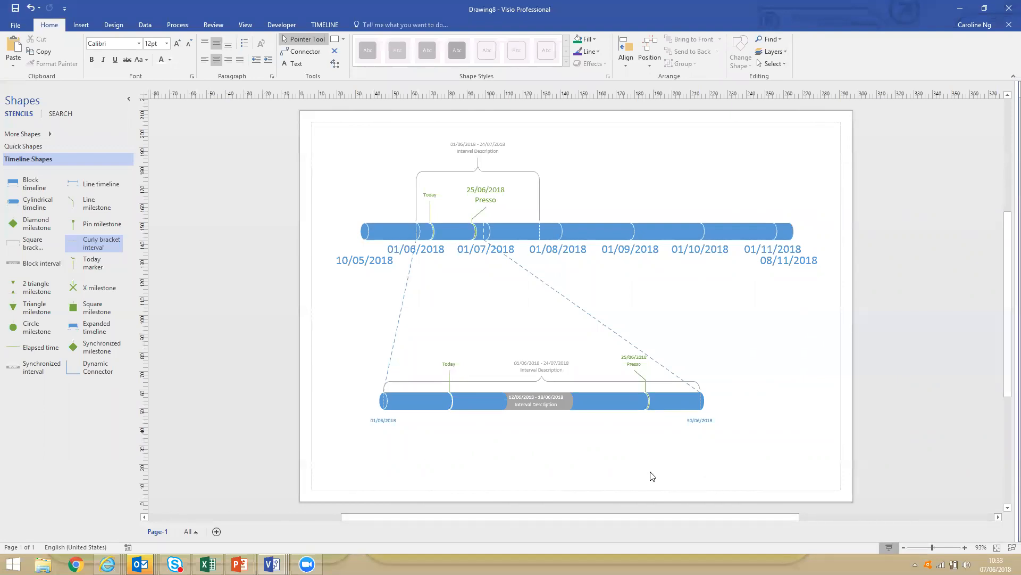
Open the recent drawing BPMN demo.vsdx.
{"action": "left_click", "coordinate": [17, 24]}
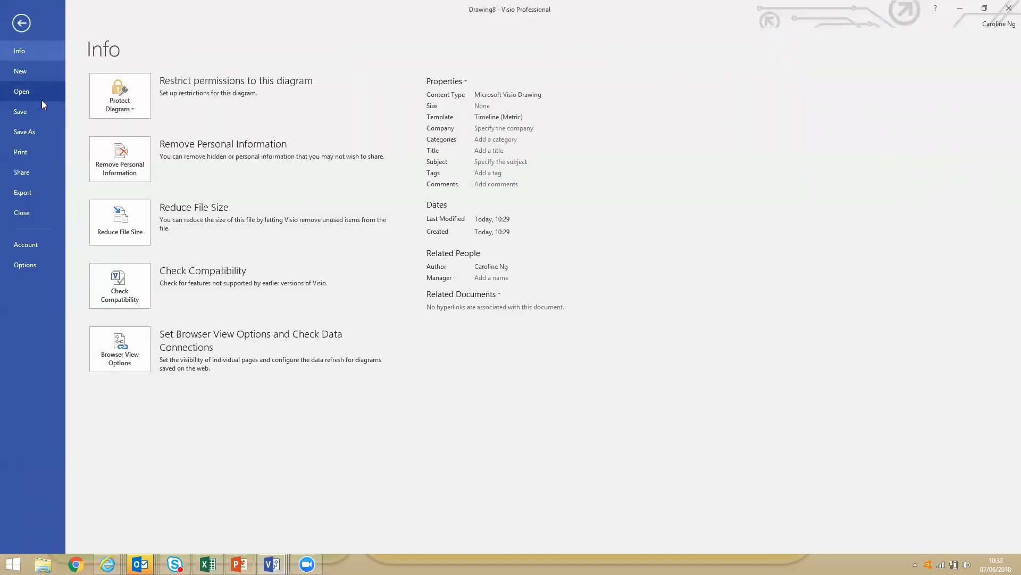
{"action": "left_click", "coordinate": [37, 91]}
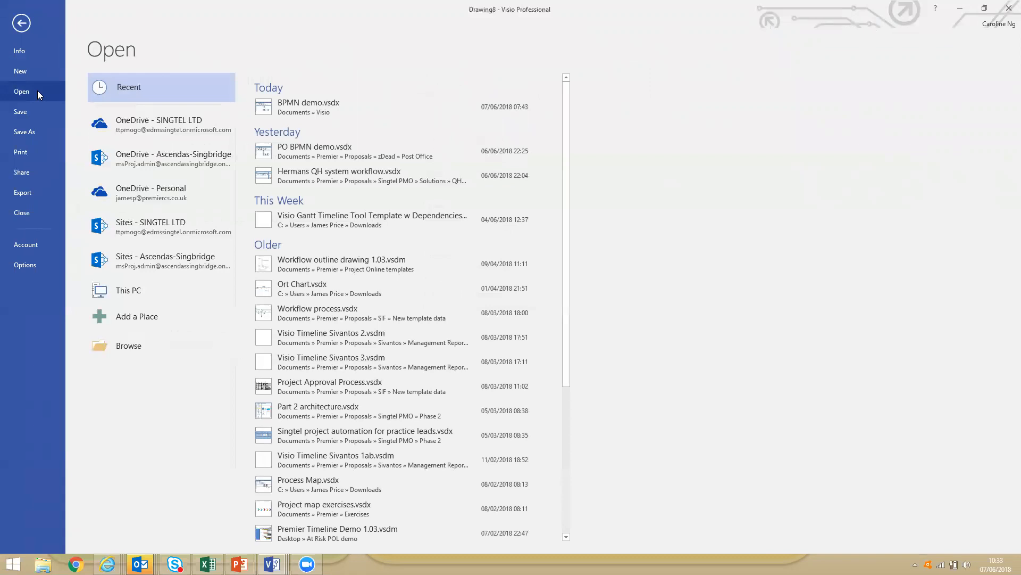
{"action": "left_click", "coordinate": [276, 109]}
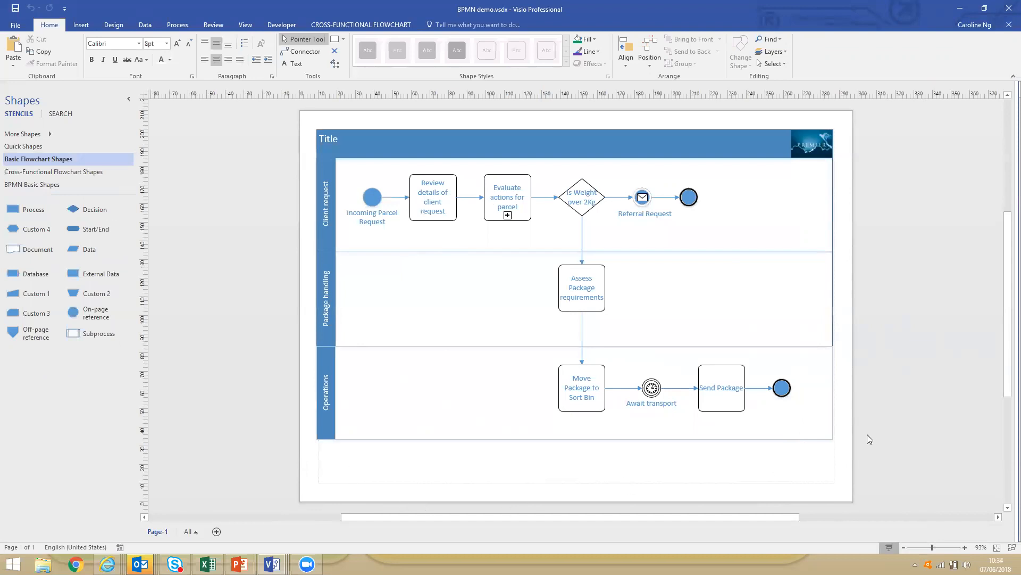
Display the BPMN Basic Shapes stencil and remove the Basic Flowchart Shapes stencil from the open stencils.
{"action": "left_click", "coordinate": [27, 186]}
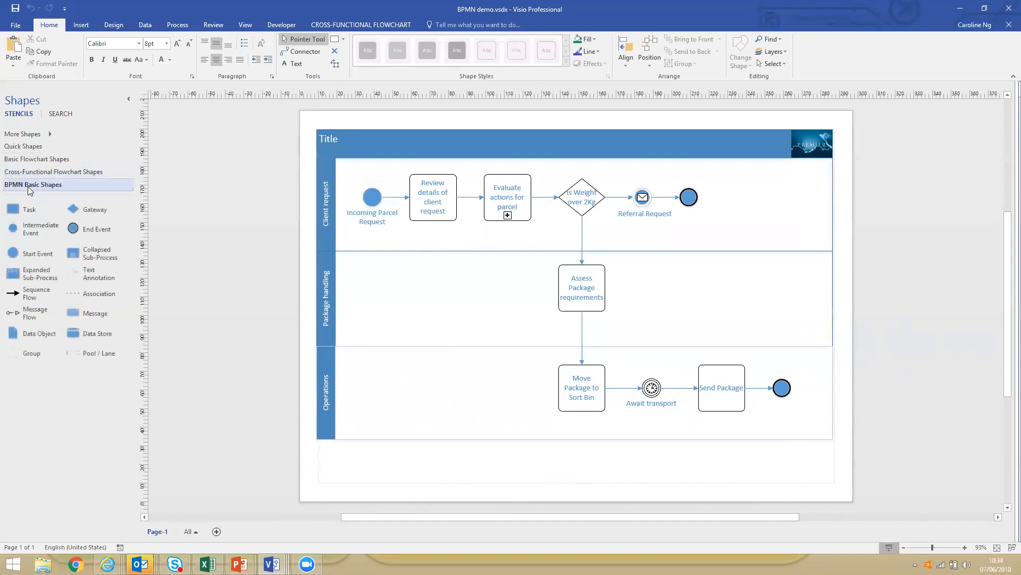
{"action": "left_click", "coordinate": [21, 137]}
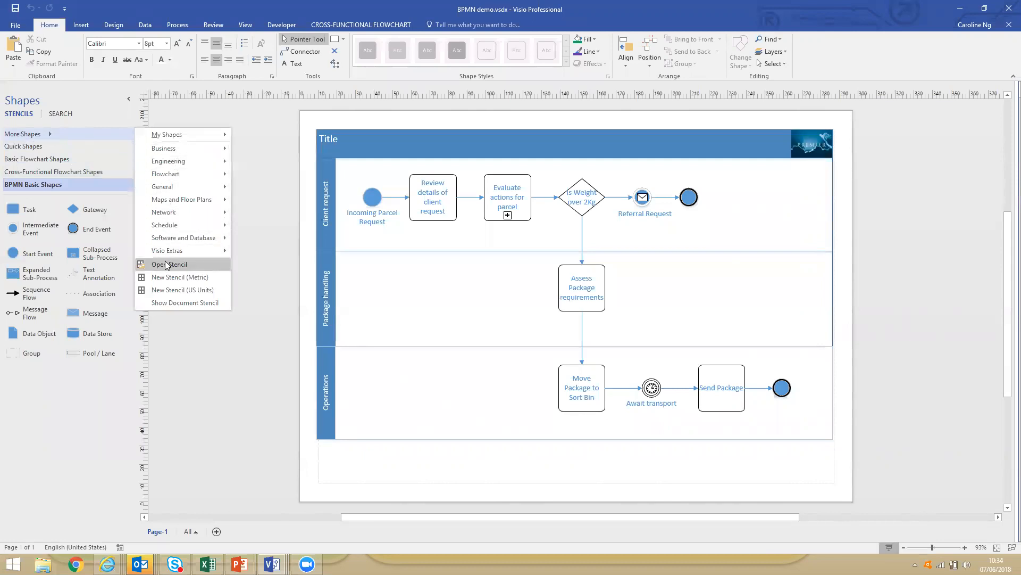
{"action": "mouse_move", "coordinate": [178, 171]}
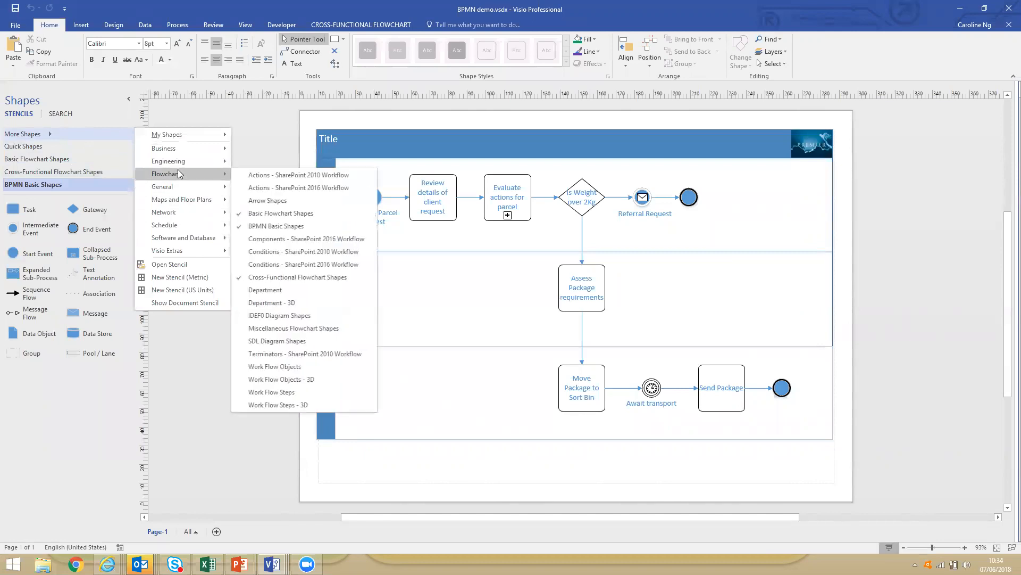
{"action": "left_click", "coordinate": [324, 213]}
{"action": "left_click", "coordinate": [286, 341]}
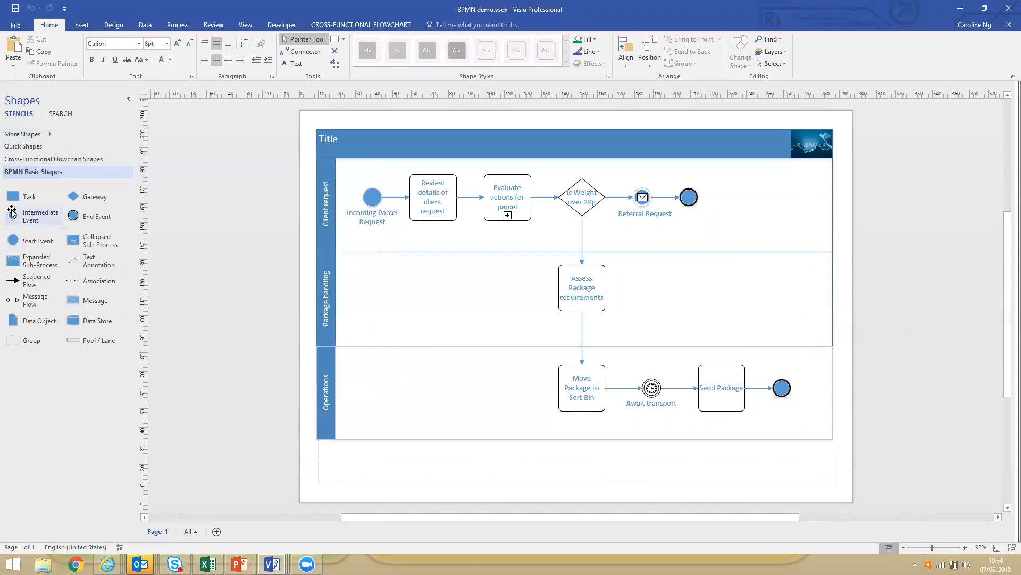
Add a BPMN Task shape to the Package handling lane, well to the left of Assess Package requirements.
{"action": "left_click_drag", "start_coordinate": [13, 196], "coordinate": [418, 304]}
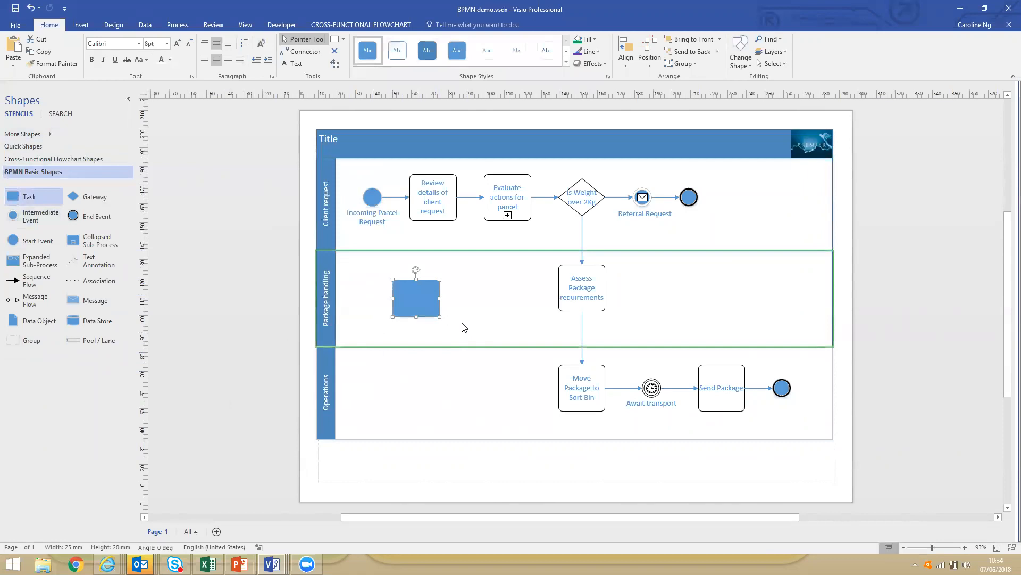
{"action": "left_click_drag", "start_coordinate": [371, 270], "coordinate": [483, 340]}
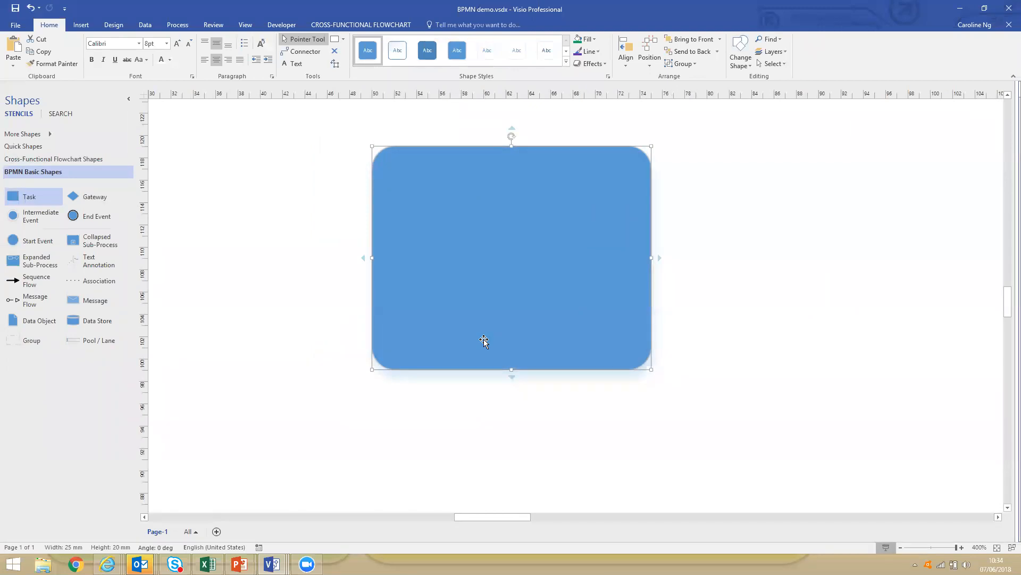
Set the new Task shape's loop behaviour to Standard.
{"action": "right_click", "coordinate": [531, 293]}
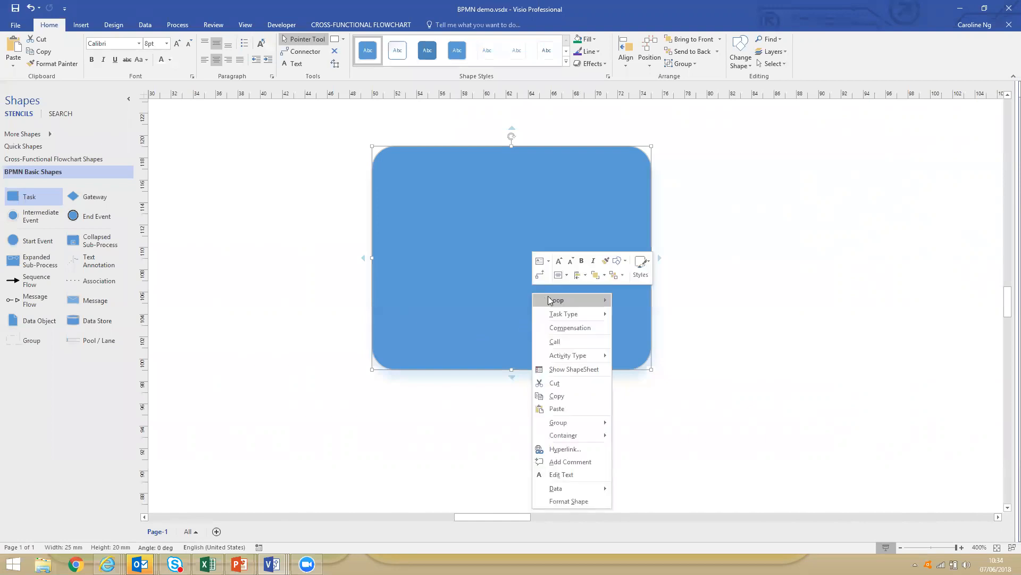
{"action": "mouse_move", "coordinate": [554, 299]}
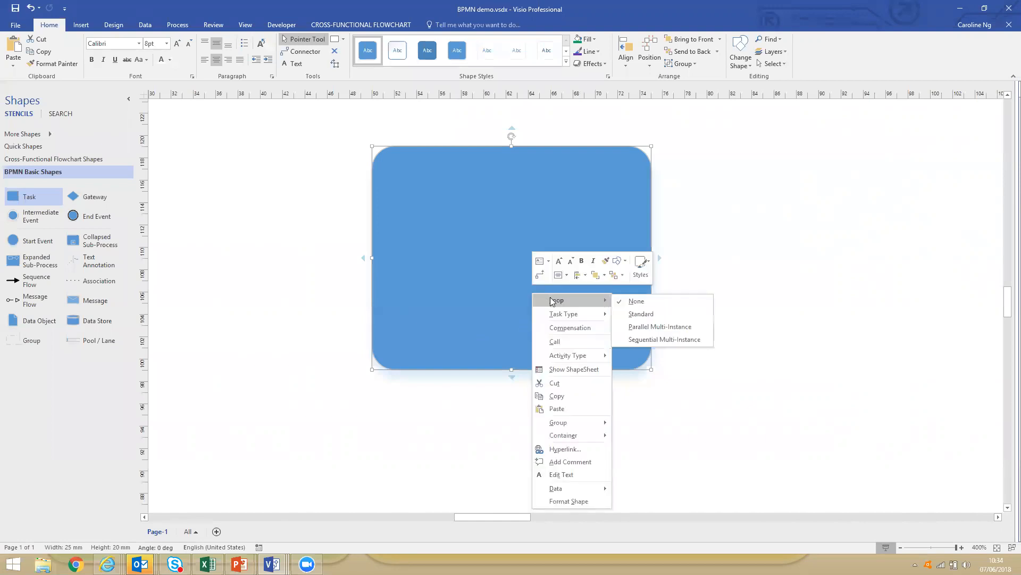
{"action": "left_click", "coordinate": [634, 314]}
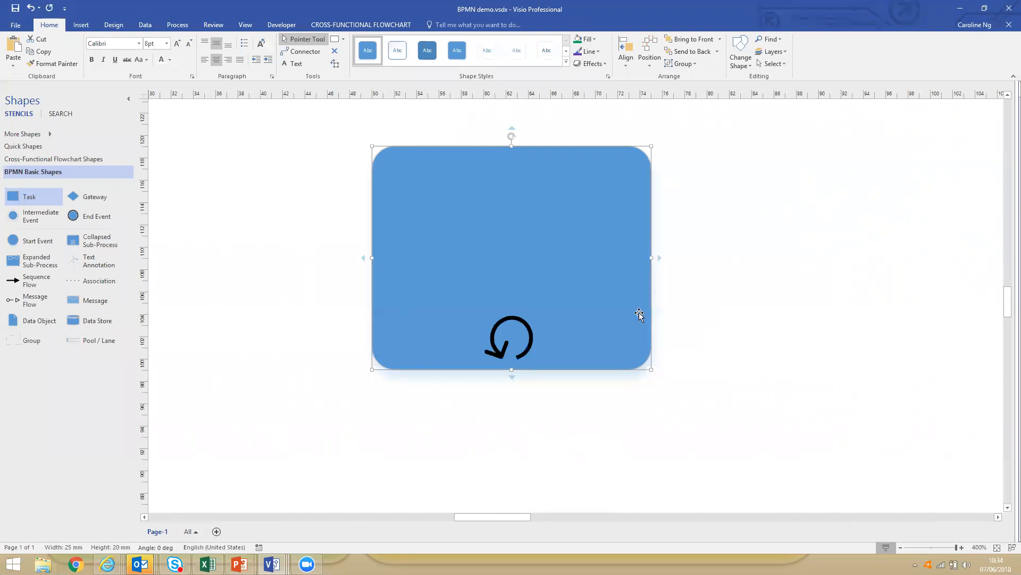
Assign the Service task type to the Task shape, and switch it to Receive.
{"action": "right_click", "coordinate": [551, 254]}
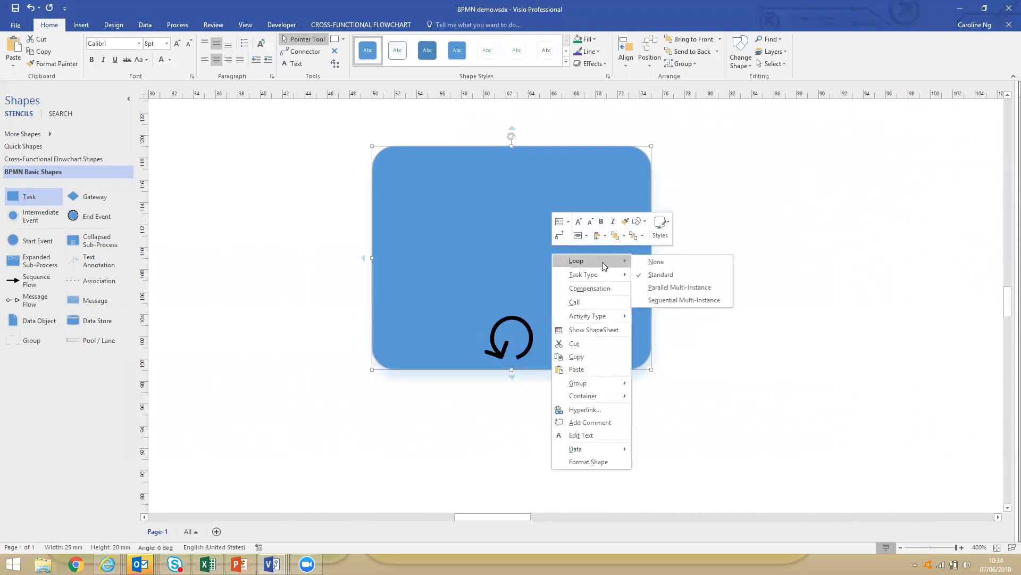
{"action": "mouse_move", "coordinate": [599, 276]}
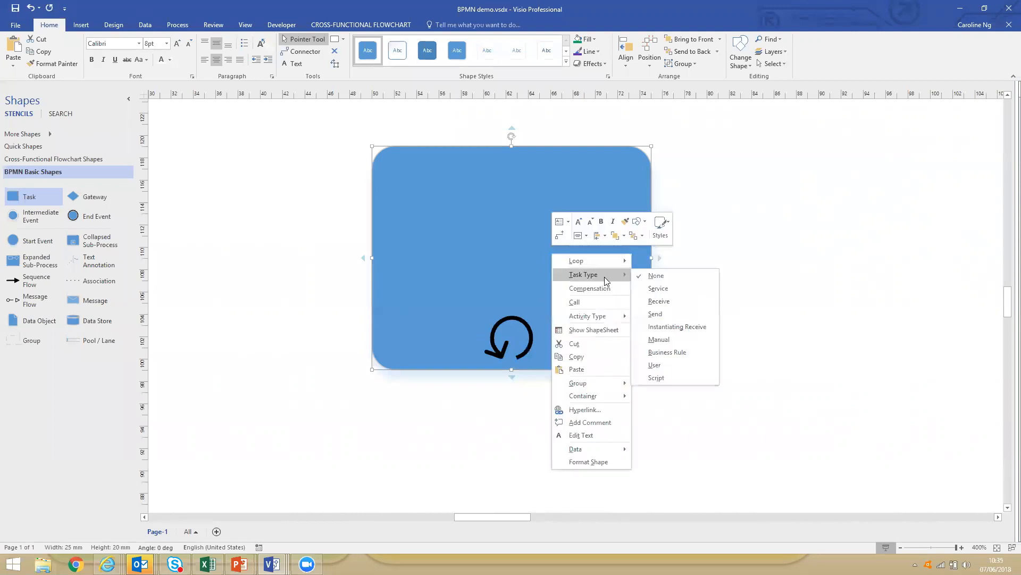
{"action": "left_click", "coordinate": [652, 290]}
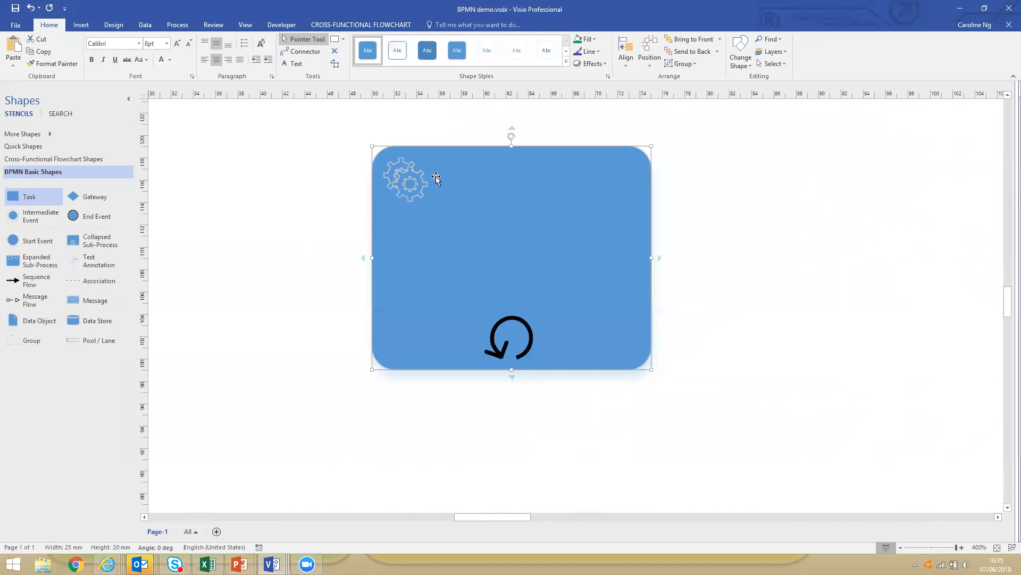
{"action": "right_click", "coordinate": [668, 282]}
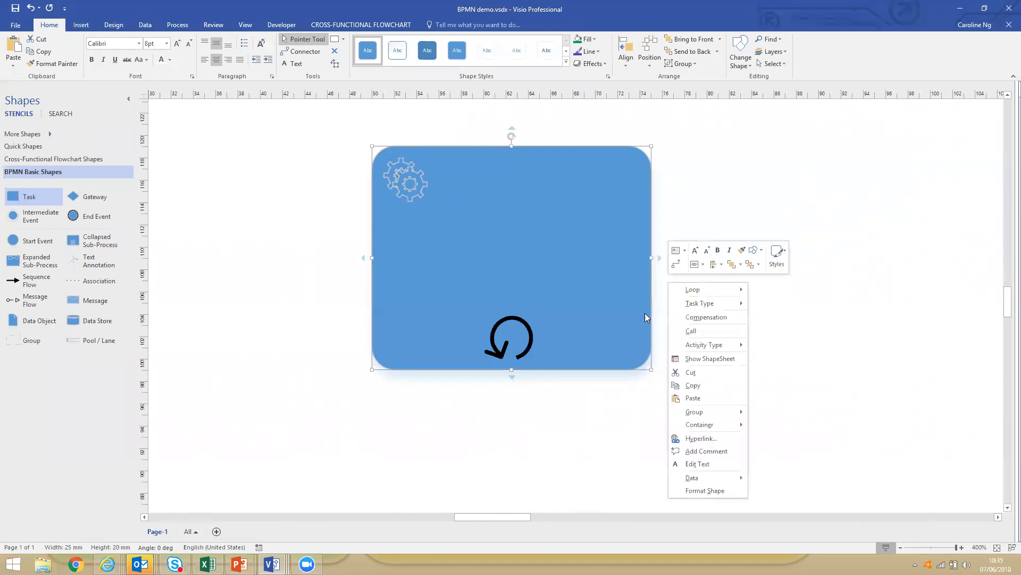
{"action": "mouse_move", "coordinate": [692, 308]}
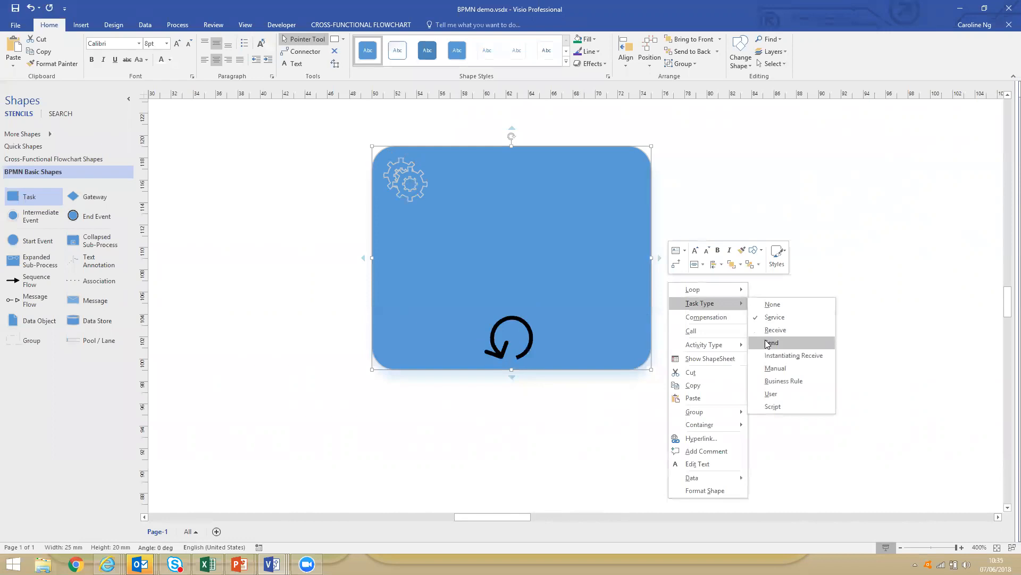
{"action": "left_click", "coordinate": [777, 330]}
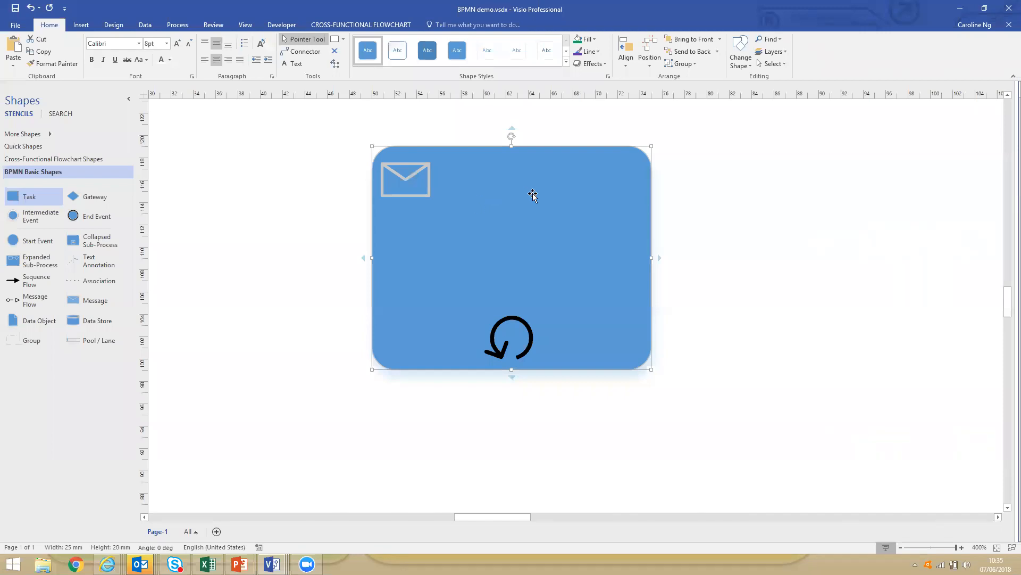
Show the Task's shape data, look over its documentation and loop fields, and change its TaskType to Script.
{"action": "left_click", "coordinate": [146, 26]}
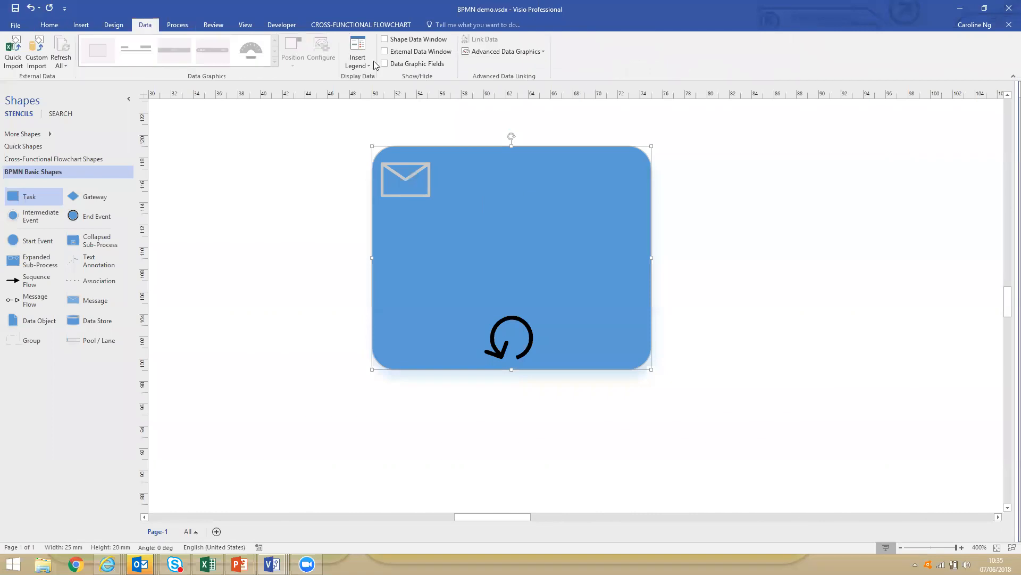
{"action": "left_click", "coordinate": [385, 40]}
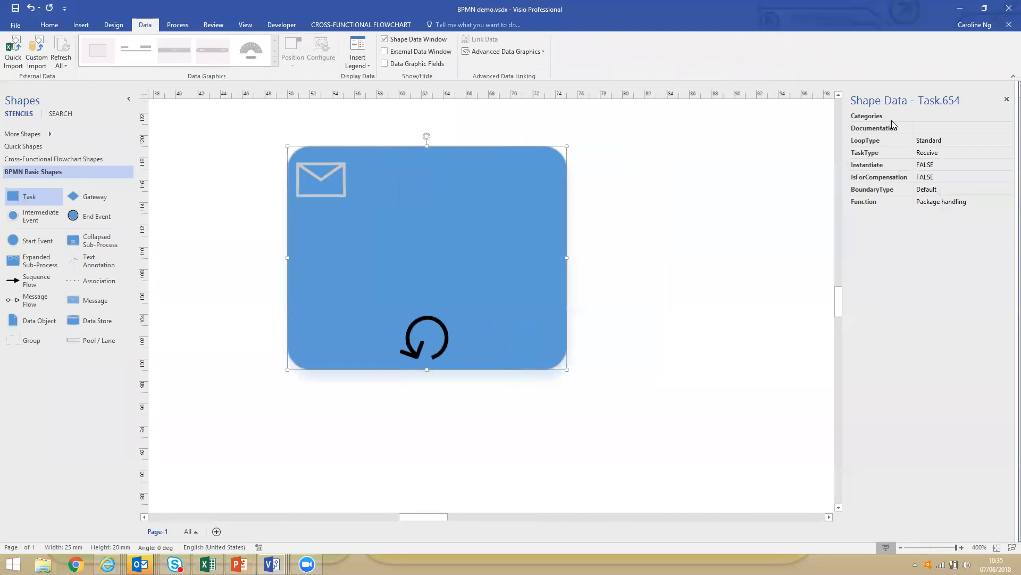
{"action": "left_click", "coordinate": [931, 129]}
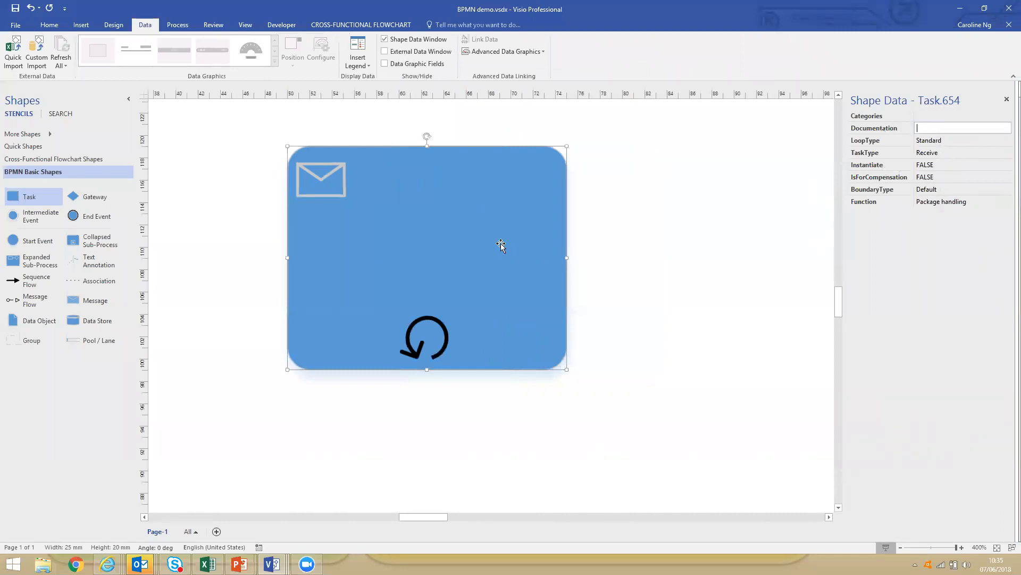
{"action": "left_click", "coordinate": [958, 145]}
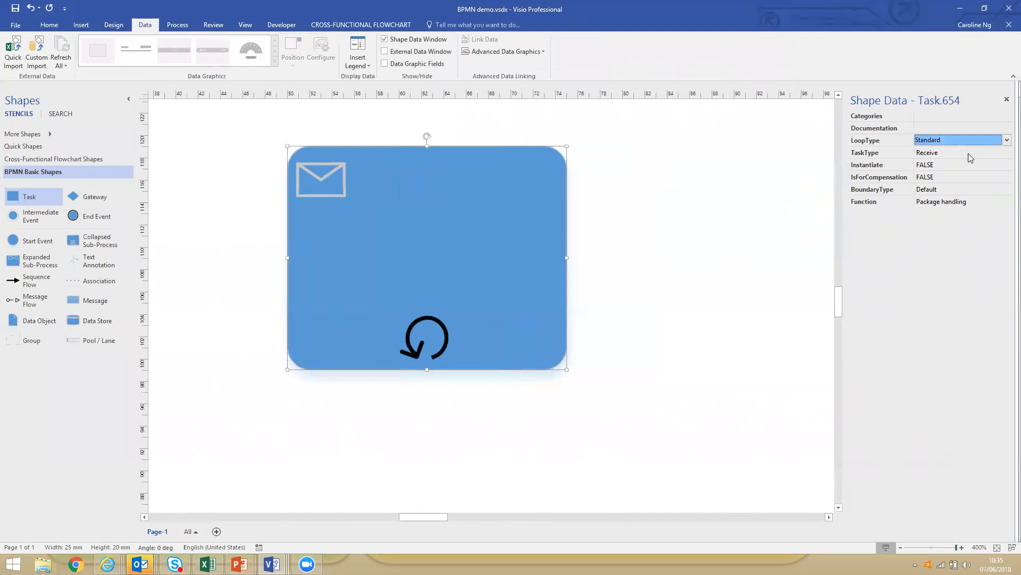
{"action": "left_click", "coordinate": [968, 153]}
{"action": "left_click", "coordinate": [1006, 152]}
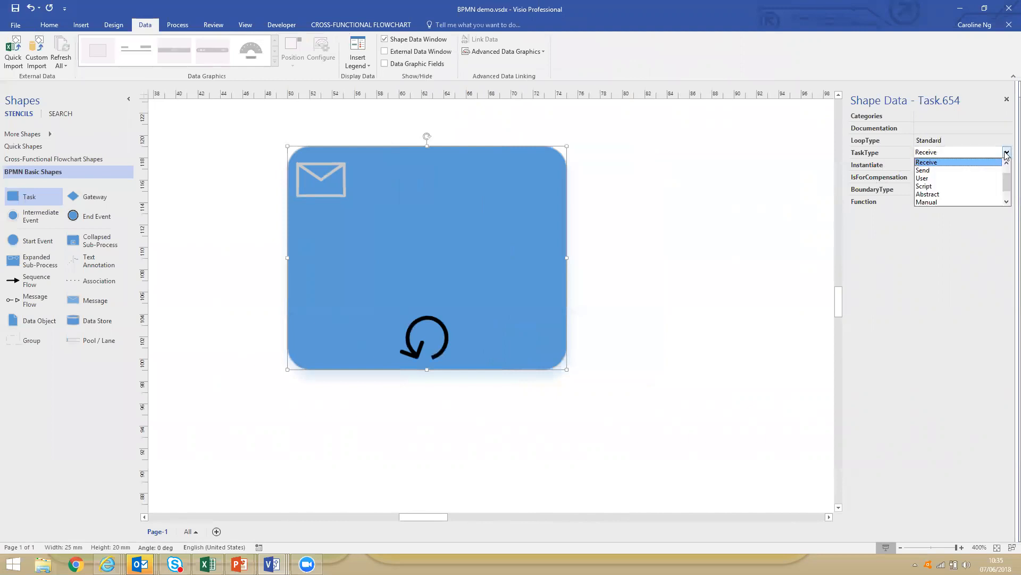
{"action": "left_click", "coordinate": [973, 188]}
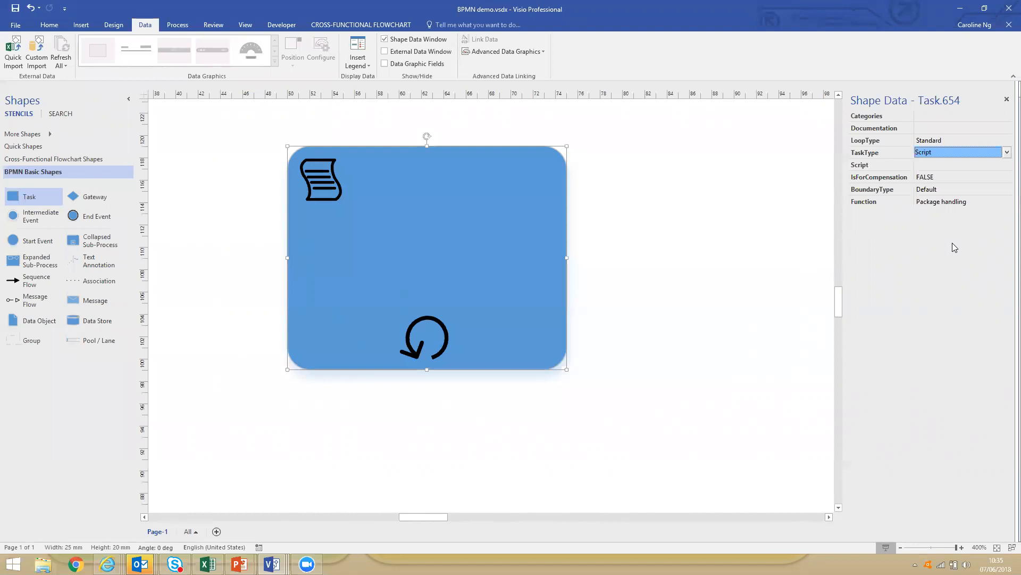
Close the shape data display and delete the sample Task shape from the Package handling lane.
{"action": "left_click", "coordinate": [1006, 99]}
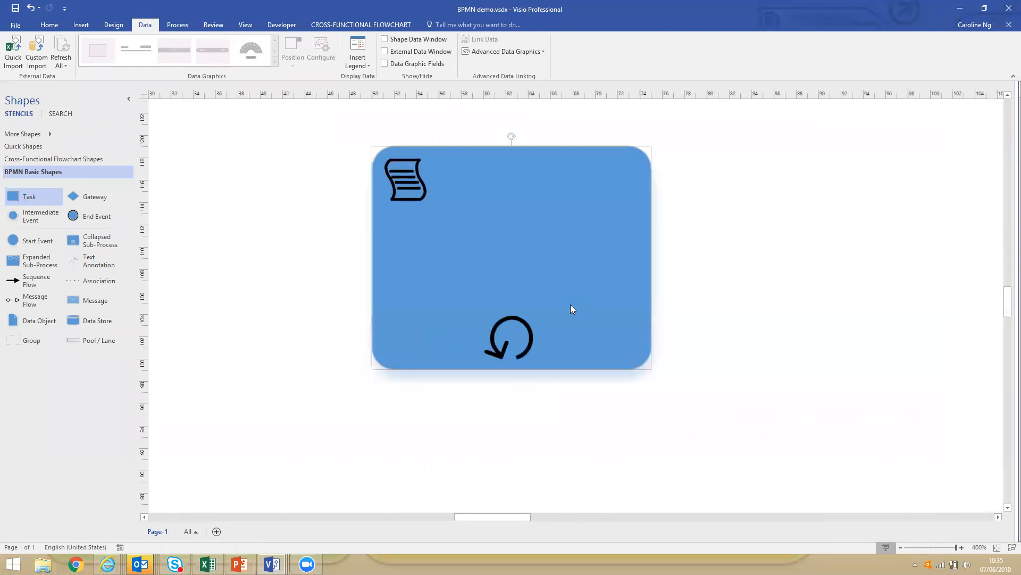
{"action": "key", "text": "Delete"}
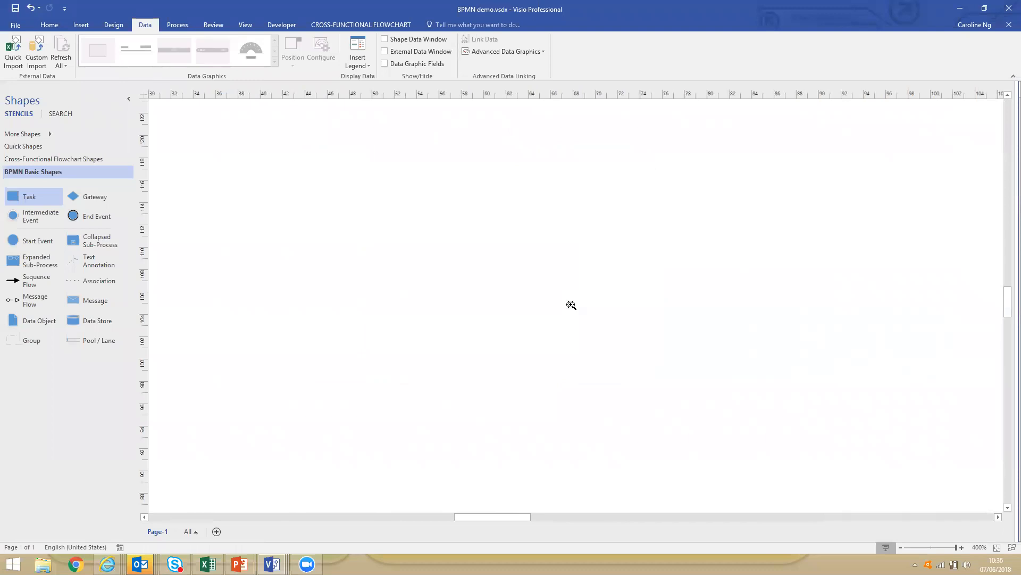
Start a quick data import and choose the PO data.xlsx workbook as its source.
{"action": "key", "text": "ctrl+shift+w"}
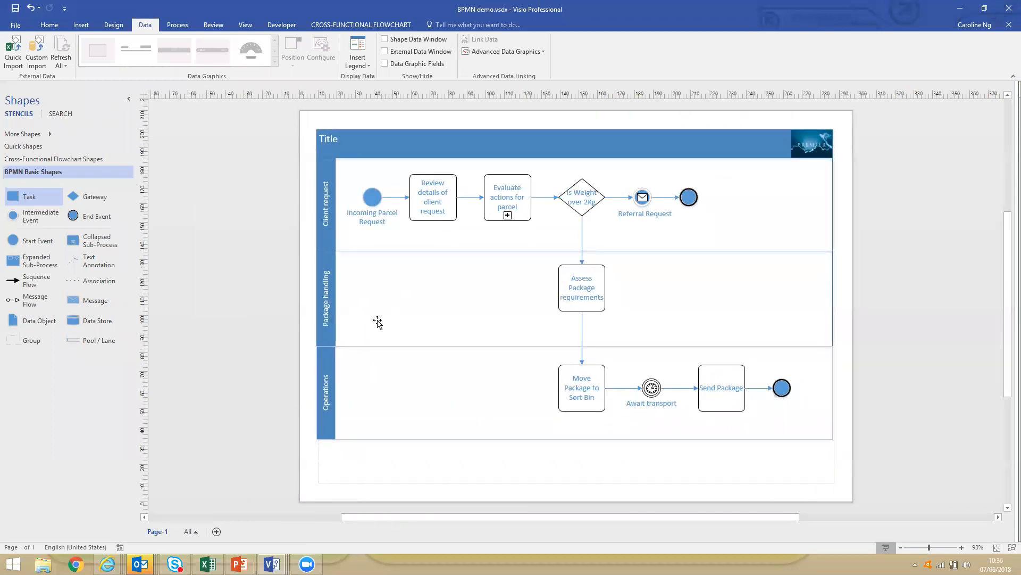
{"action": "left_click", "coordinate": [14, 51]}
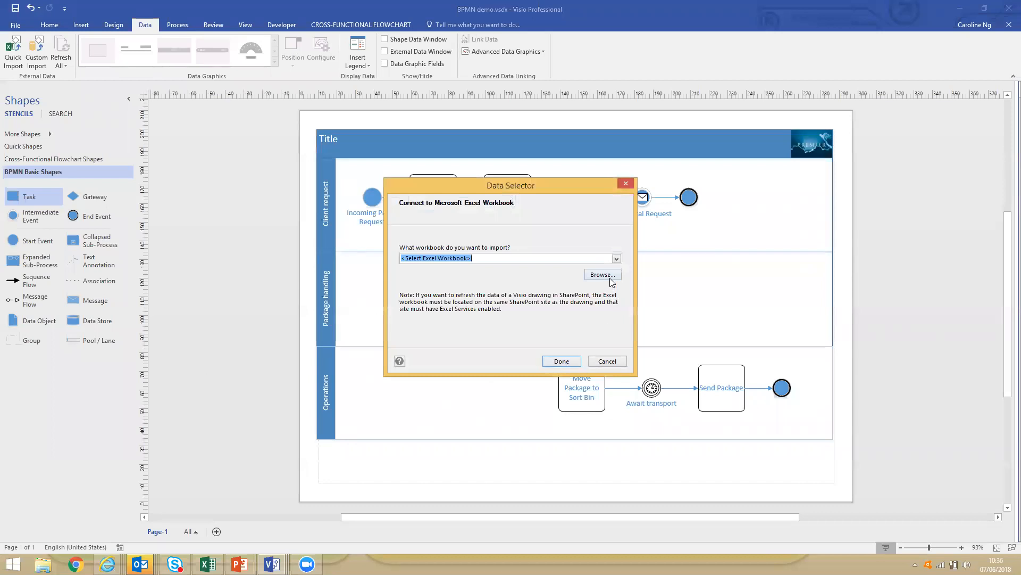
{"action": "left_click", "coordinate": [616, 259]}
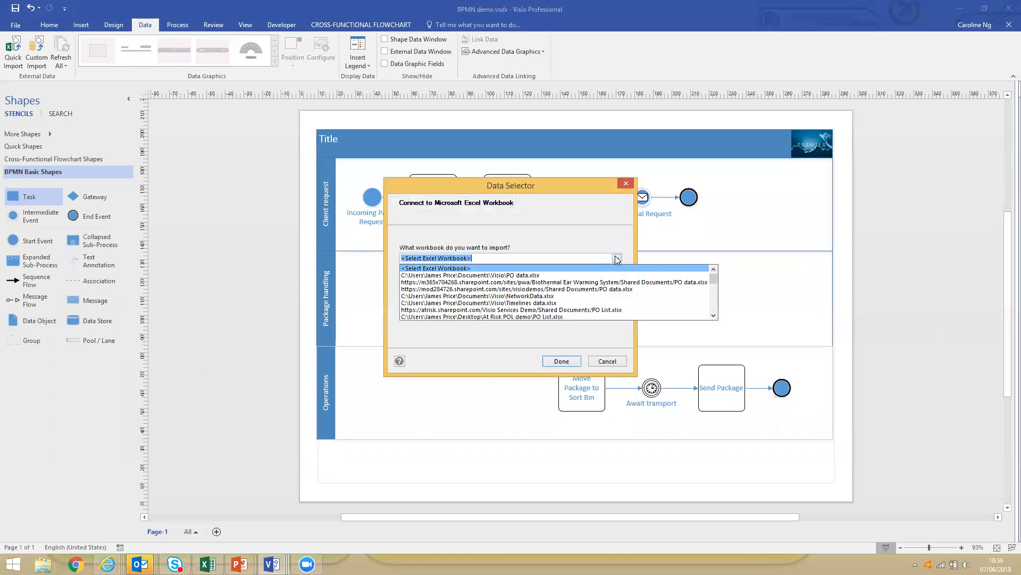
{"action": "left_click", "coordinate": [617, 259]}
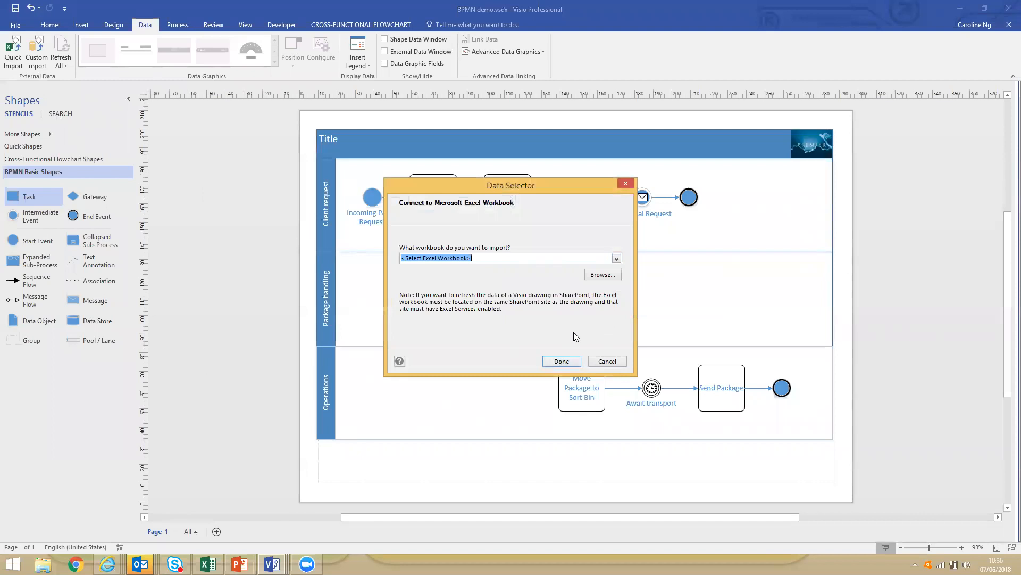
{"action": "left_click", "coordinate": [617, 259]}
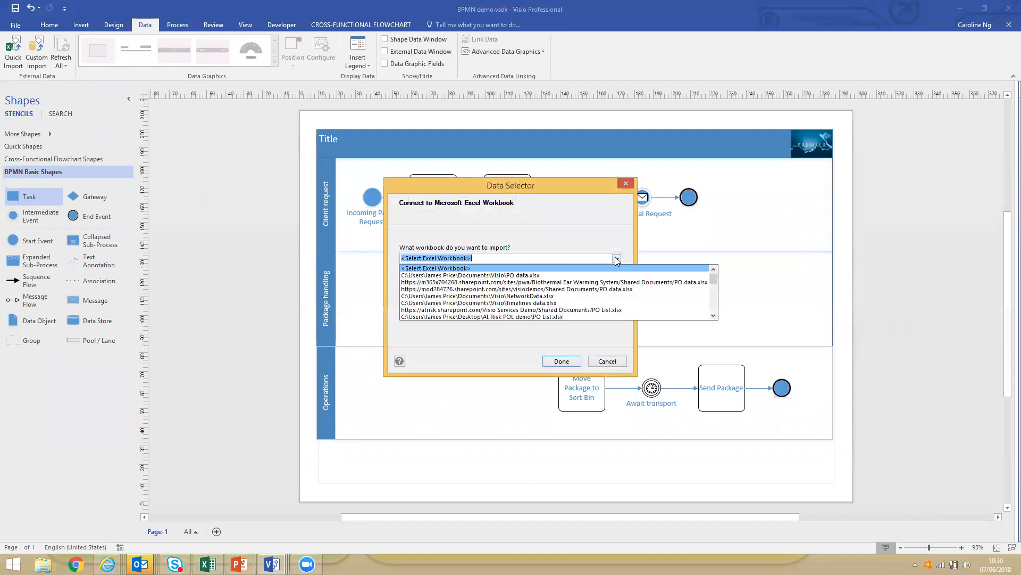
{"action": "left_click", "coordinate": [567, 276]}
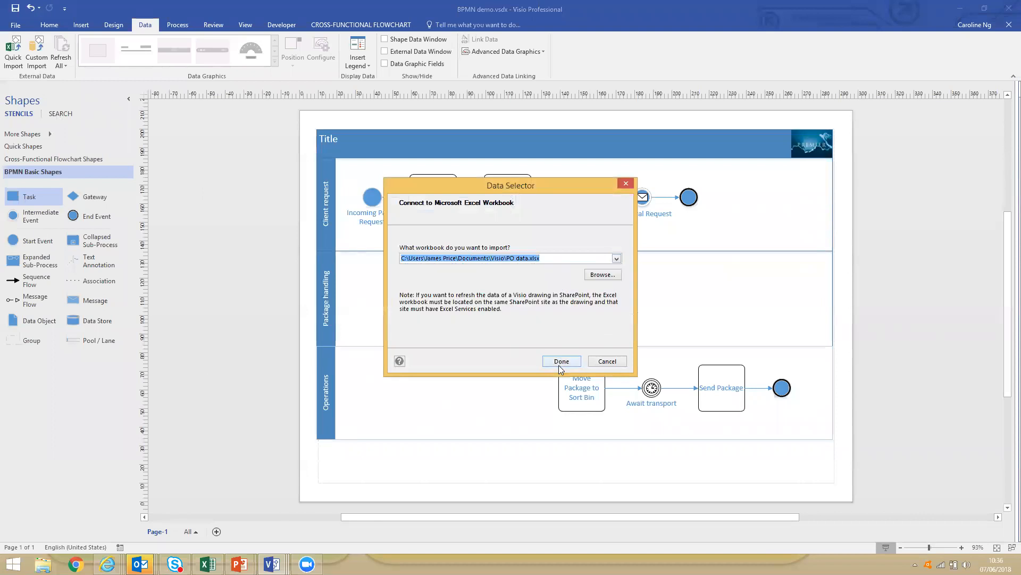
{"action": "left_click", "coordinate": [559, 362]}
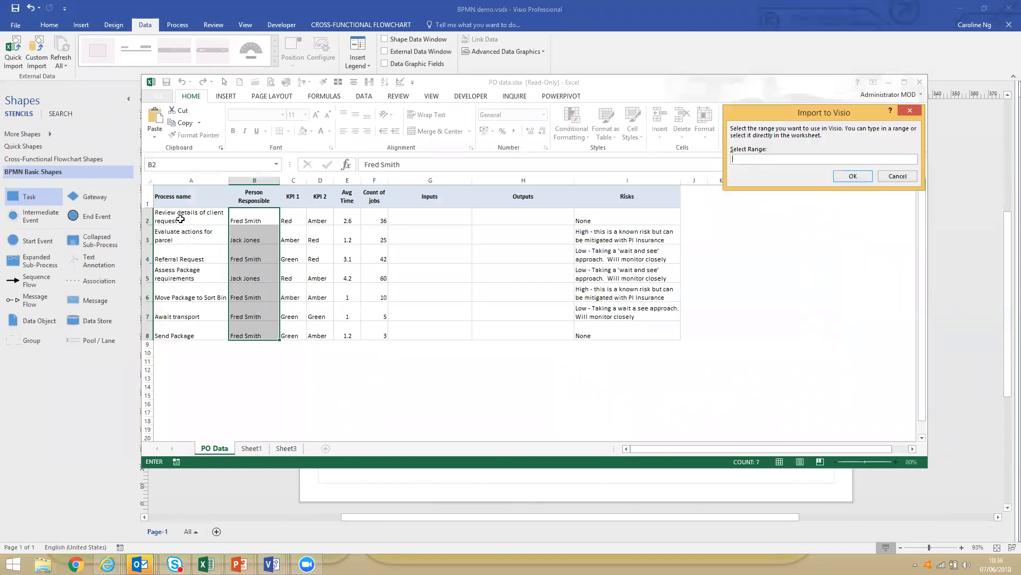
Import the range A1:I8 of the PO Data sheet and finish linking it to the diagram shapes.
{"action": "left_click_drag", "start_coordinate": [161, 201], "coordinate": [623, 330]}
{"action": "left_click", "coordinate": [853, 175]}
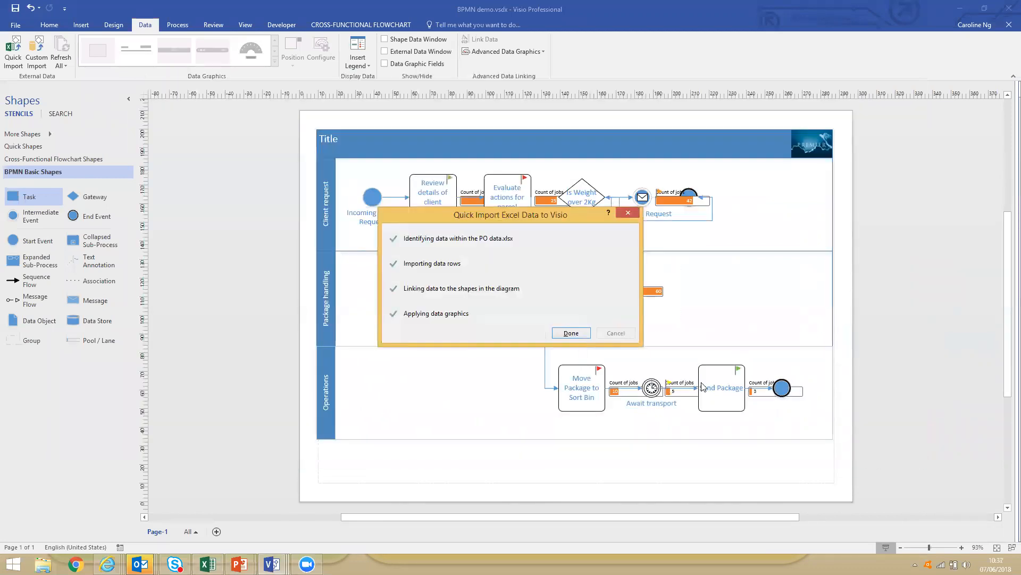
{"action": "left_click", "coordinate": [571, 333]}
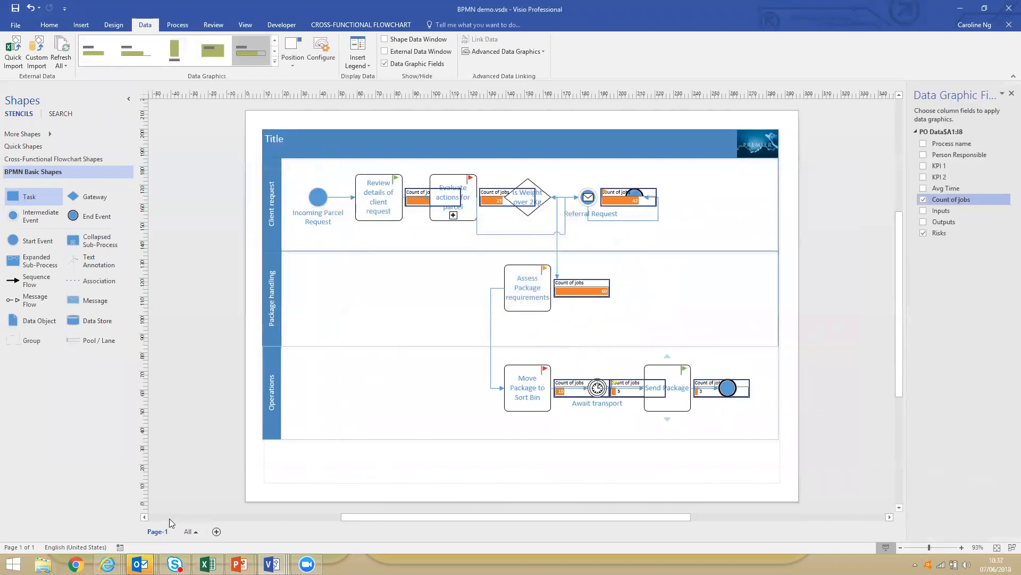
Review the imported rows in the external data table, and remove the Risks and Count of jobs data graphics.
{"action": "left_click", "coordinate": [384, 52]}
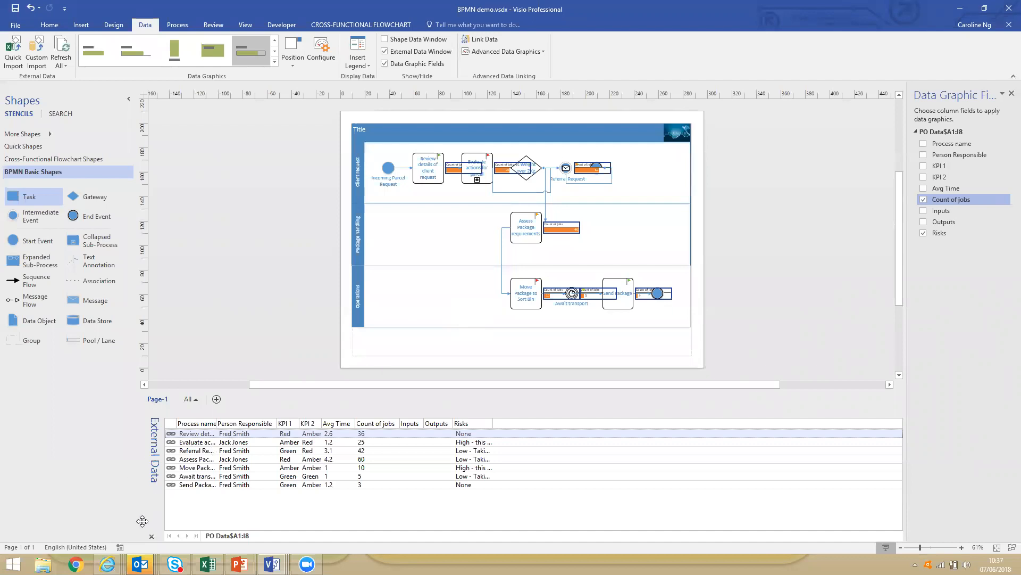
{"action": "left_click", "coordinate": [151, 537]}
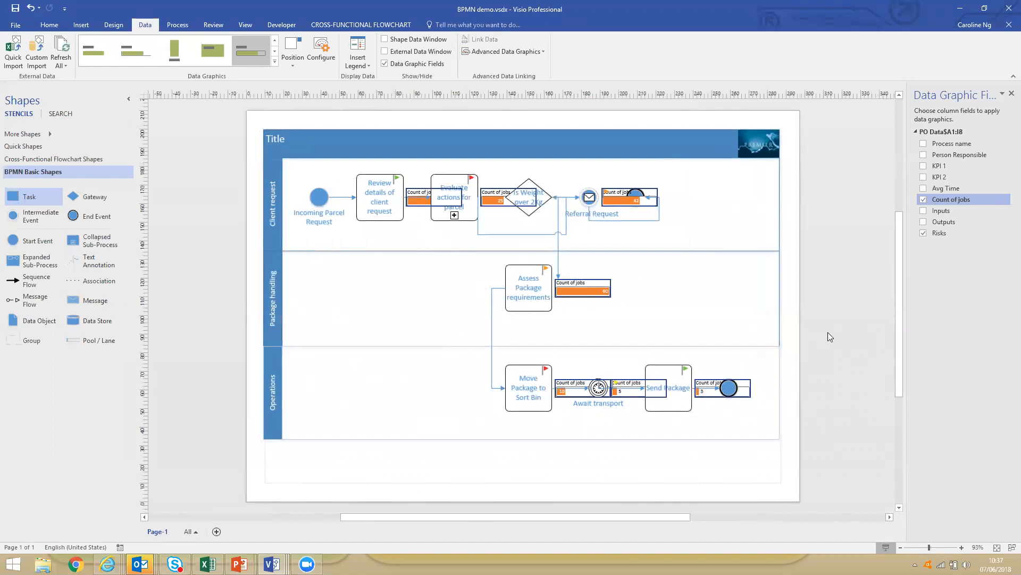
{"action": "left_click", "coordinate": [923, 233]}
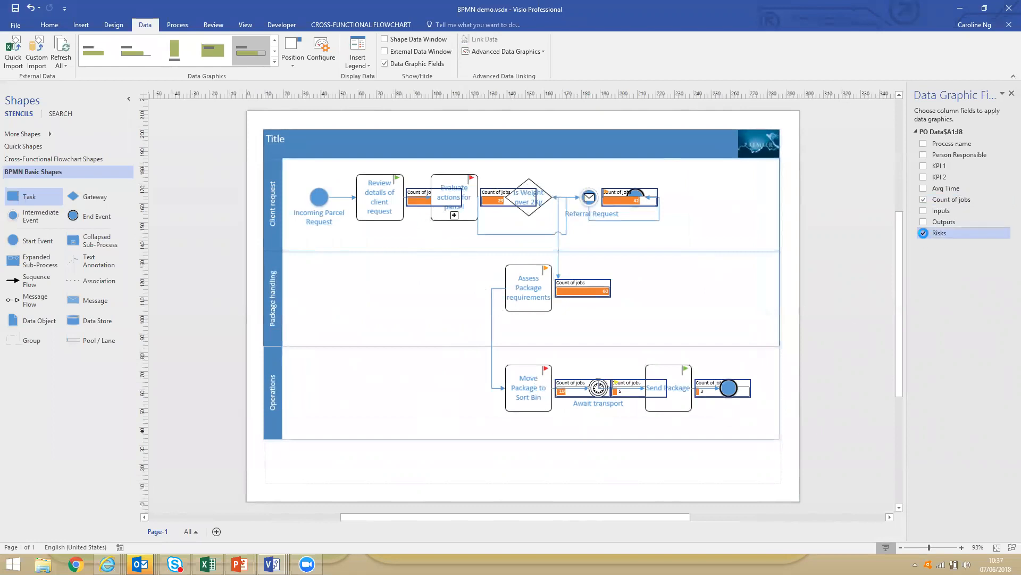
{"action": "left_click", "coordinate": [924, 199]}
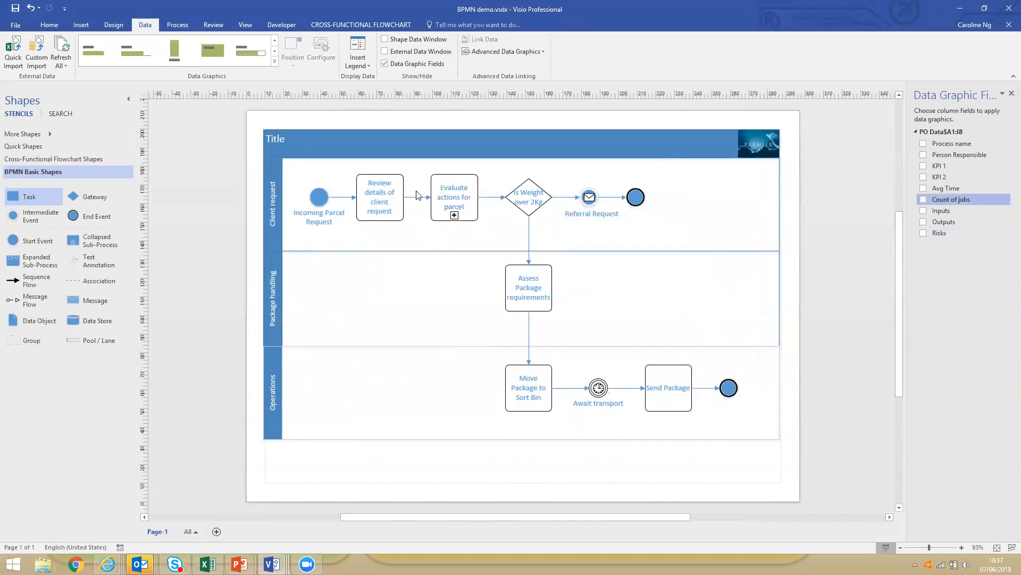
Show the shape data of the Review details of client request task and close the data graphic fields list.
{"action": "left_click", "coordinate": [383, 209]}
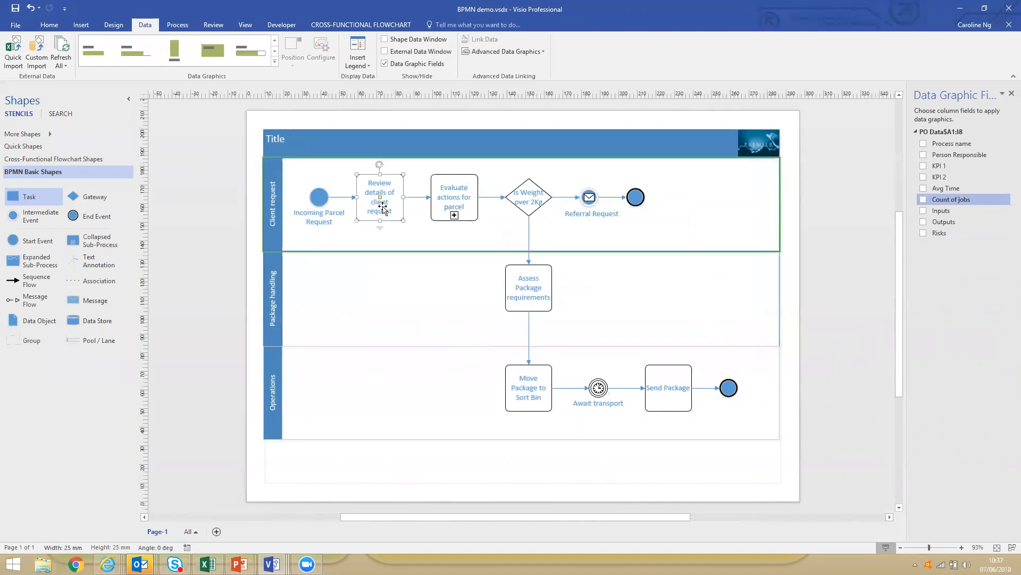
{"action": "left_click", "coordinate": [385, 40]}
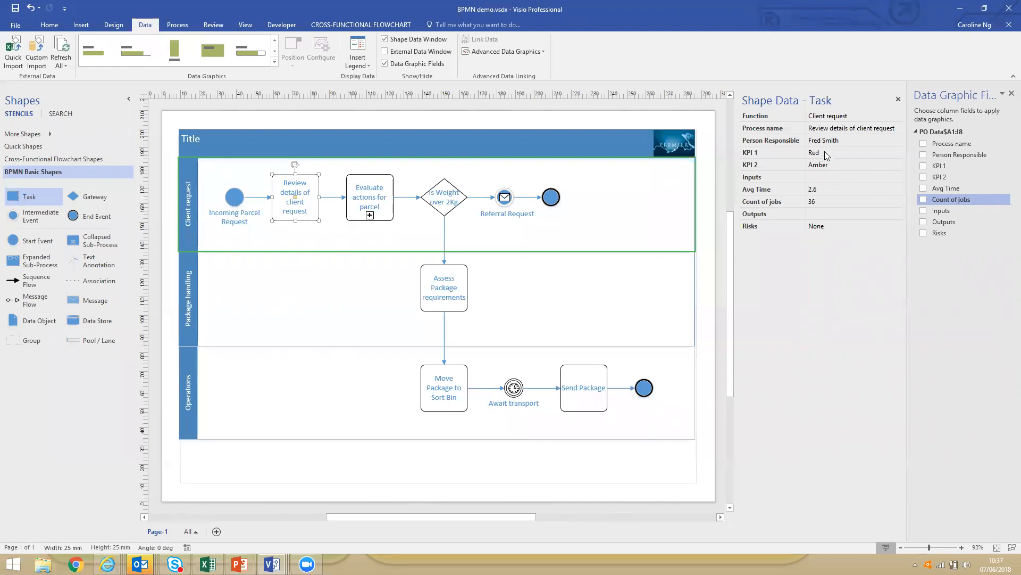
{"action": "left_click", "coordinate": [1012, 93]}
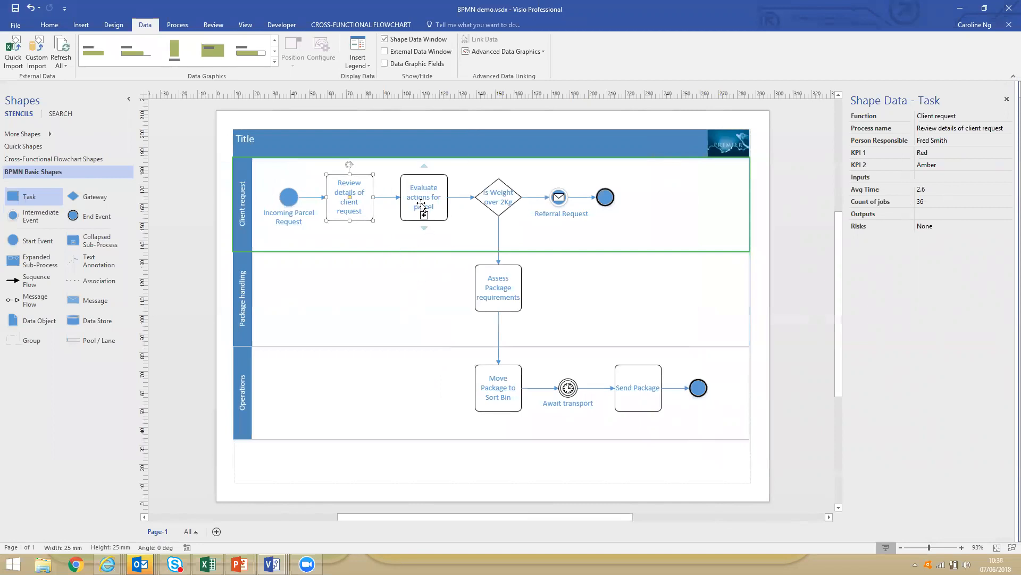
Add the other four tasks, through Send Package, to the selection and create a new data graphic for all five.
{"action": "left_click", "coordinate": [420, 197], "text": "shift"}
{"action": "left_click", "coordinate": [493, 313], "text": "shift"}
{"action": "left_click", "coordinate": [498, 385], "text": "shift"}
{"action": "left_click", "coordinate": [638, 392], "text": "shift"}
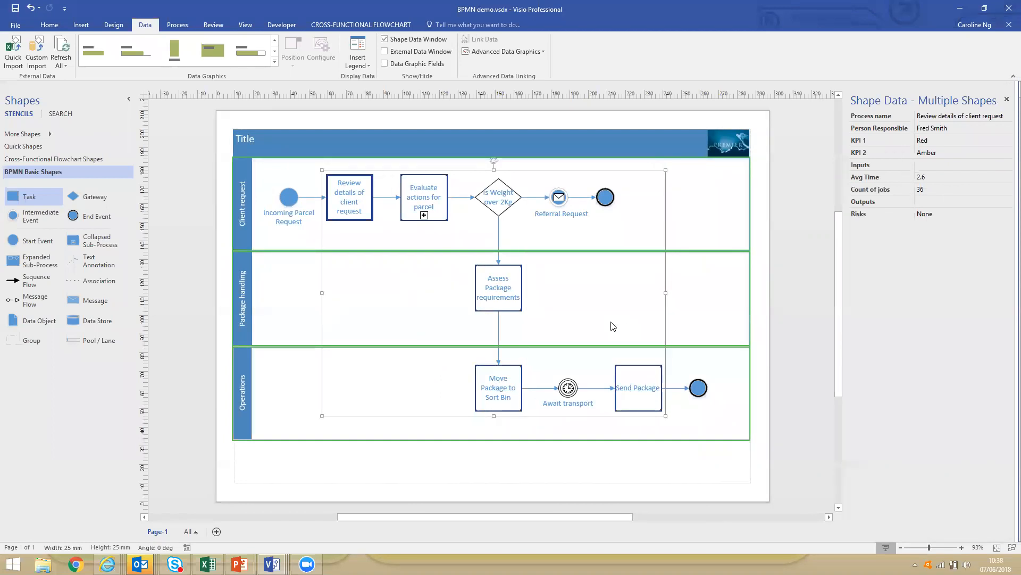
{"action": "left_click", "coordinate": [492, 53]}
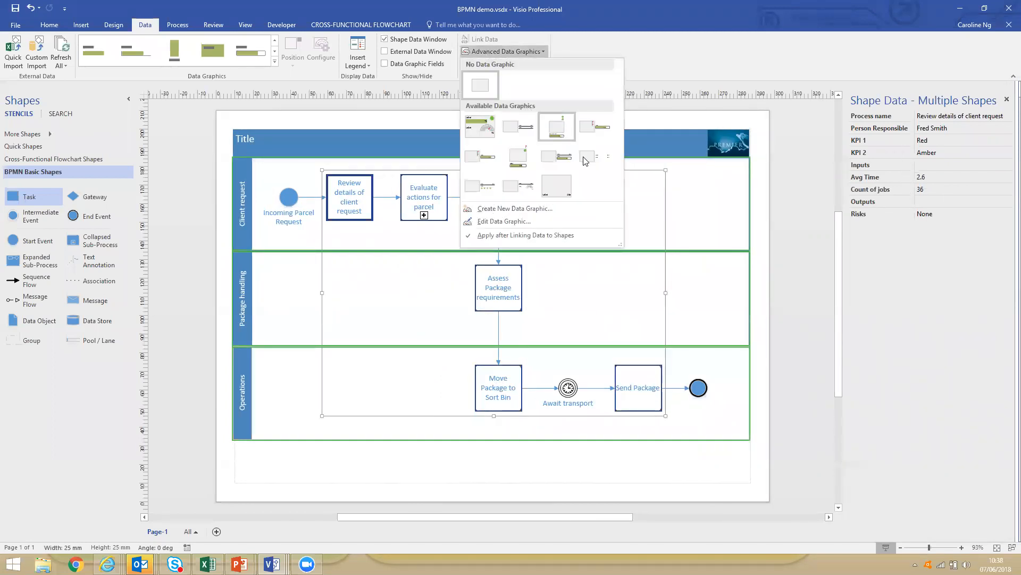
{"action": "left_click", "coordinate": [515, 209]}
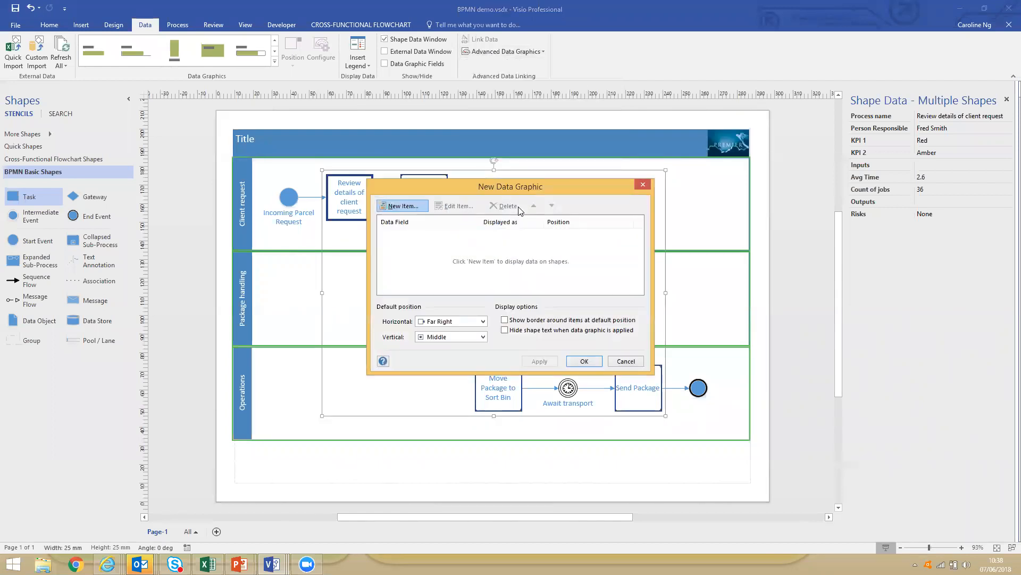
Start a new item in the data graphic for the KPI 1 data field.
{"action": "left_click", "coordinate": [416, 207]}
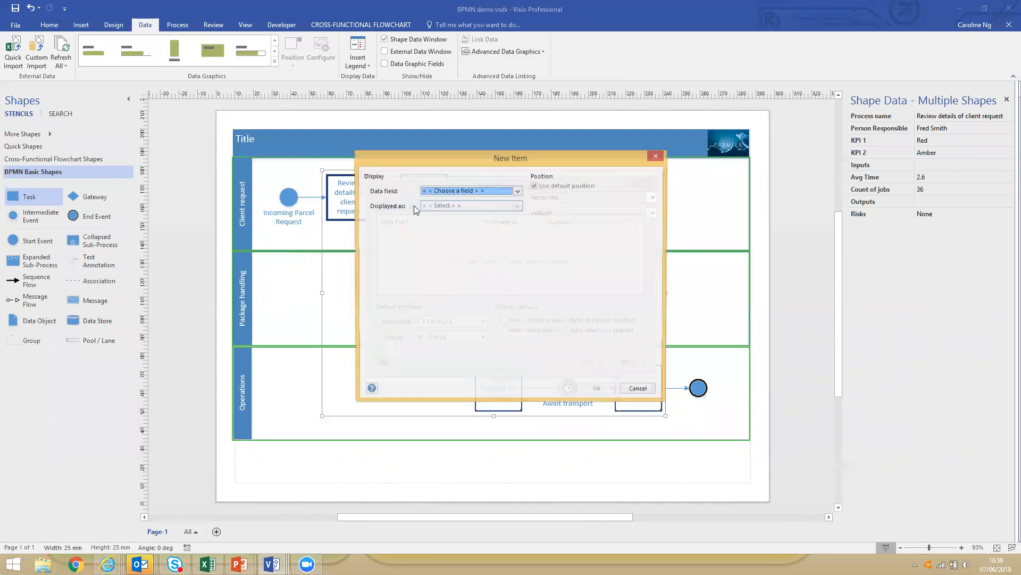
{"action": "left_click", "coordinate": [455, 194]}
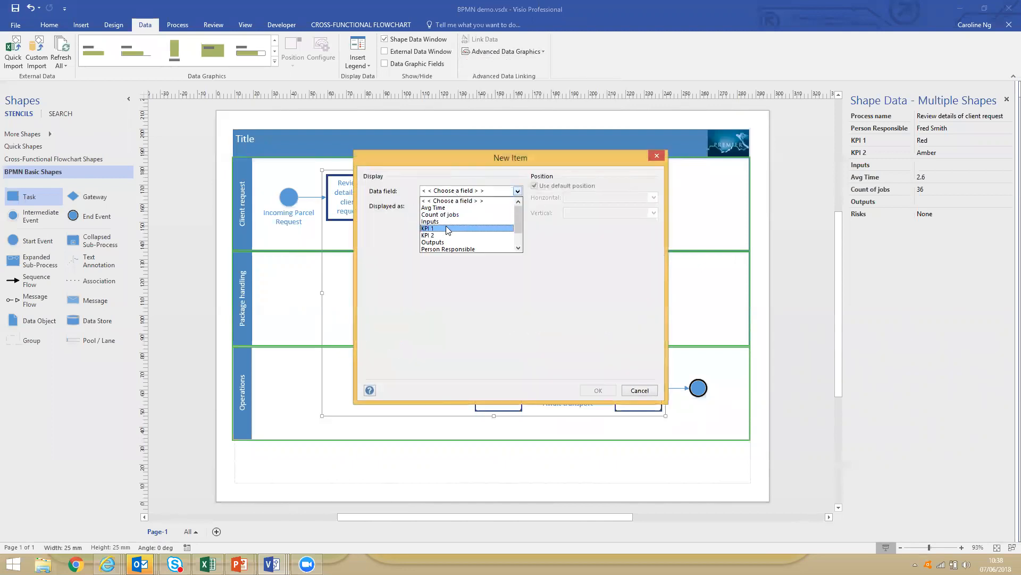
{"action": "left_click", "coordinate": [446, 229]}
Preview the Text and Data Bar display types for KPI 1 and look through the styles each one offers.
{"action": "left_click", "coordinate": [517, 206]}
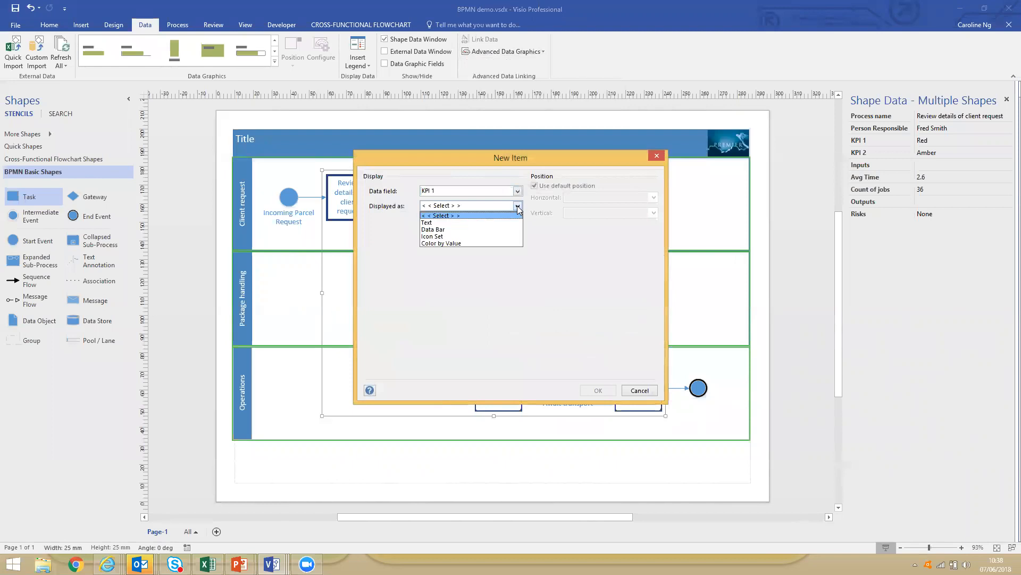
{"action": "left_click", "coordinate": [505, 222]}
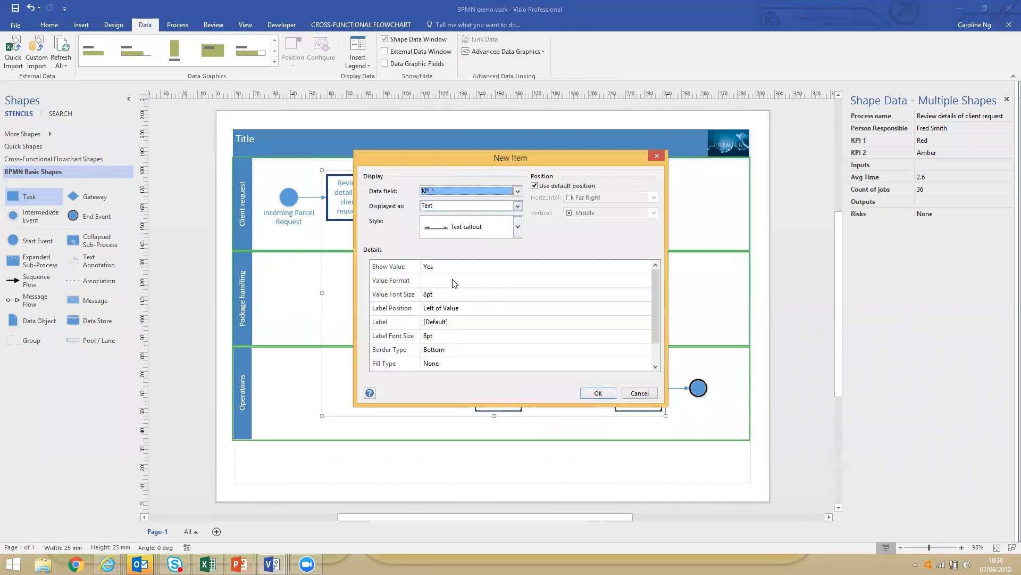
{"action": "left_click", "coordinate": [517, 229]}
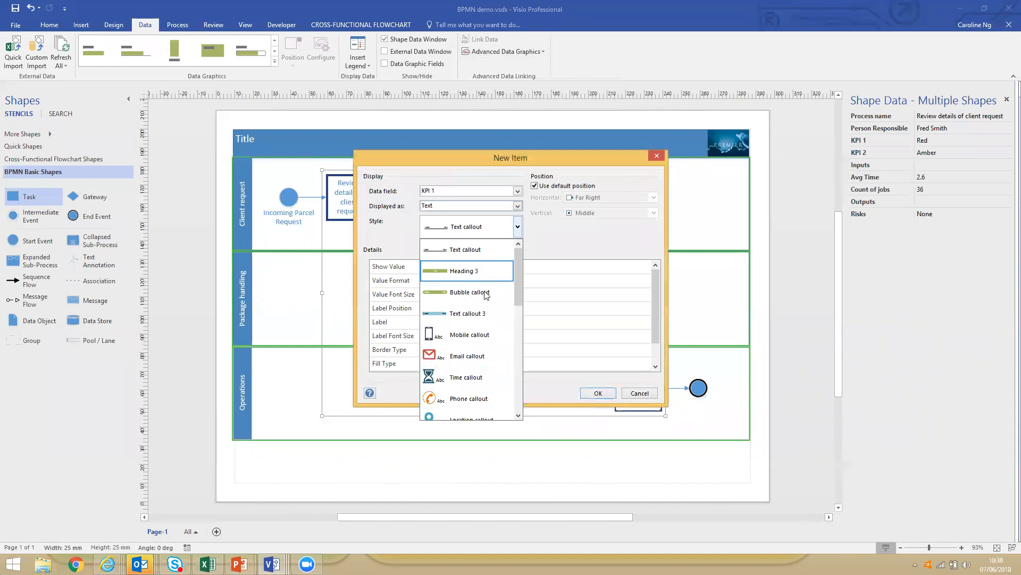
{"action": "left_click", "coordinate": [518, 229]}
{"action": "left_click", "coordinate": [518, 206]}
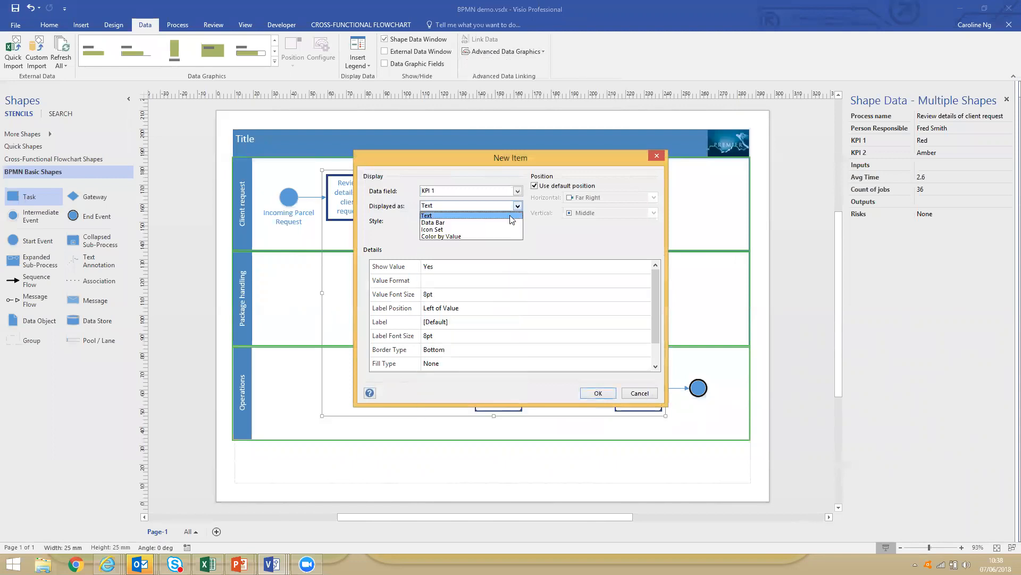
{"action": "left_click", "coordinate": [511, 222]}
{"action": "left_click", "coordinate": [517, 227]}
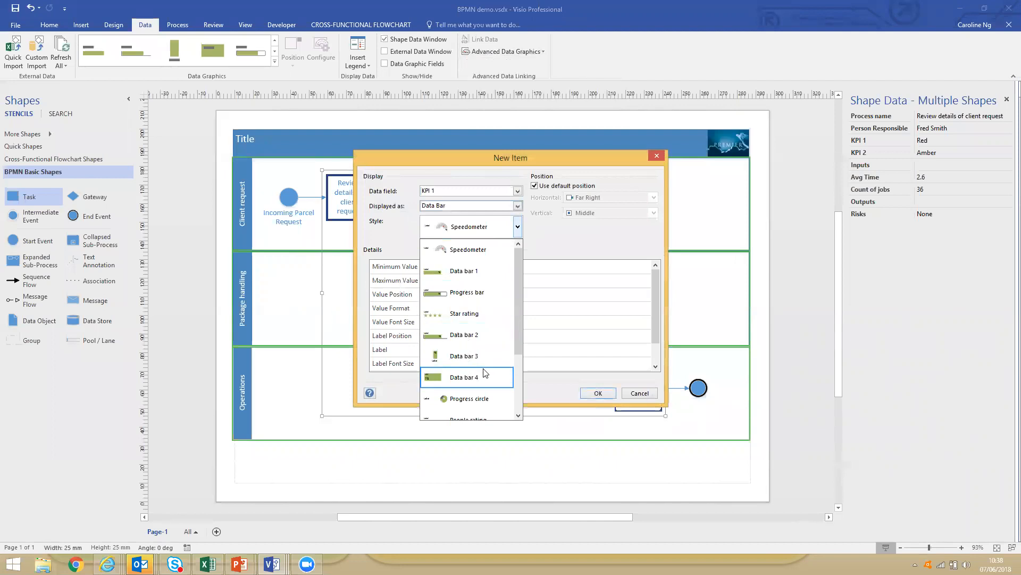
{"action": "scroll", "coordinate": [486, 372], "scroll_direction": "down", "scroll_amount": 2}
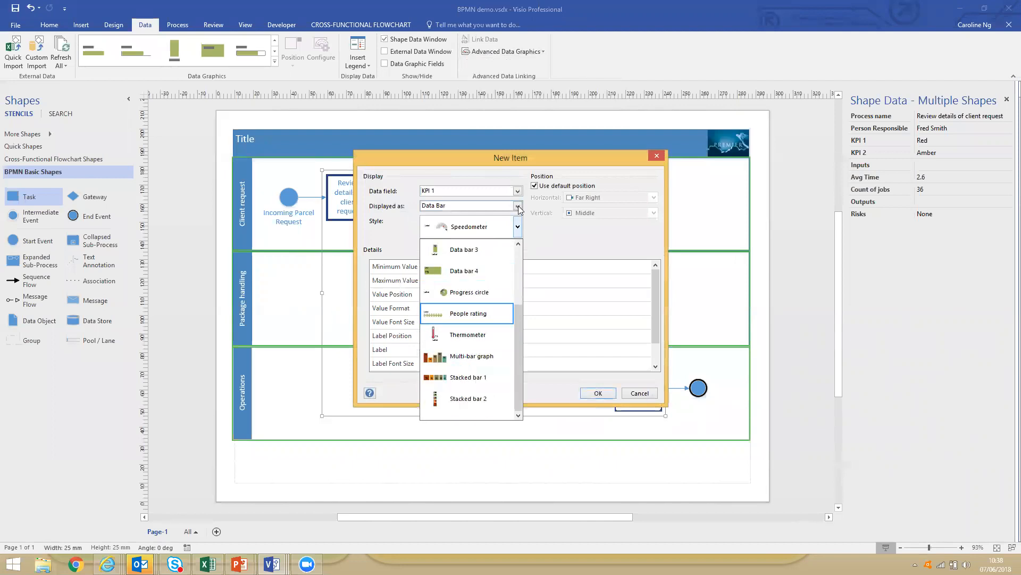
Preview the Icon Set styles for KPI 1 and the colour assignments of the Color by Value display type.
{"action": "left_click", "coordinate": [518, 207]}
{"action": "left_click", "coordinate": [517, 207]}
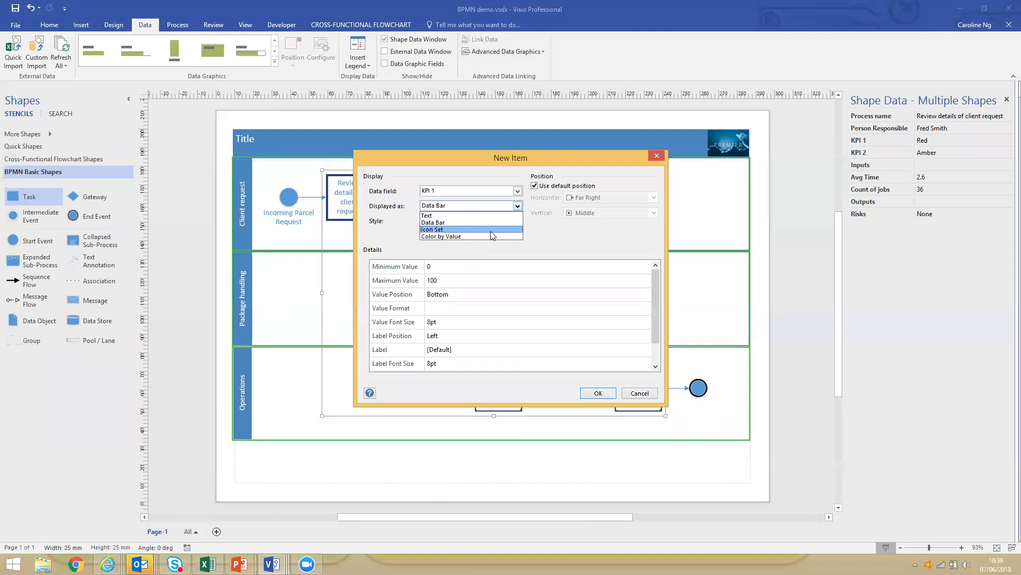
{"action": "left_click", "coordinate": [492, 236]}
{"action": "left_click", "coordinate": [517, 226]}
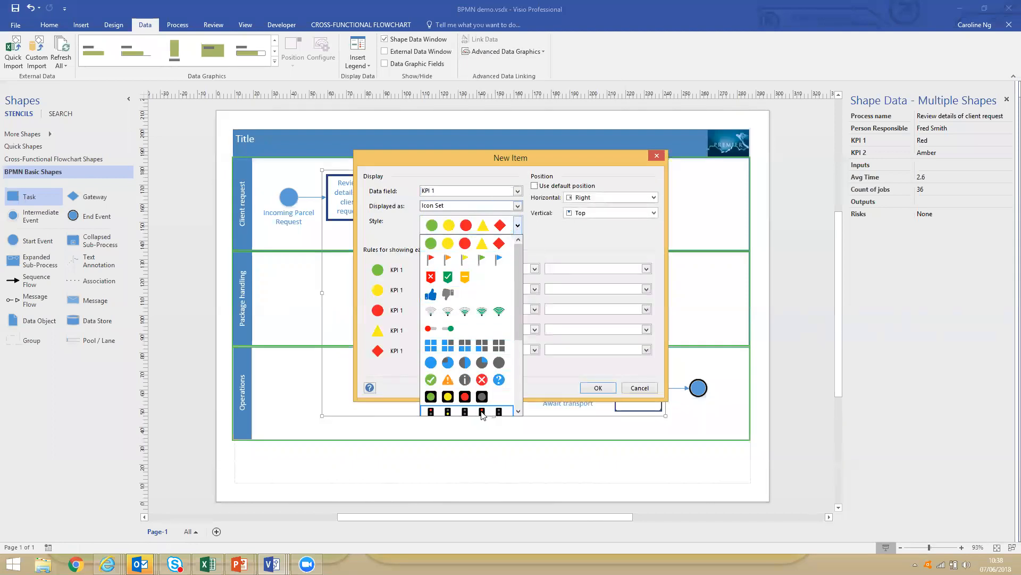
{"action": "scroll", "coordinate": [485, 407], "scroll_direction": "down", "scroll_amount": 3}
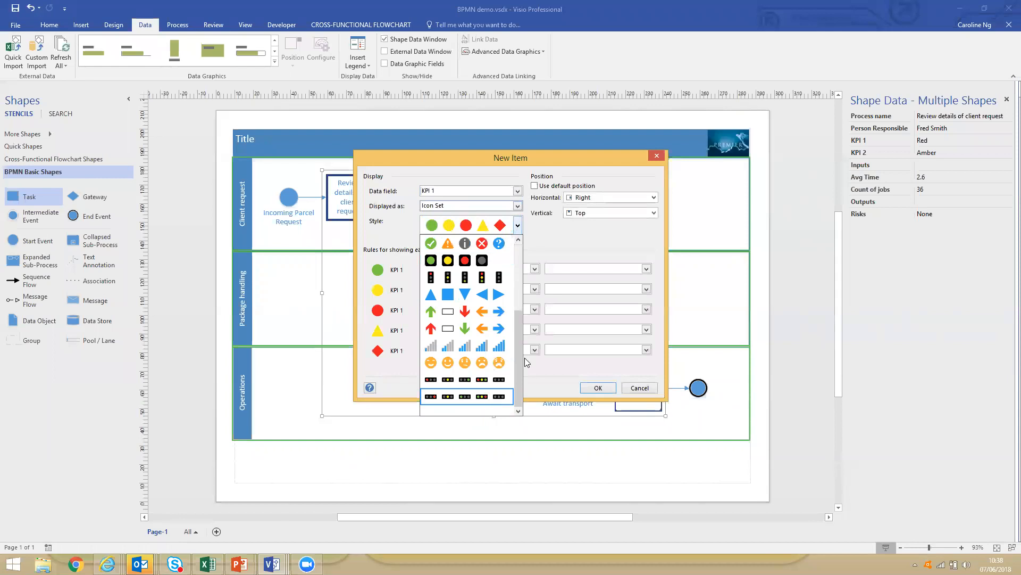
{"action": "left_click", "coordinate": [517, 207]}
{"action": "left_click", "coordinate": [518, 206]}
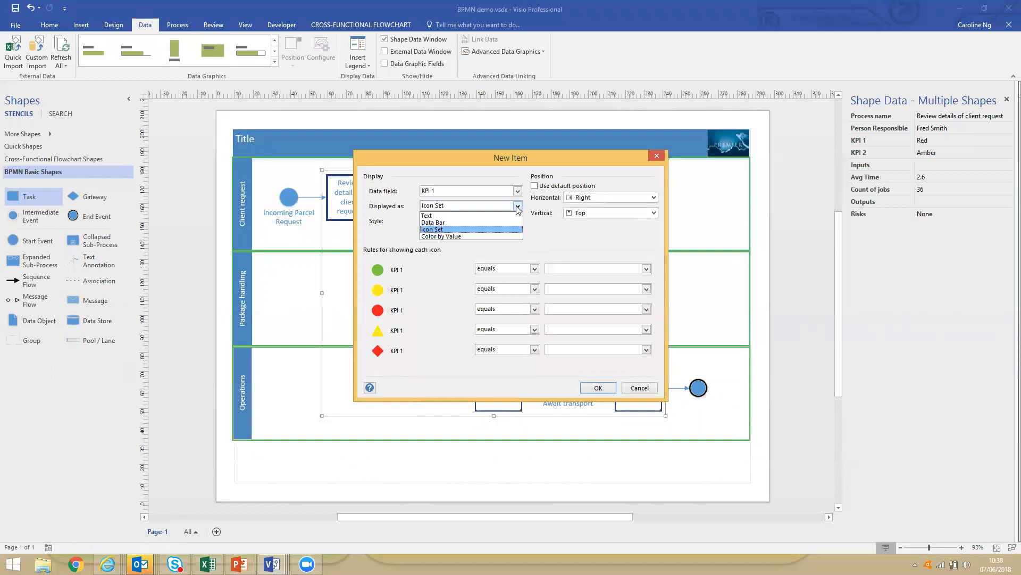
{"action": "left_click", "coordinate": [500, 239]}
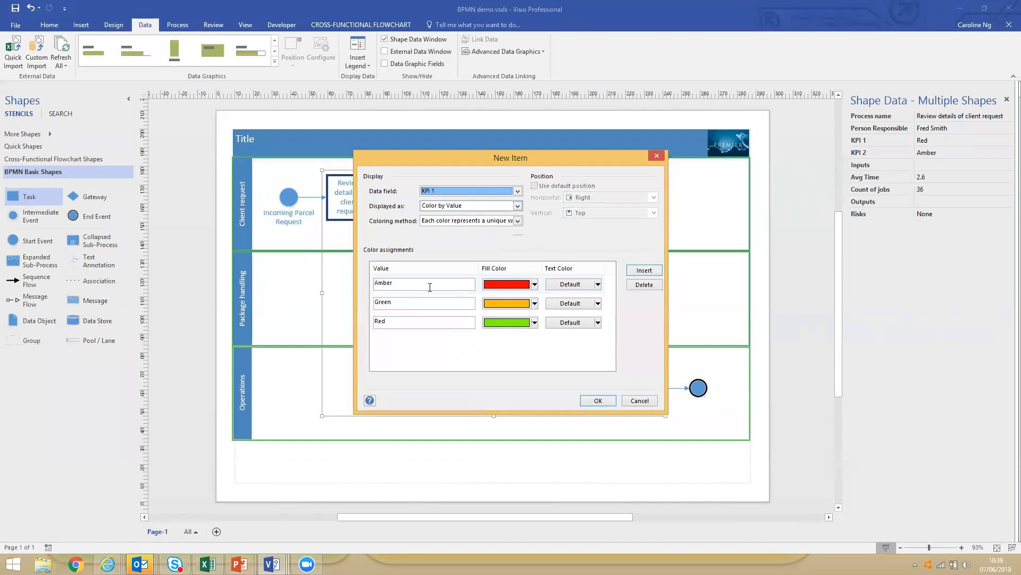
Display KPI 1 as an icon set, with the green, yellow and red circles for Green, Amber and Red.
{"action": "left_click", "coordinate": [517, 207]}
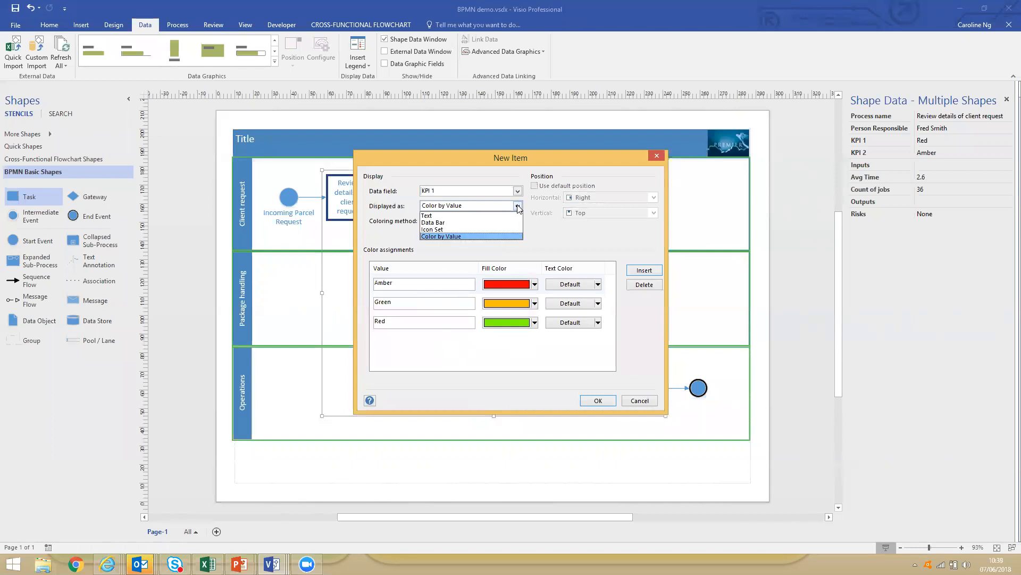
{"action": "left_click", "coordinate": [480, 229]}
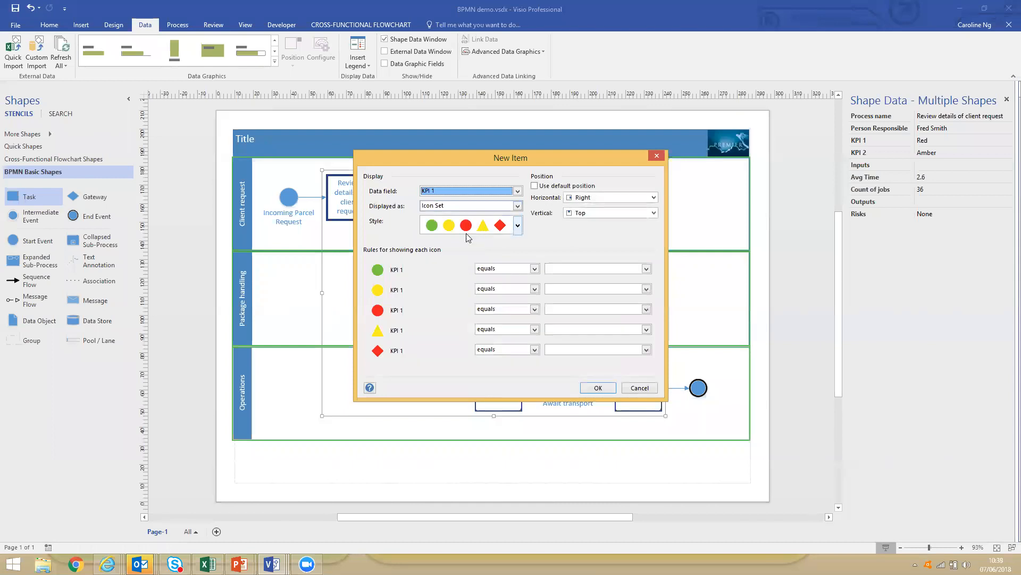
{"action": "left_click", "coordinate": [558, 269]}
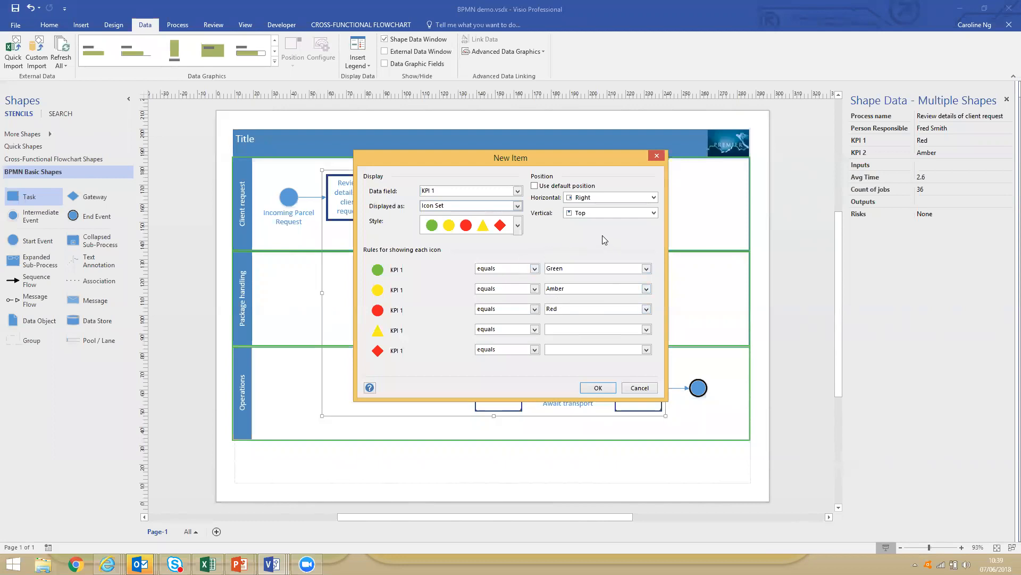
Try the Above Shape vertical position for the KPI 1 icons, settle on Top and confirm the item.
{"action": "left_click", "coordinate": [652, 213]}
{"action": "scroll", "coordinate": [621, 227], "scroll_direction": "up", "scroll_amount": 1}
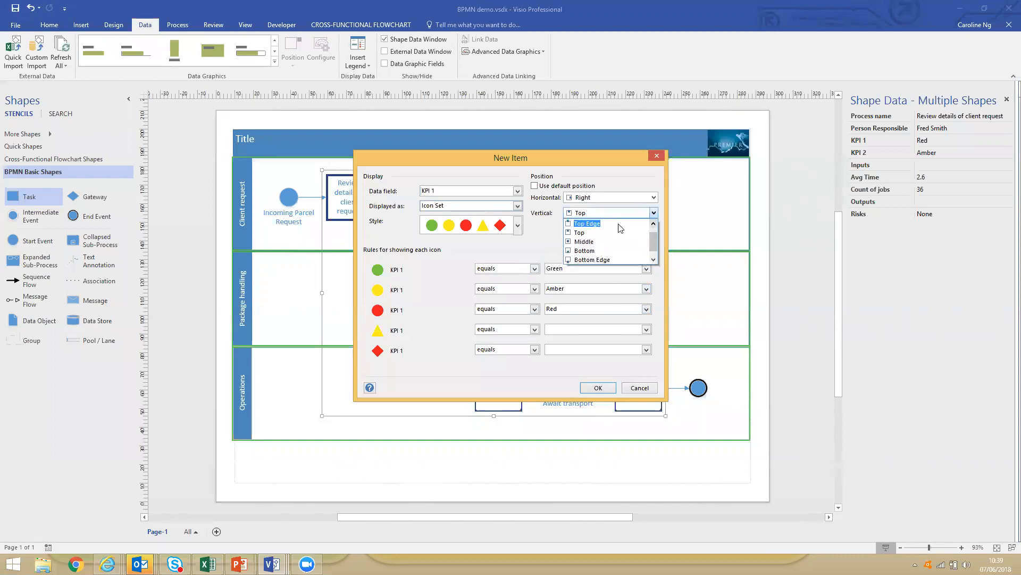
{"action": "scroll", "coordinate": [597, 225], "scroll_direction": "up", "scroll_amount": 1}
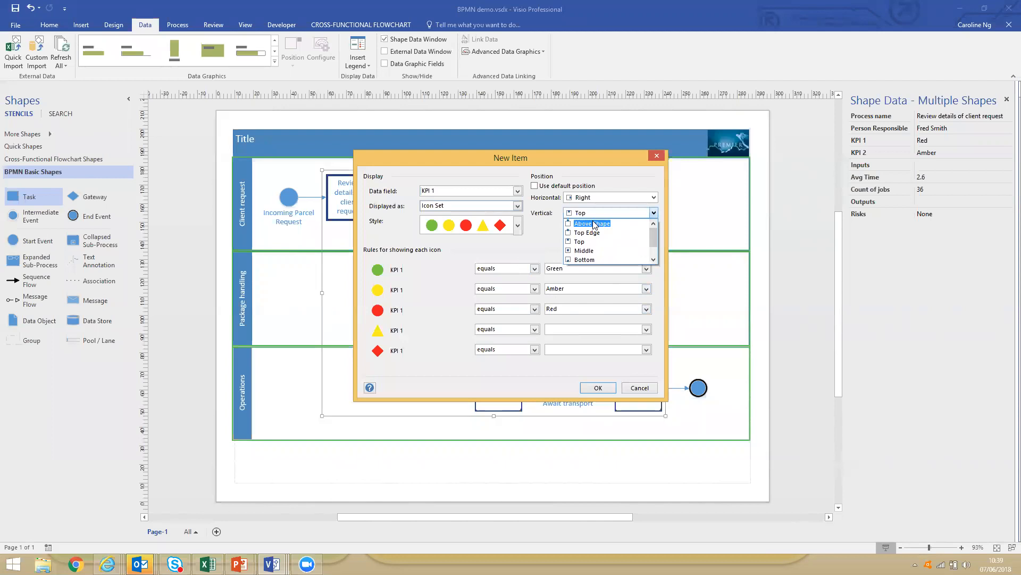
{"action": "left_click", "coordinate": [594, 224]}
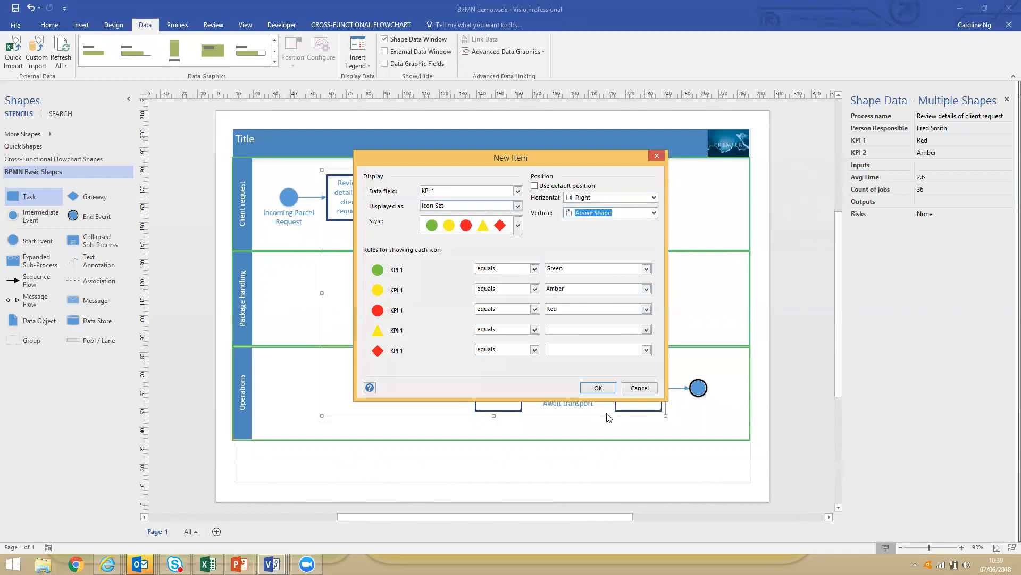
{"action": "left_click", "coordinate": [654, 212]}
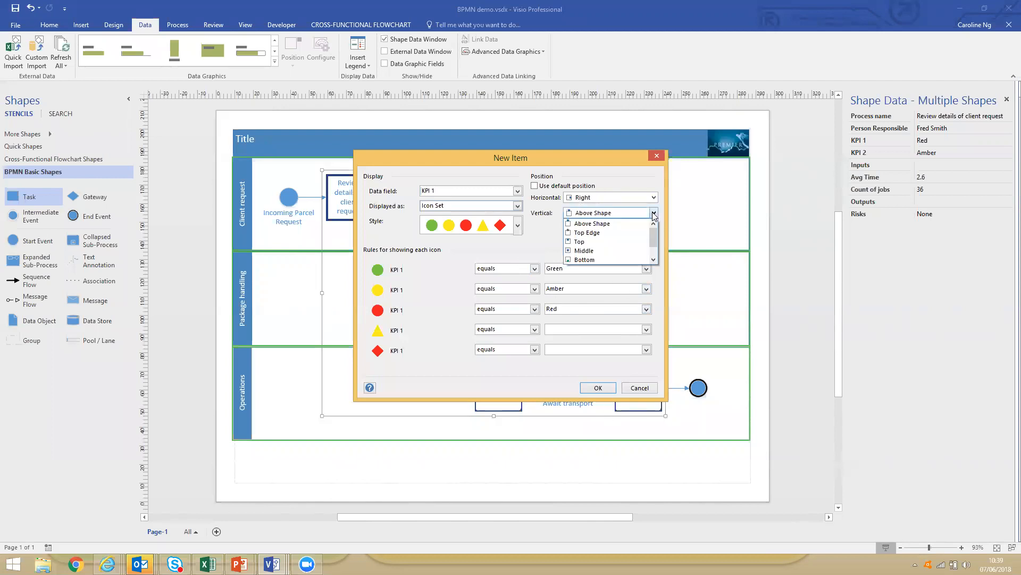
{"action": "left_click", "coordinate": [608, 242]}
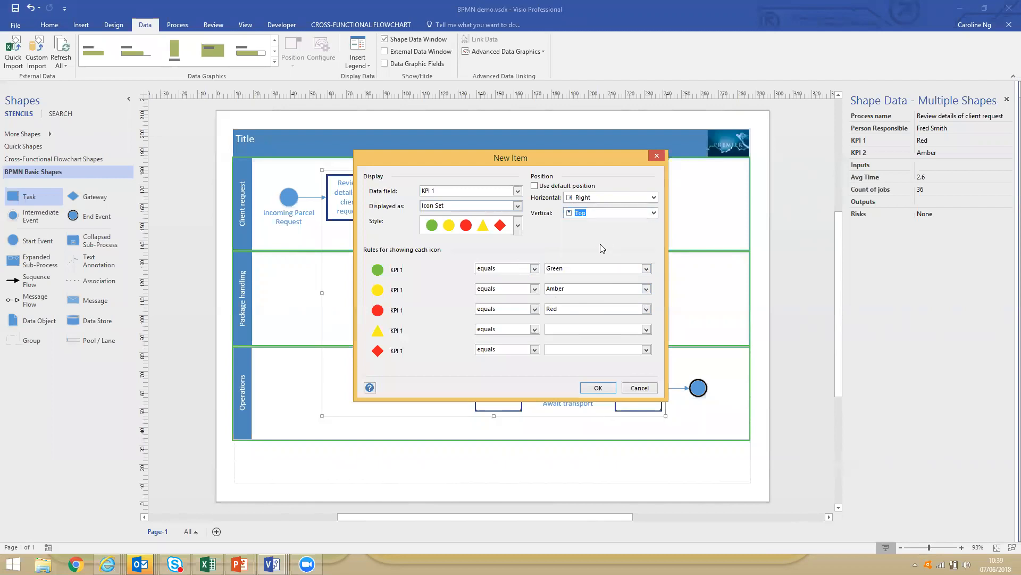
{"action": "left_click", "coordinate": [596, 388]}
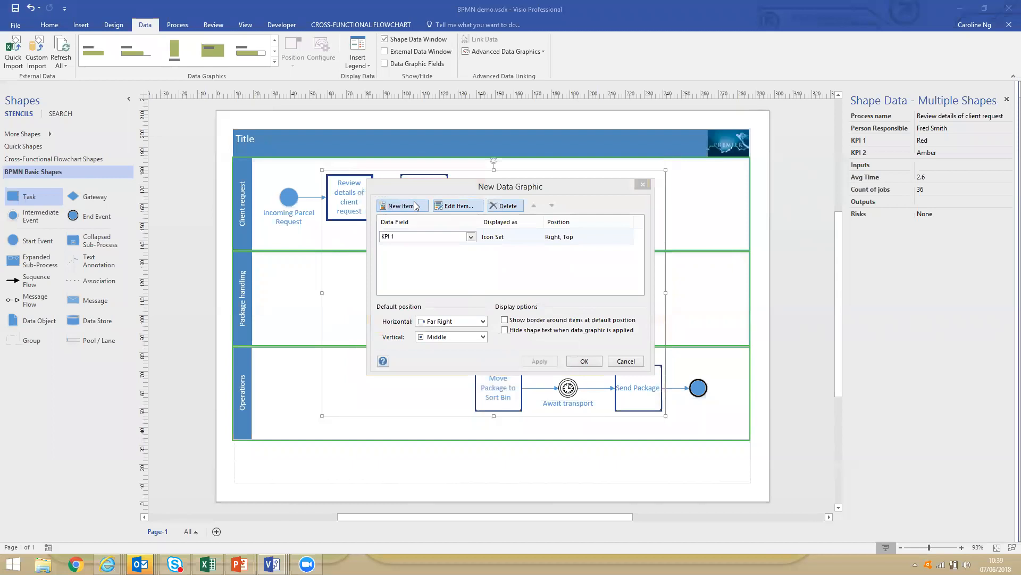
Add a data graphic item for KPI 2, displayed as an icon set in the coloured flags style.
{"action": "left_click", "coordinate": [415, 206]}
{"action": "left_click", "coordinate": [449, 192]}
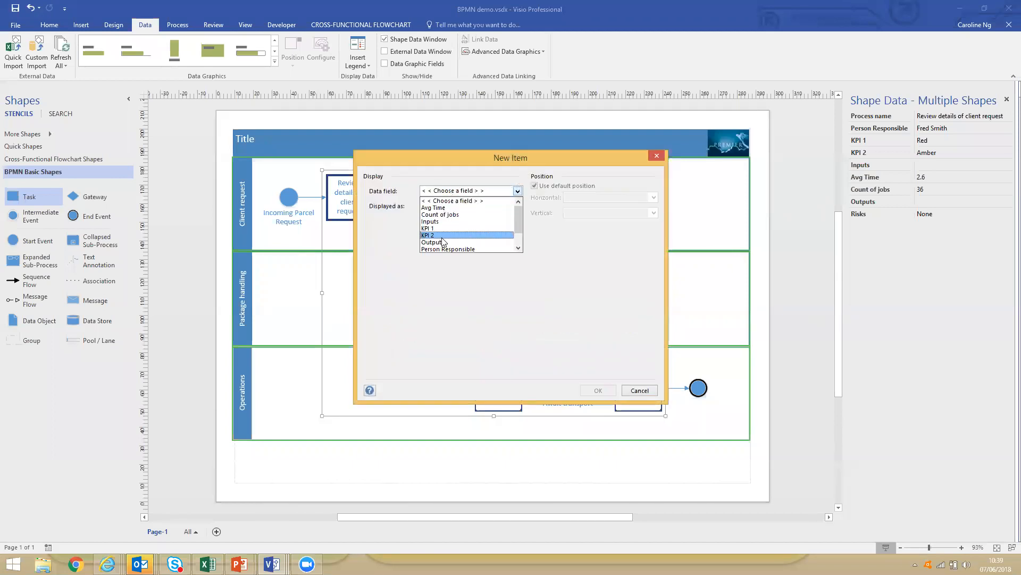
{"action": "left_click", "coordinate": [442, 237]}
{"action": "left_click", "coordinate": [518, 206]}
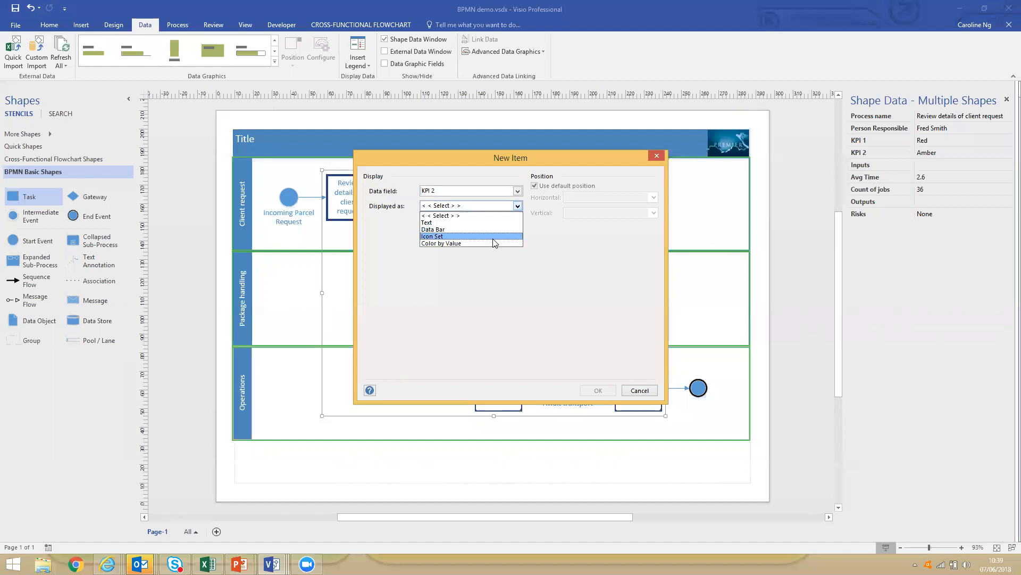
{"action": "left_click", "coordinate": [494, 238]}
{"action": "left_click", "coordinate": [517, 225]}
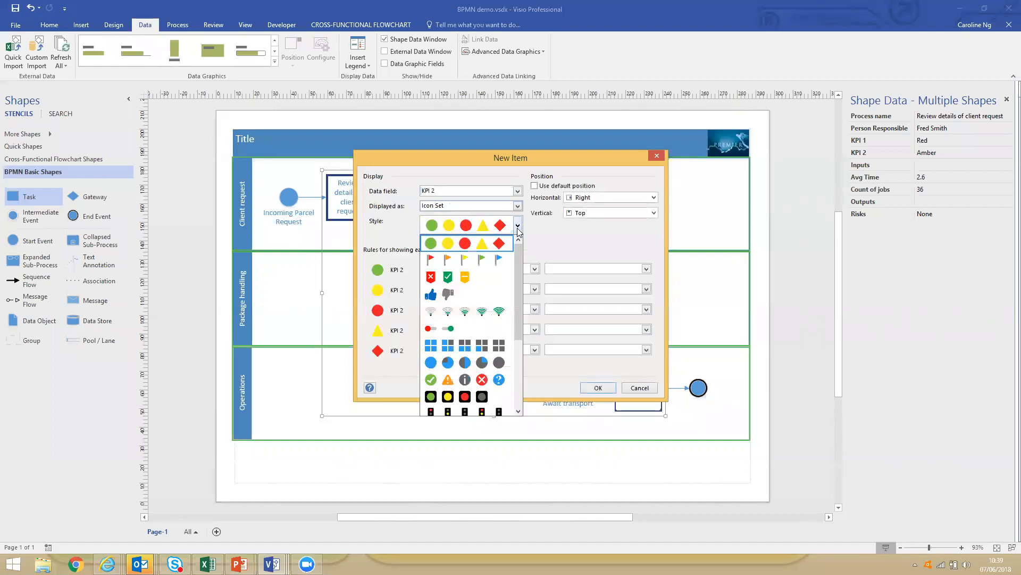
{"action": "left_click", "coordinate": [436, 261]}
Set the KPI 2 rules so the red, orange and yellow flags equal Red, Amber and Green.
{"action": "left_click", "coordinate": [580, 267]}
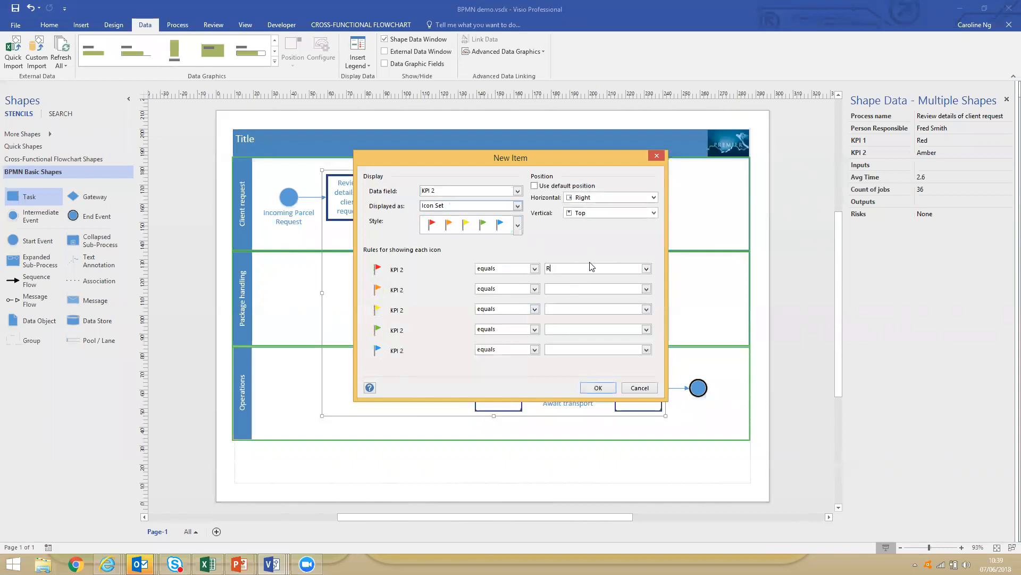
{"action": "key", "text": "Tab"}
{"action": "key", "text": "Tab"}
{"action": "key", "text": "Tab"}
{"action": "key", "text": "Tab"}
Keep the KPI 2 flags horizontally at Right, set their vertical position to Above Shape and confirm the item.
{"action": "left_click", "coordinate": [653, 197]}
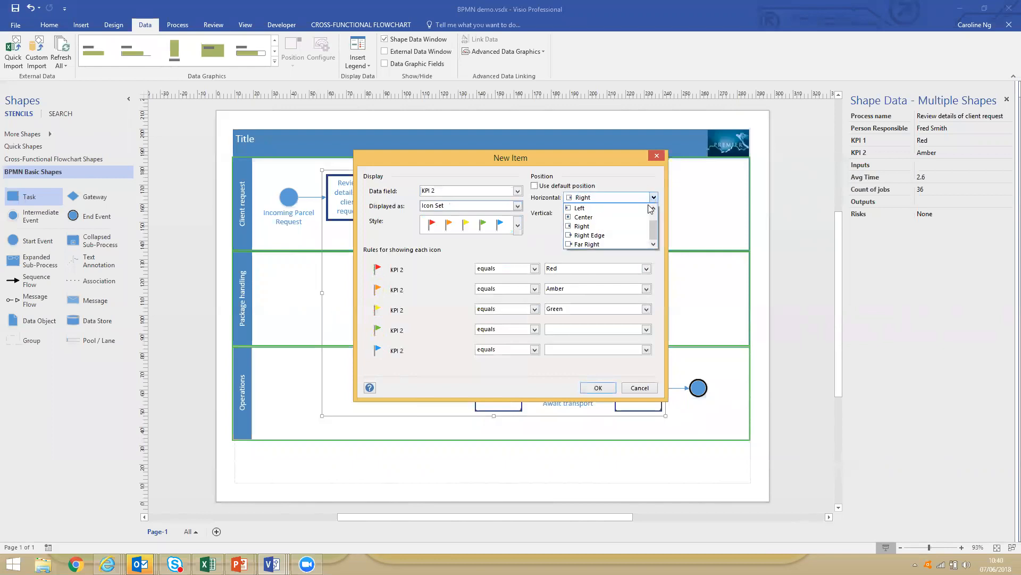
{"action": "scroll", "coordinate": [652, 218], "scroll_direction": "up", "scroll_amount": 1}
{"action": "left_click_drag", "start_coordinate": [652, 221], "coordinate": [654, 241]}
{"action": "left_click", "coordinate": [656, 262]}
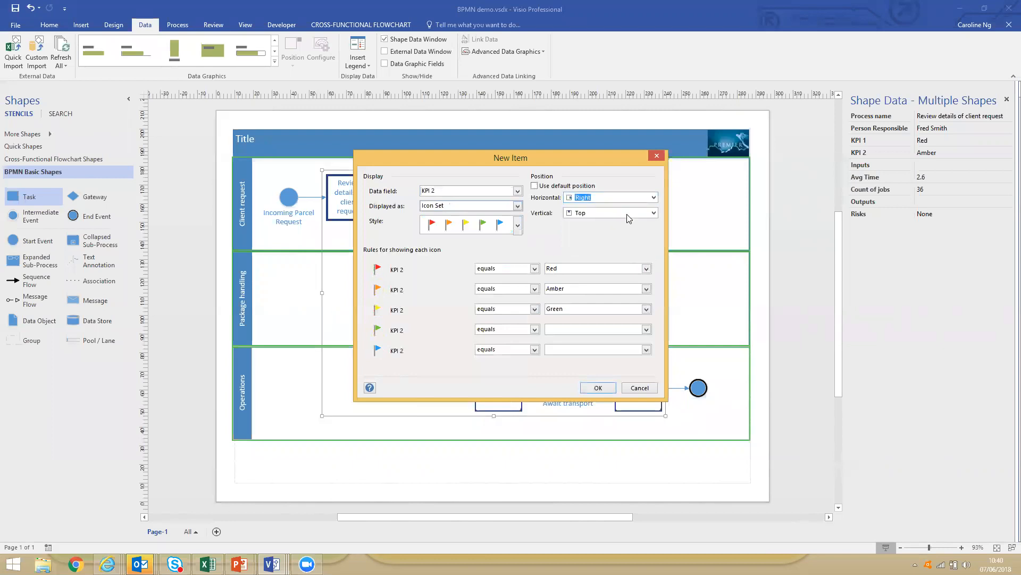
{"action": "left_click", "coordinate": [653, 212]}
{"action": "scroll", "coordinate": [659, 244], "scroll_direction": "up", "scroll_amount": 2}
{"action": "left_click", "coordinate": [590, 224]}
{"action": "left_click", "coordinate": [596, 388]}
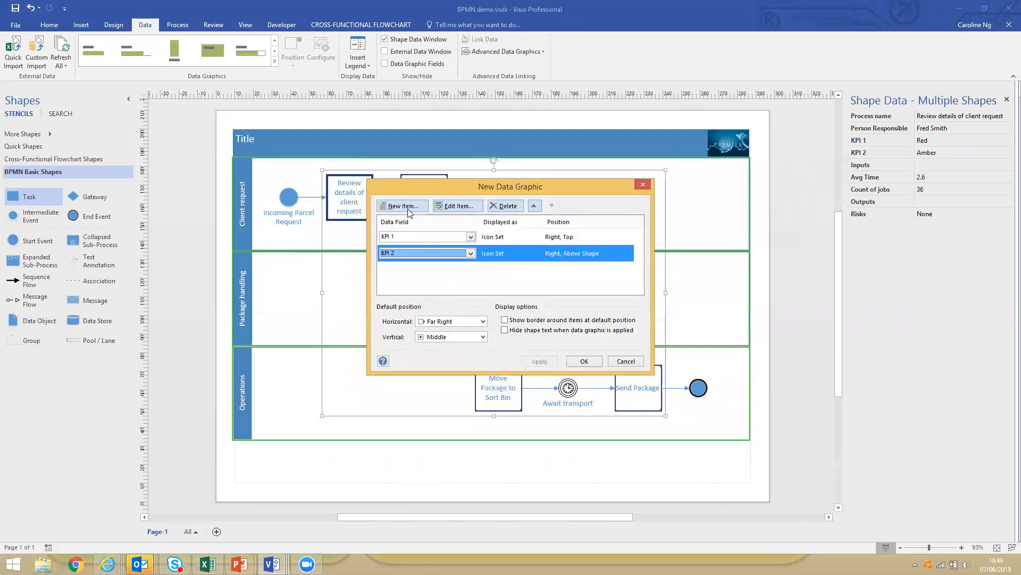
Add a data graphic item for Avg Time, displayed as a data bar in the Progress bar style.
{"action": "left_click", "coordinate": [402, 206]}
{"action": "left_click", "coordinate": [466, 193]}
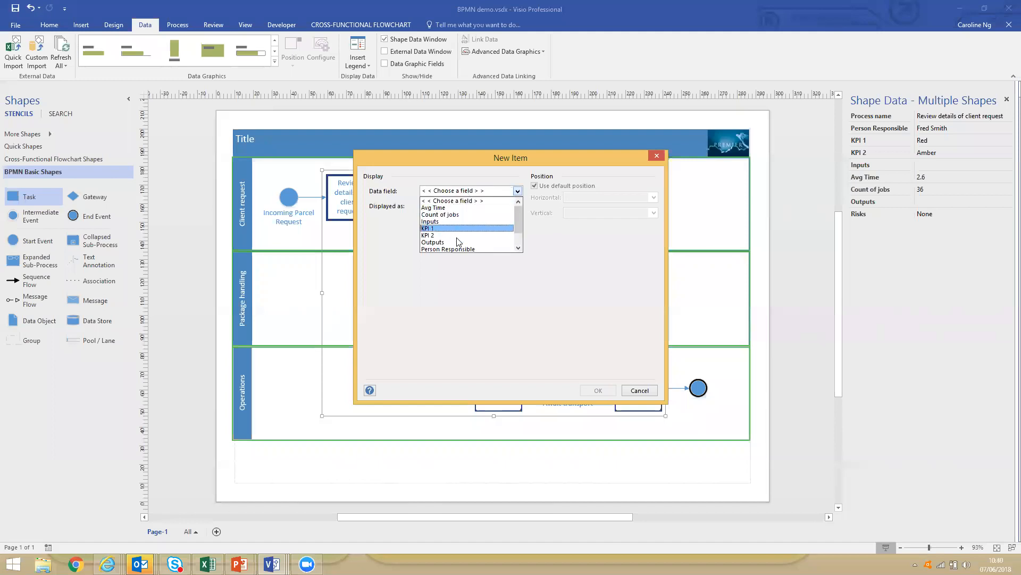
{"action": "left_click", "coordinate": [457, 208]}
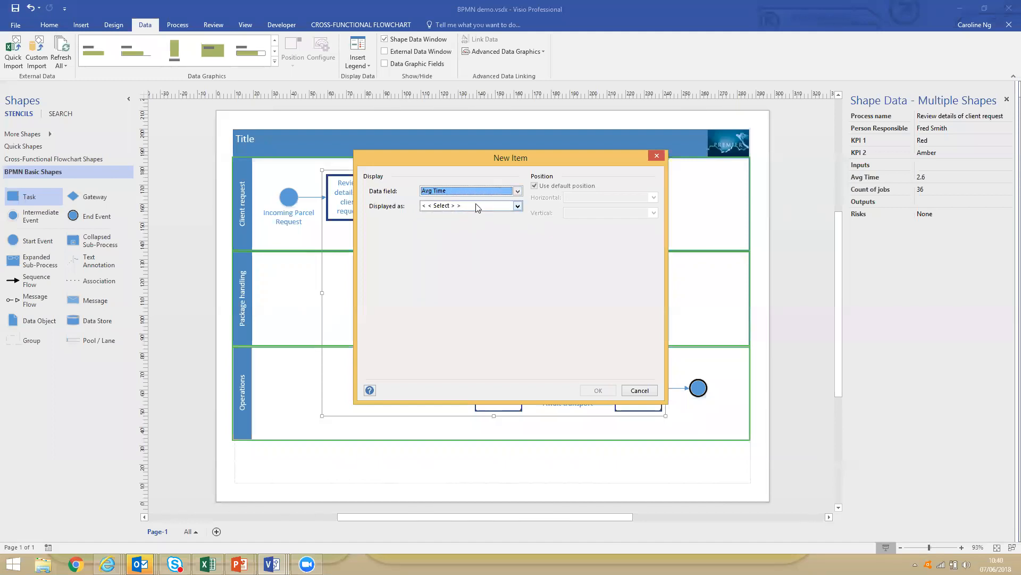
{"action": "left_click", "coordinate": [477, 205]}
{"action": "left_click", "coordinate": [462, 229]}
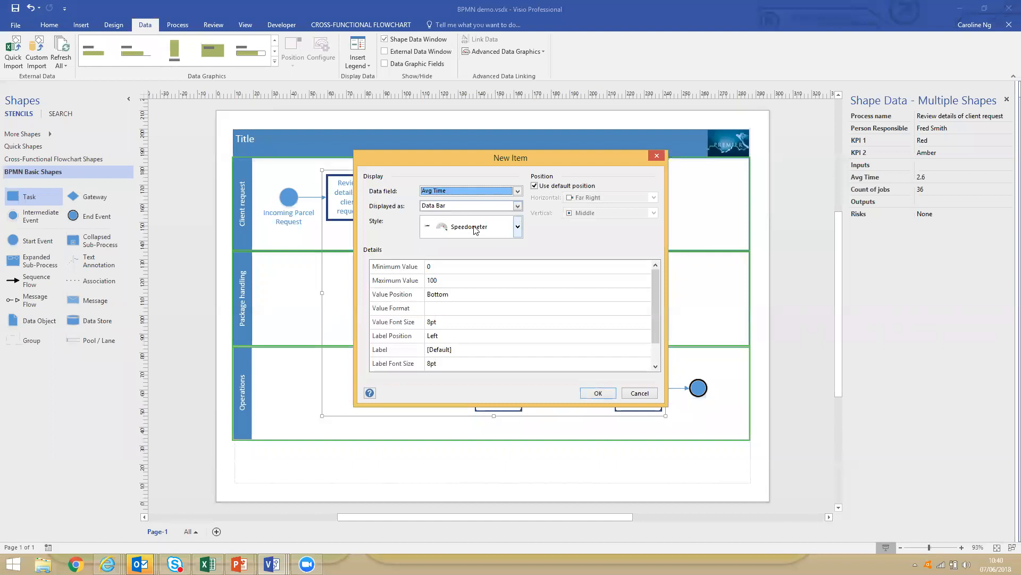
{"action": "left_click", "coordinate": [464, 227]}
{"action": "left_click", "coordinate": [460, 291]}
Set the Avg Time bar's maximum value to 5, confirm the item and apply the new data graphic to the selected shapes.
{"action": "left_click", "coordinate": [445, 280]}
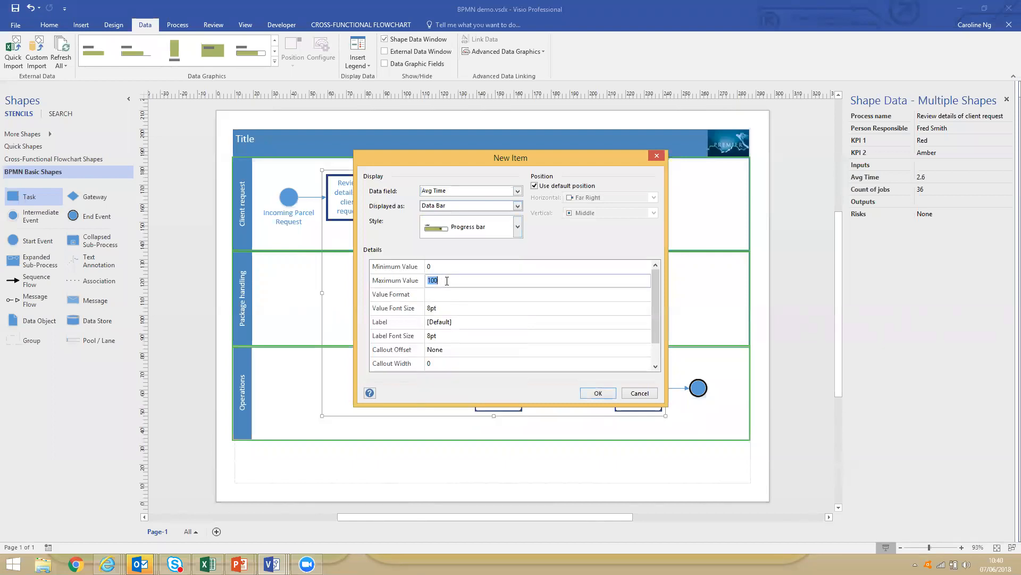
{"action": "type", "text": "5"}
{"action": "left_click", "coordinate": [596, 394]}
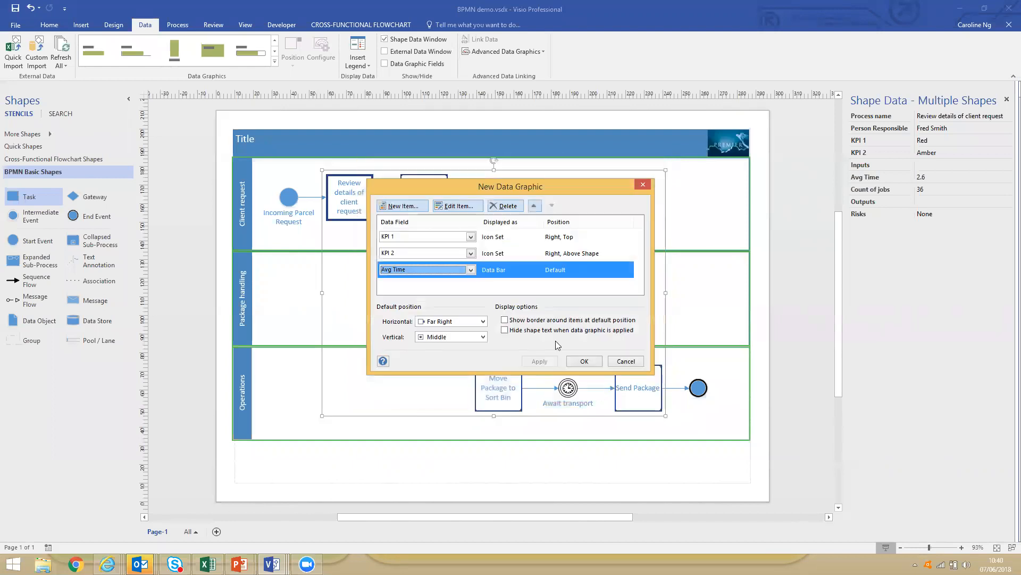
{"action": "left_click", "coordinate": [584, 362]}
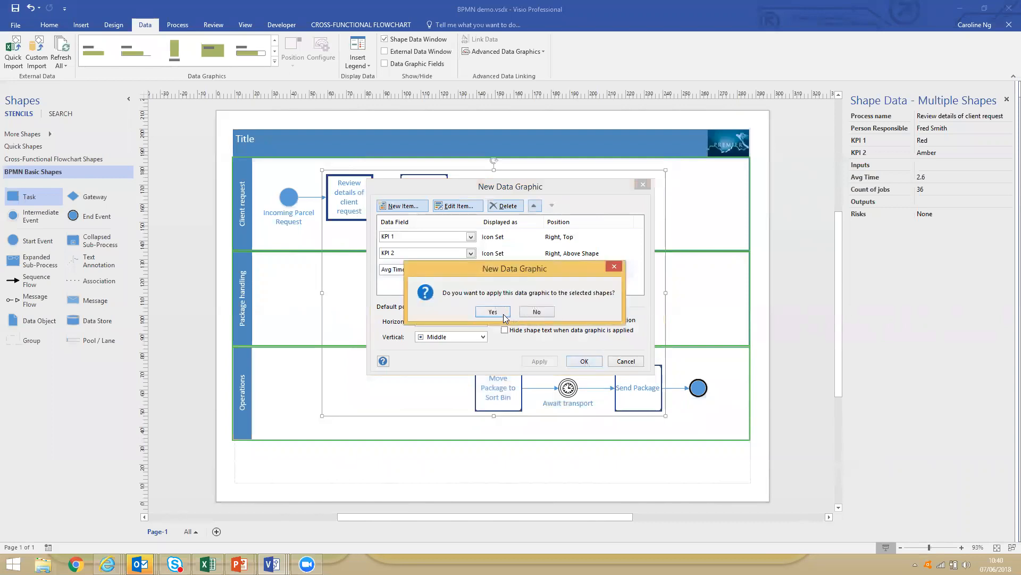
{"action": "left_click", "coordinate": [490, 314]}
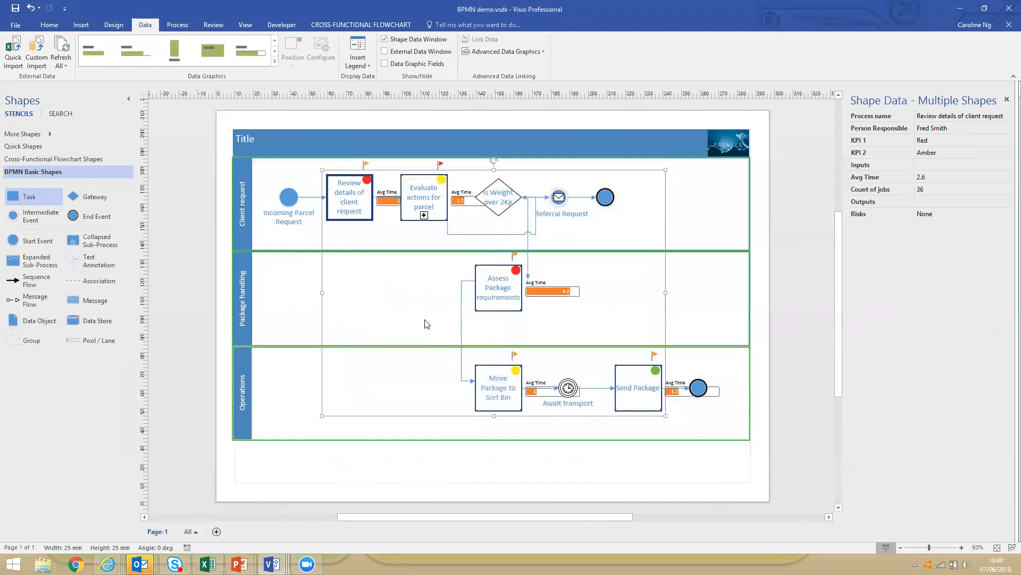
{"action": "left_click", "coordinate": [426, 324]}
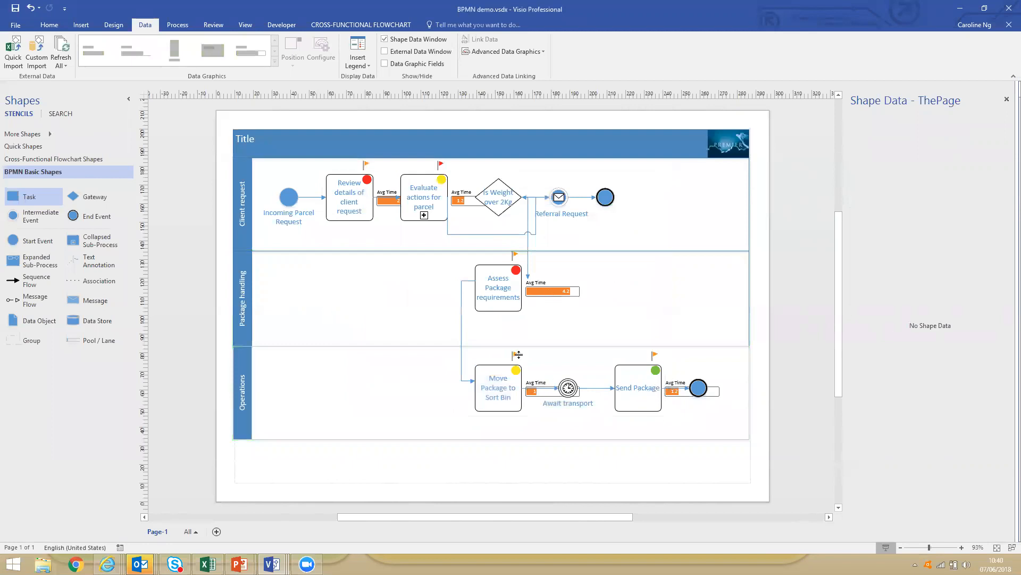
Select the five task shapes and open the Avg Time item of their data graphic for editing.
{"action": "left_click", "coordinate": [634, 405]}
{"action": "left_click", "coordinate": [498, 401], "text": "shift"}
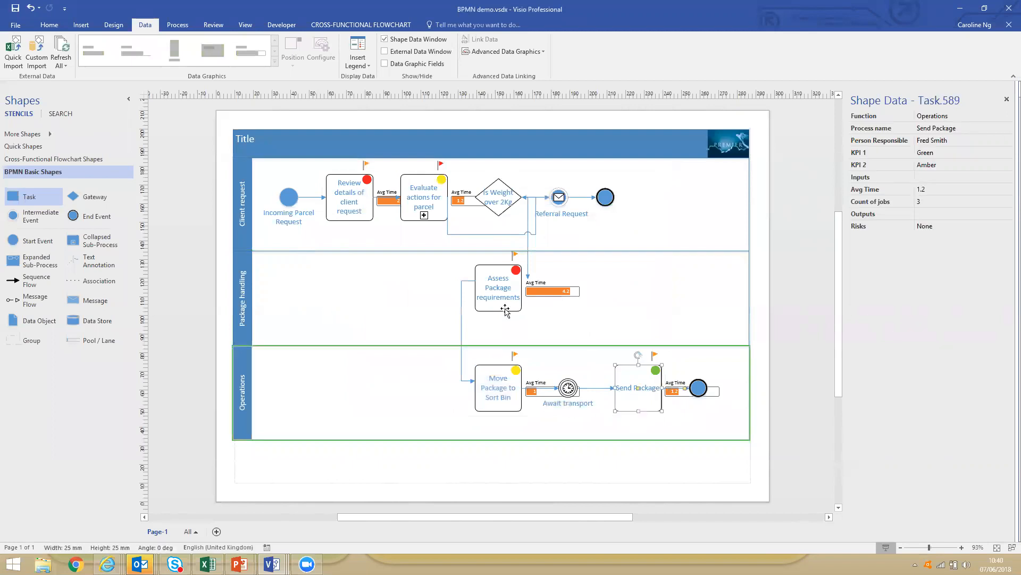
{"action": "left_click", "coordinate": [493, 283], "text": "shift"}
{"action": "left_click", "coordinate": [439, 215], "text": "shift"}
{"action": "left_click", "coordinate": [342, 206], "text": "shift"}
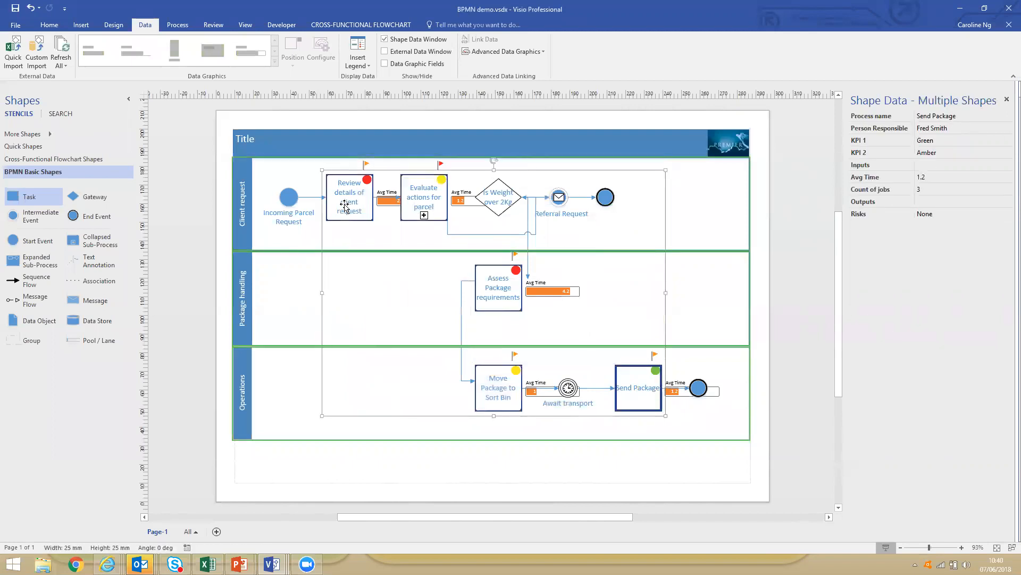
{"action": "left_click", "coordinate": [482, 52]}
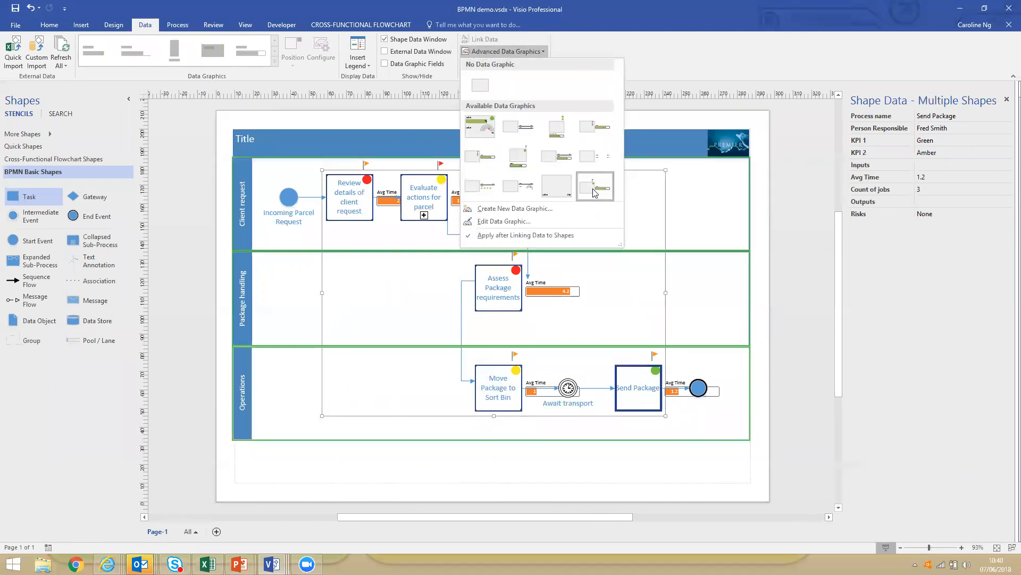
{"action": "left_click", "coordinate": [507, 221]}
{"action": "left_click", "coordinate": [496, 258]}
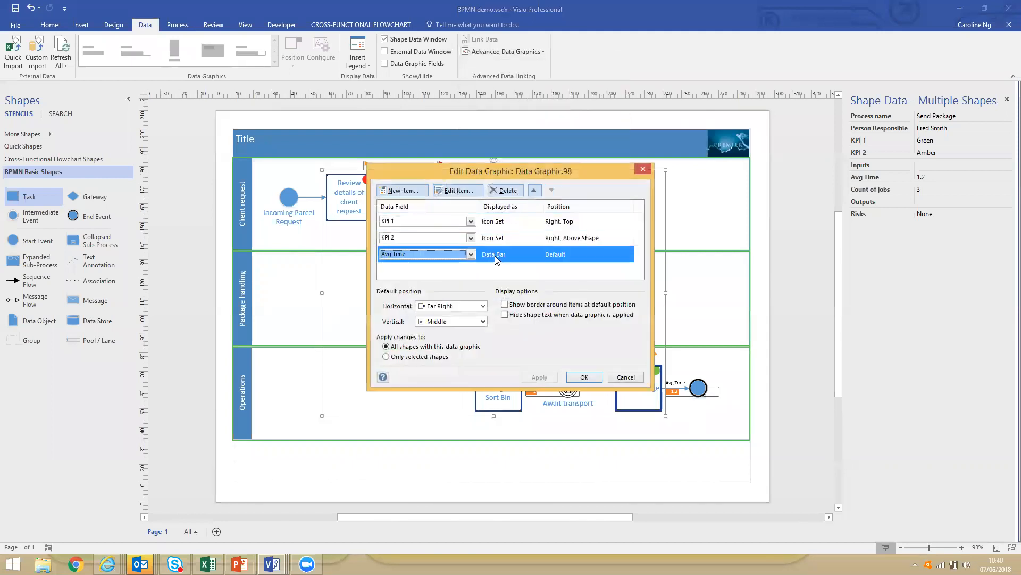
{"action": "left_click", "coordinate": [458, 190]}
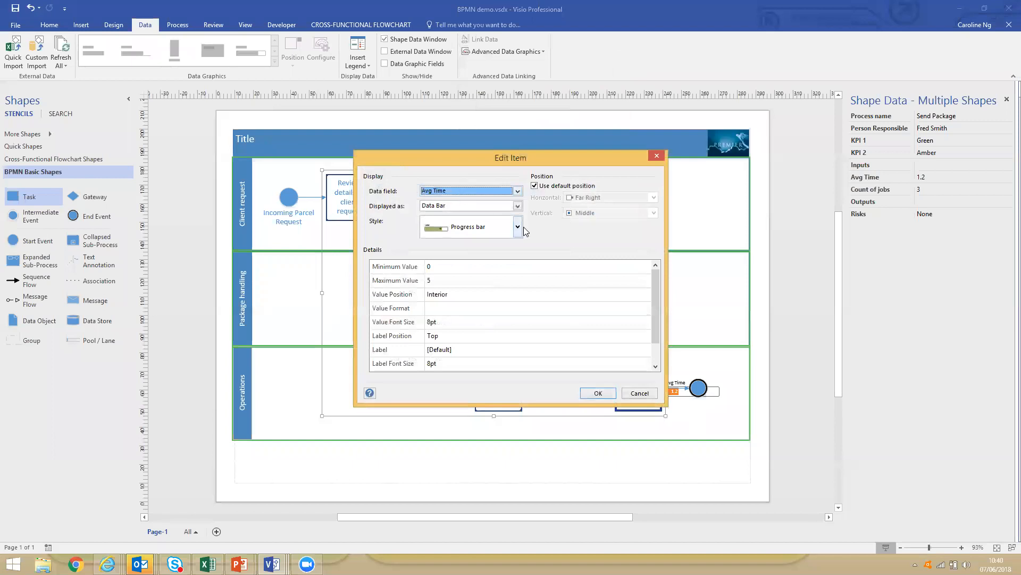
Override the Avg Time bar's default position with Center horizontally and Below Shape vertically, and apply it to all shapes with this data graphic.
{"action": "left_click", "coordinate": [535, 186]}
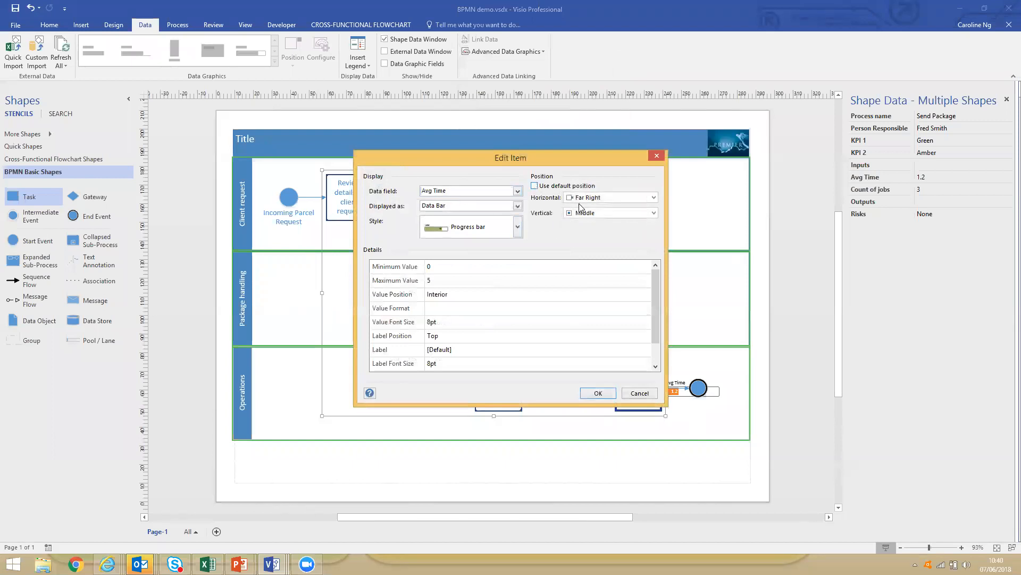
{"action": "left_click", "coordinate": [656, 213]}
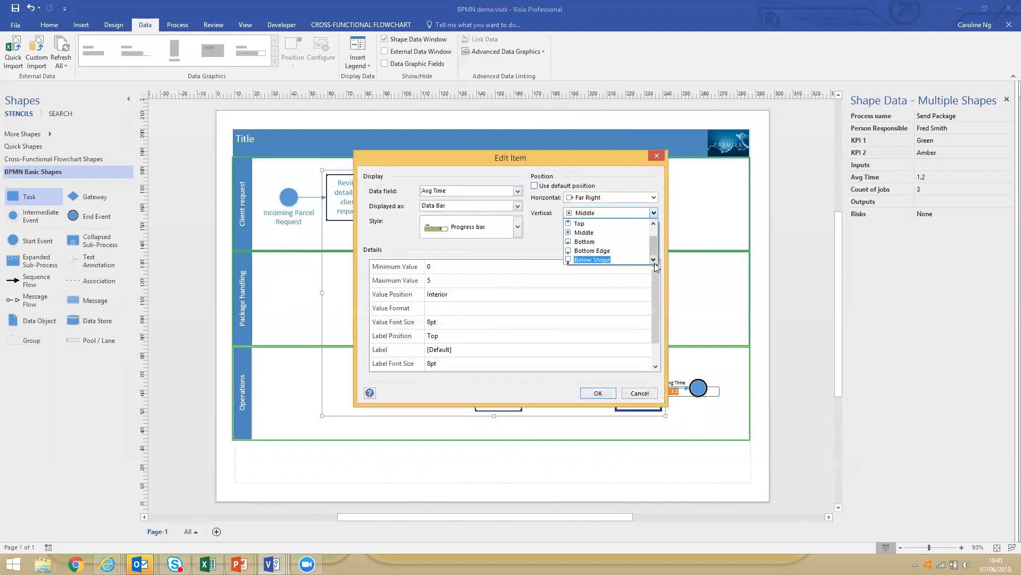
{"action": "left_click", "coordinate": [593, 260]}
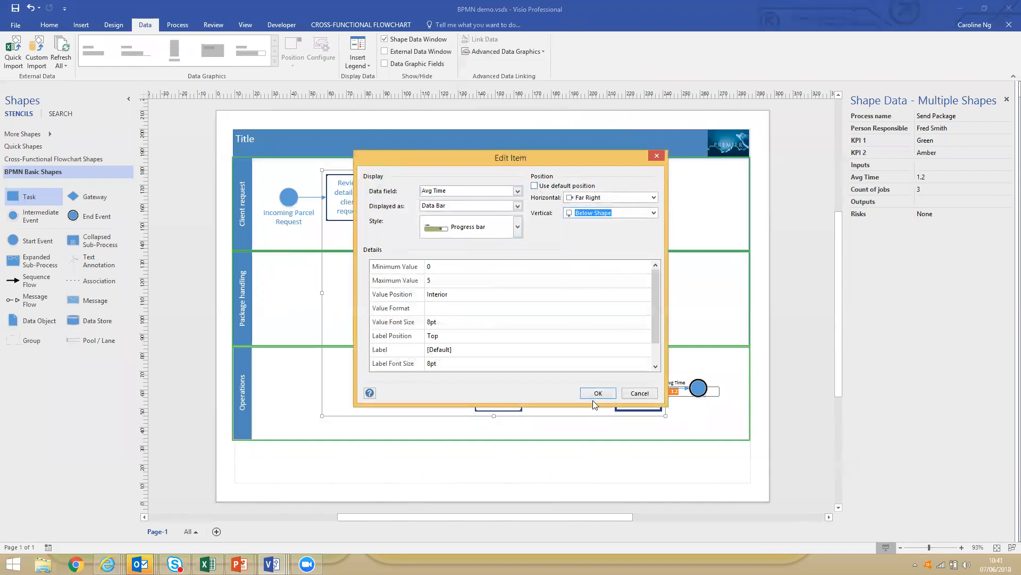
{"action": "left_click", "coordinate": [653, 197]}
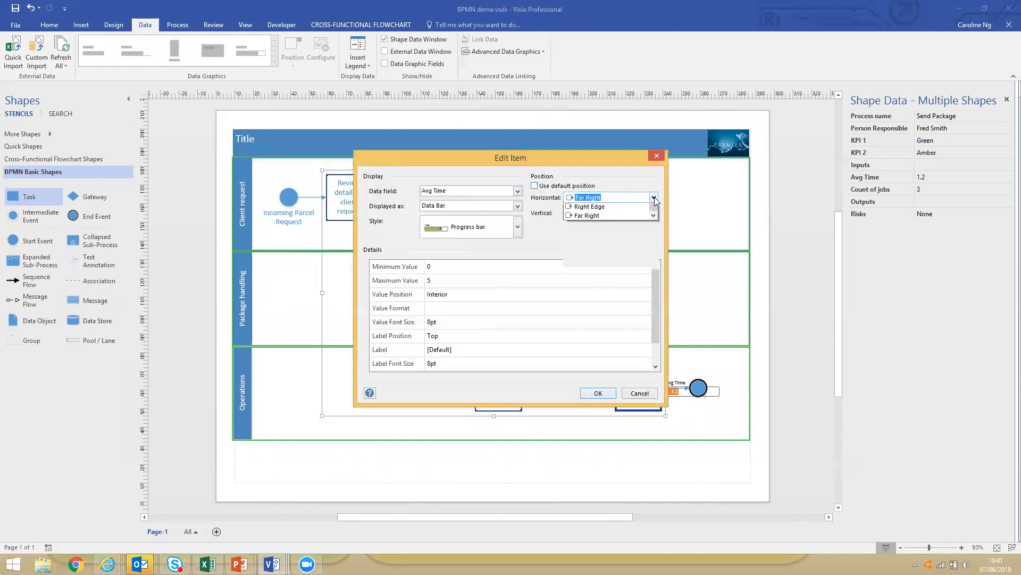
{"action": "left_click", "coordinate": [591, 217]}
{"action": "left_click", "coordinate": [596, 393]}
{"action": "left_click", "coordinate": [541, 378]}
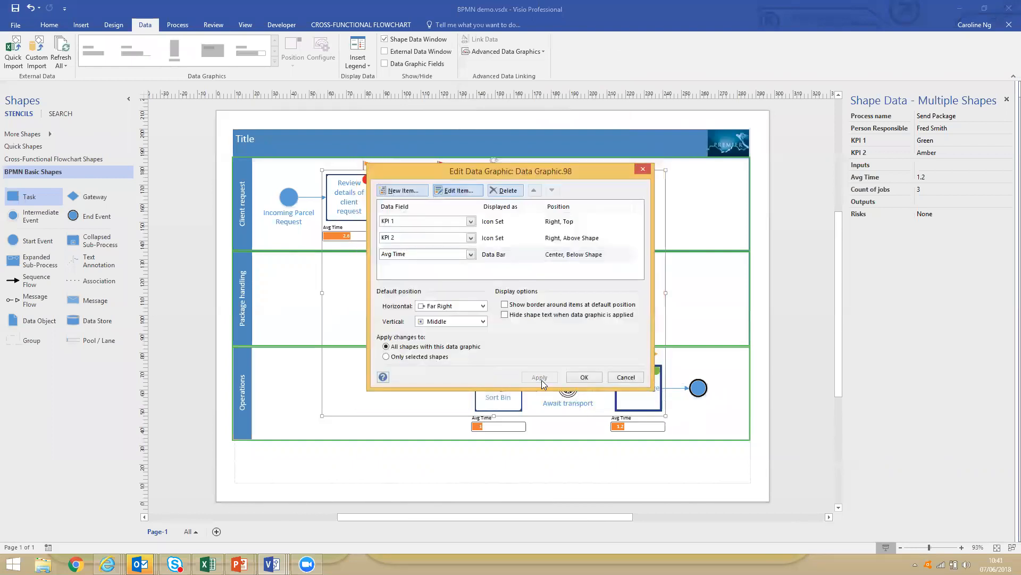
{"action": "left_click", "coordinate": [584, 377]}
{"action": "left_click", "coordinate": [588, 480]}
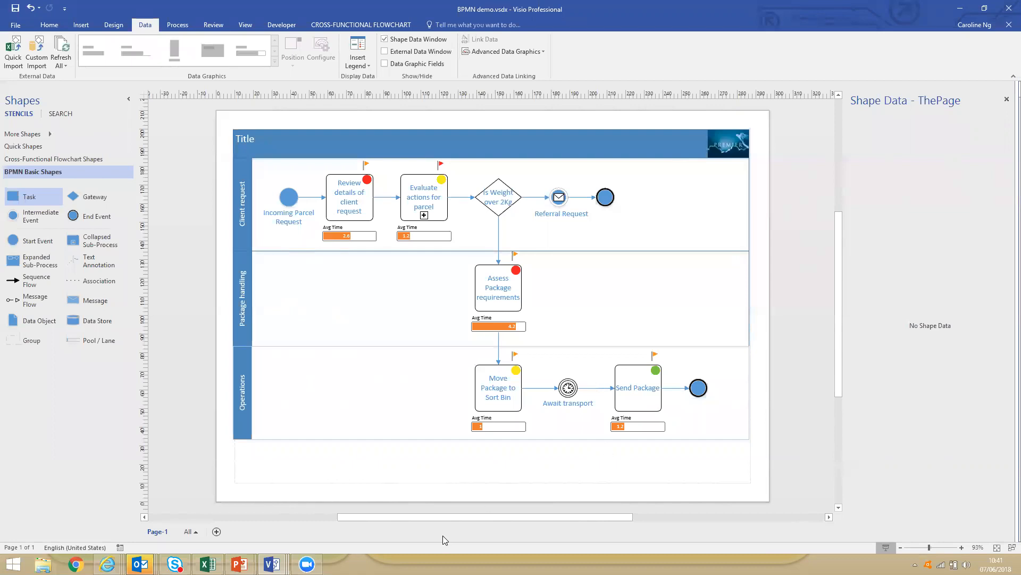
Switch to the Visio Services demo SharePoint page in Internet Explorer and examine the embedded Parcel workflow diagrams.
{"action": "mouse_move", "coordinate": [107, 563]}
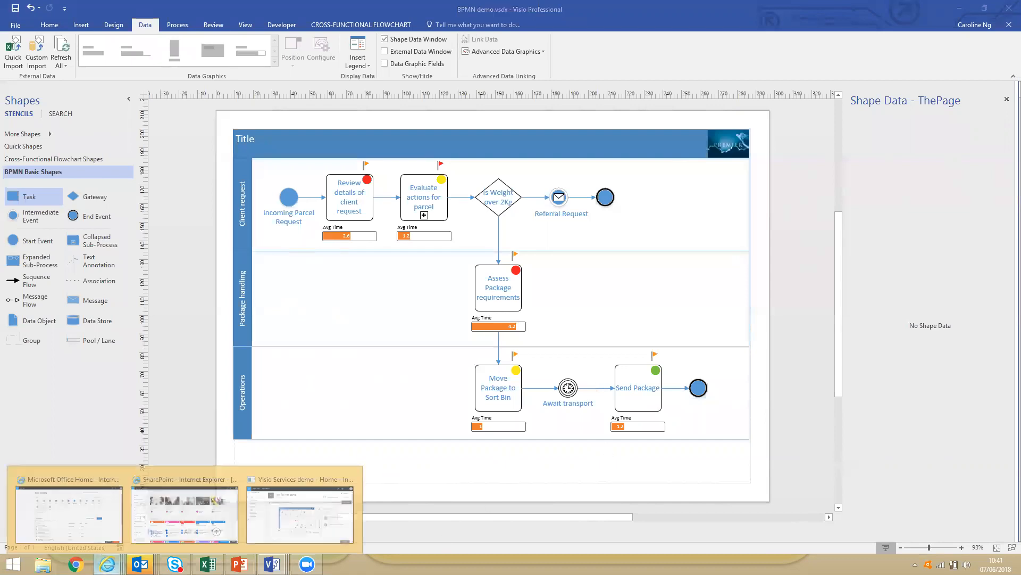
{"action": "left_click", "coordinate": [277, 474]}
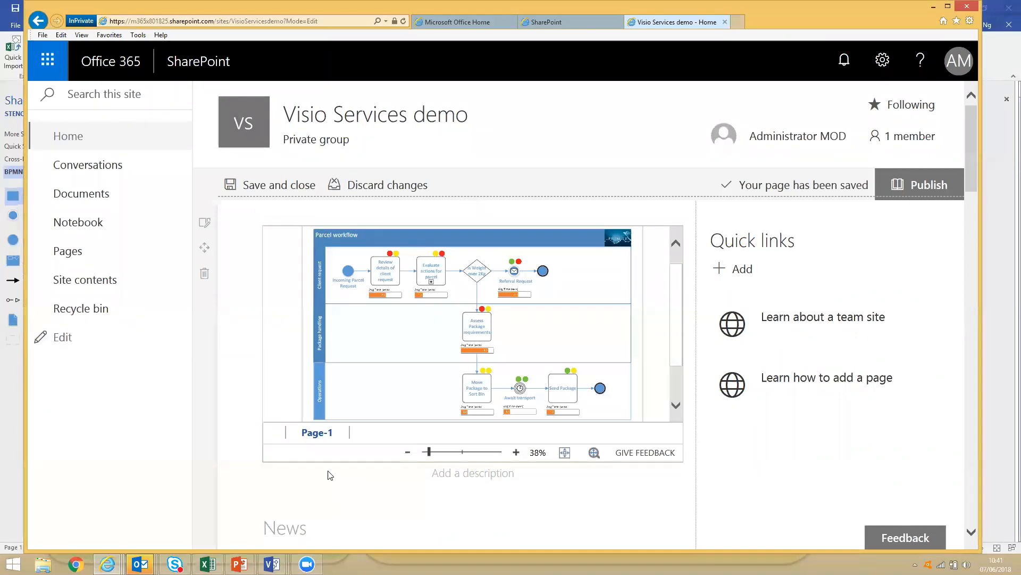
{"action": "mouse_move", "coordinate": [230, 298]}
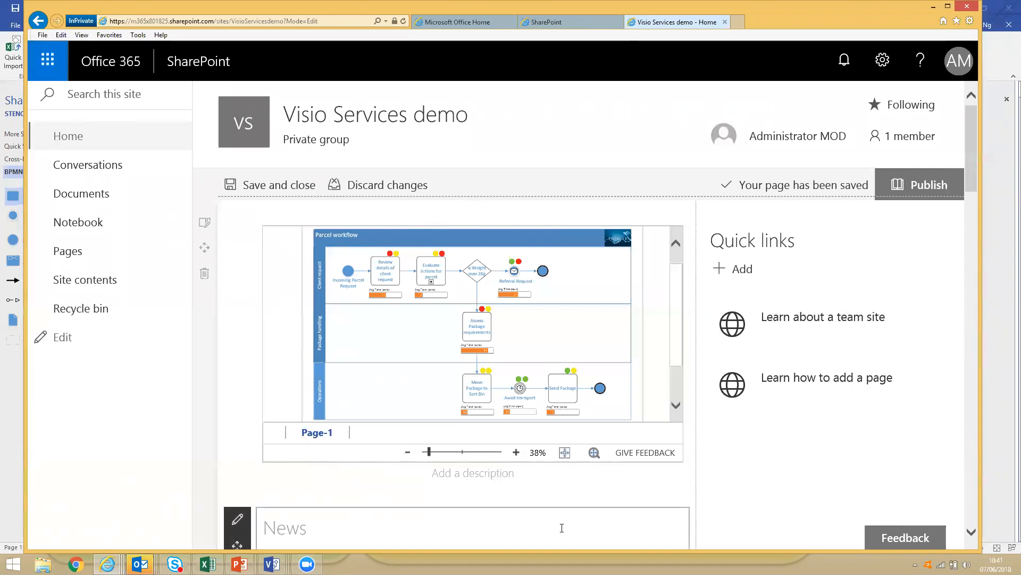
{"action": "left_click", "coordinate": [974, 531]}
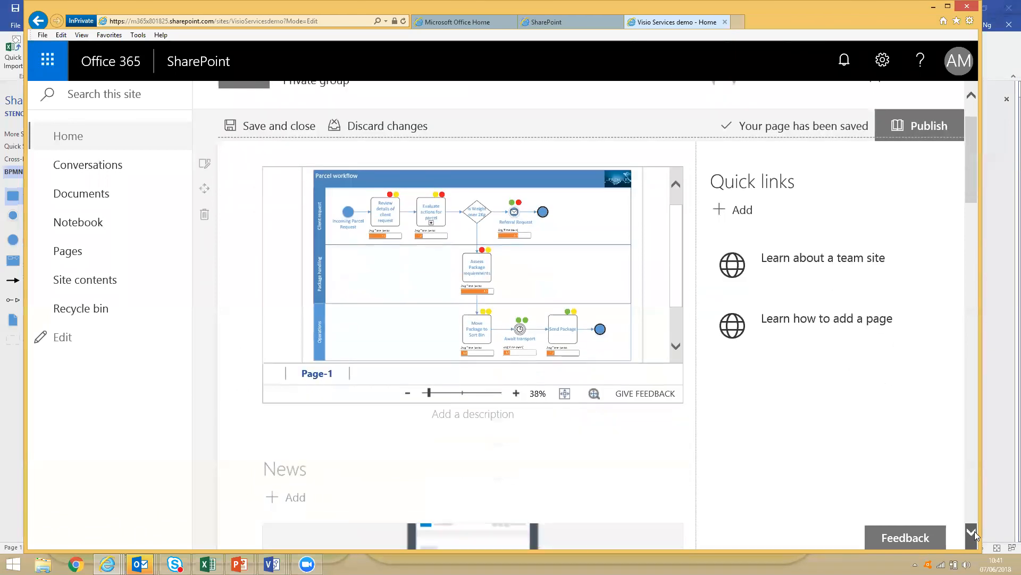
{"action": "scroll", "coordinate": [975, 531], "scroll_direction": "down", "scroll_amount": 20}
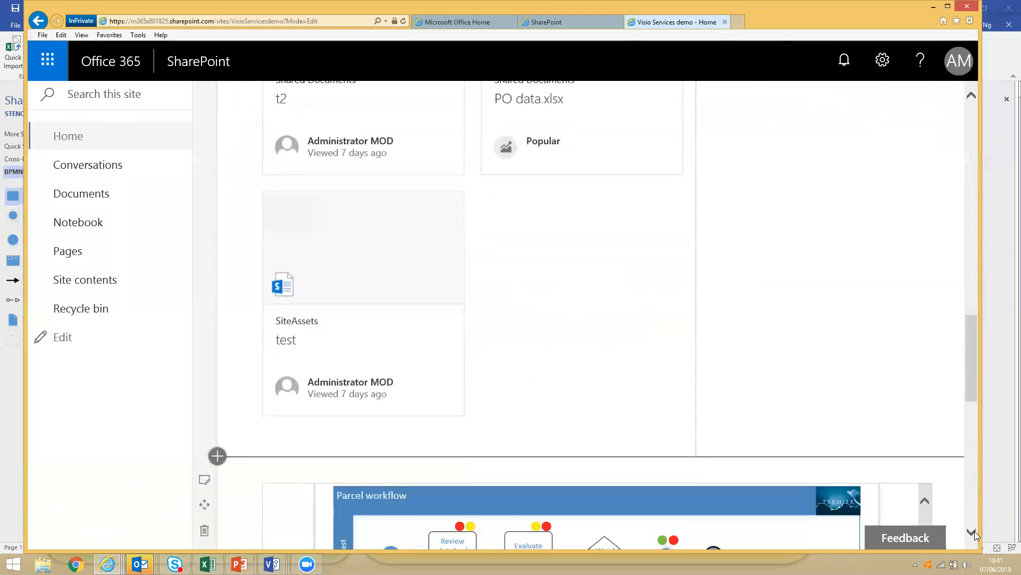
{"action": "scroll", "coordinate": [974, 531], "scroll_direction": "down", "scroll_amount": 7}
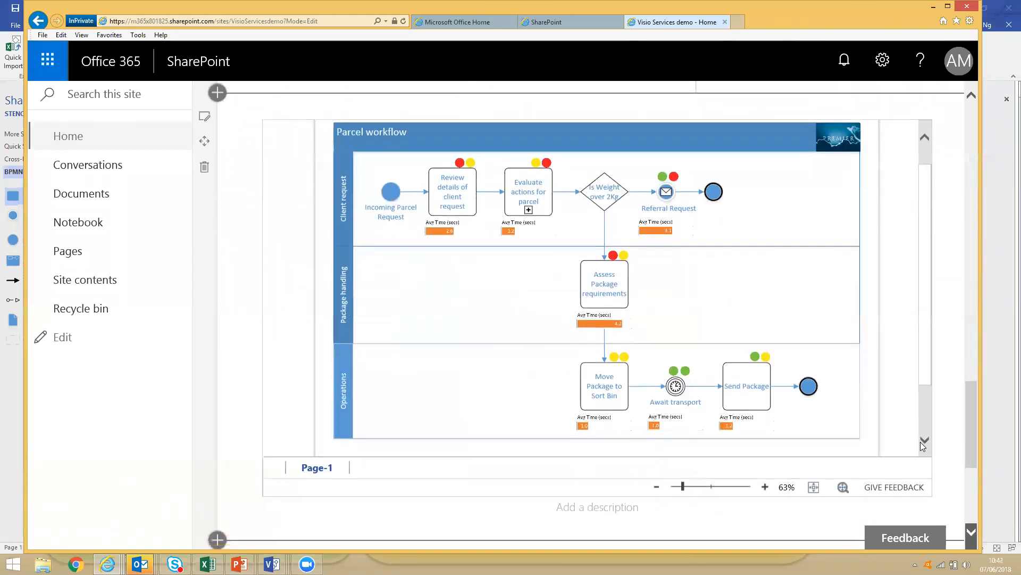
{"action": "scroll", "coordinate": [923, 446], "scroll_direction": "down", "scroll_amount": 3}
{"action": "scroll", "coordinate": [976, 98], "scroll_direction": "up", "scroll_amount": 5}
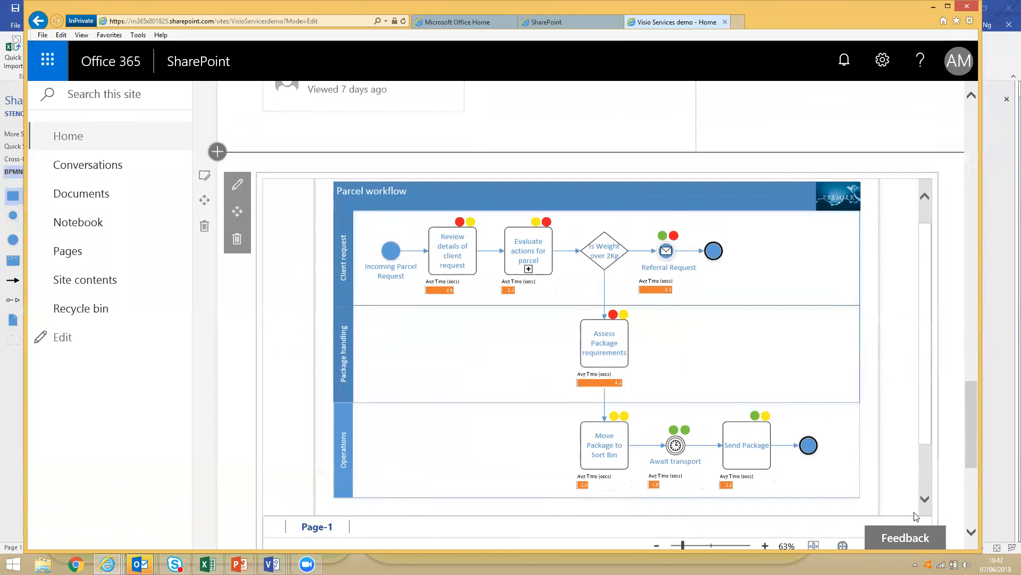
Zoom the larger embedded Parcel workflow diagram to 100% and examine the KPI icons and average time bars across its lanes.
{"action": "scroll", "coordinate": [969, 530], "scroll_direction": "down", "scroll_amount": 4}
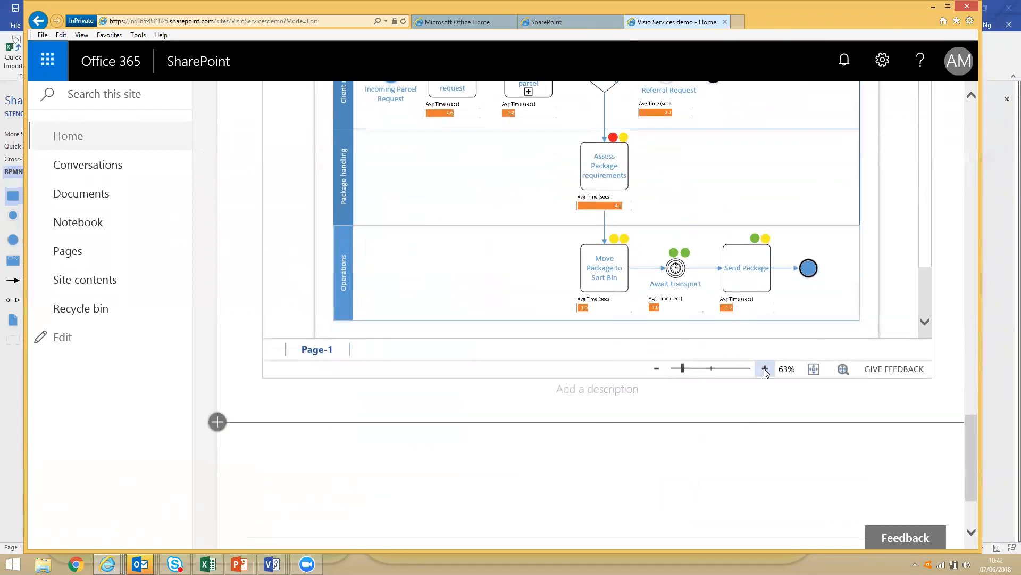
{"action": "left_click", "coordinate": [765, 369]}
{"action": "left_click", "coordinate": [766, 369]}
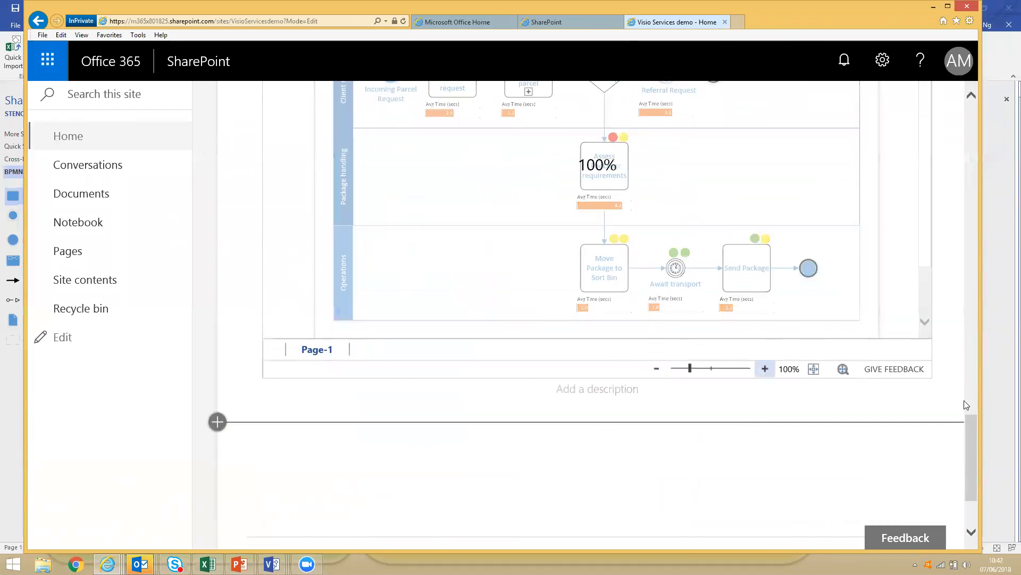
{"action": "scroll", "coordinate": [965, 422], "scroll_direction": "up", "scroll_amount": 3}
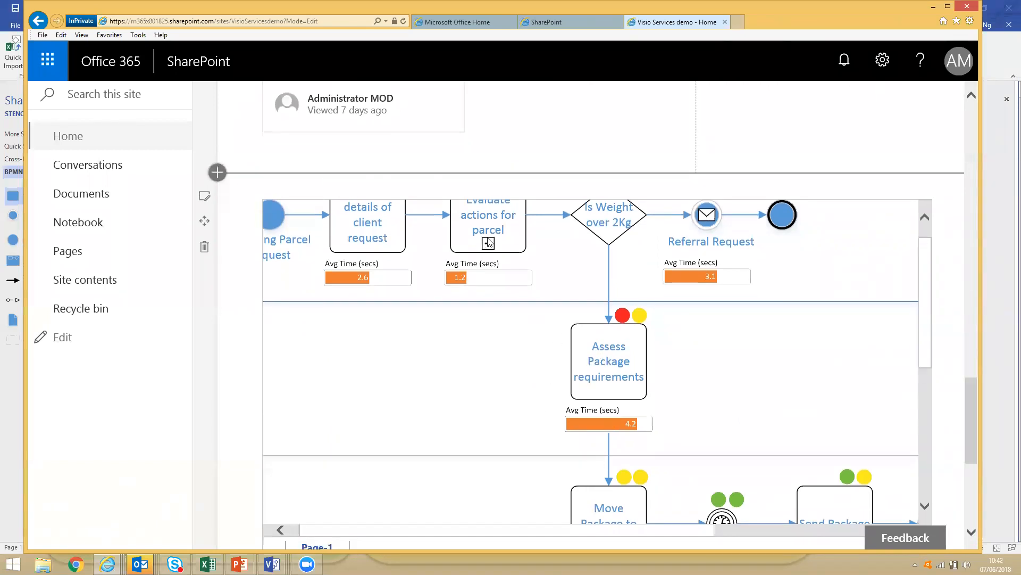
{"action": "left_click", "coordinate": [925, 504]}
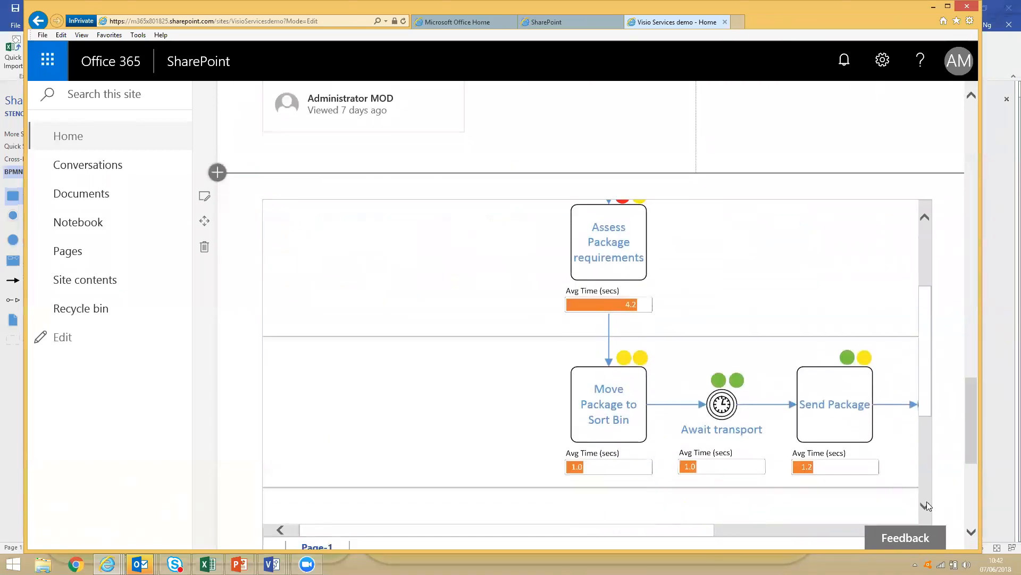
{"action": "left_click", "coordinate": [775, 525]}
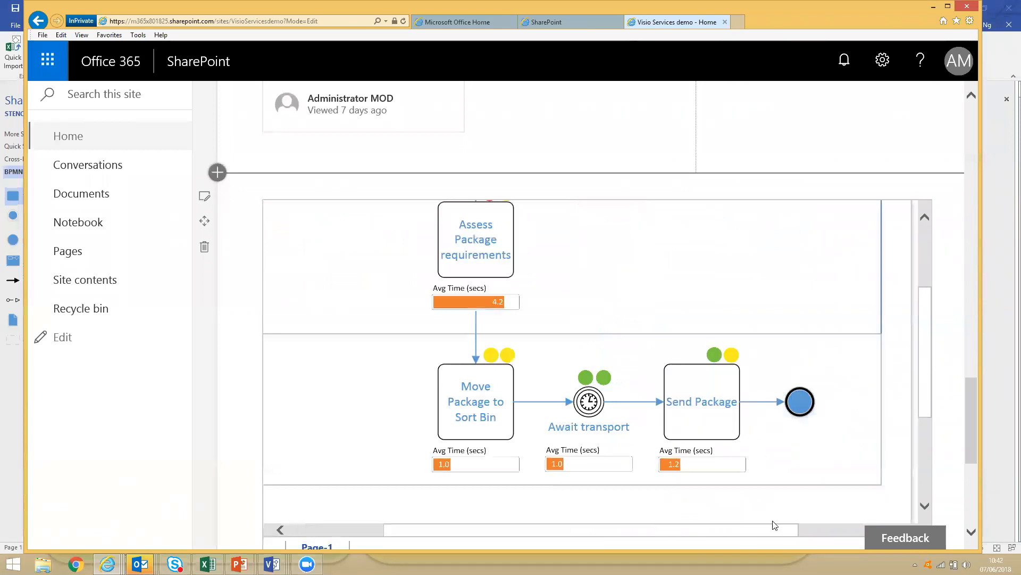
{"action": "scroll", "coordinate": [925, 384], "scroll_direction": "up", "scroll_amount": 5}
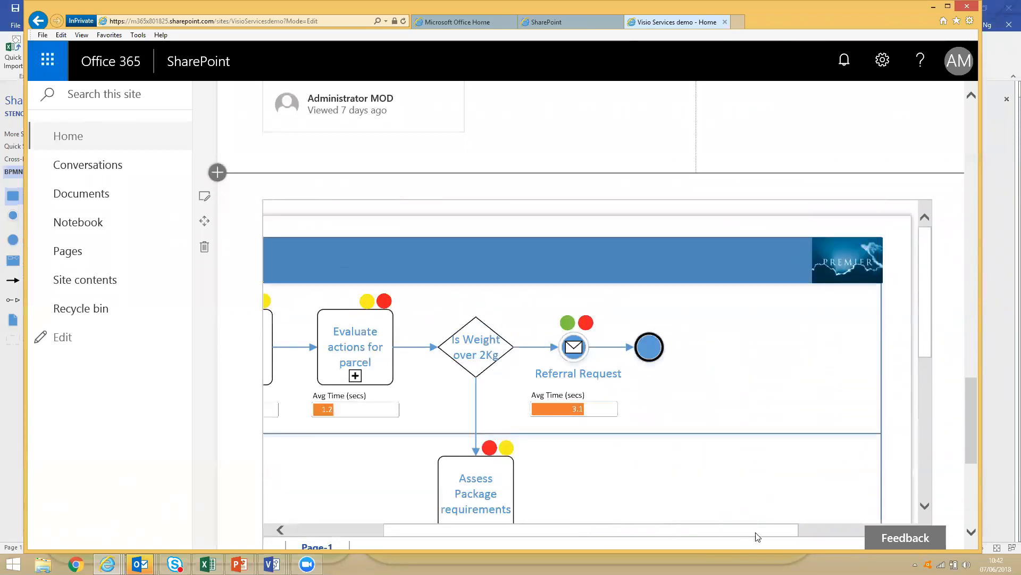
{"action": "left_click_drag", "start_coordinate": [732, 536], "coordinate": [580, 530]}
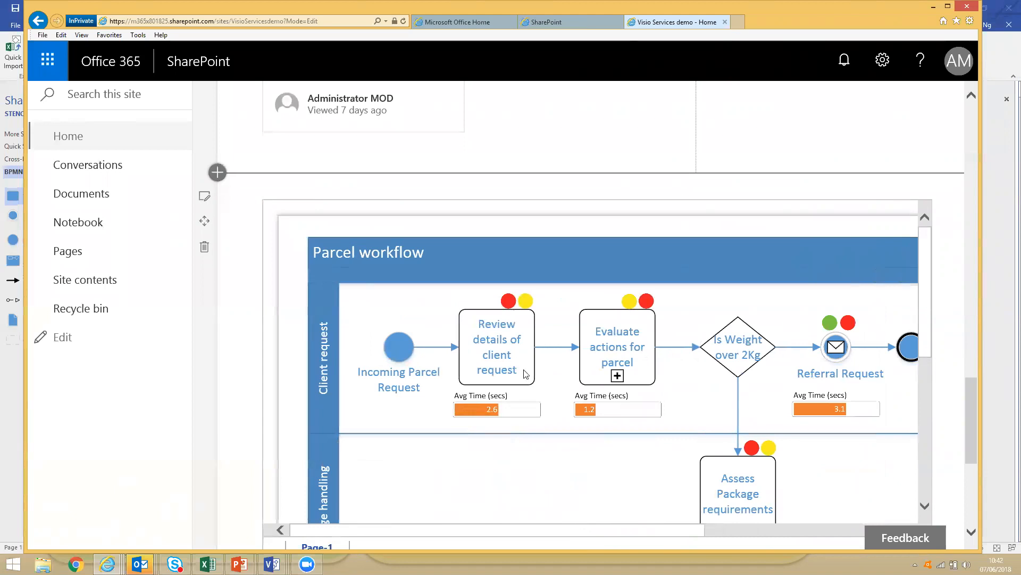
Fit the embedded Parcel workflow page to the current window and view the whole diagram.
{"action": "scroll", "coordinate": [972, 534], "scroll_direction": "down", "scroll_amount": 3}
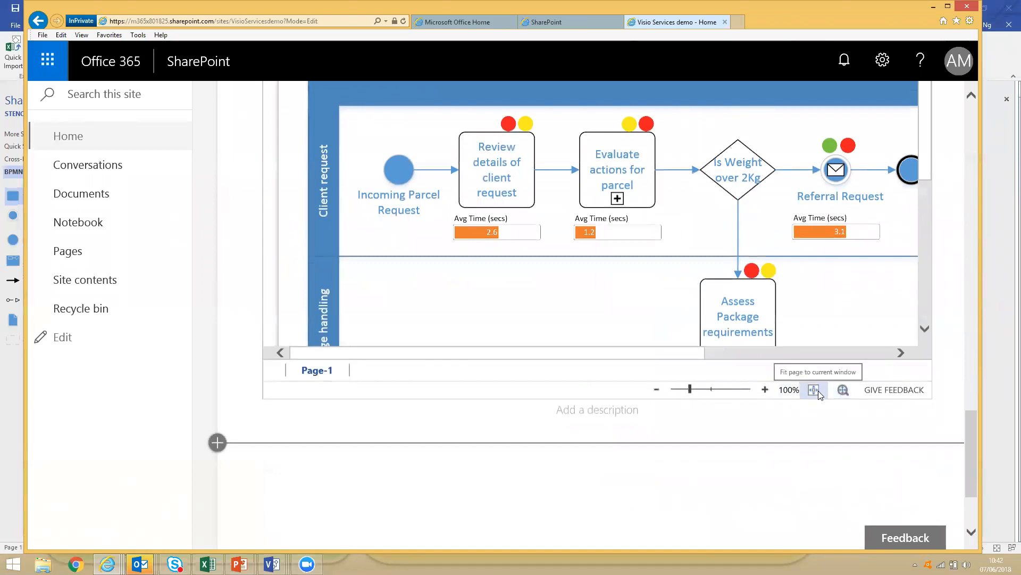
{"action": "left_click", "coordinate": [818, 391]}
{"action": "scroll", "coordinate": [870, 313], "scroll_direction": "up", "scroll_amount": 1}
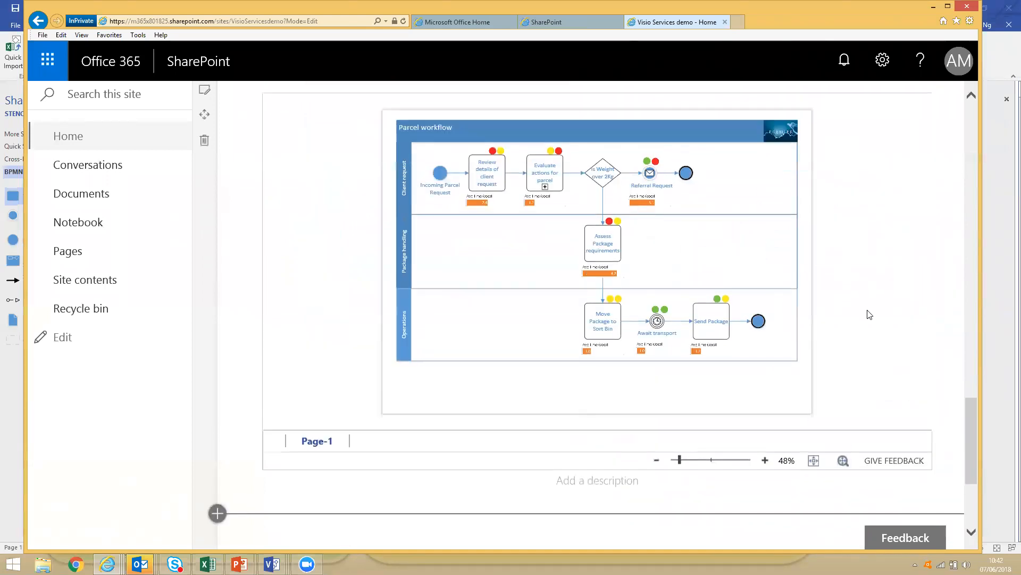
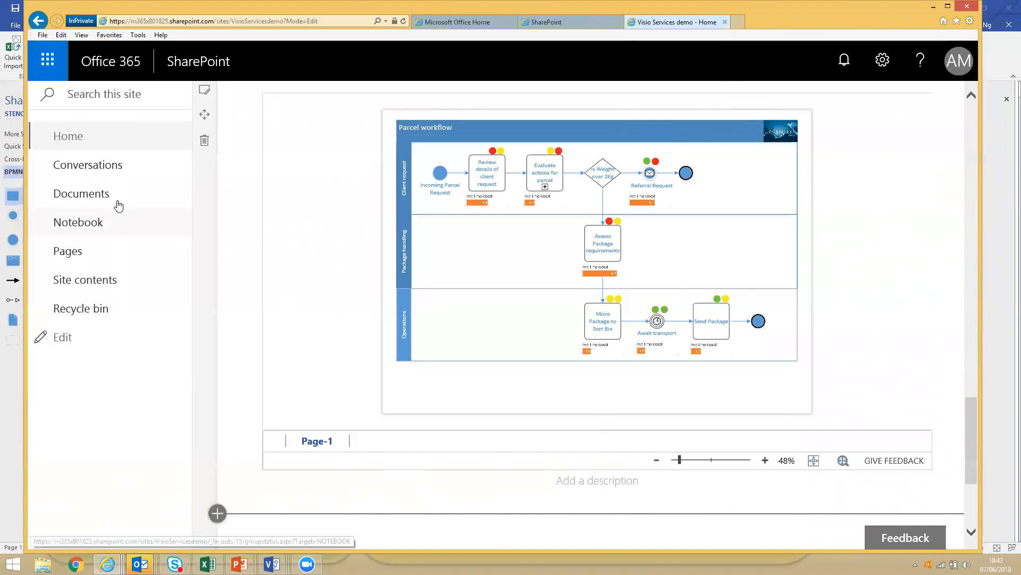
View the diagram and data files in the site's Documents library and return to the Visio Services demo home page.
{"action": "left_click", "coordinate": [93, 200]}
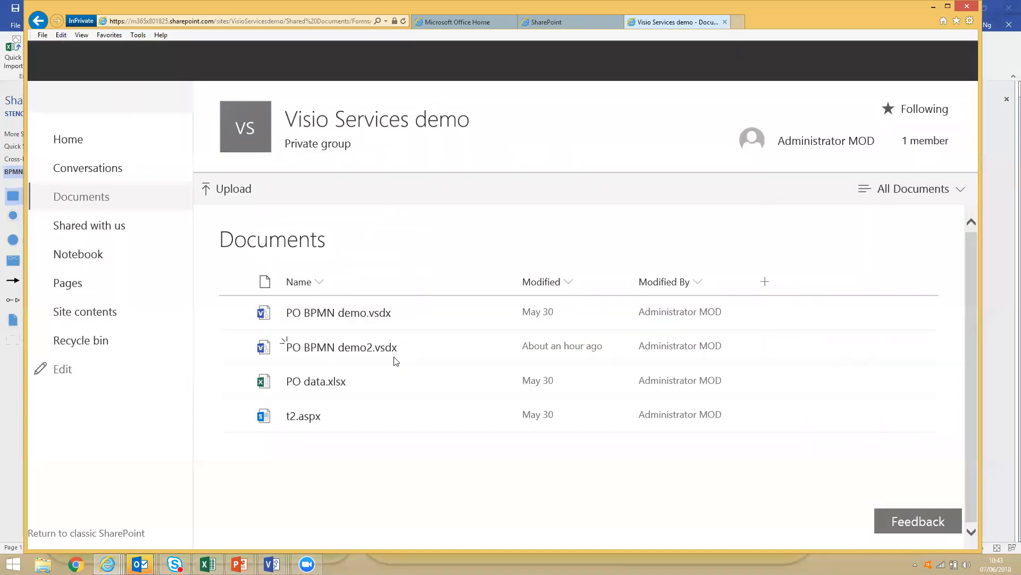
{"action": "left_click", "coordinate": [37, 21]}
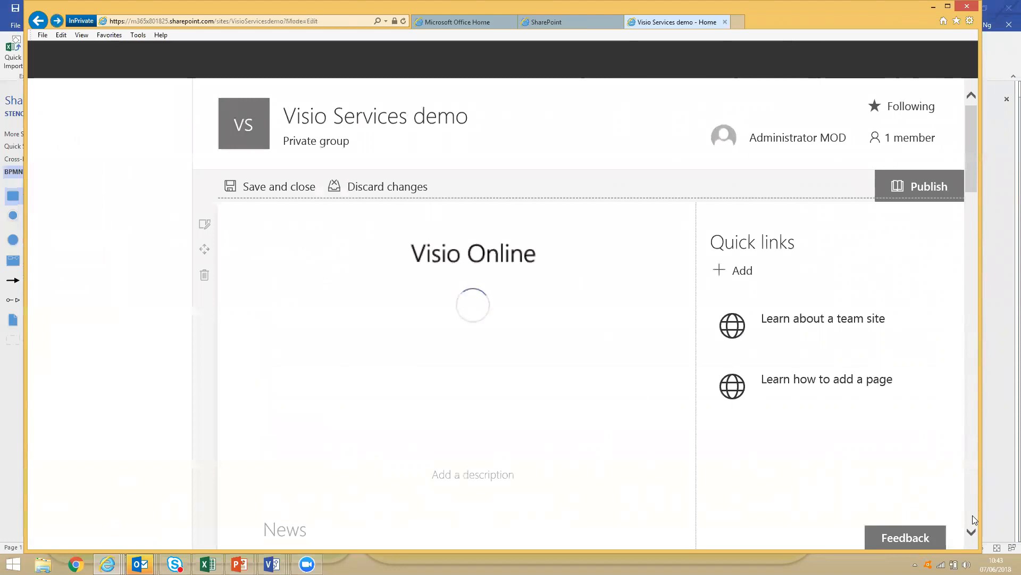
Add a File viewer web part below the larger embedded Parcel workflow diagram and open its document selection.
{"action": "scroll", "coordinate": [973, 518], "scroll_direction": "down", "scroll_amount": 7}
{"action": "scroll", "coordinate": [973, 519], "scroll_direction": "down", "scroll_amount": 6}
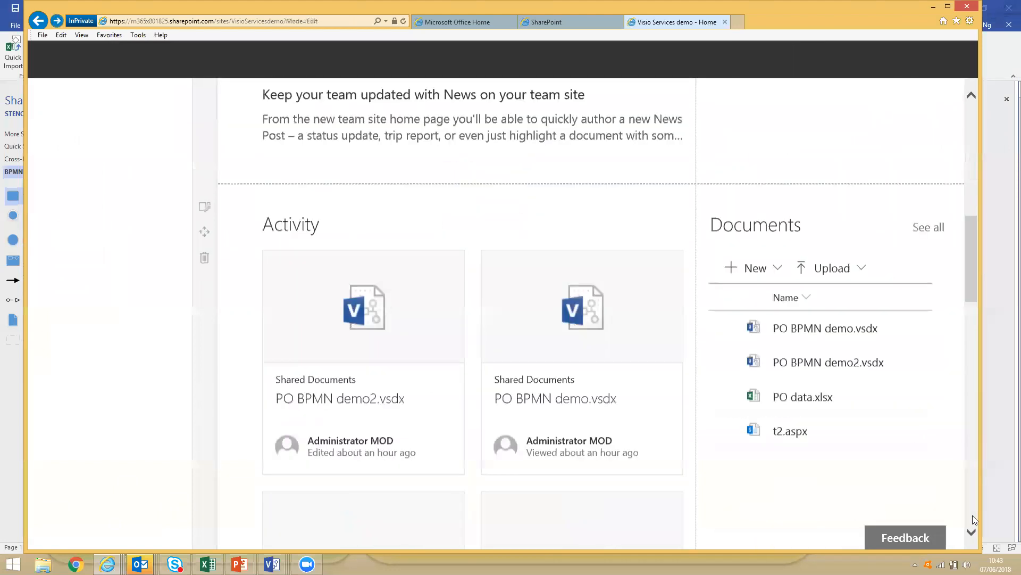
{"action": "scroll", "coordinate": [972, 300], "scroll_direction": "up", "scroll_amount": 9}
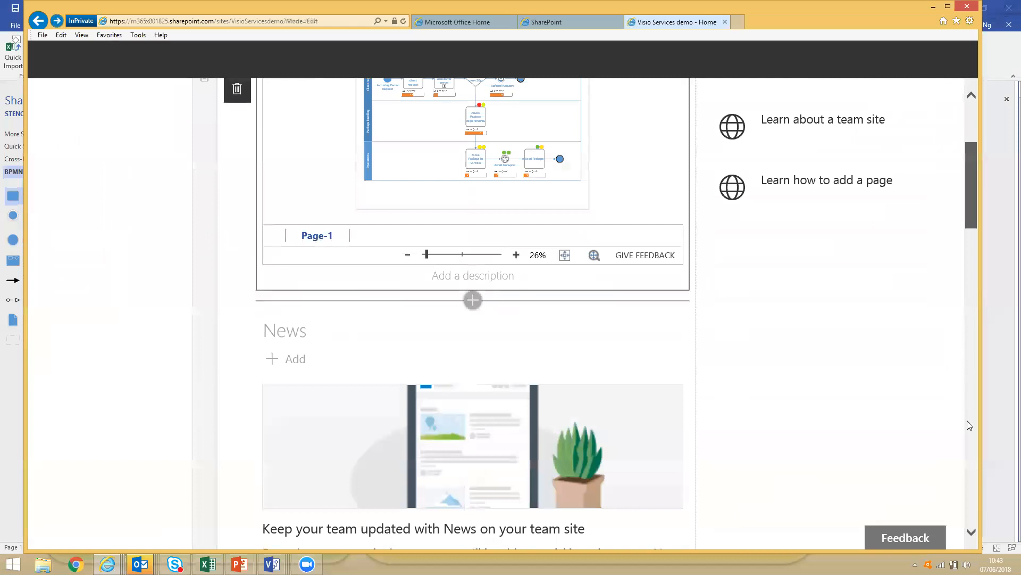
{"action": "scroll", "coordinate": [971, 478], "scroll_direction": "down", "scroll_amount": 10}
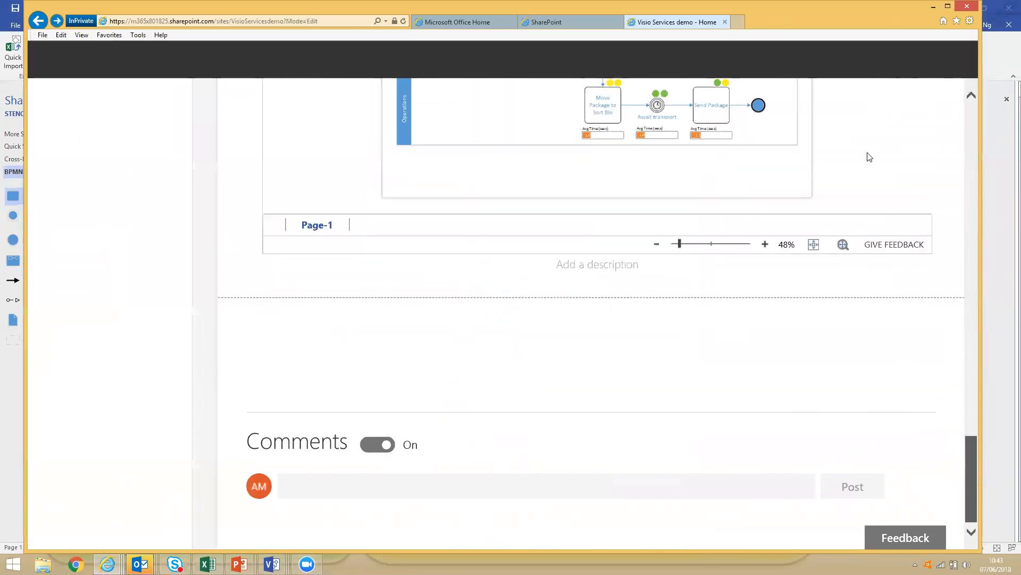
{"action": "scroll", "coordinate": [931, 363], "scroll_direction": "up", "scroll_amount": 3}
{"action": "scroll", "coordinate": [933, 384], "scroll_direction": "down", "scroll_amount": 3}
{"action": "scroll", "coordinate": [673, 429], "scroll_direction": "up", "scroll_amount": 7}
{"action": "scroll", "coordinate": [695, 429], "scroll_direction": "down", "scroll_amount": 6}
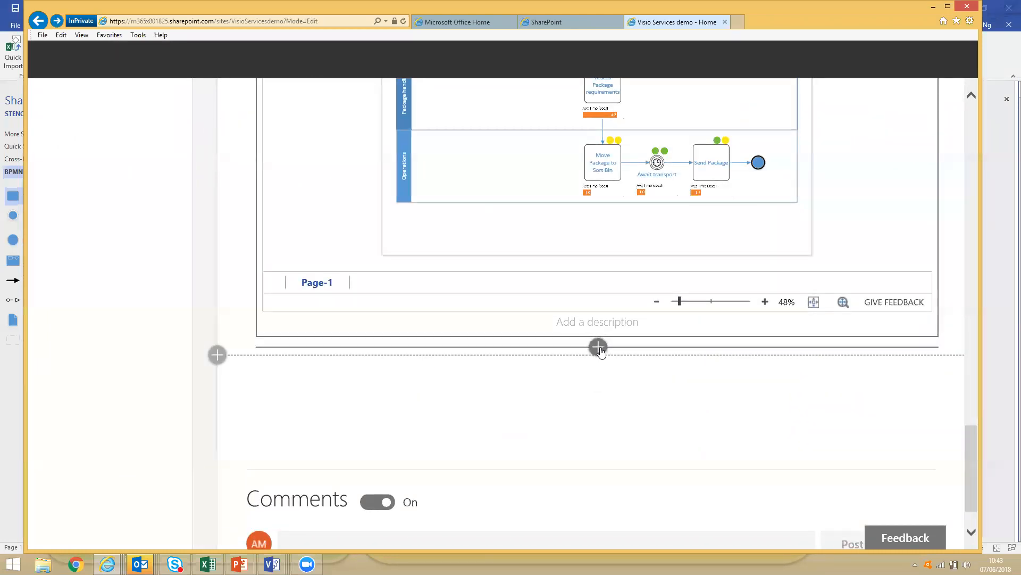
{"action": "left_click", "coordinate": [598, 346]}
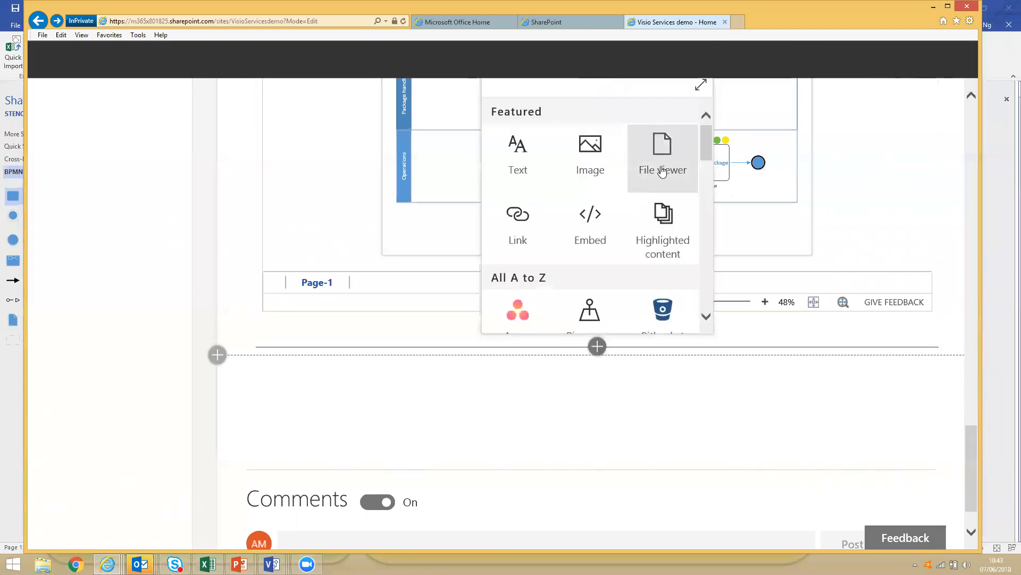
{"action": "left_click", "coordinate": [663, 171]}
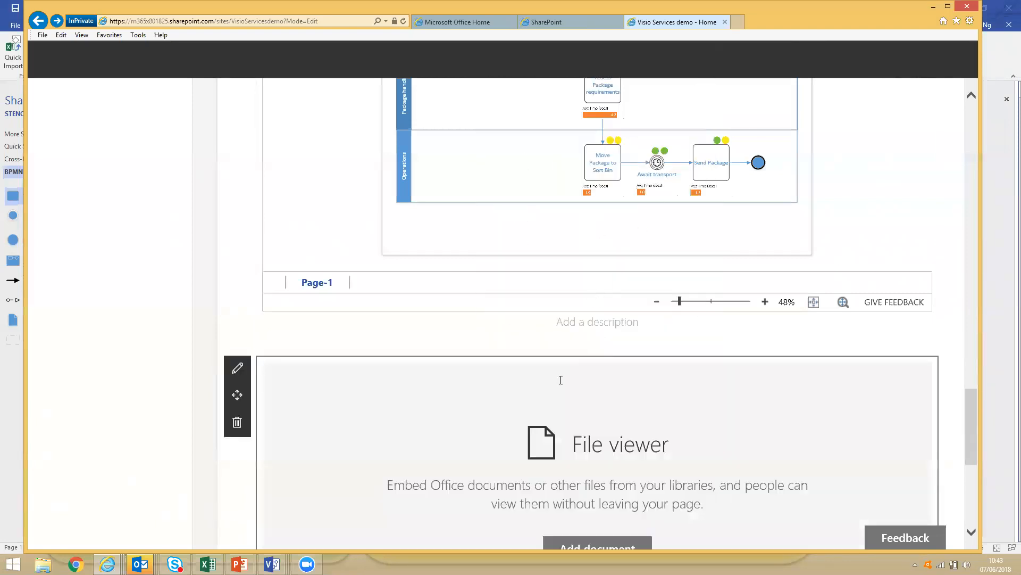
{"action": "left_click", "coordinate": [581, 543]}
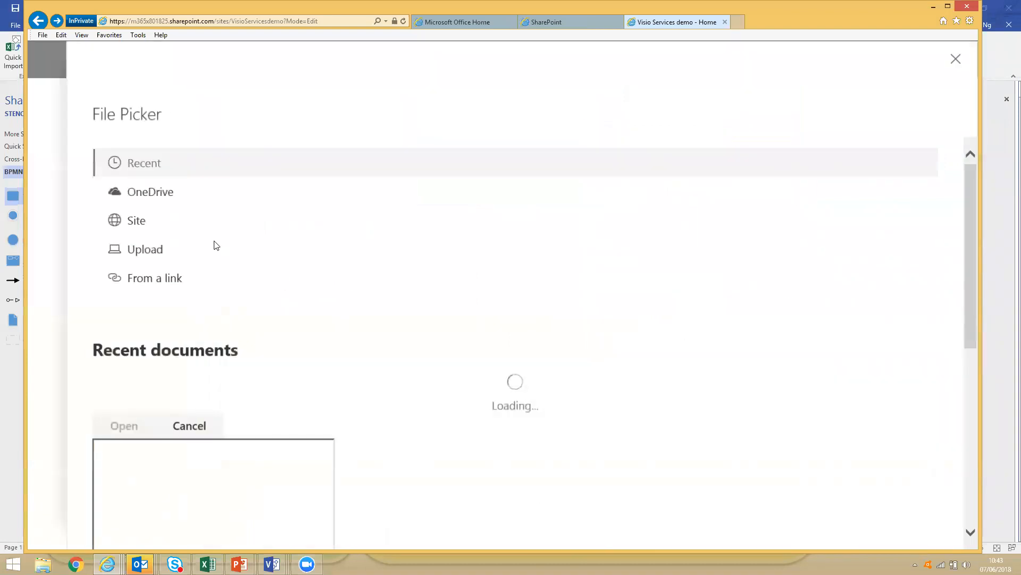
Minimize the browser and switch to the running PowerPoint slide show at the Microsoft Visio 2016 – Overview slide.
{"action": "left_click", "coordinate": [933, 6]}
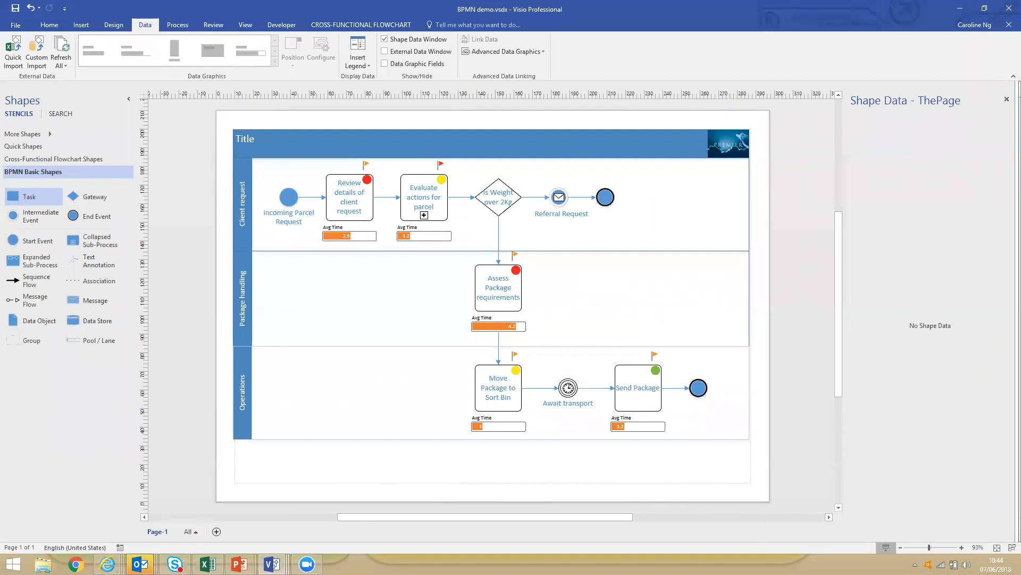
{"action": "mouse_move", "coordinate": [240, 564]}
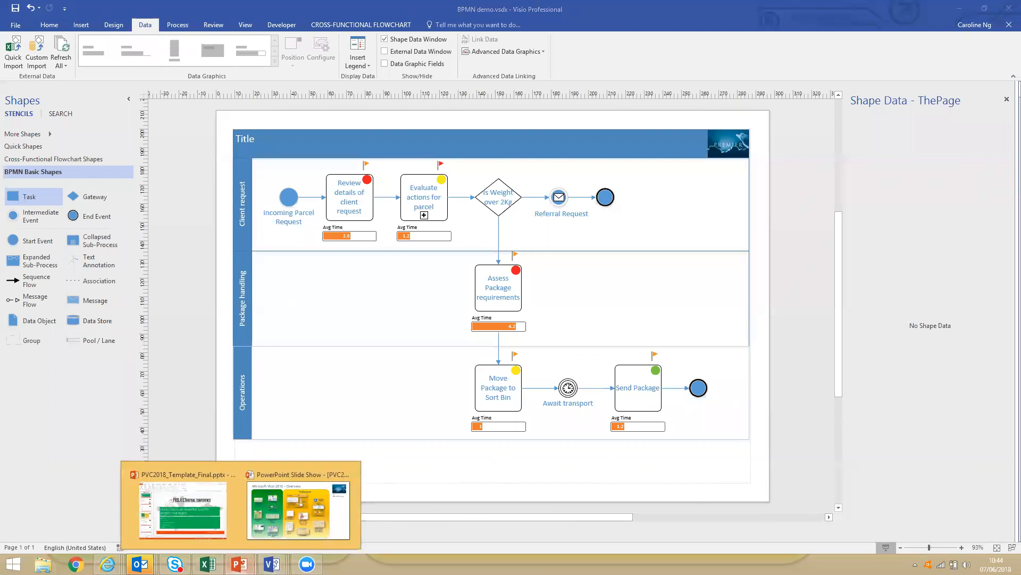
{"action": "left_click", "coordinate": [333, 527]}
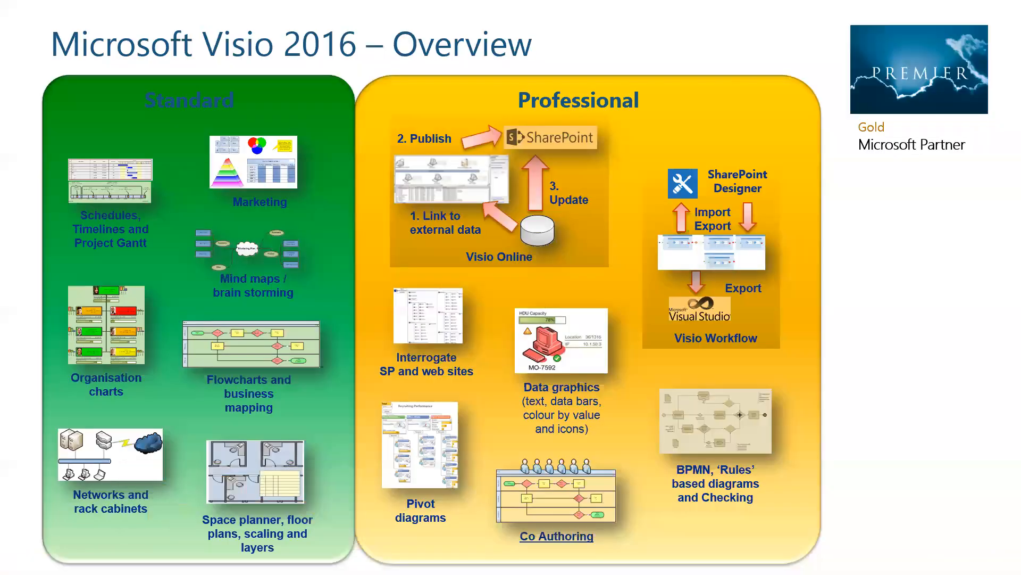